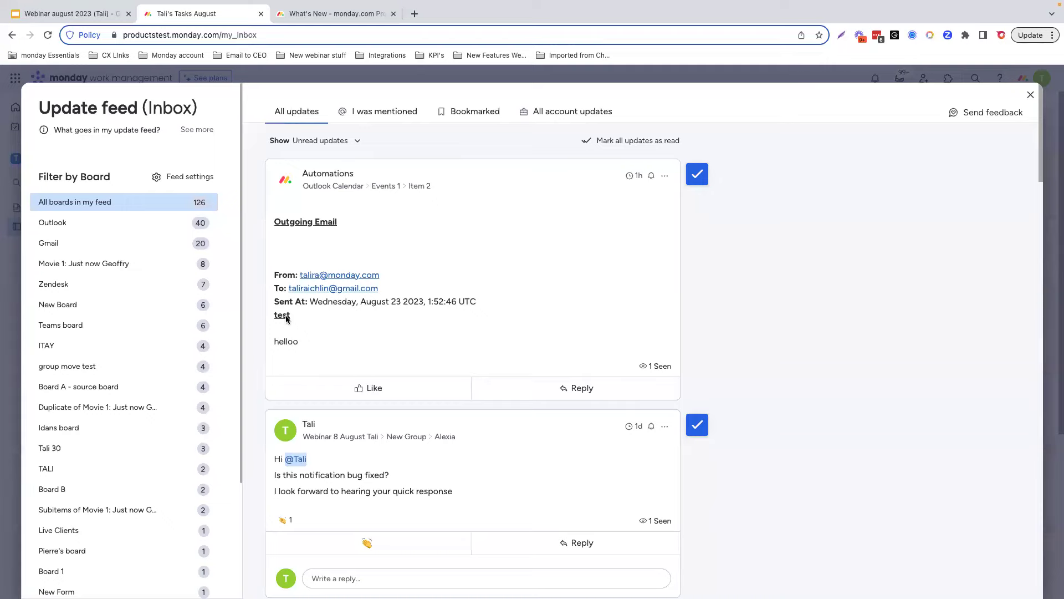
Step: Check the feed settings for hiding boards, and mark the two newest inbox updates as read
left_click(172, 178)
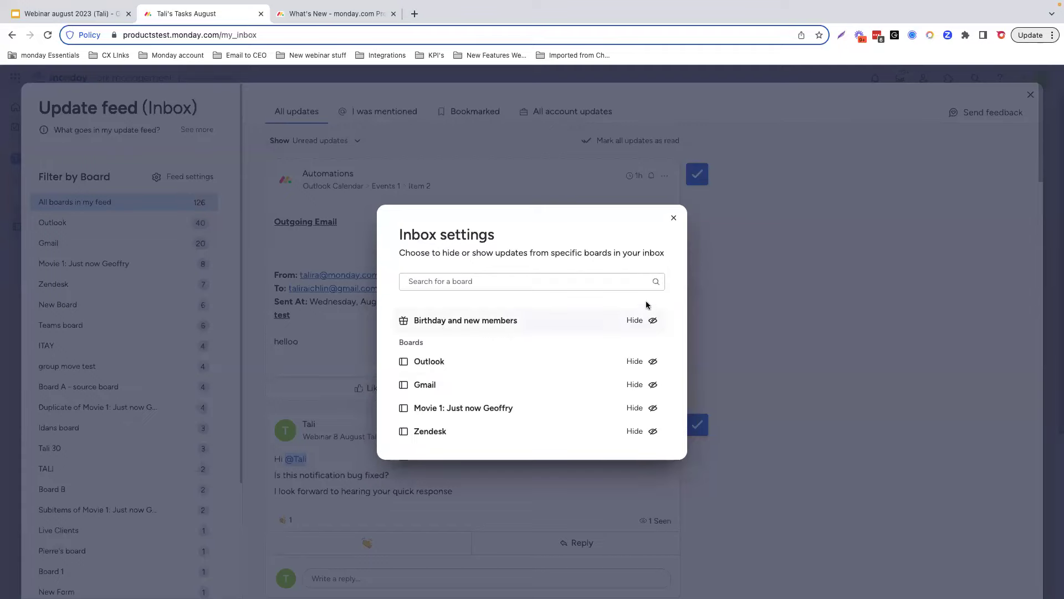
left_click(672, 219)
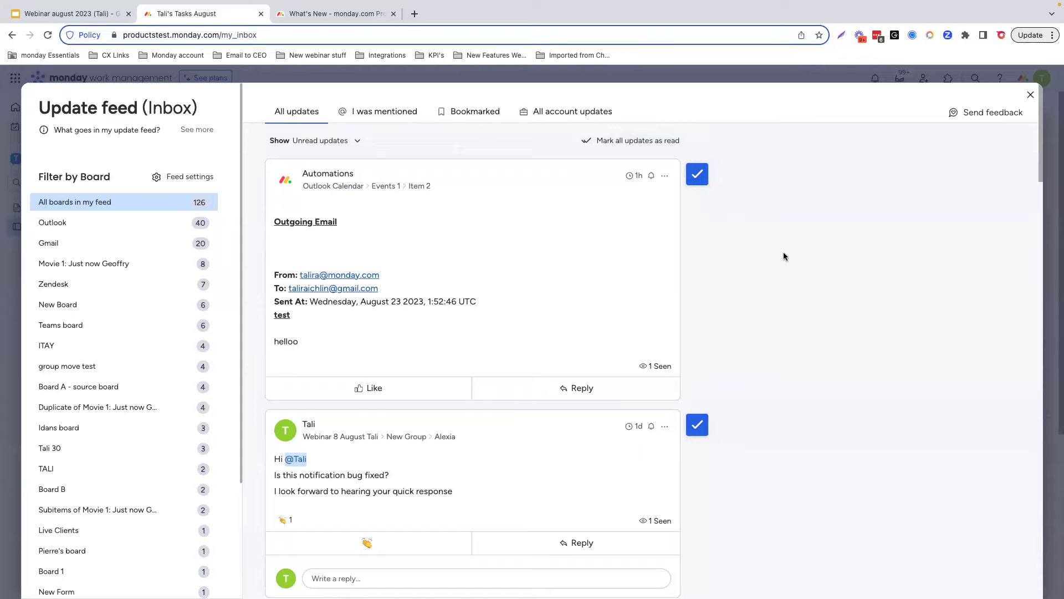
left_click(698, 177)
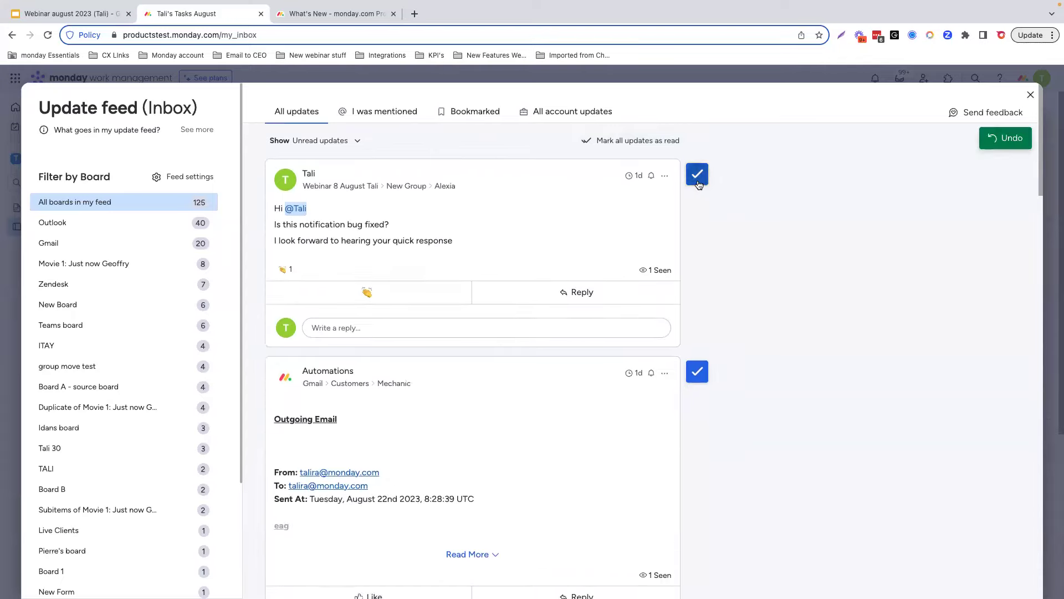
left_click(697, 175)
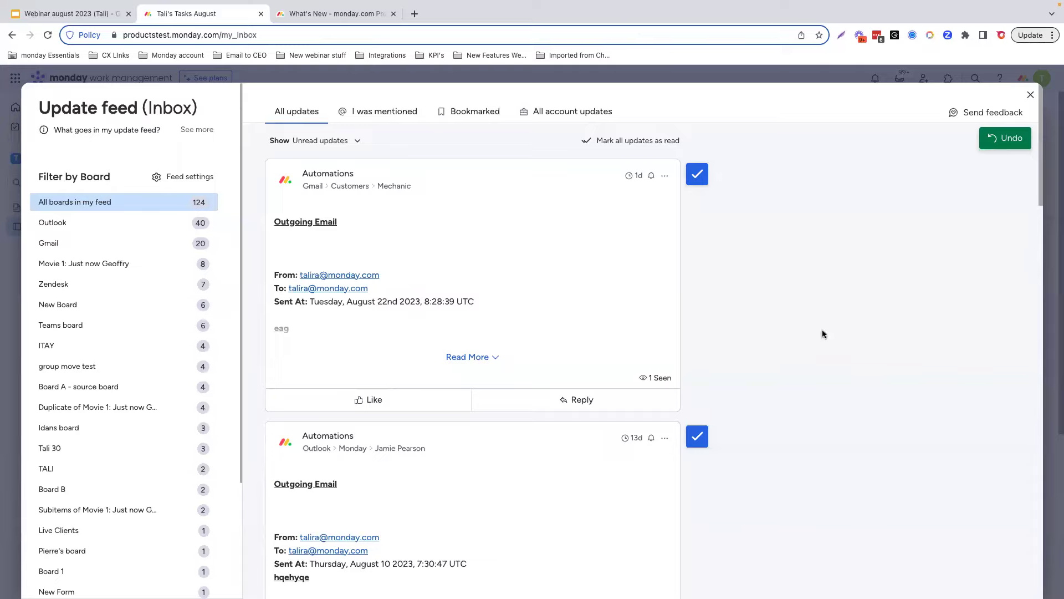
Step: React to the Gmail board's outgoing email update with the folded hands emoji, and close the update feed
left_click(369, 401)
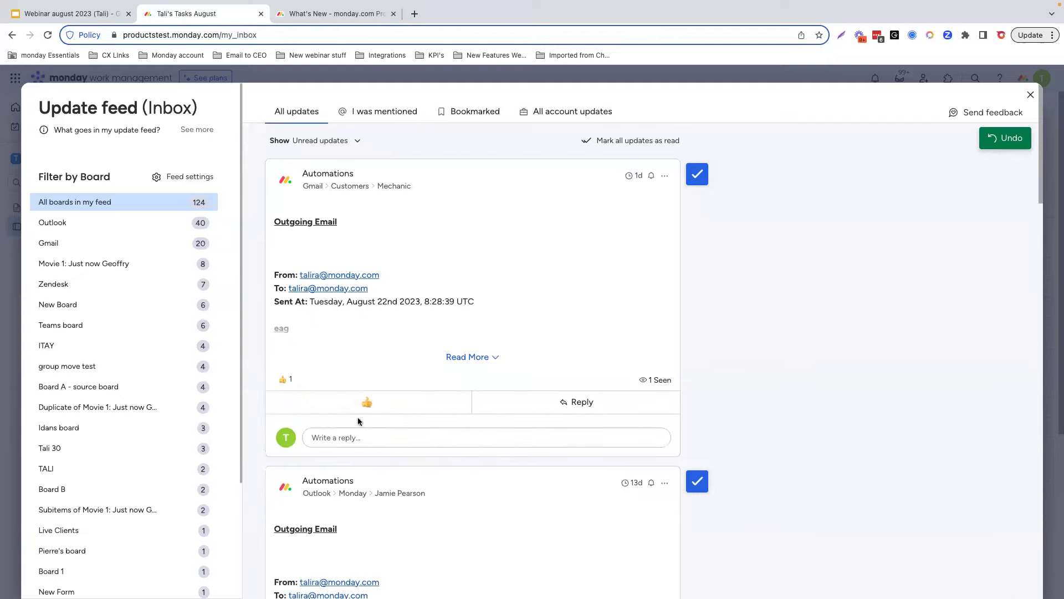
mouse_move(364, 406)
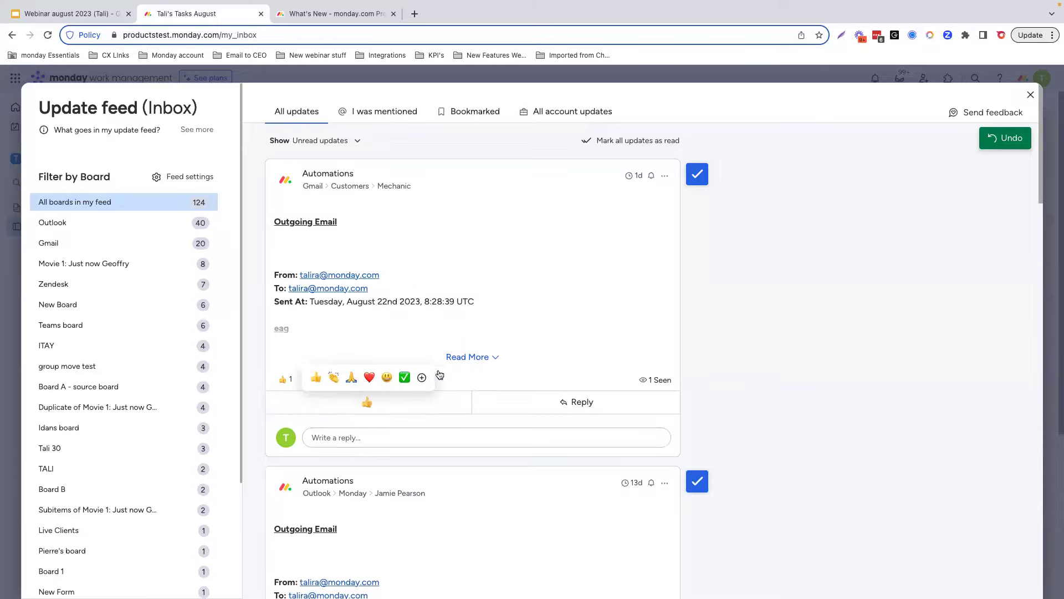
left_click(369, 377)
mouse_move(369, 399)
left_click(351, 378)
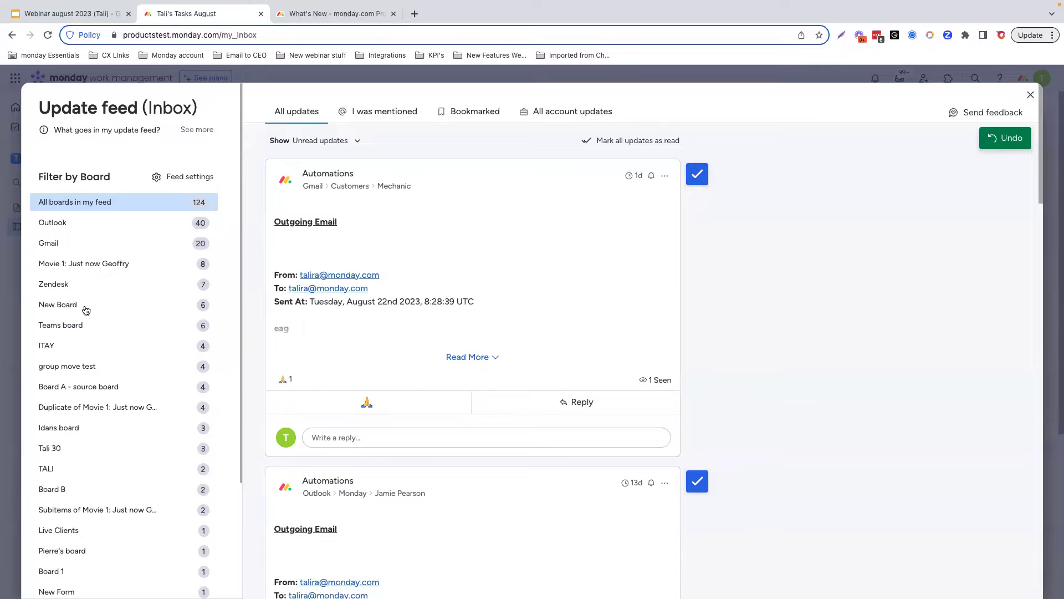
left_click(1032, 95)
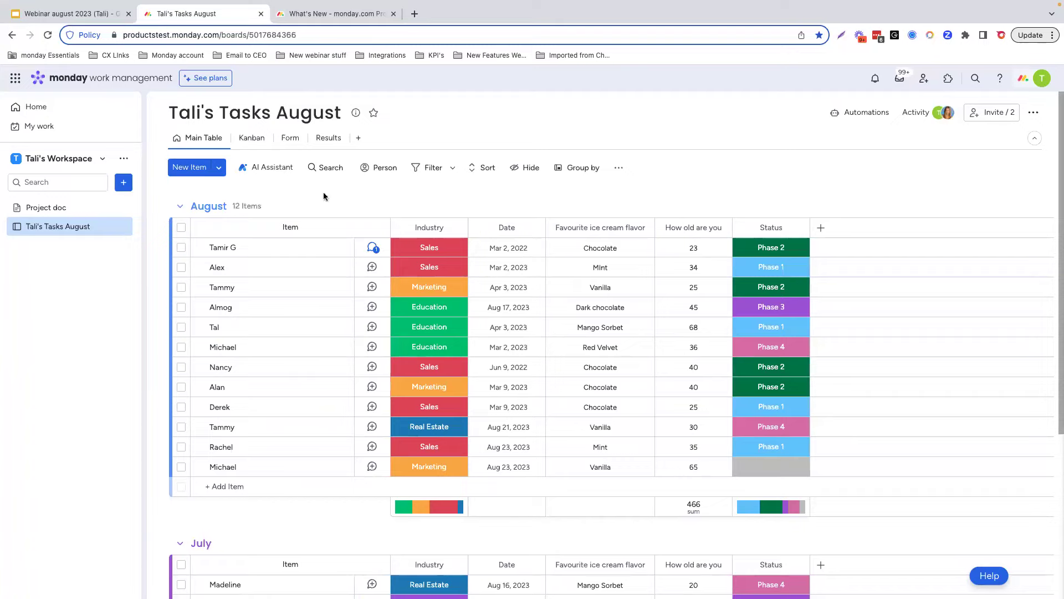
Step: Show the board in its Kanban view with the view's settings displayed
left_click(358, 138)
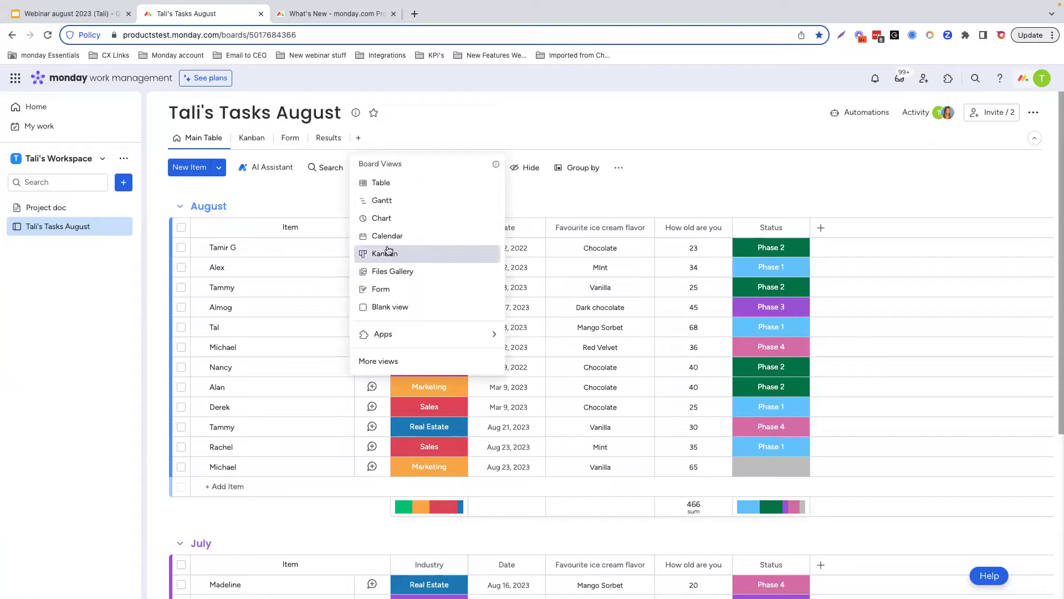
left_click(294, 198)
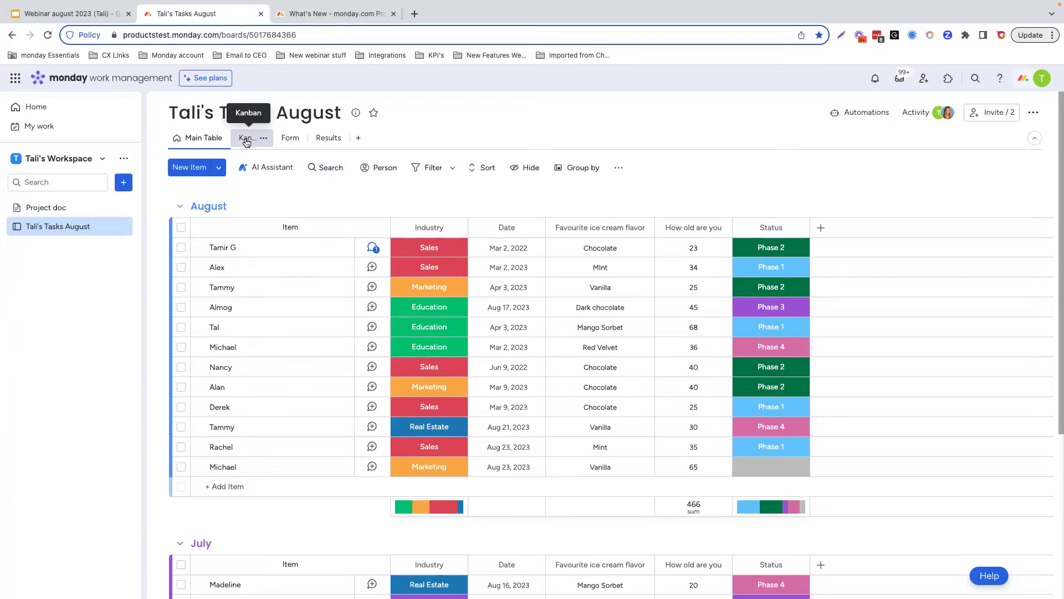
left_click(246, 143)
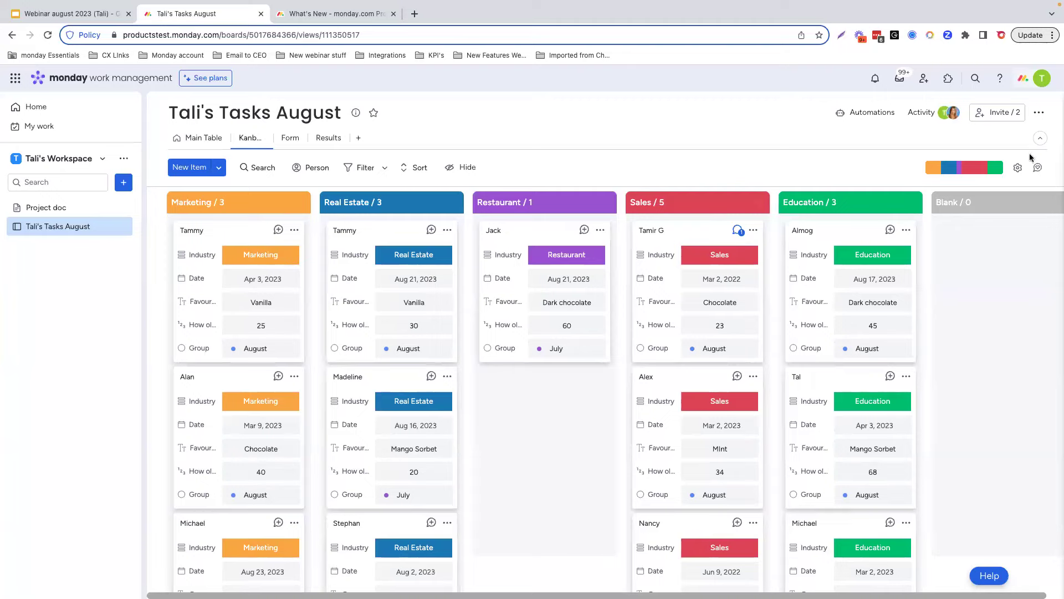
left_click(1018, 167)
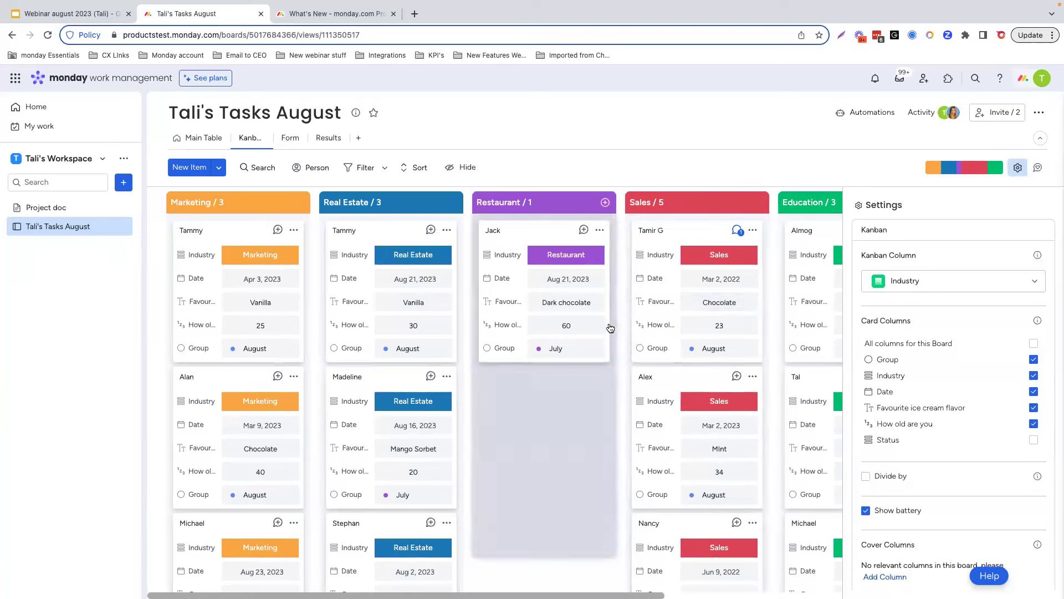
scroll(610, 324, "right", 3)
scroll(610, 323, "right", 2)
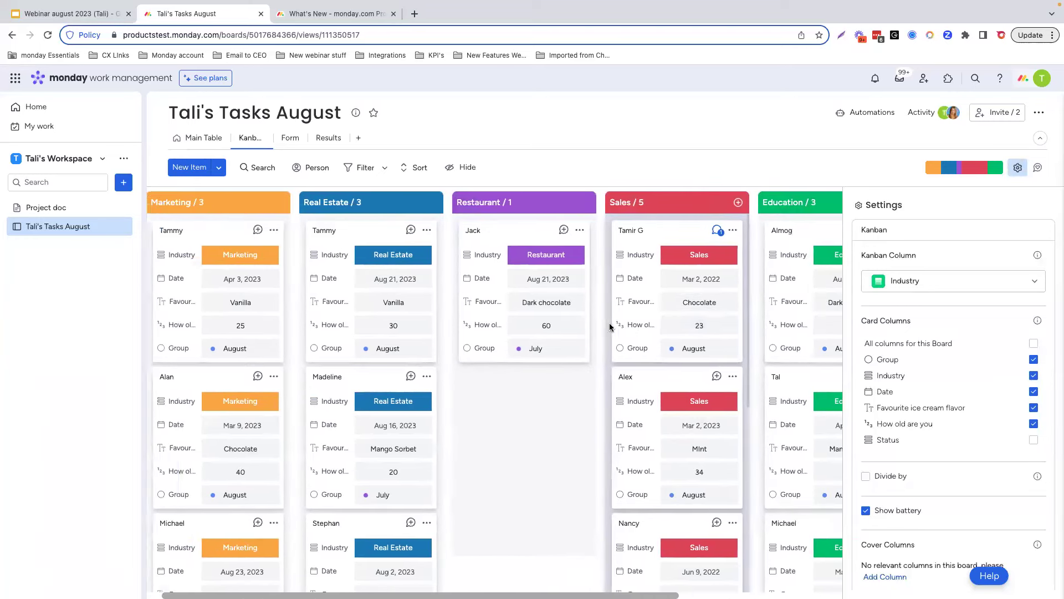
scroll(609, 323, "left", 3)
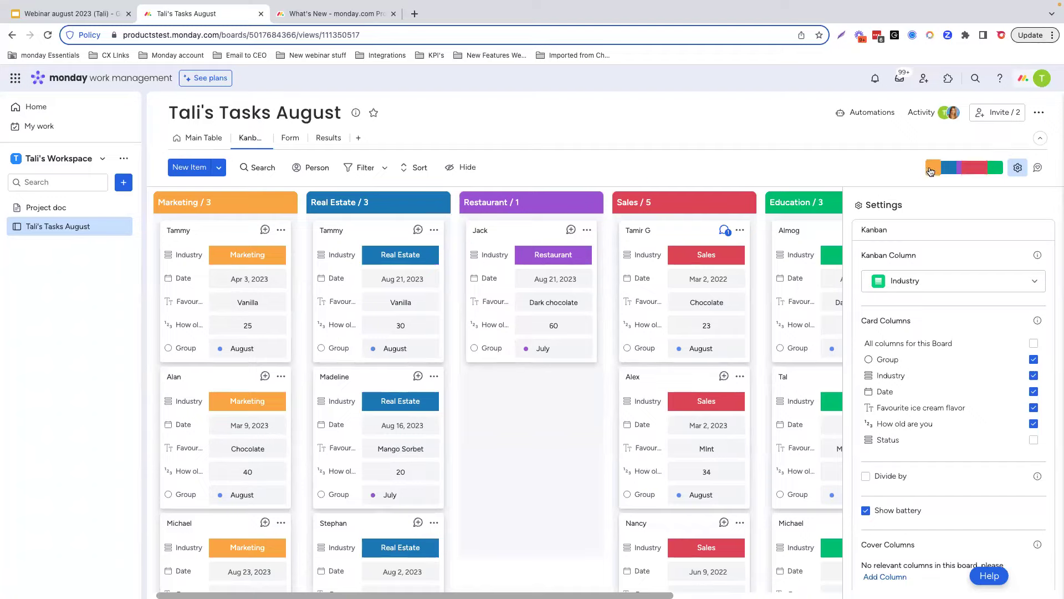
Step: Use the battery to jump between the Marketing, Sales, Education and Real Estate columns, and switch the battery's display off and back on
left_click(931, 171)
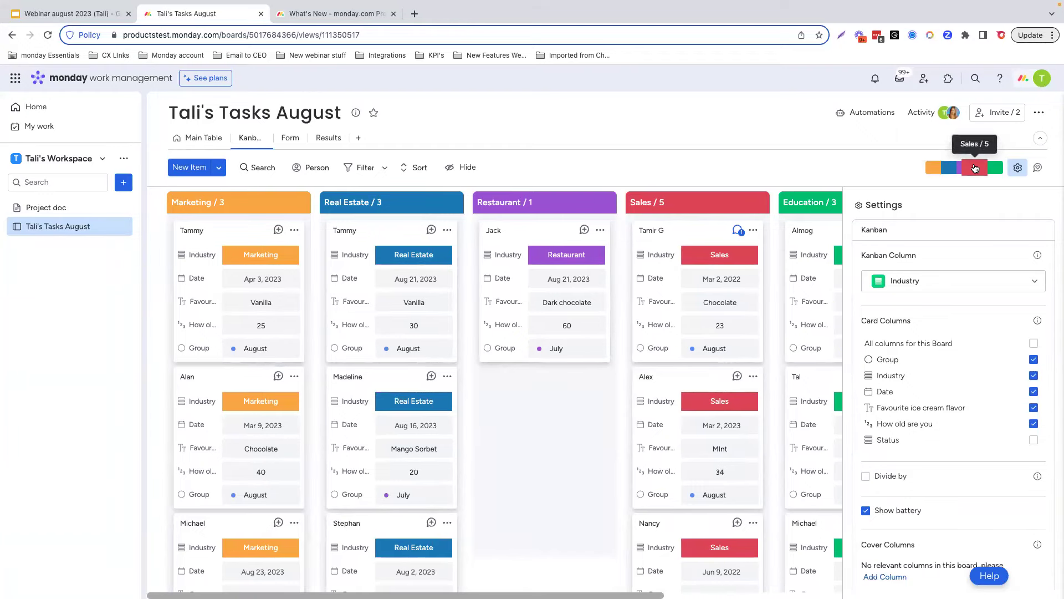
left_click(975, 168)
left_click(996, 168)
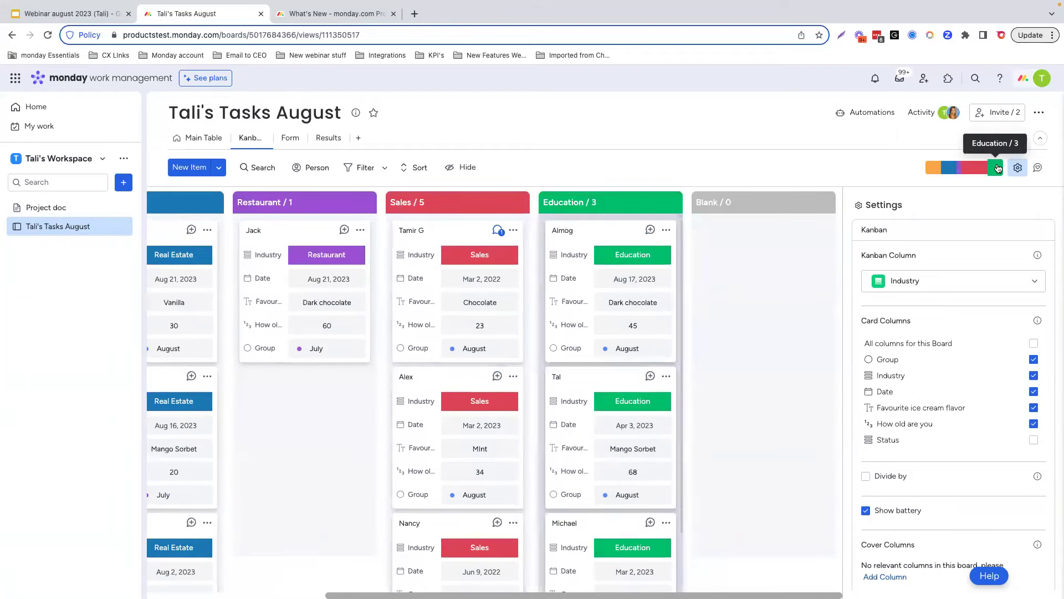
left_click(949, 169)
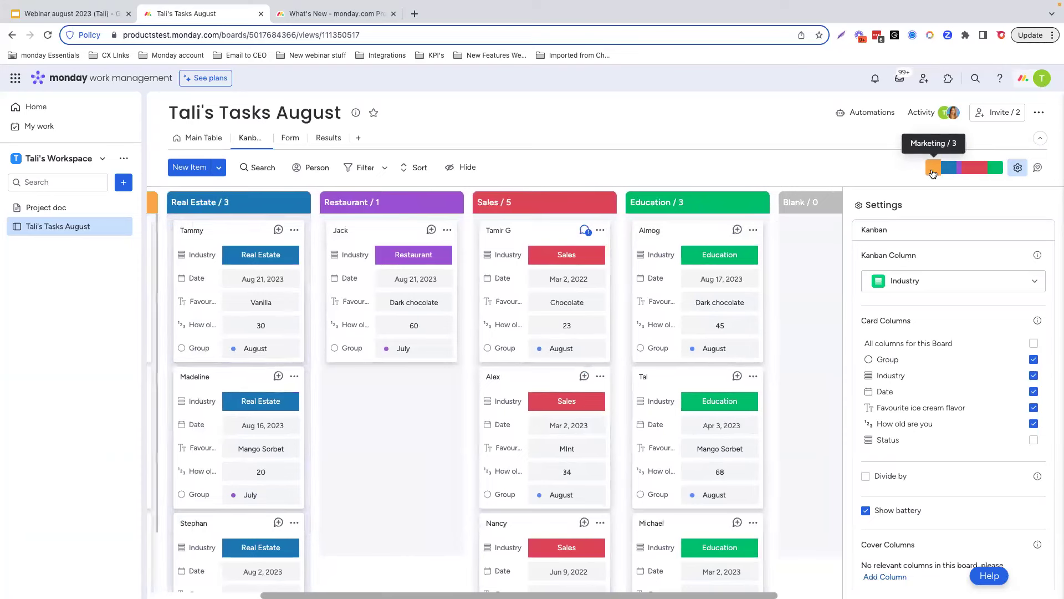
left_click(932, 169)
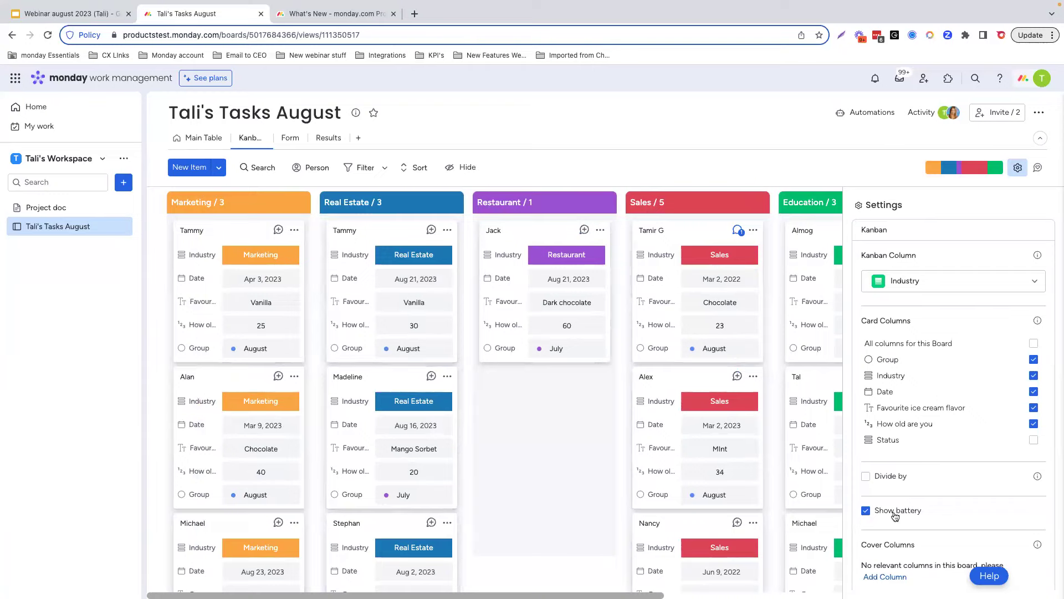
left_click(867, 511)
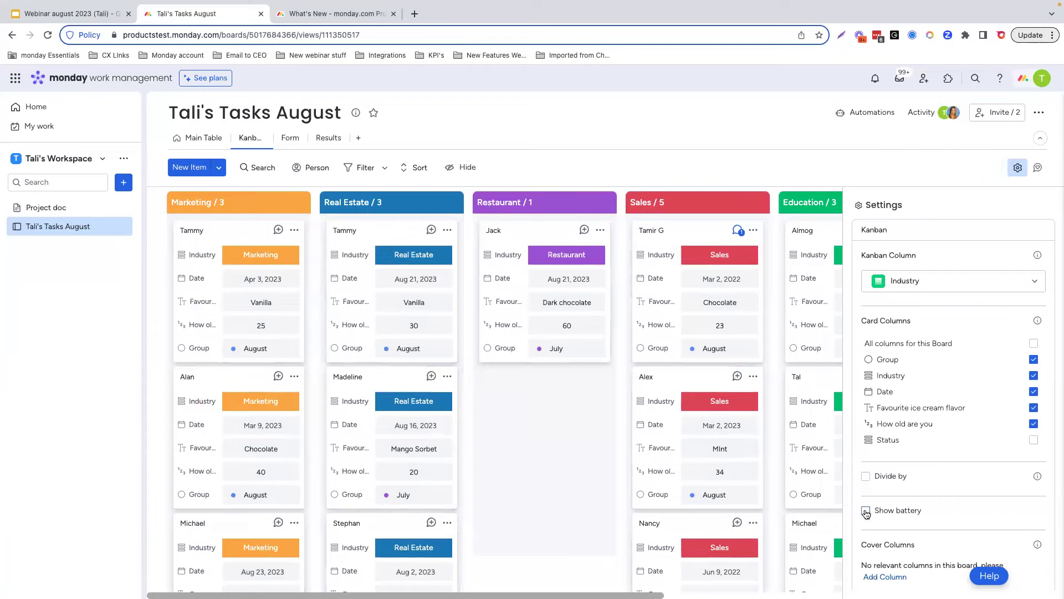
left_click(866, 511)
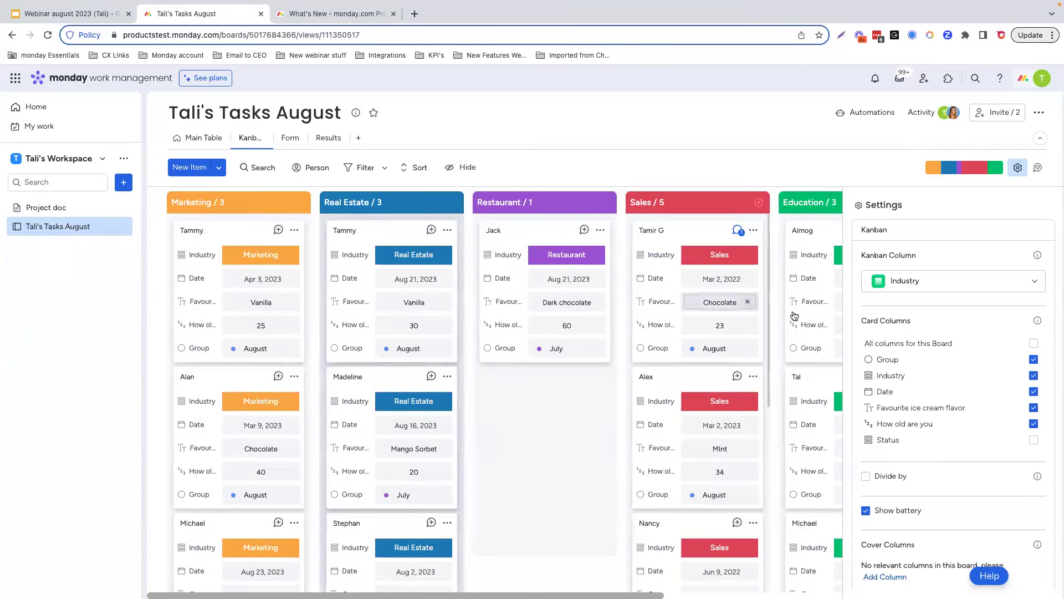
Step: Divide the Kanban view by Group and hide its empty groups
left_click(866, 478)
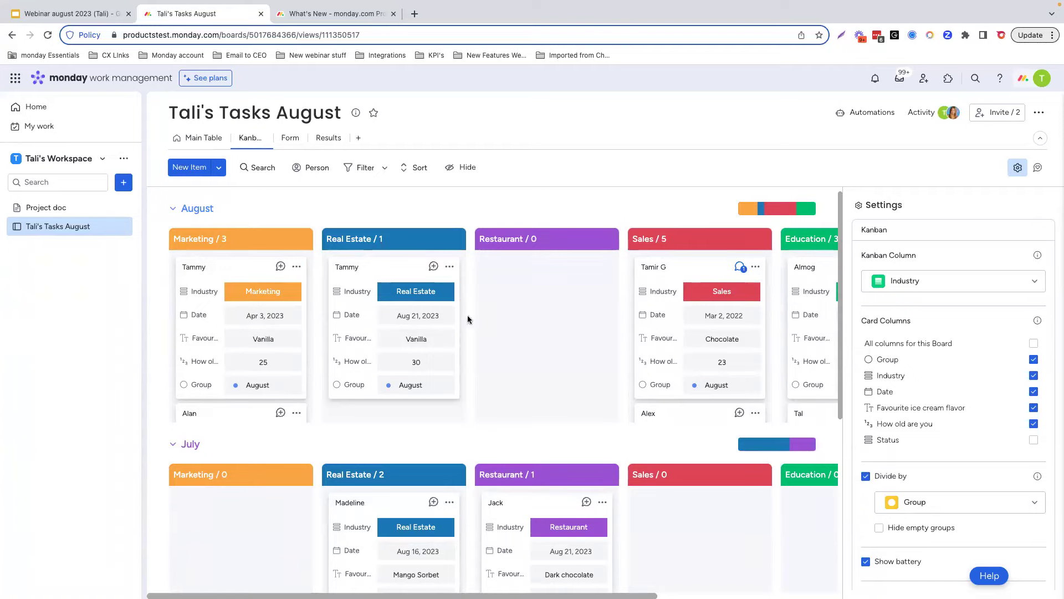
scroll(215, 410, "down", 2)
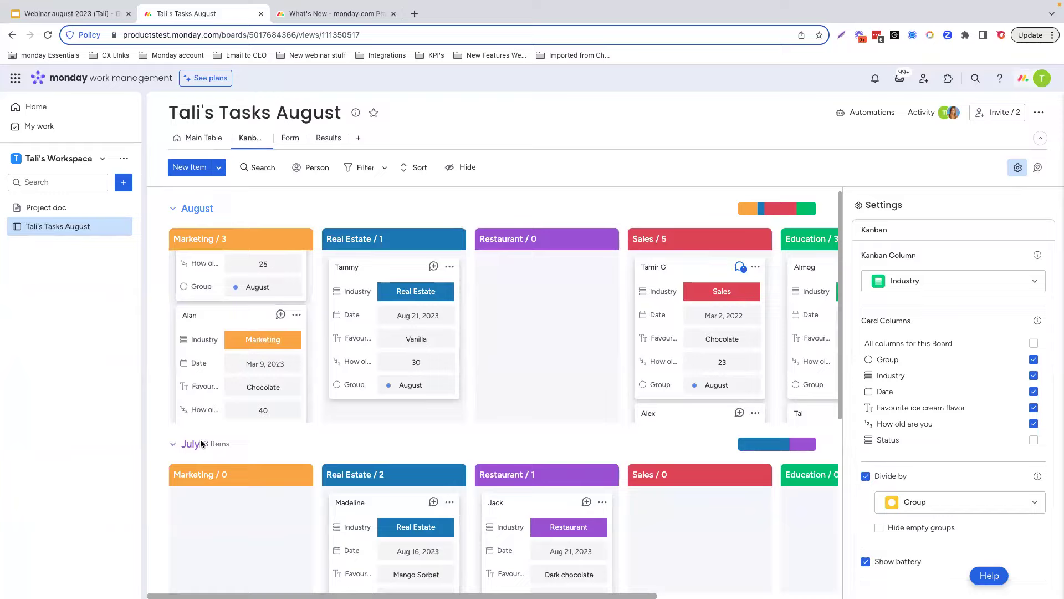
scroll(210, 446, "down", 5)
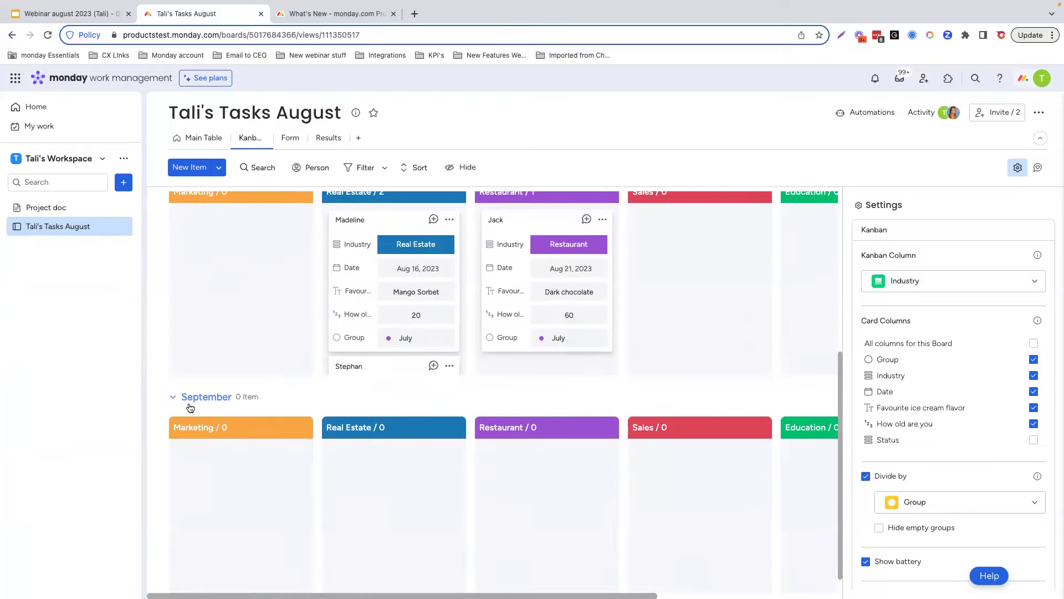
scroll(188, 408, "up", 1)
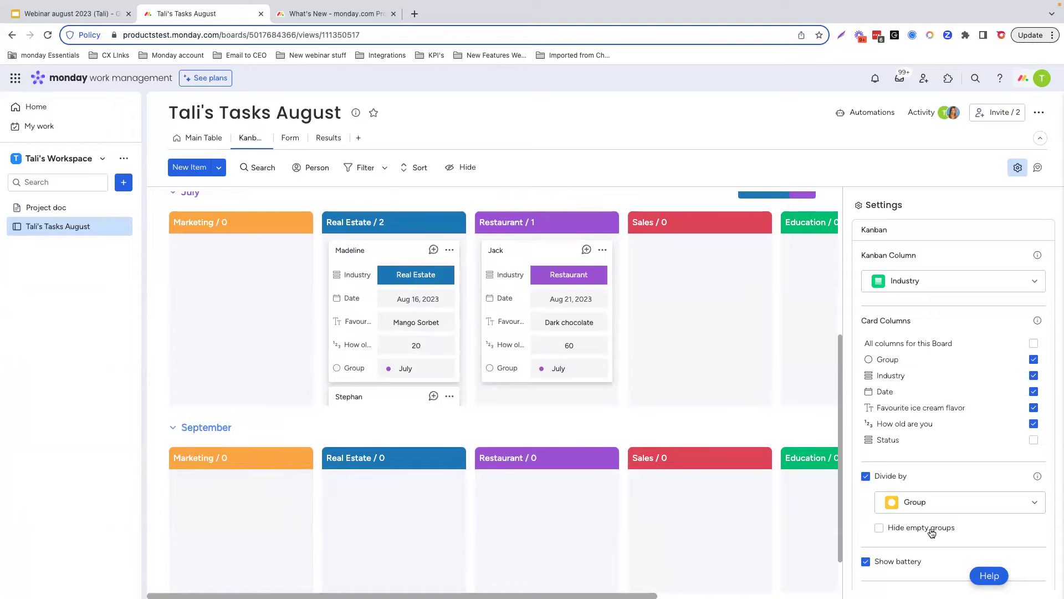
left_click(879, 528)
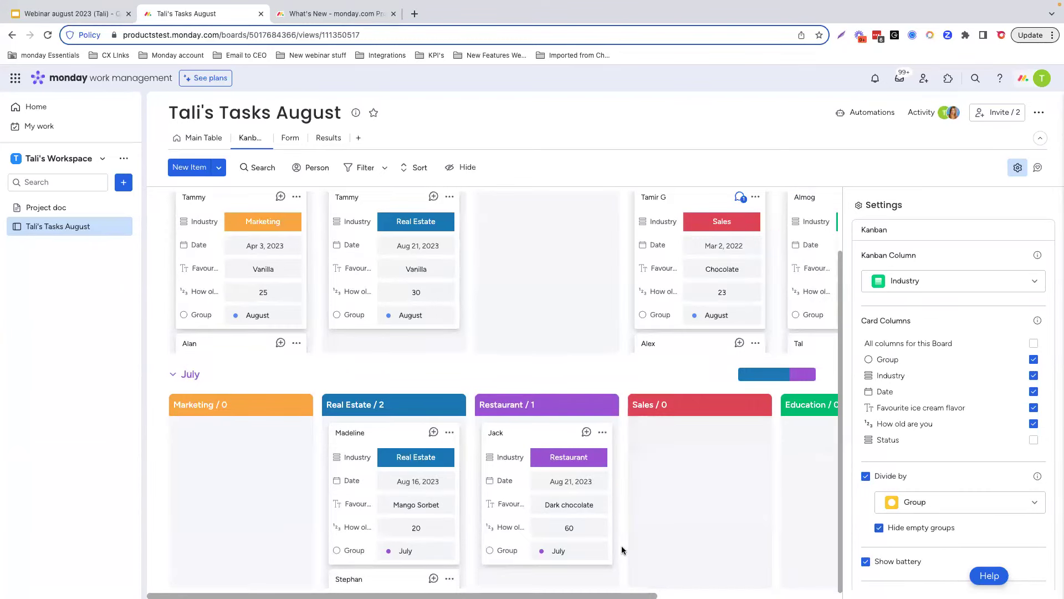
scroll(623, 551, "up", 1)
scroll(554, 388, "down", 1)
Step: Return to the main table and look over the essential board views offered in the Views Center
left_click(197, 138)
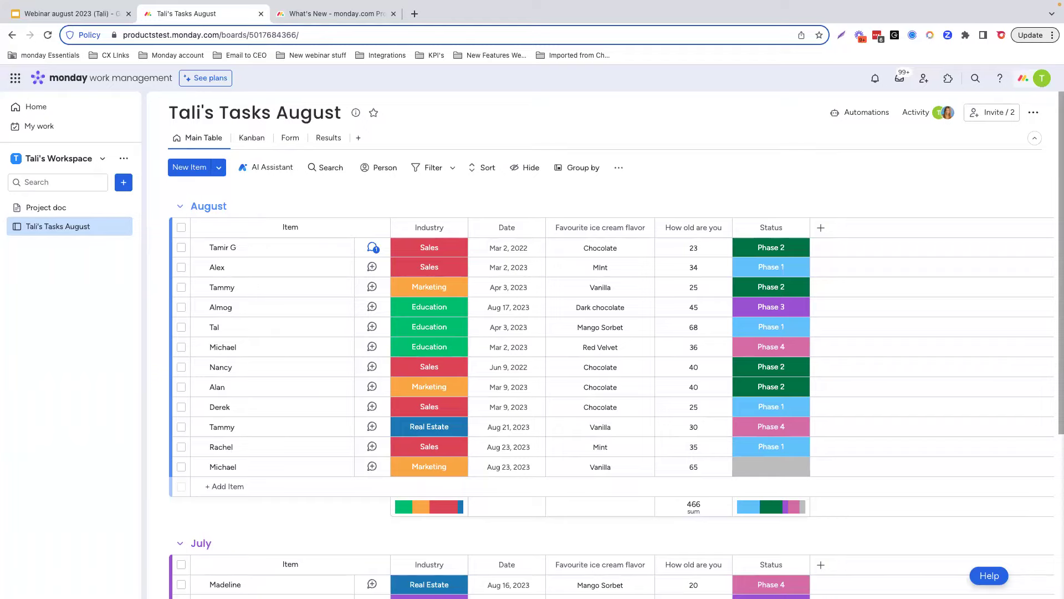
left_click(360, 137)
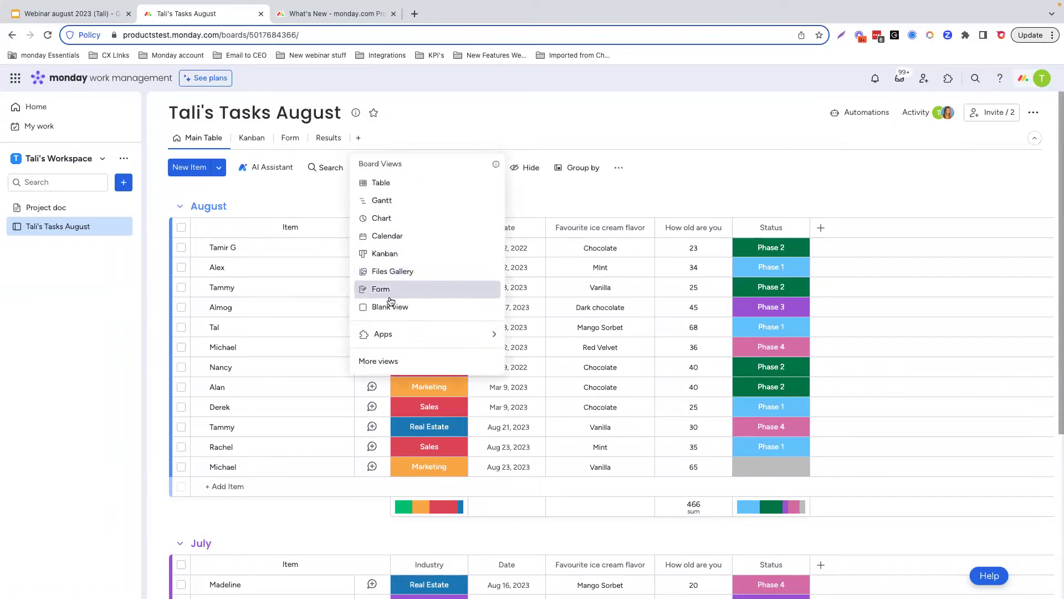
left_click(378, 362)
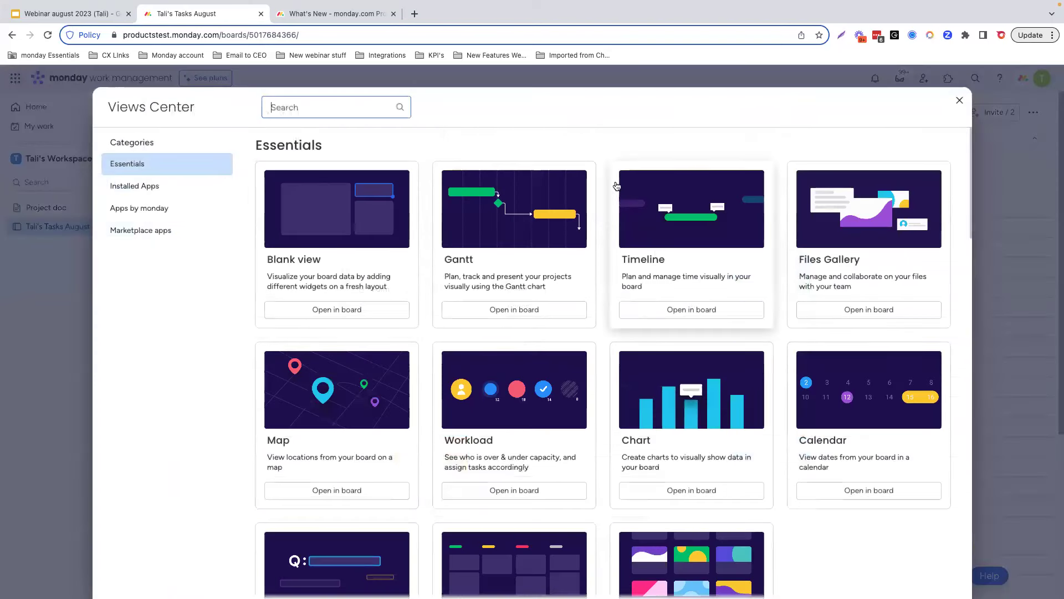
left_click(960, 101)
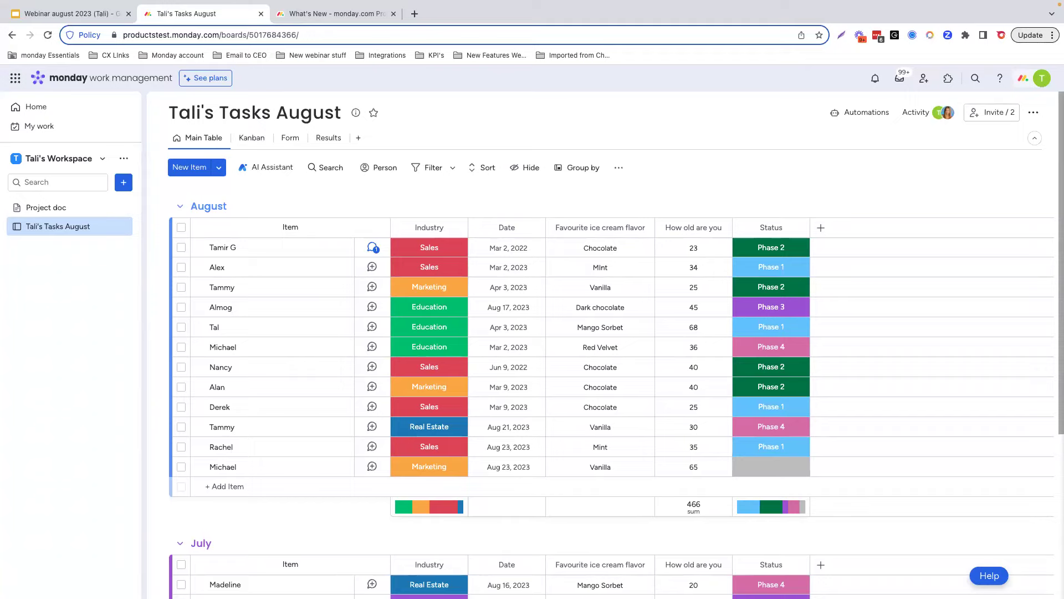
Step: Delete the Kanban view from the board
left_click(264, 138)
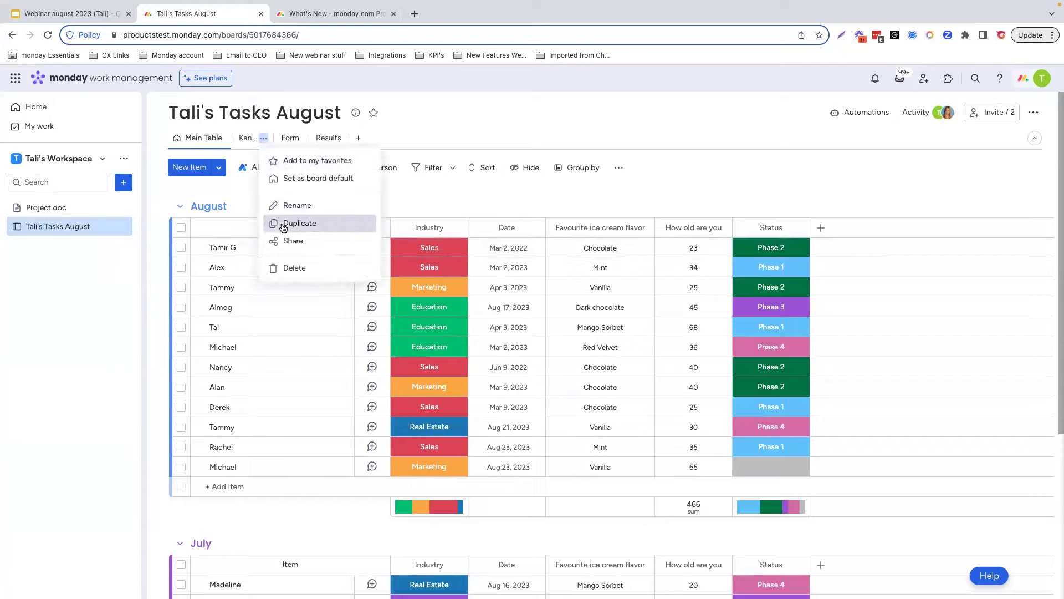
left_click(292, 268)
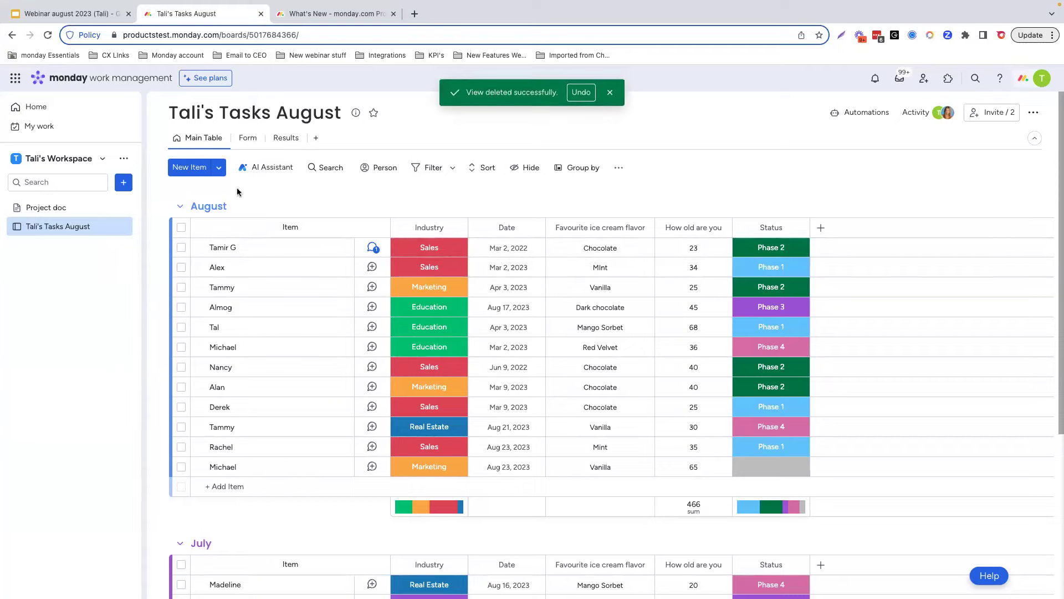
Step: Restore the deleted Kanban view through the board's activity log, and open it
left_click(919, 112)
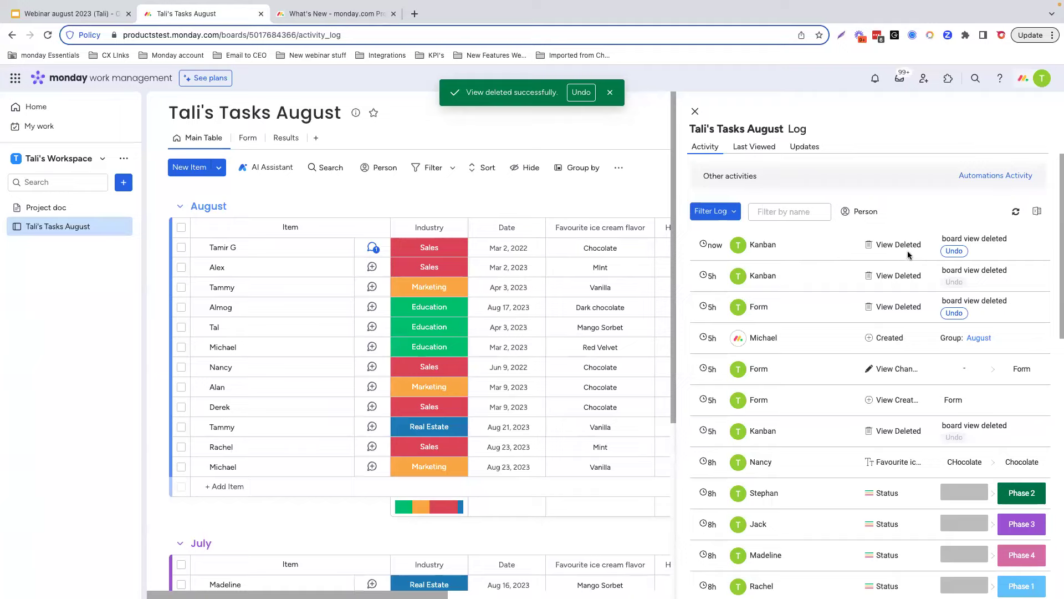
left_click(954, 251)
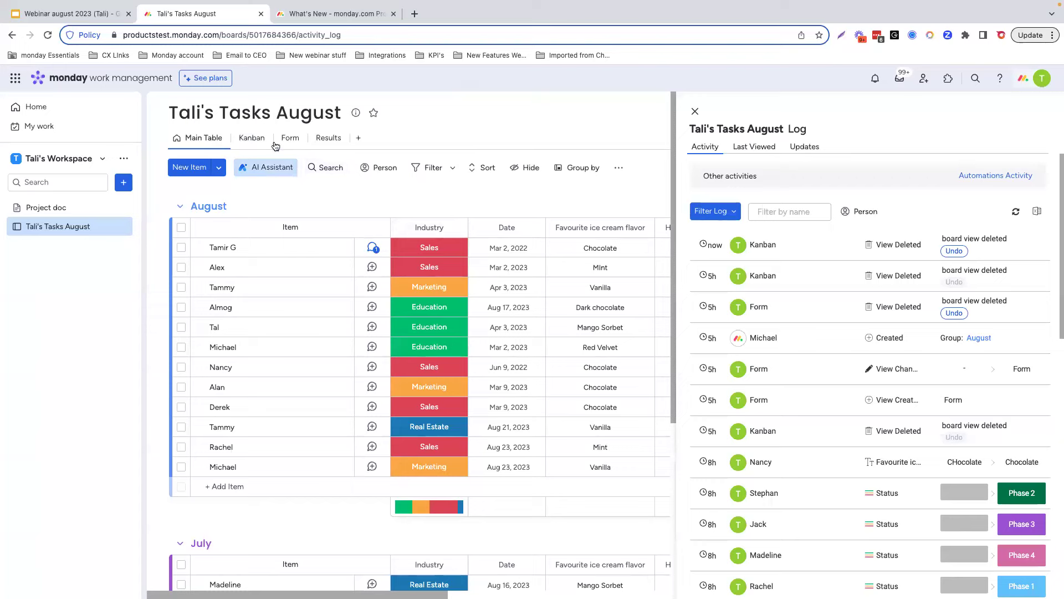
left_click(694, 112)
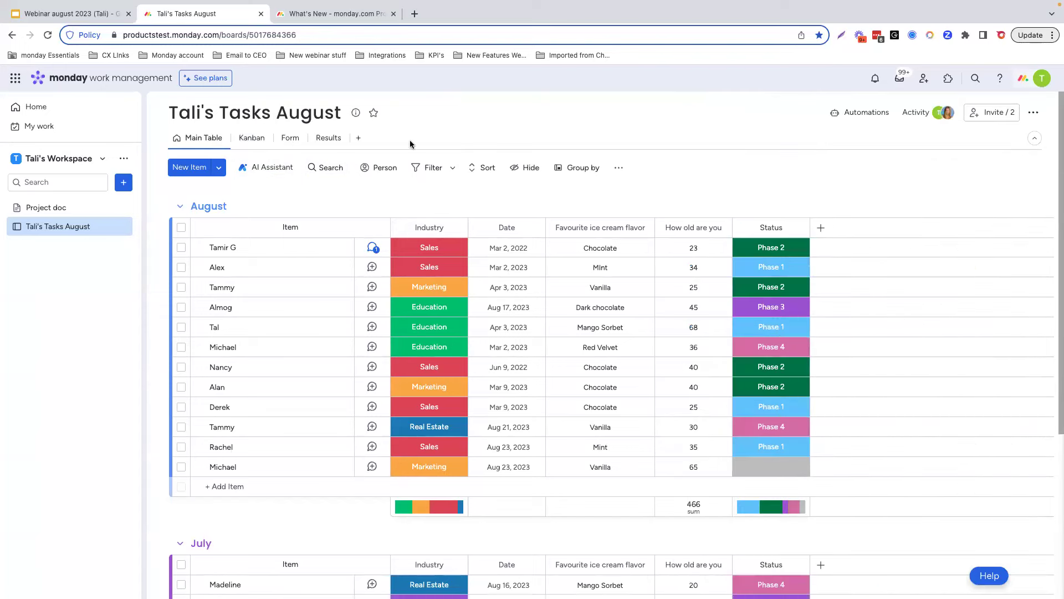
left_click(250, 139)
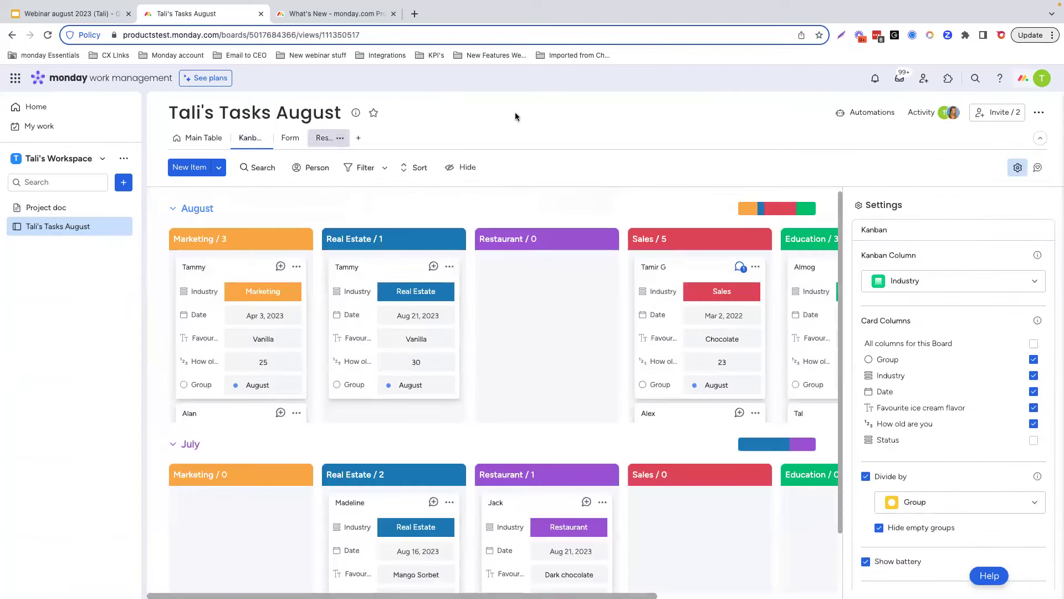
Step: Check the deleted-view entries in the board's activity log, and look over the view types available from the main table
left_click(918, 114)
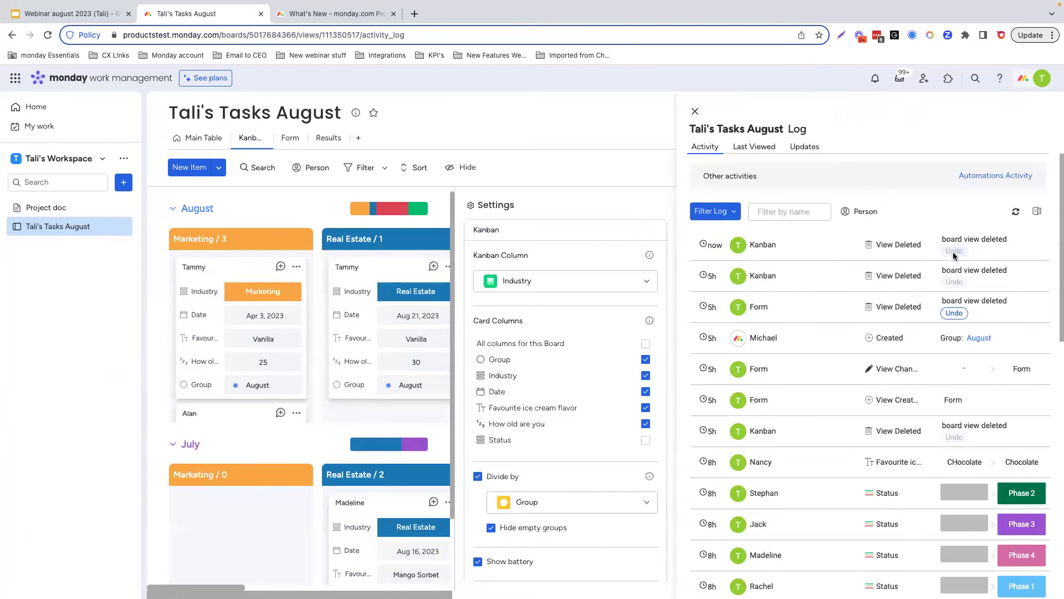
left_click(695, 113)
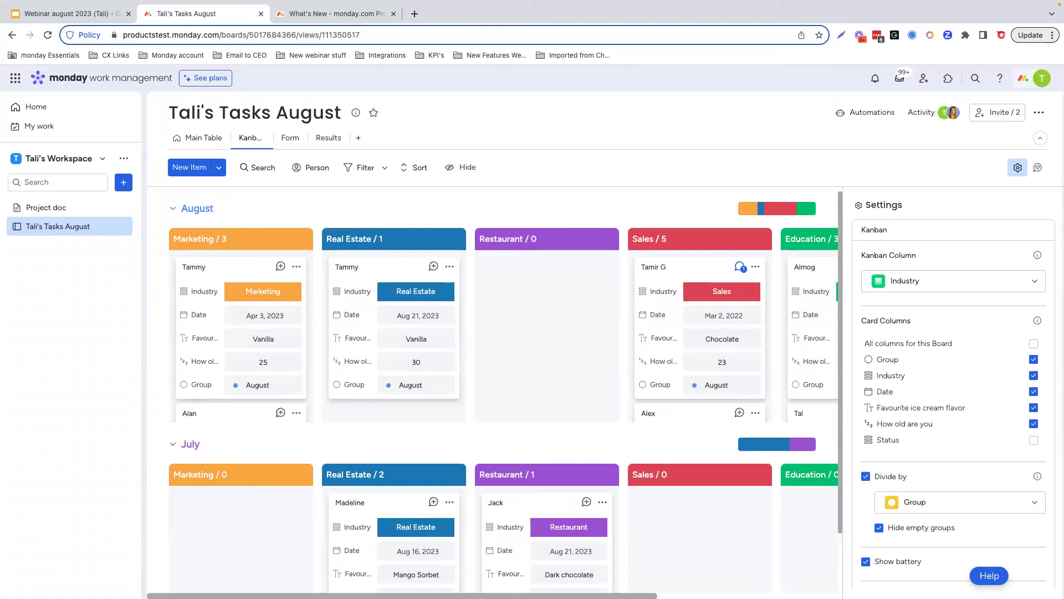
left_click(189, 140)
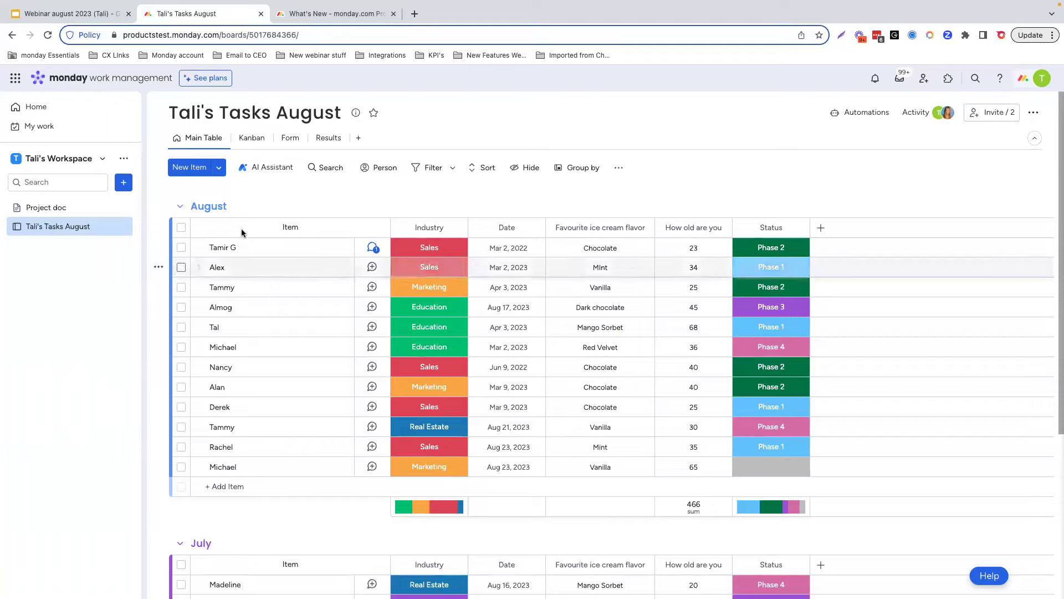
left_click(359, 138)
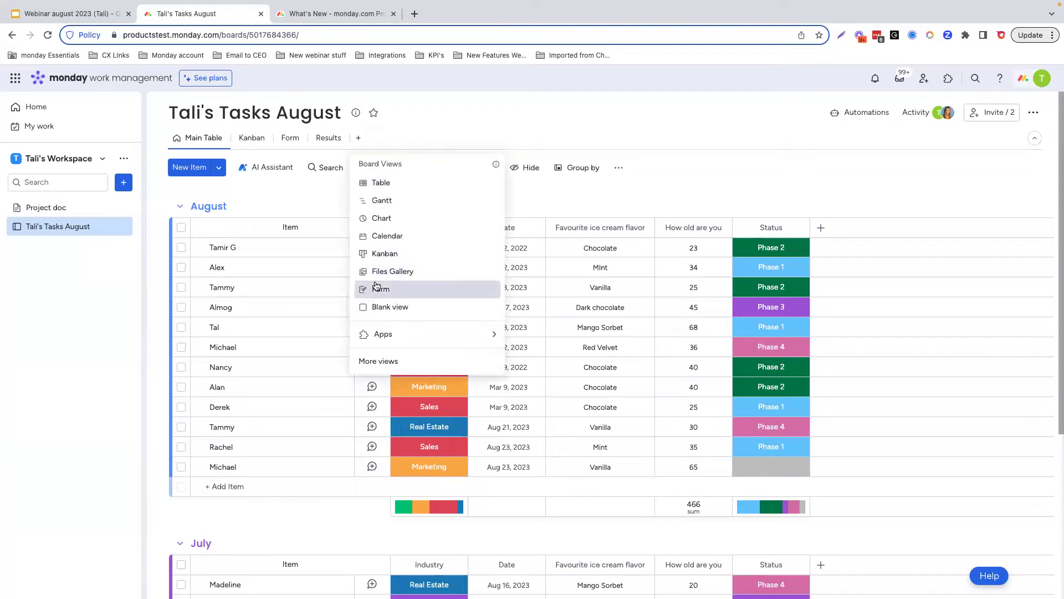
left_click(294, 192)
Step: Start a response in the board's Webinar form with the respondent's name and Real Estate as the industry
left_click(290, 138)
left_click(475, 318)
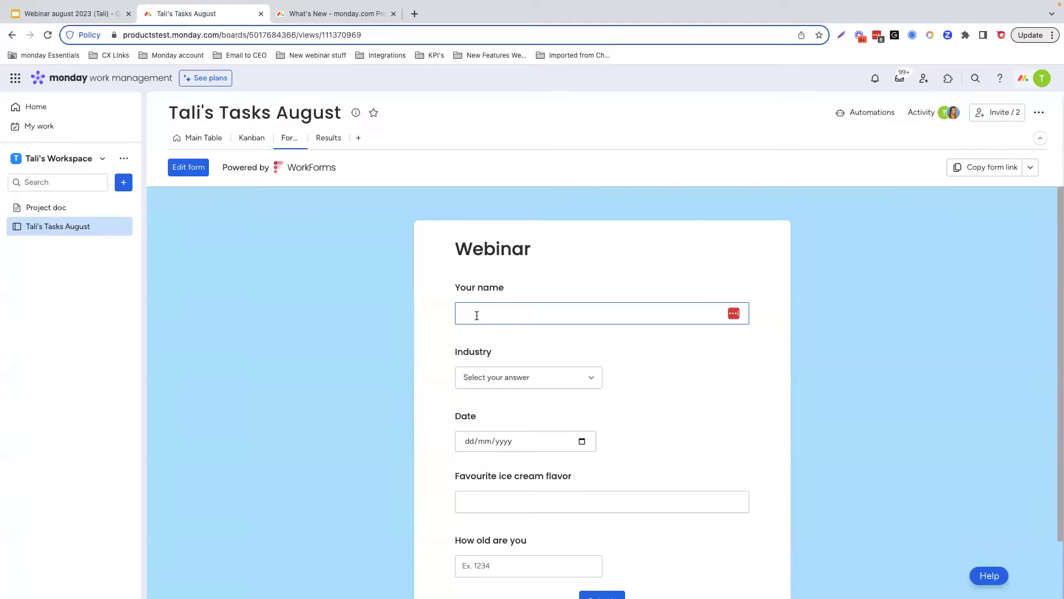
type("Sasha")
left_click(490, 386)
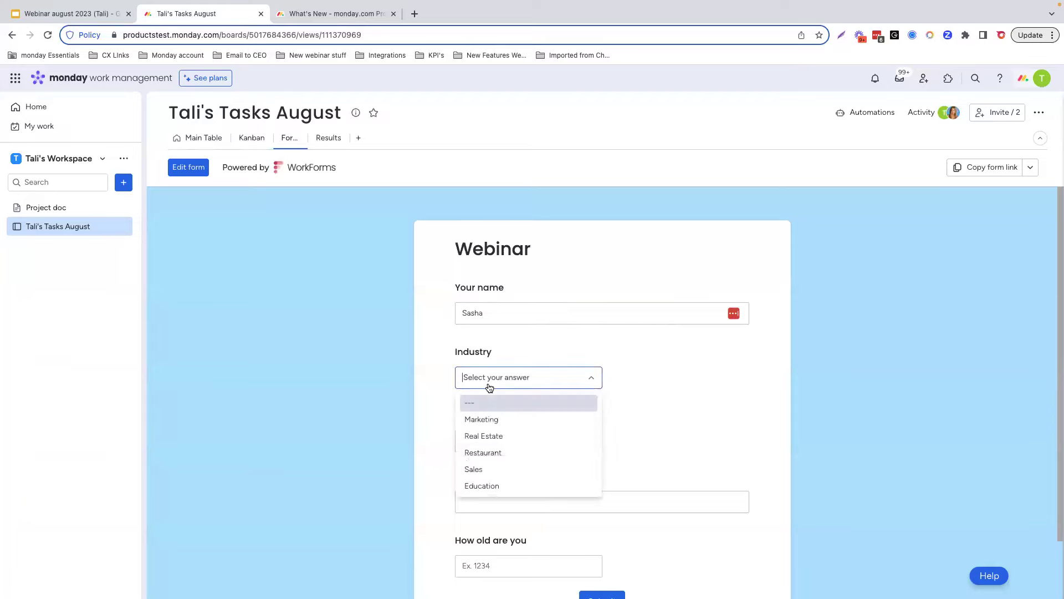
left_click(482, 436)
Step: Submit the form with date 23/08/2023, favourite ice cream flavor dark chocolate and age 28, and check the new item in the main table
scroll(582, 427, "down", 2)
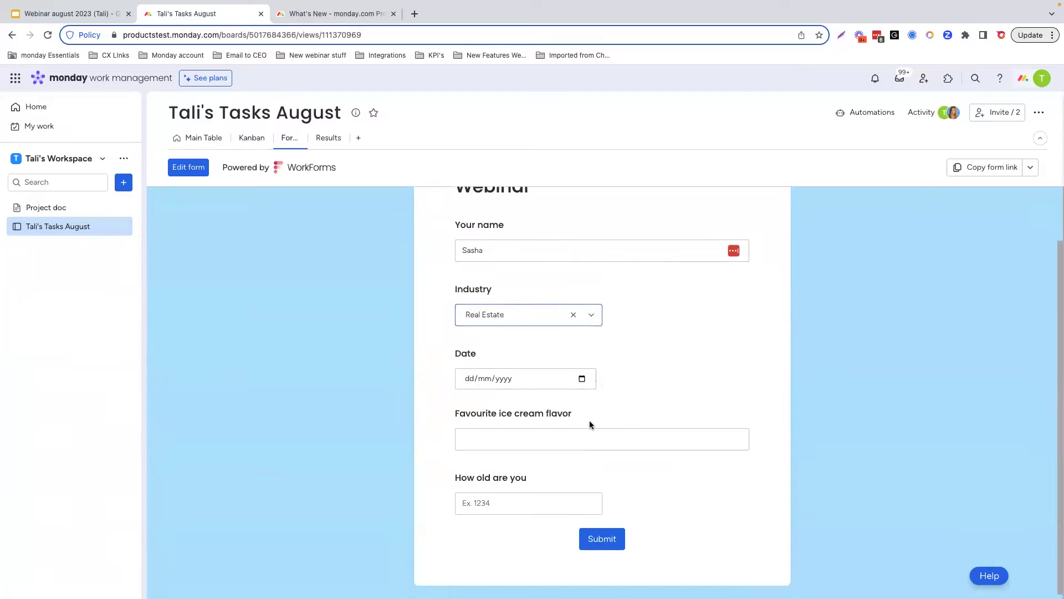
left_click(468, 374)
type("23/08/202")
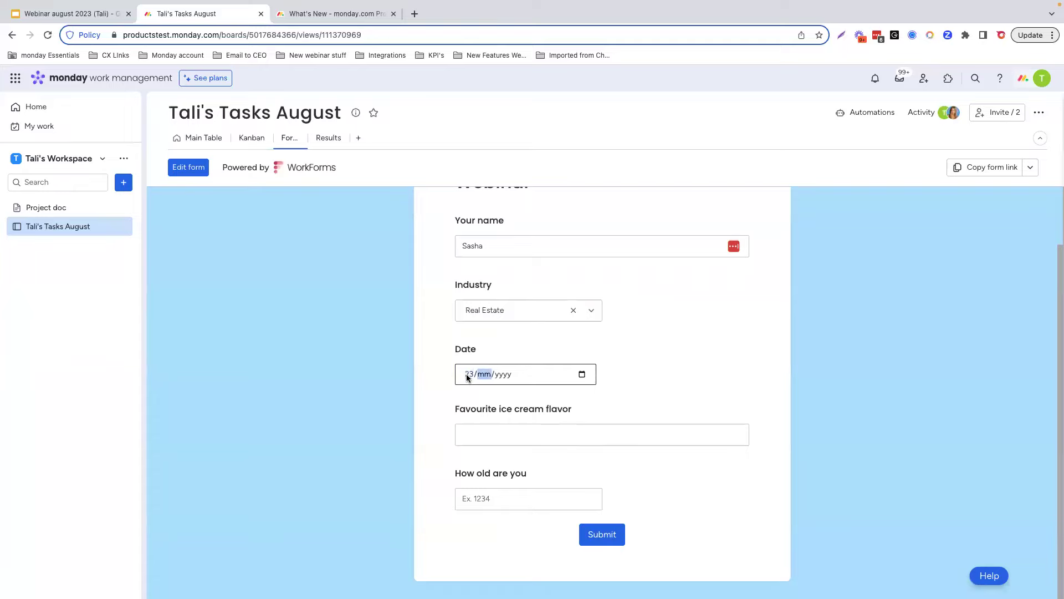
type("3")
left_click(492, 434)
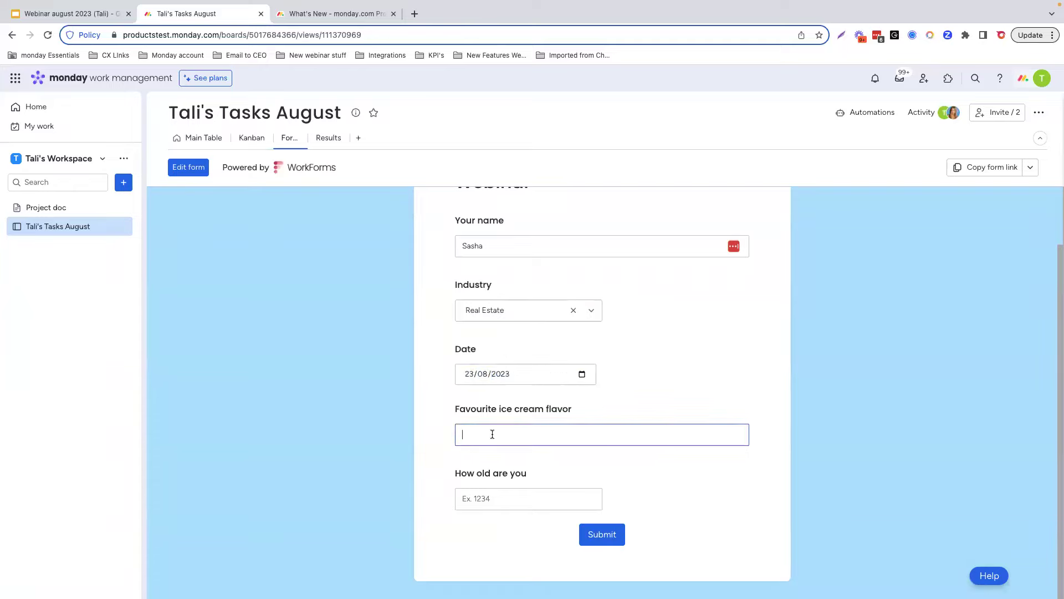
type("dark chocolate")
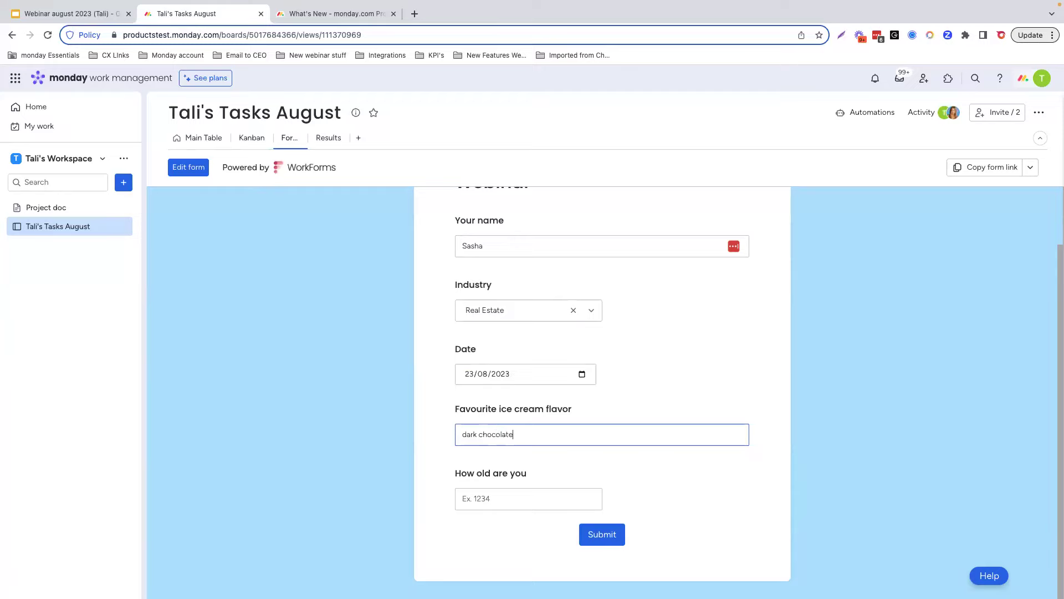
left_click(472, 503)
type("28")
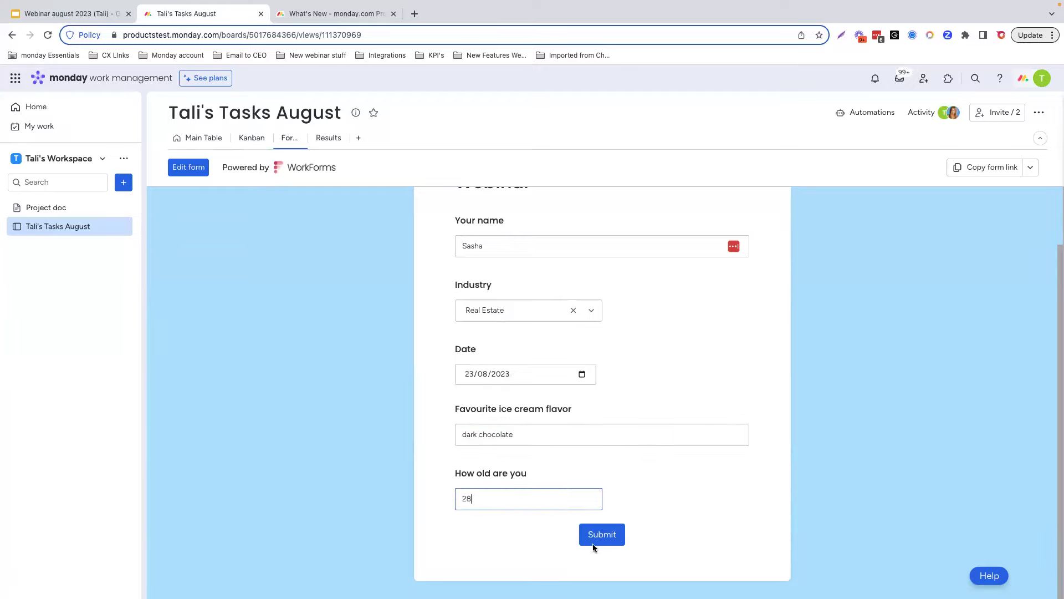
left_click(598, 541)
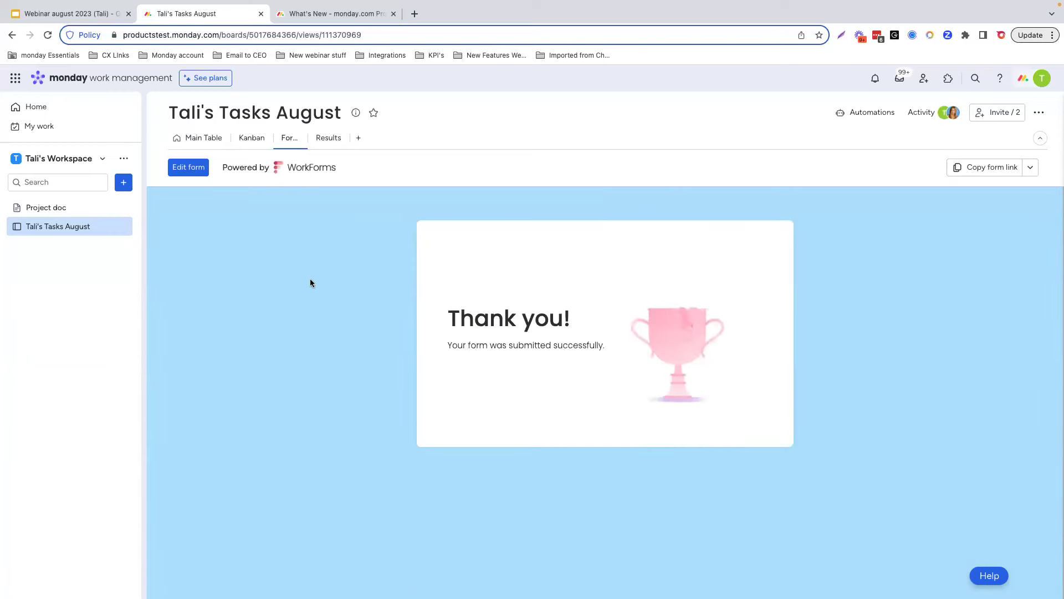
left_click(196, 138)
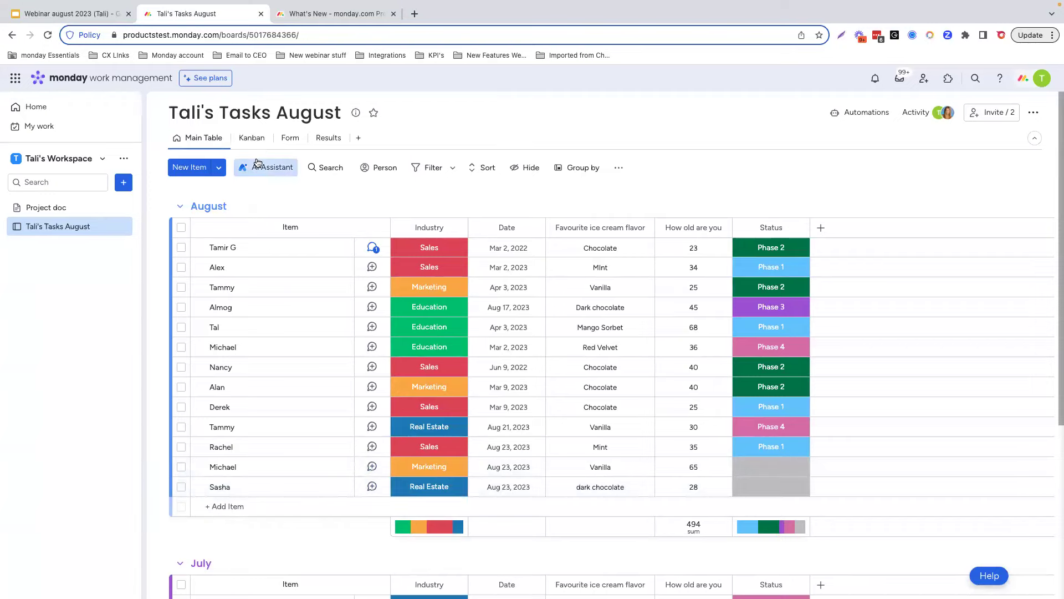
Step: Open the Webinar form for editing and examine the summary of its answers by name, industry, ice cream flavor and age
left_click(283, 138)
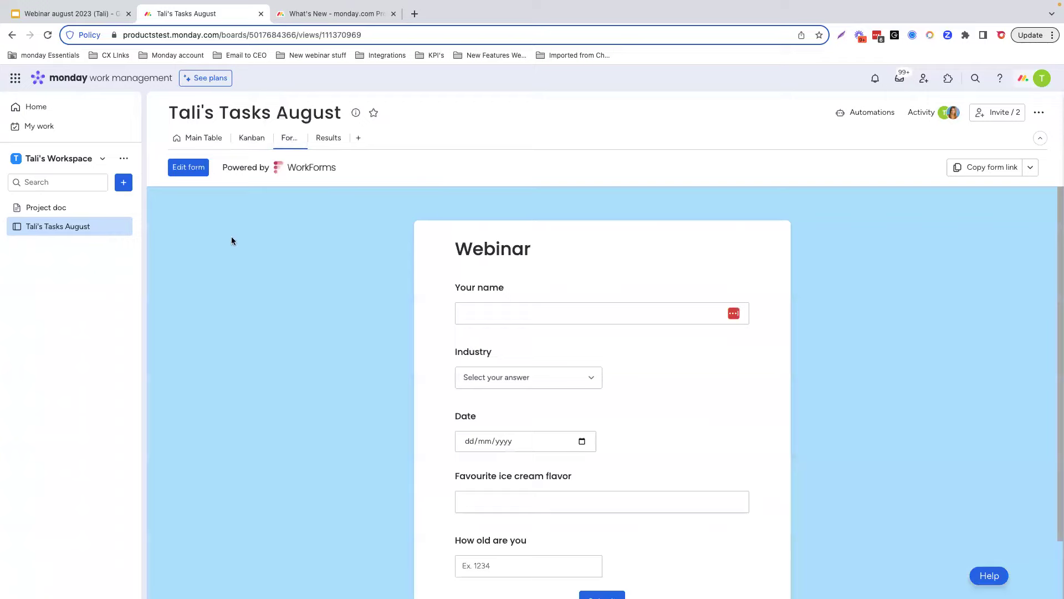
left_click(181, 165)
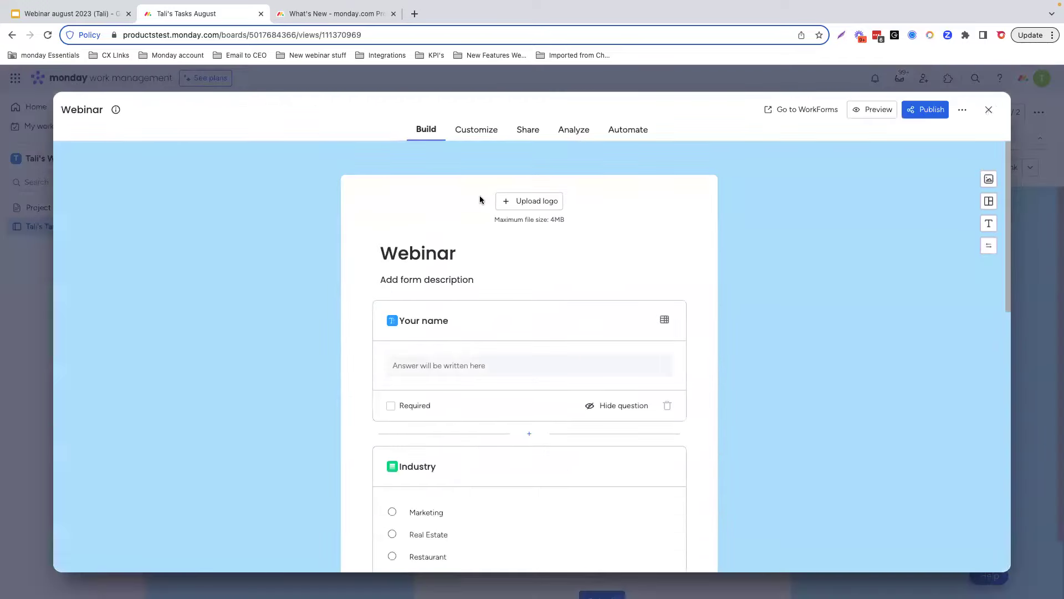
left_click(573, 132)
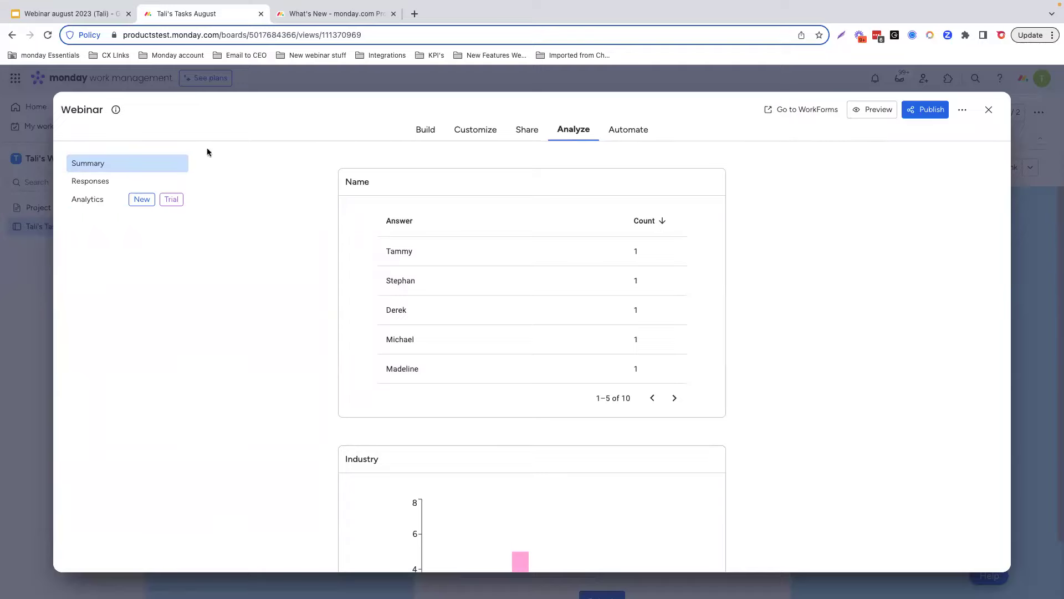
scroll(417, 339, "down", 3)
scroll(422, 327, "up", 3)
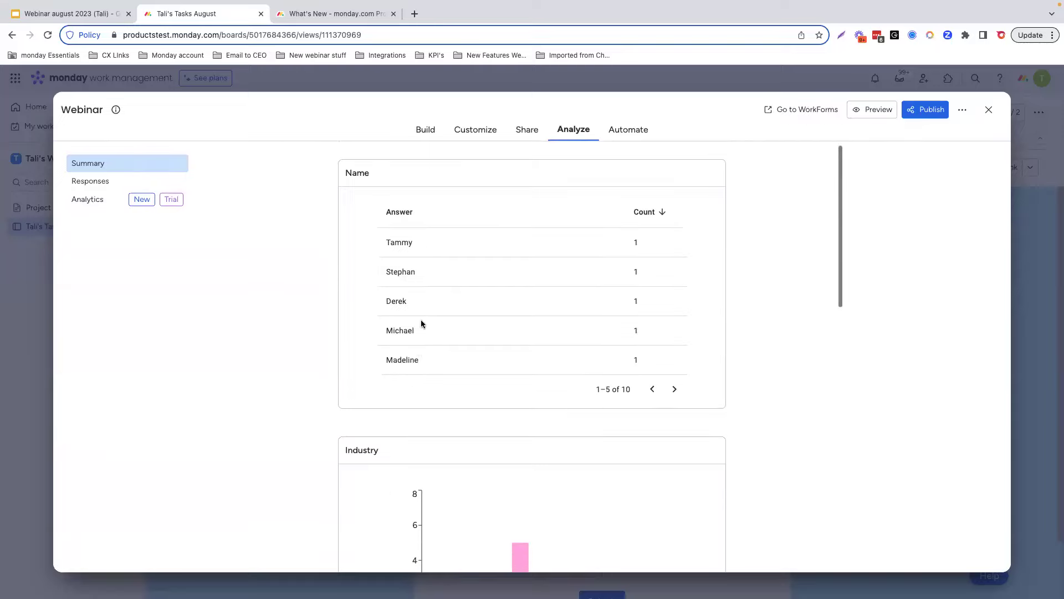
scroll(460, 325, "down", 1)
scroll(430, 327, "down", 4)
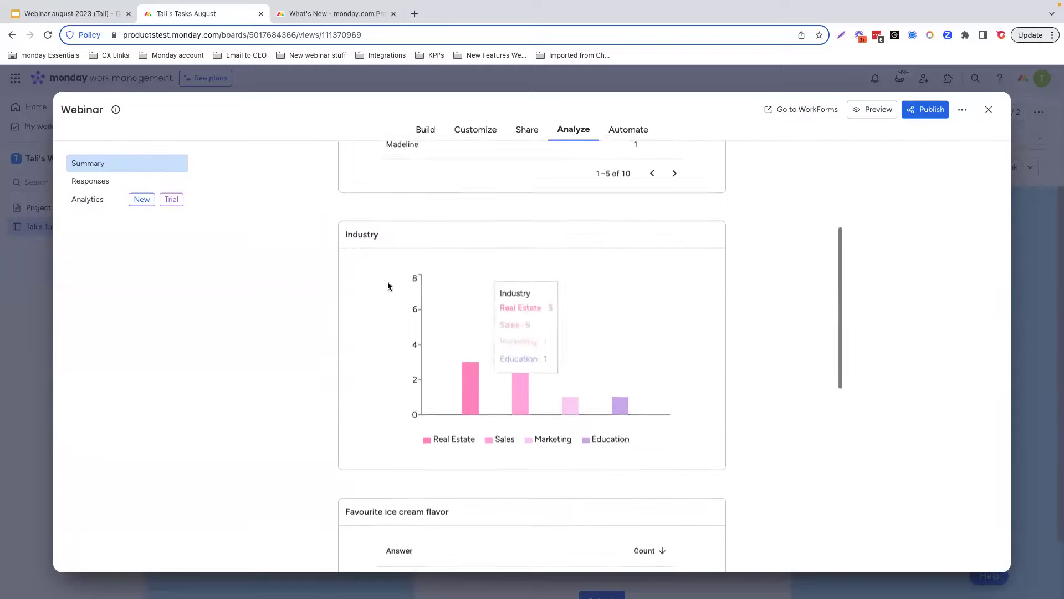
scroll(380, 424, "down", 1)
scroll(383, 422, "down", 5)
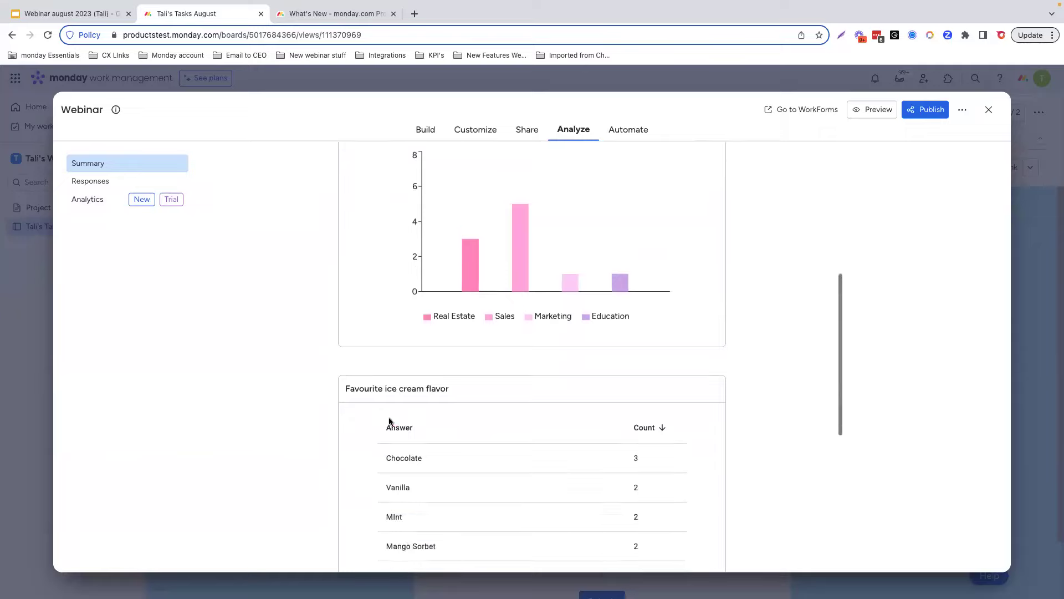
scroll(390, 421, "down", 3)
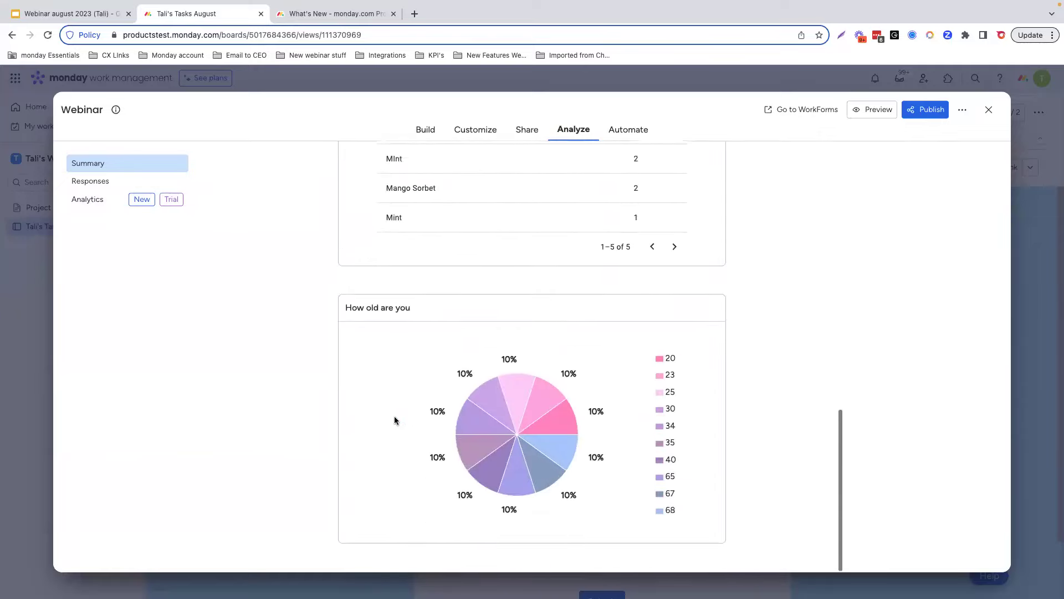
Step: Examine the form's individual responses across all of the board's groups
scroll(394, 388, "up", 12)
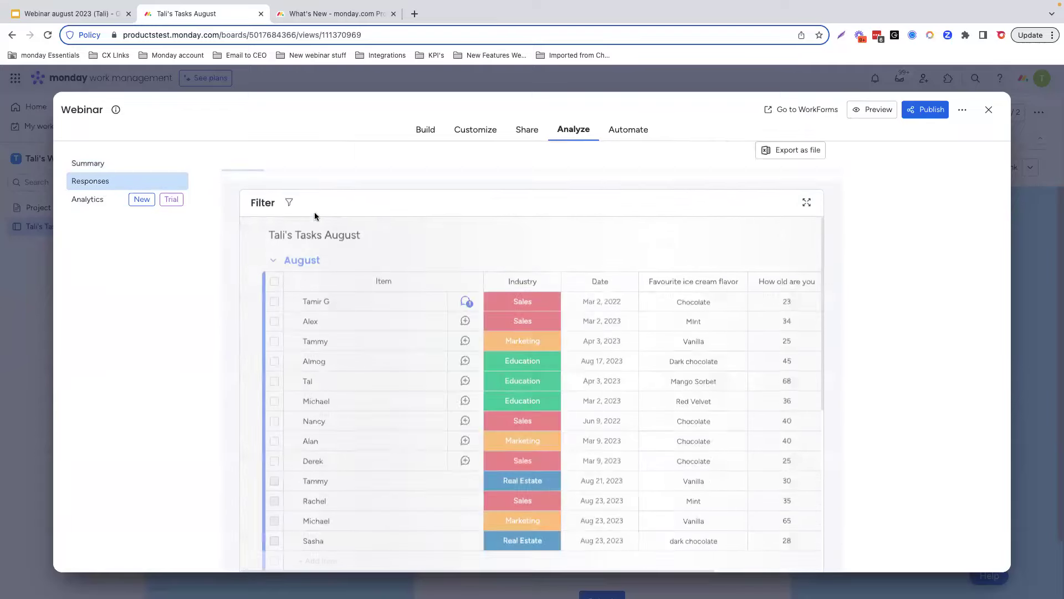
scroll(332, 439, "down", 8)
scroll(332, 443, "down", 3)
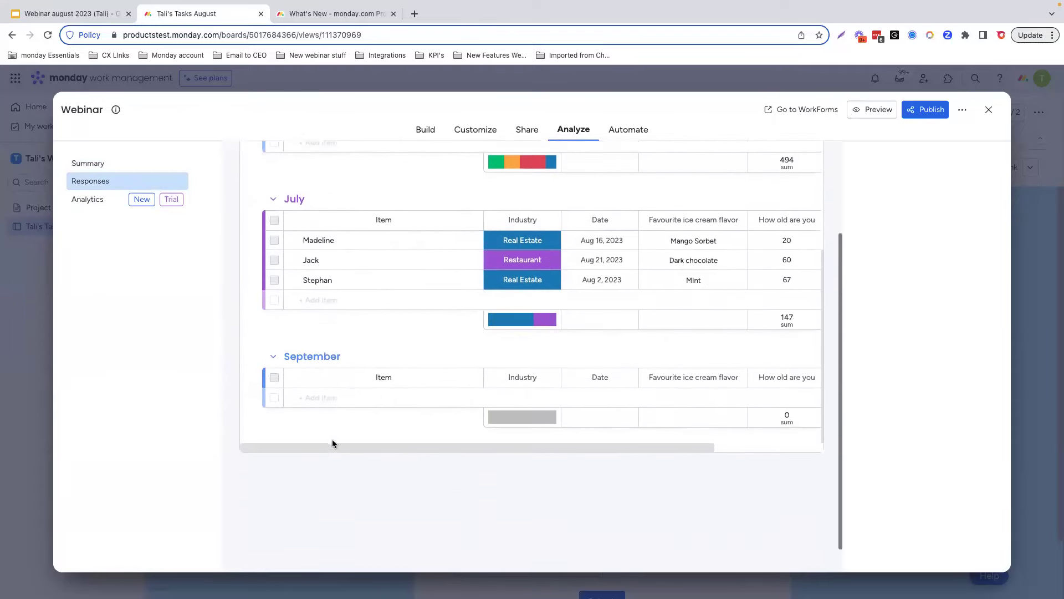
Step: Examine the form's submission analytics overview and its breakdowns by country, browser and device, and close the form editor
left_click(98, 204)
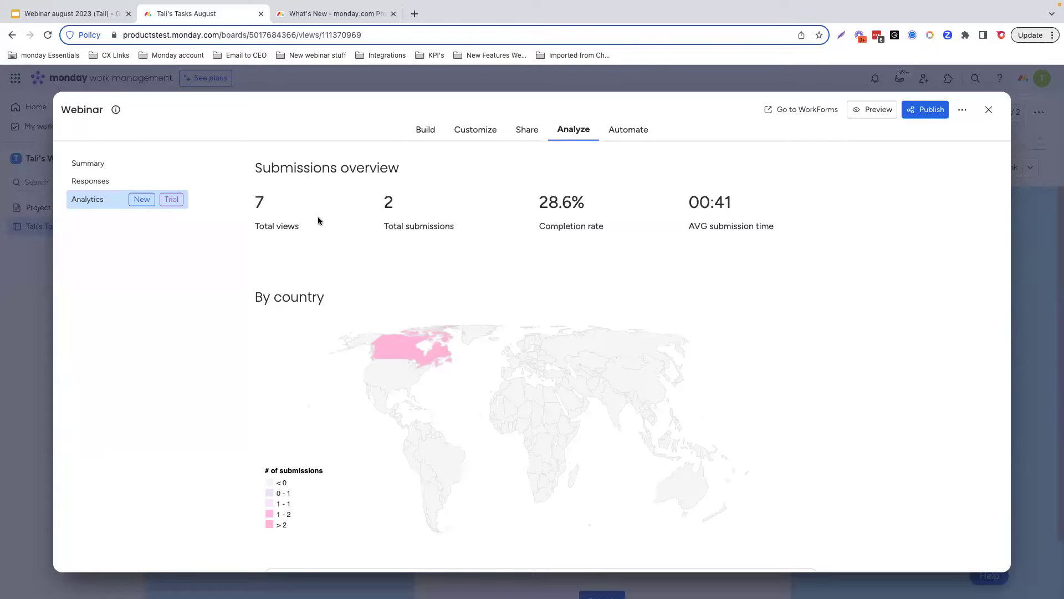
left_click_drag(258, 227, 294, 226)
left_click(404, 227)
scroll(574, 361, "down", 1)
scroll(574, 360, "down", 3)
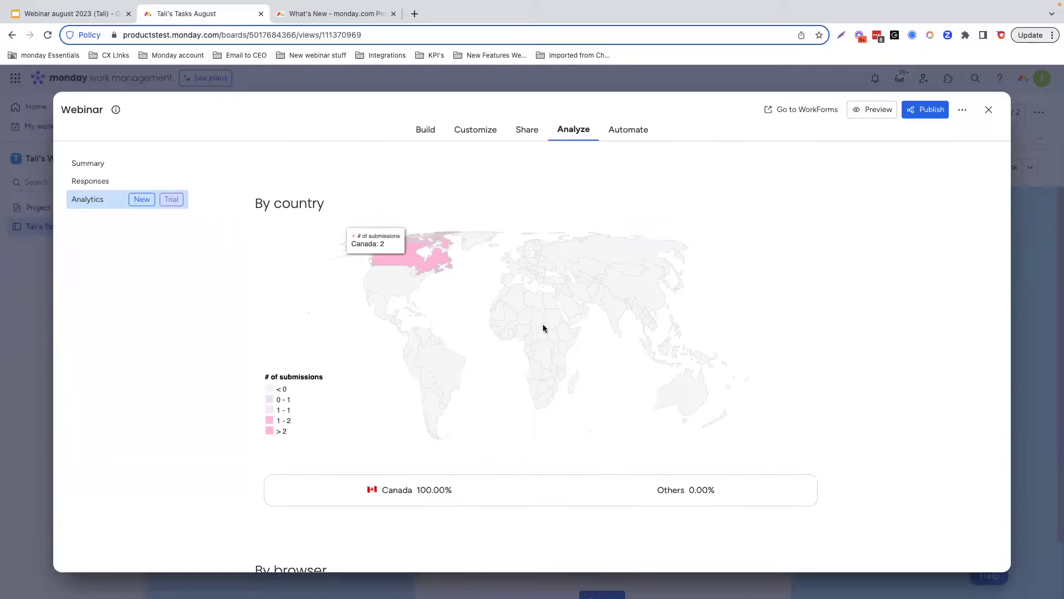
scroll(496, 406, "down", 4)
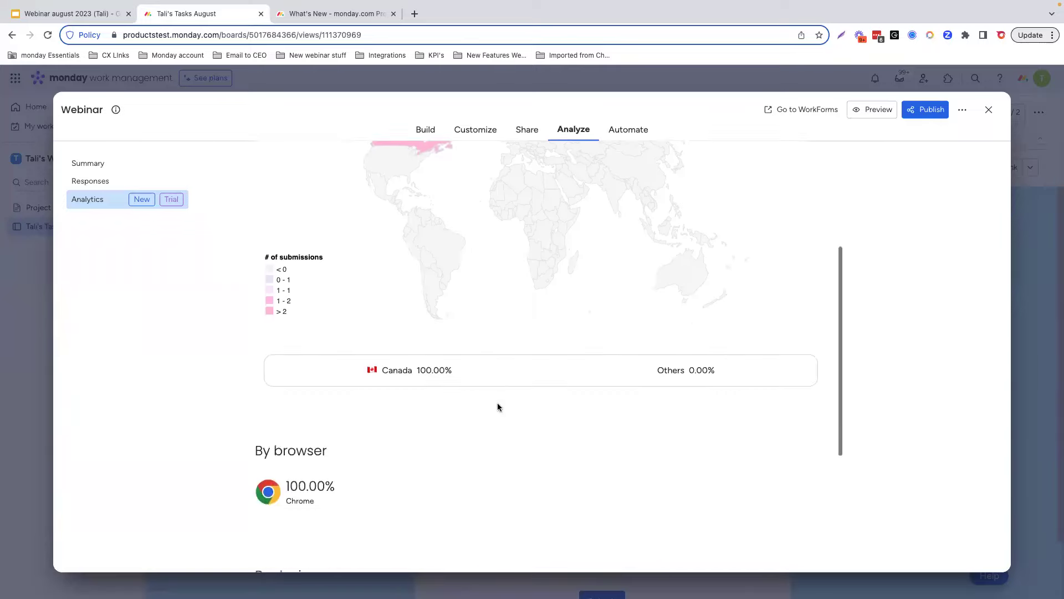
scroll(487, 401, "down", 4)
scroll(288, 344, "down", 2)
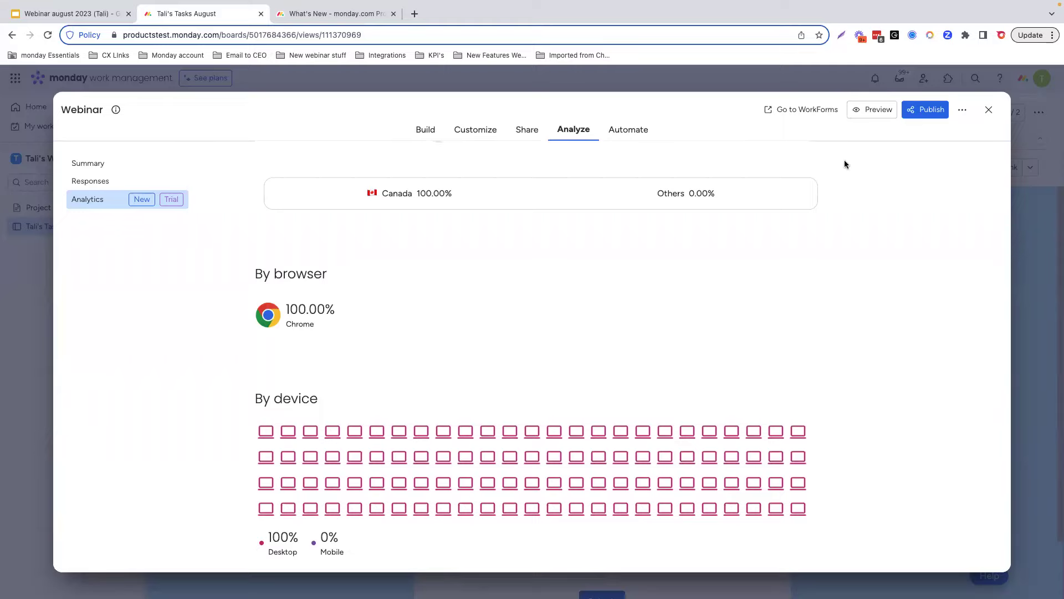
left_click(989, 109)
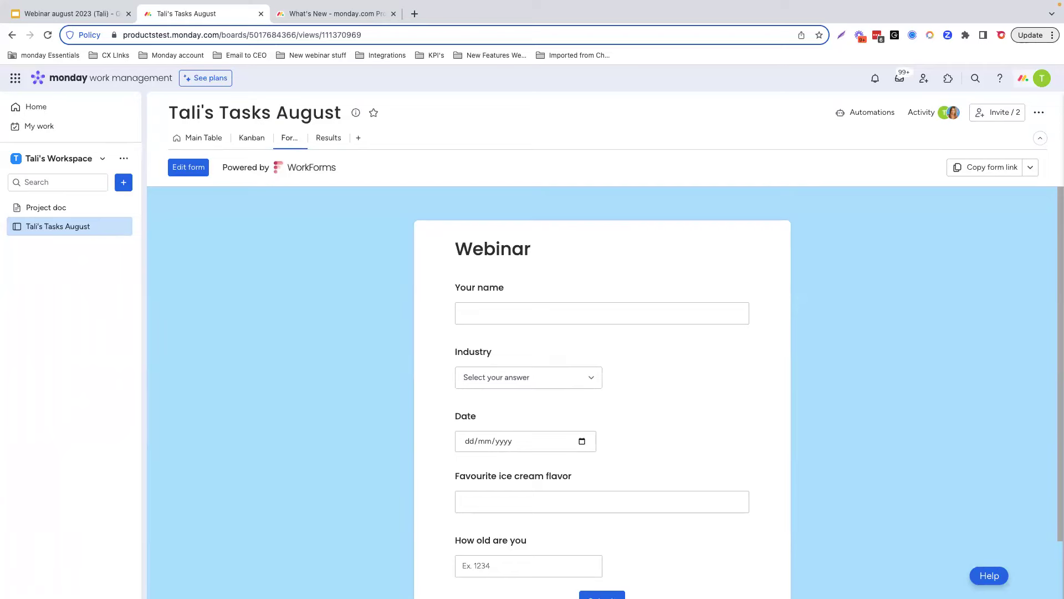
Step: Create a doc with Main privacy in the workspace, titled with the owner's first name in the possessive followed by "new doc"
left_click(198, 138)
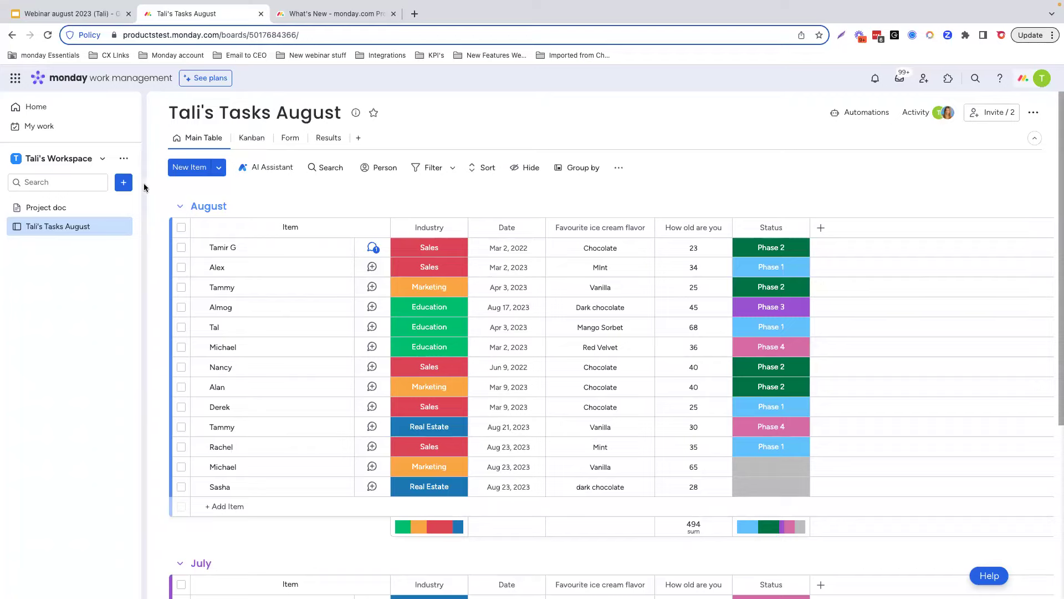
left_click(124, 187)
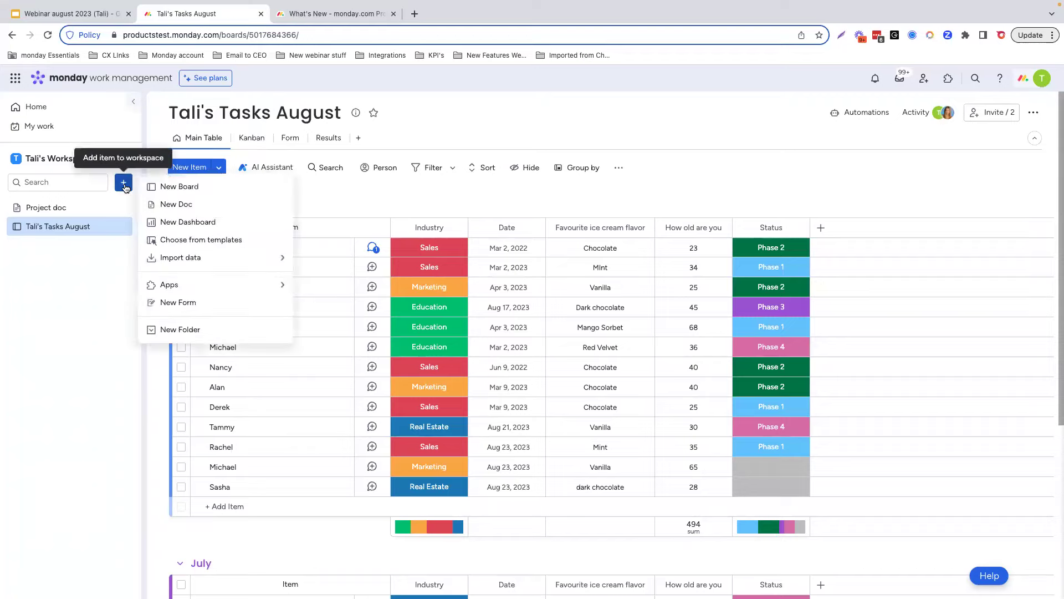
left_click(178, 204)
type("Ta")
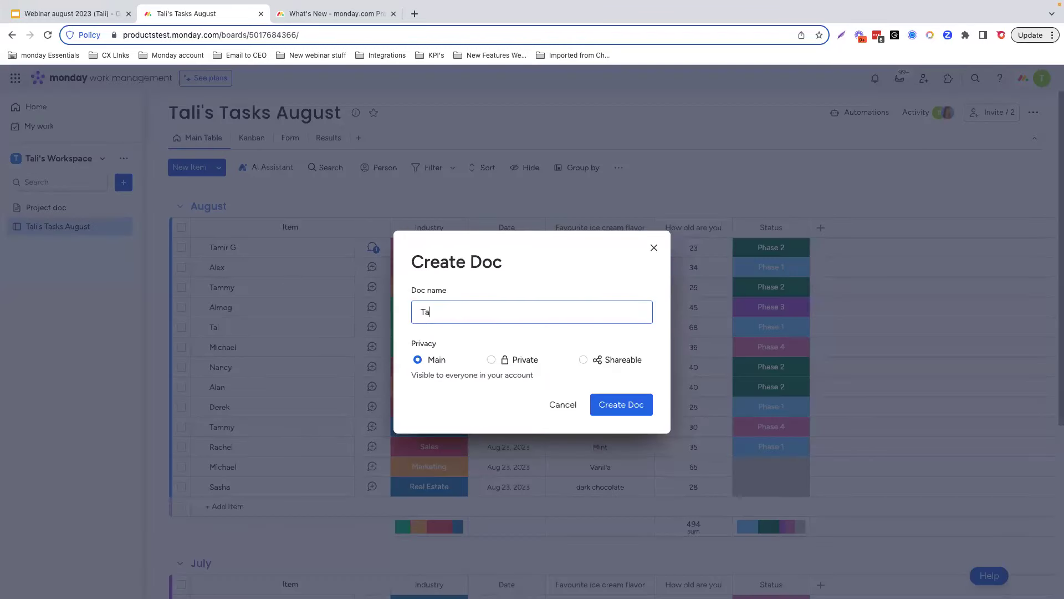
type("li's new doc")
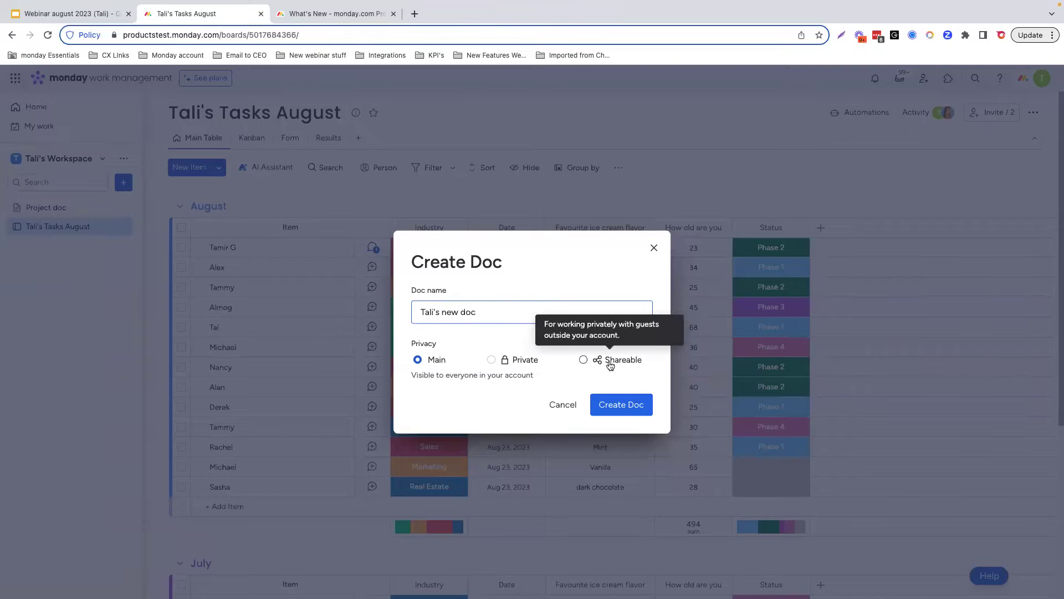
left_click(616, 407)
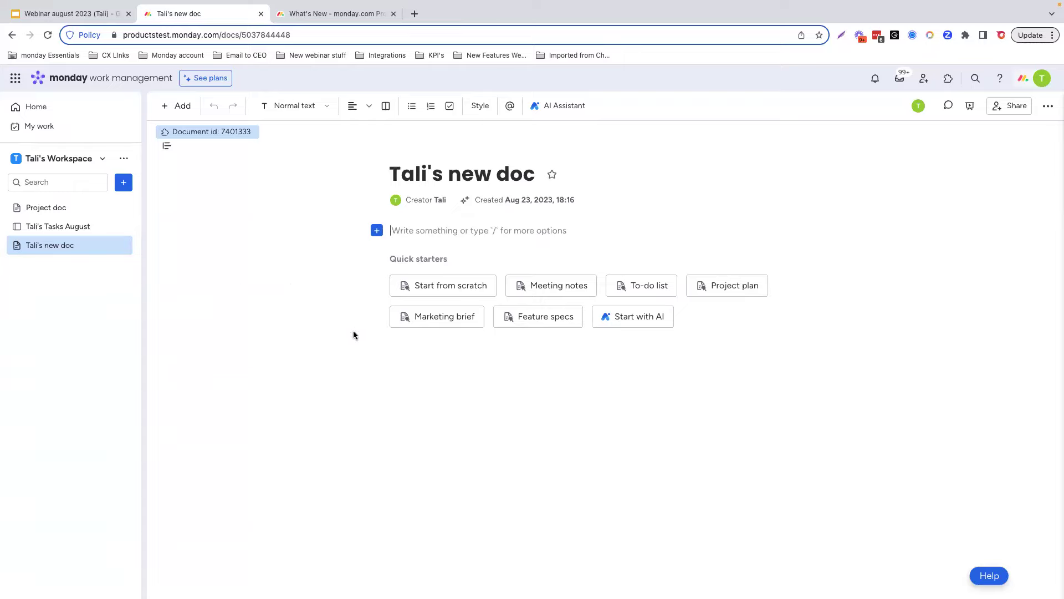
Step: Generate a Vacation plan template for the new doc with the AI Template Generator
left_click(634, 317)
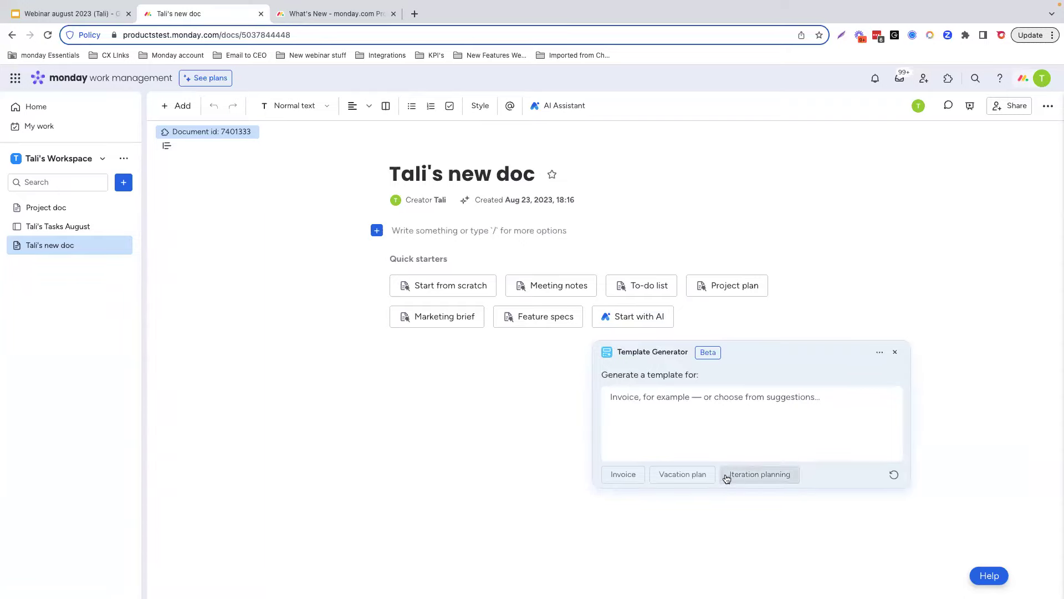
left_click(691, 479)
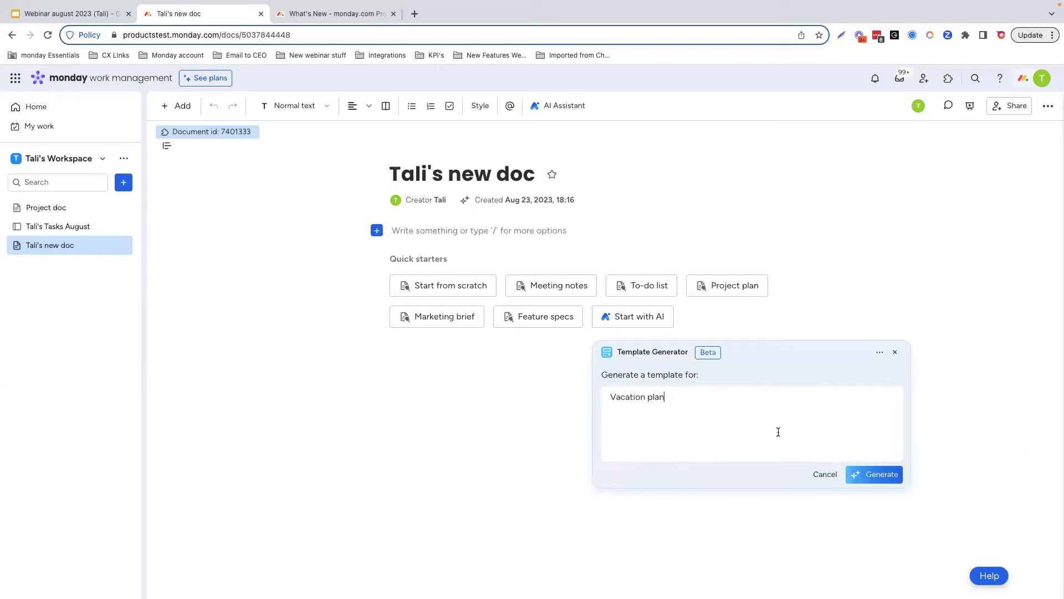
left_click(863, 479)
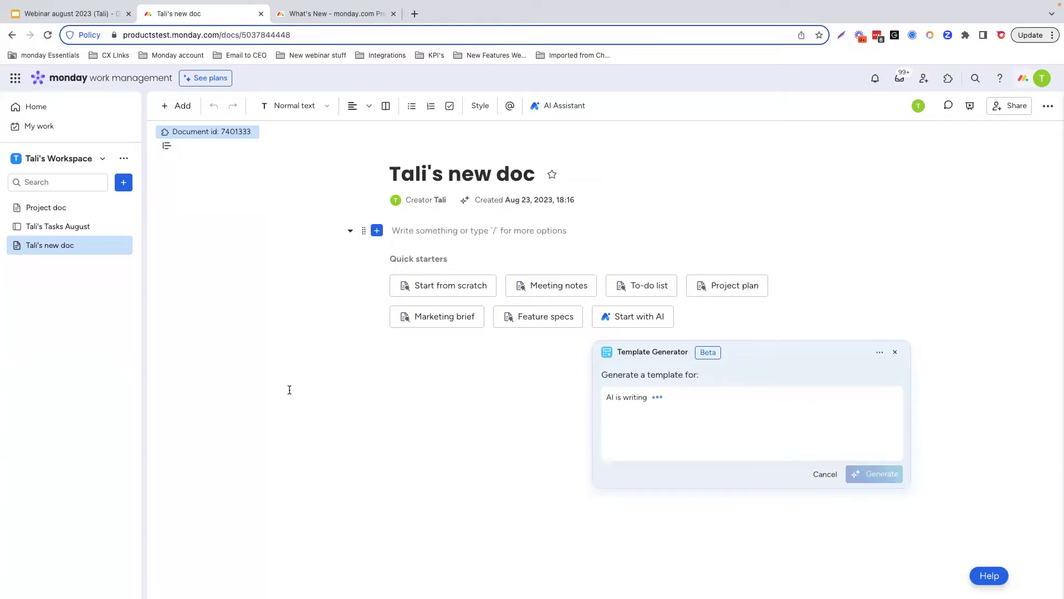
Step: Review the vacation plan template and generate text with Write with AI using "write me 5 tips on how to best manage my time"
scroll(339, 337, "up", 5)
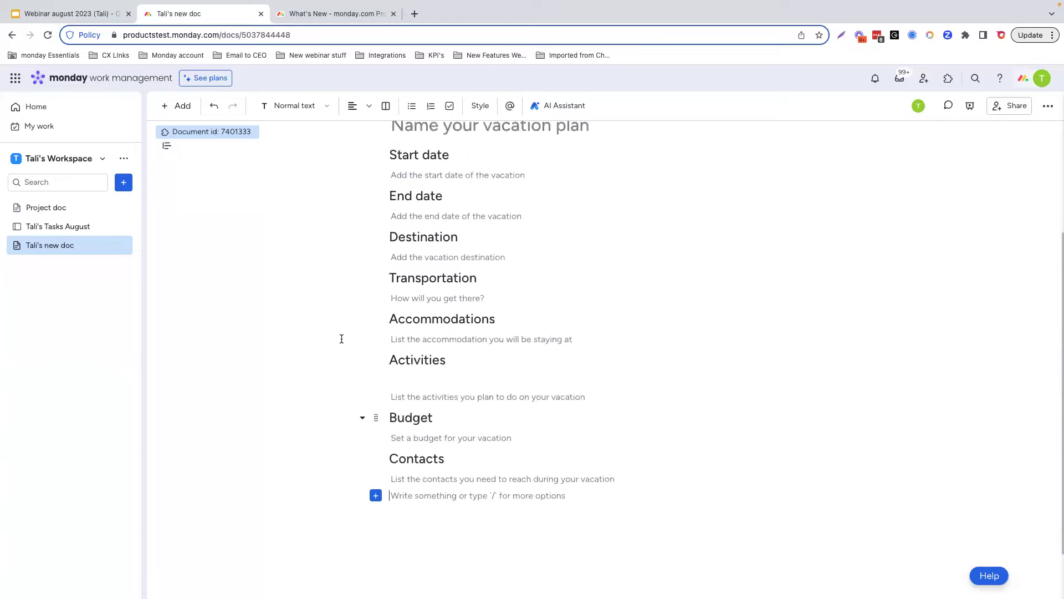
scroll(342, 342, "down", 2)
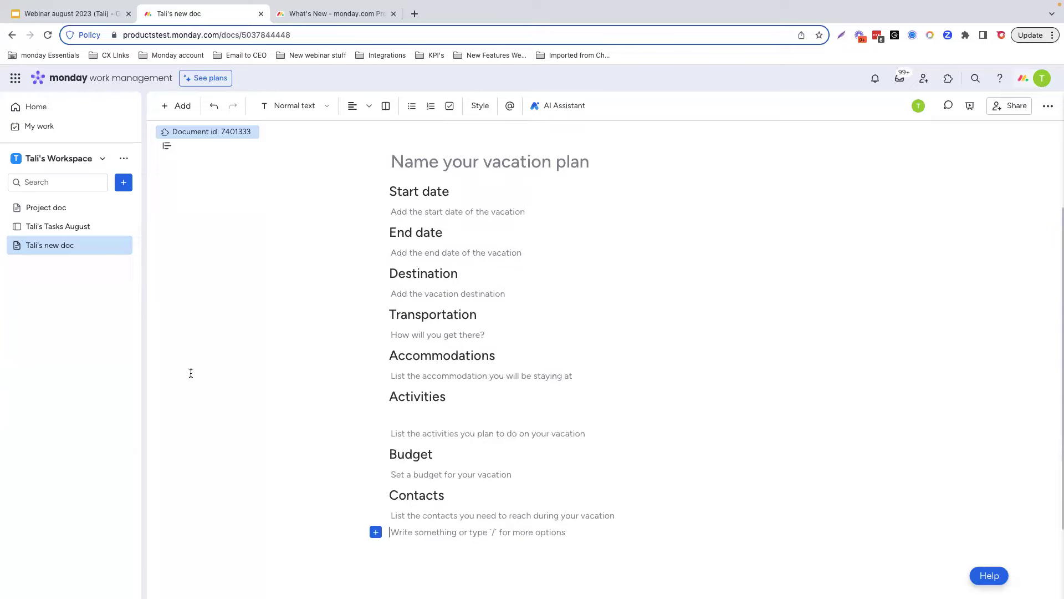
scroll(256, 356, "up", 1)
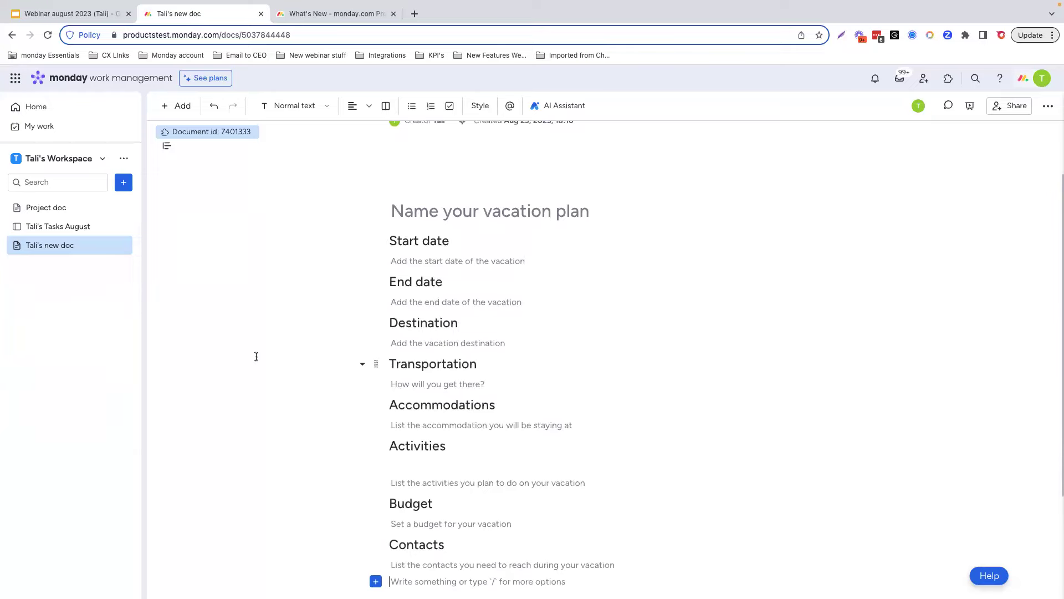
scroll(256, 354, "up", 2)
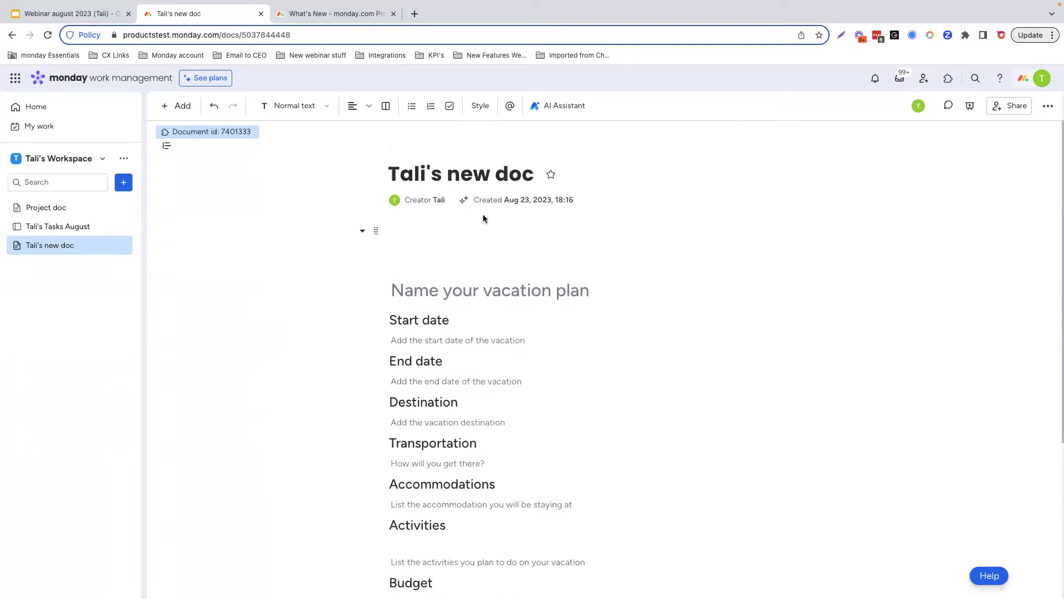
left_click(560, 105)
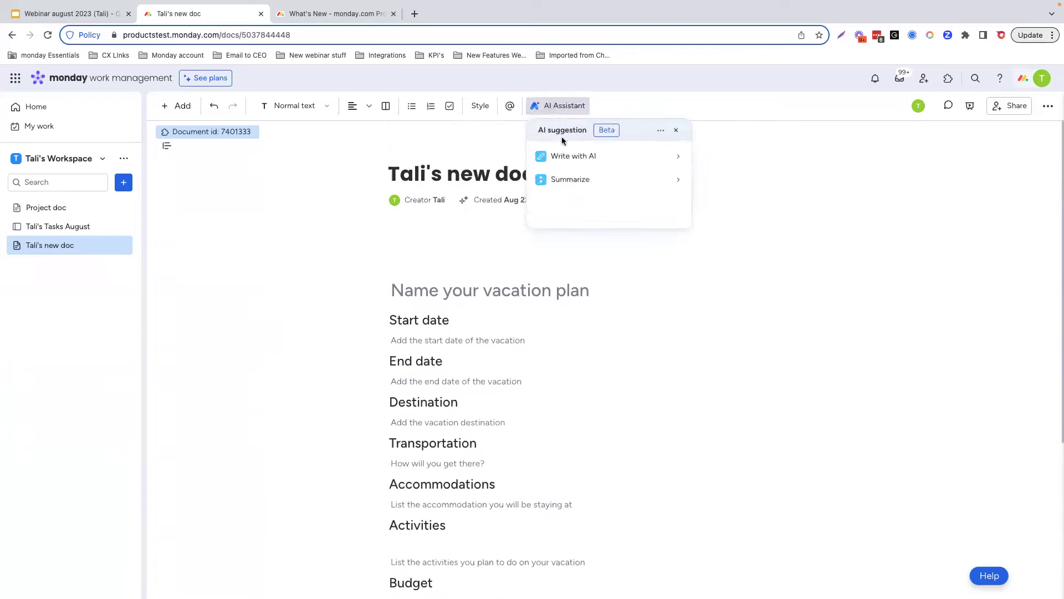
left_click(573, 157)
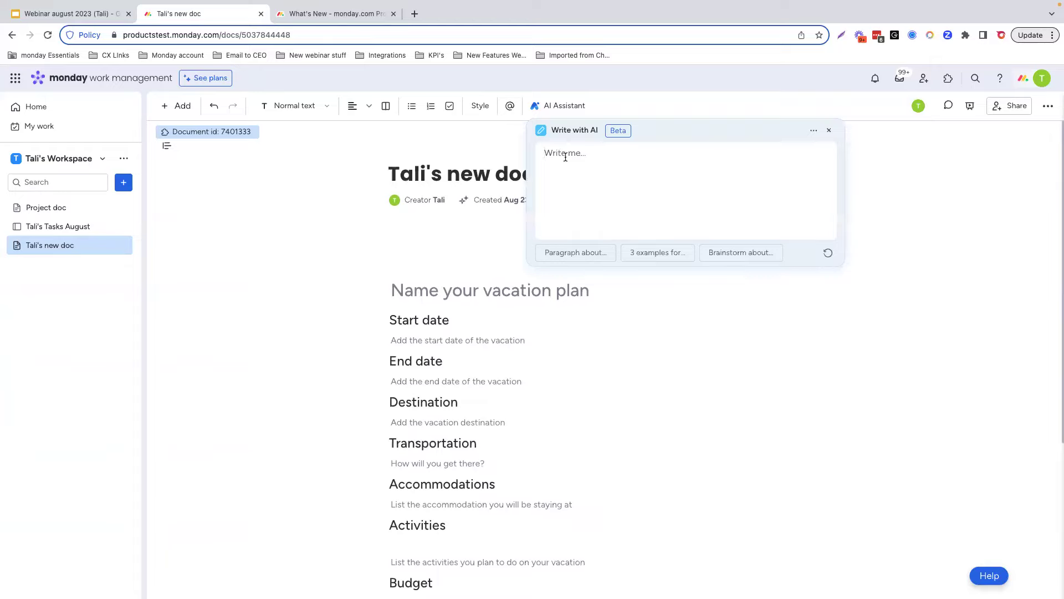
type("wri")
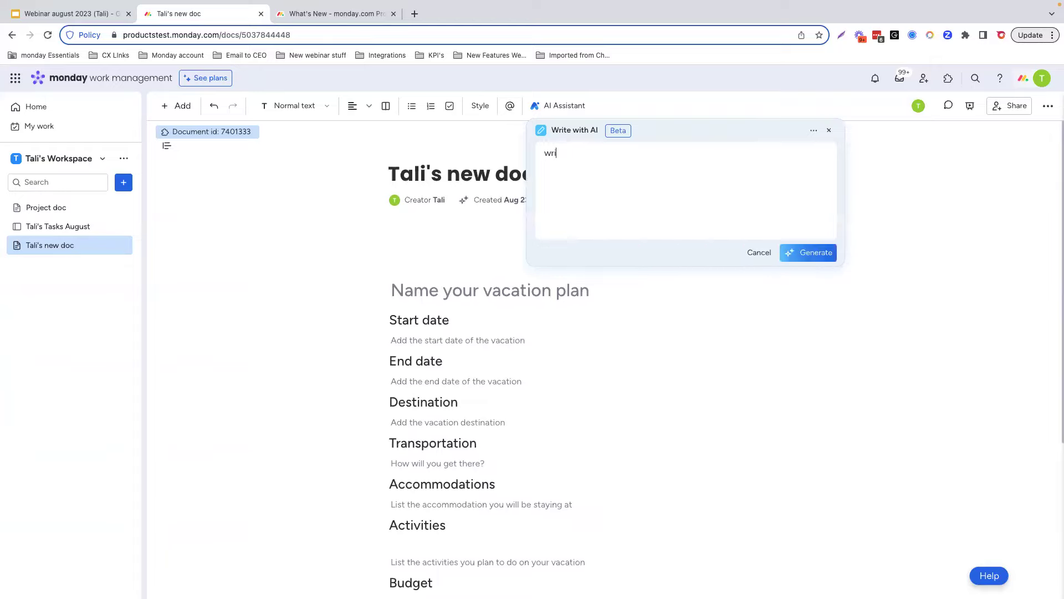
type("te me 5 tips on how to best manage my time")
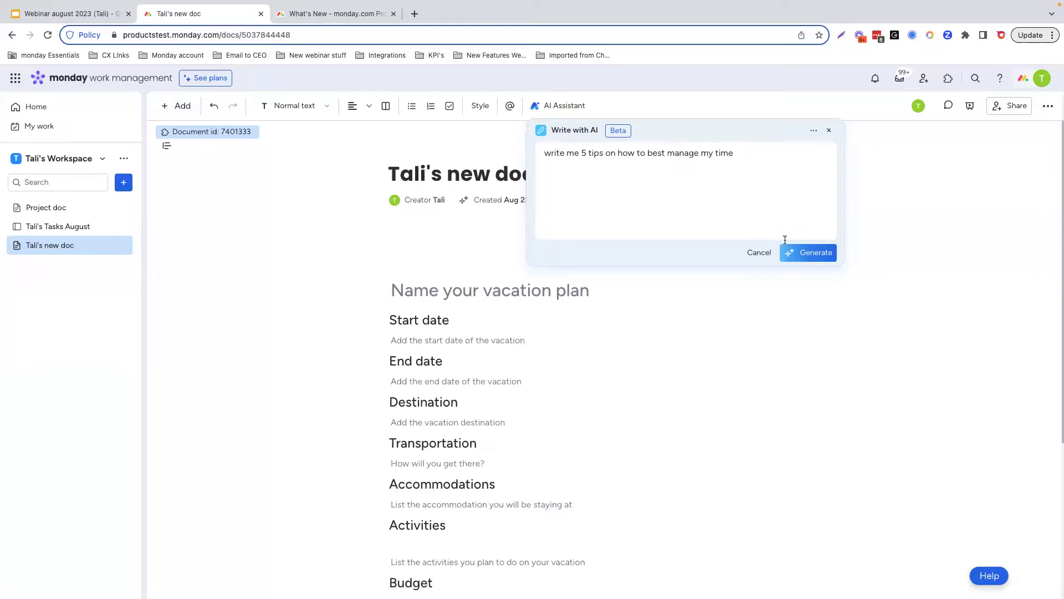
left_click(814, 253)
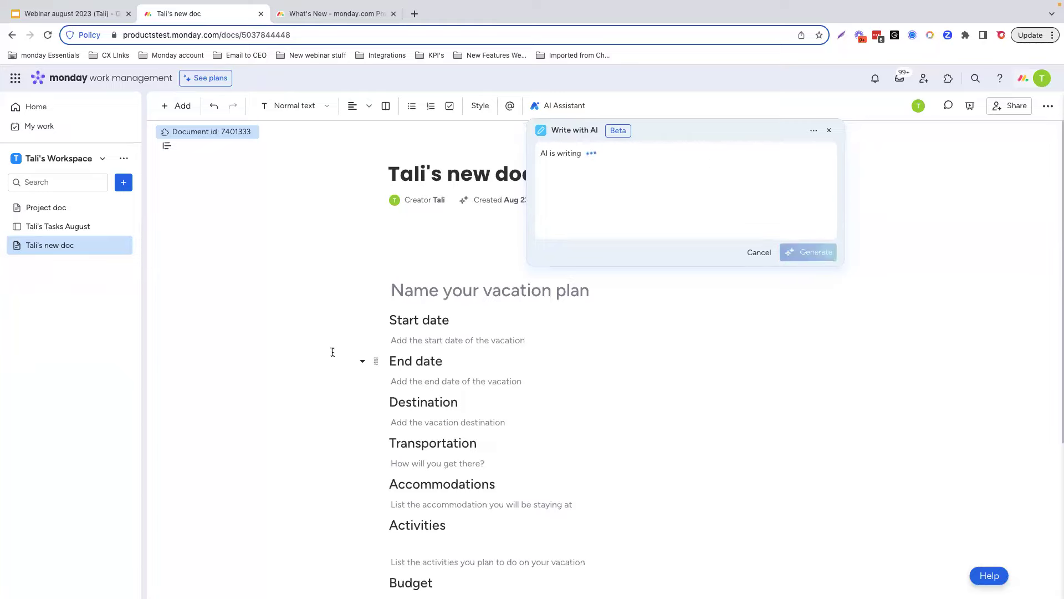
Step: Read through the AI-generated time management tips and add them to the doc
scroll(603, 216, "down", 3)
scroll(604, 216, "down", 3)
scroll(603, 216, "up", 6)
scroll(665, 214, "down", 2)
scroll(744, 211, "up", 1)
scroll(744, 212, "down", 2)
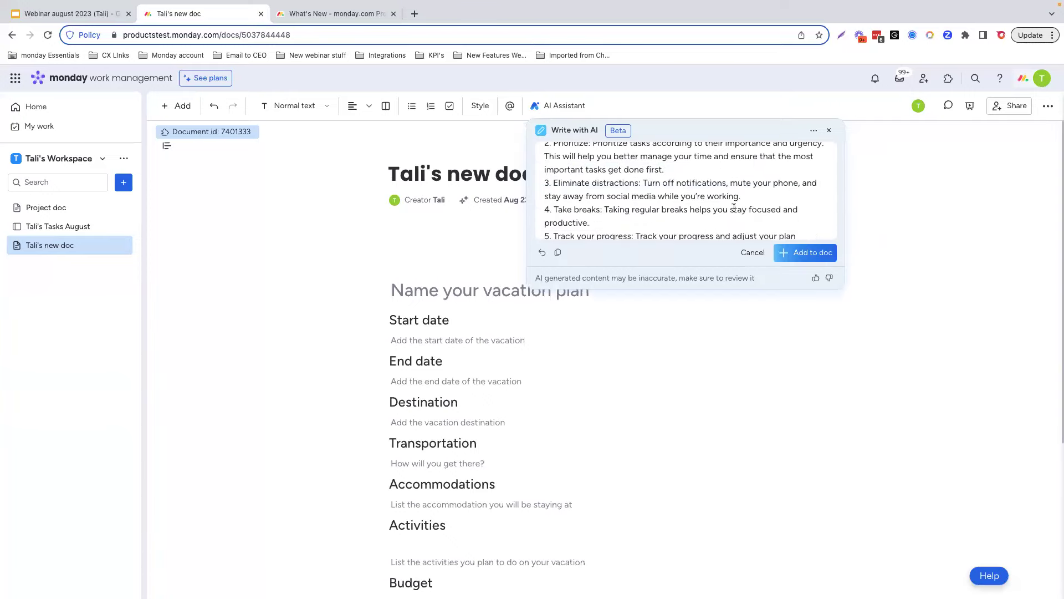
left_click(787, 254)
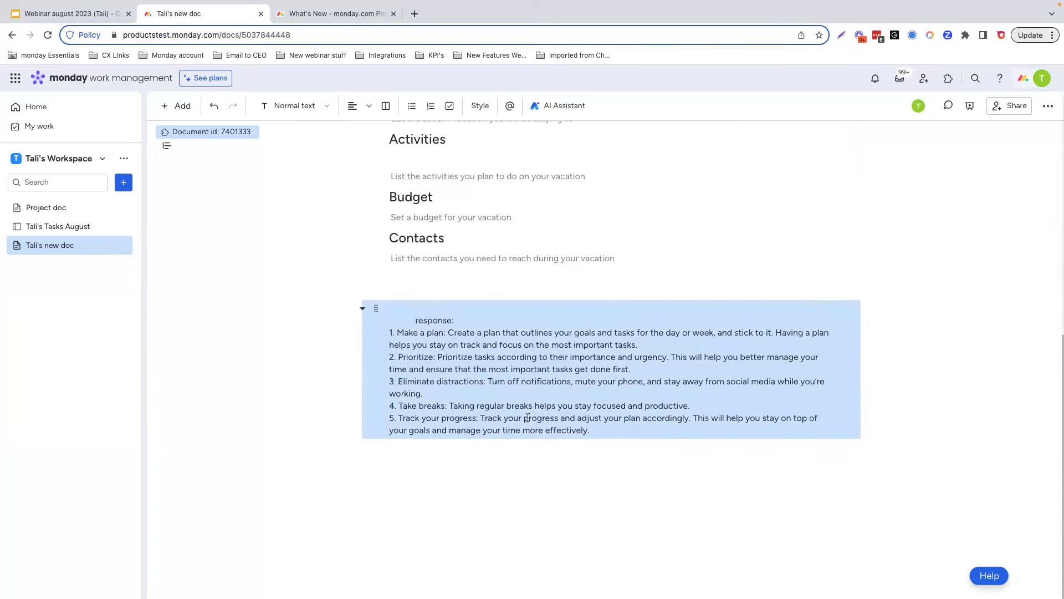
left_click(600, 433)
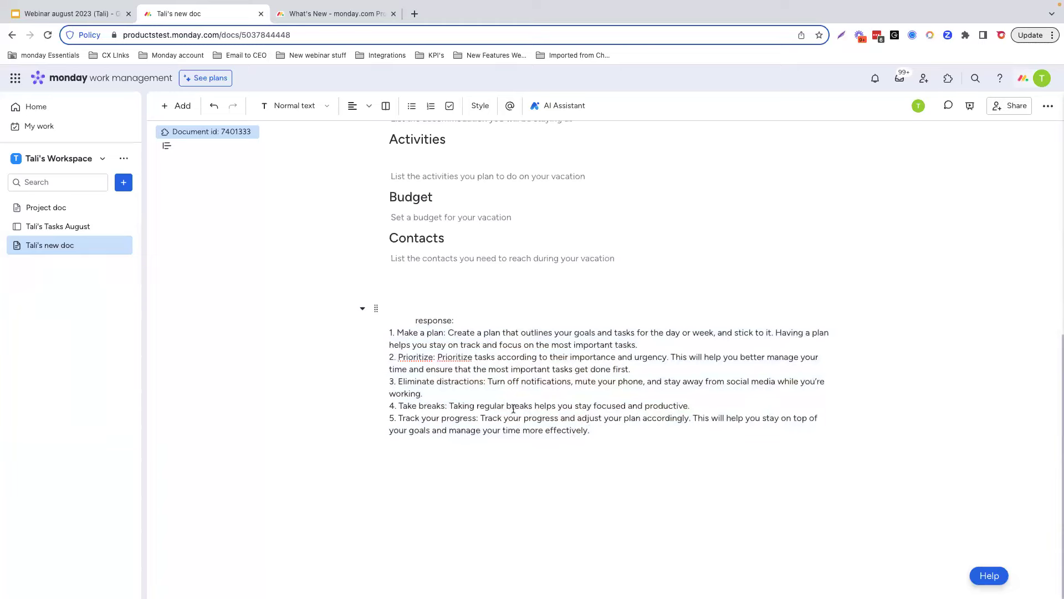
Step: Summarize the five time management tips with AI and add the summary to the doc
left_click_drag(392, 333, 601, 434)
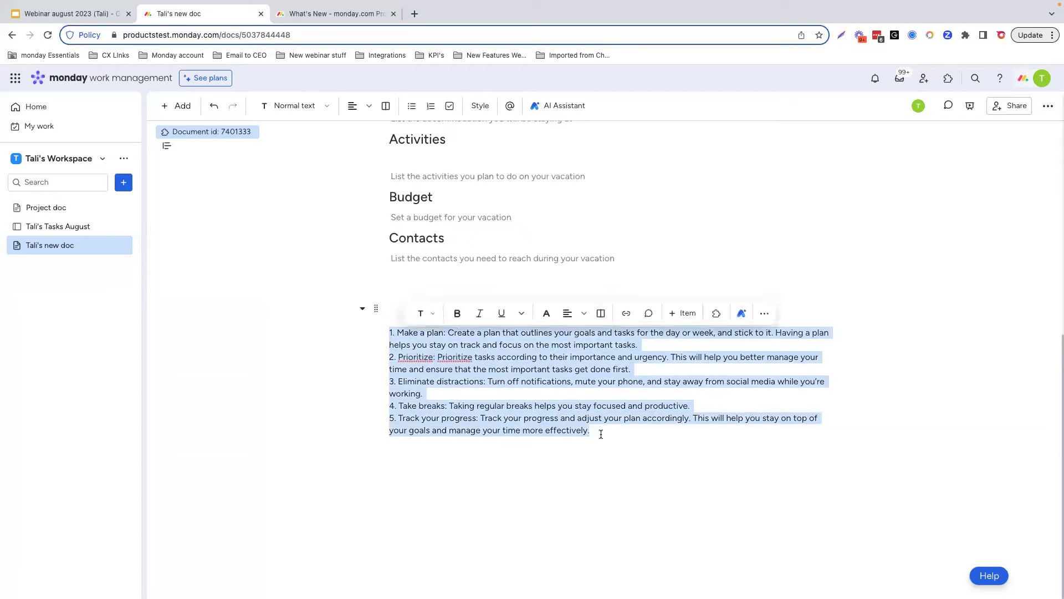
left_click(738, 313)
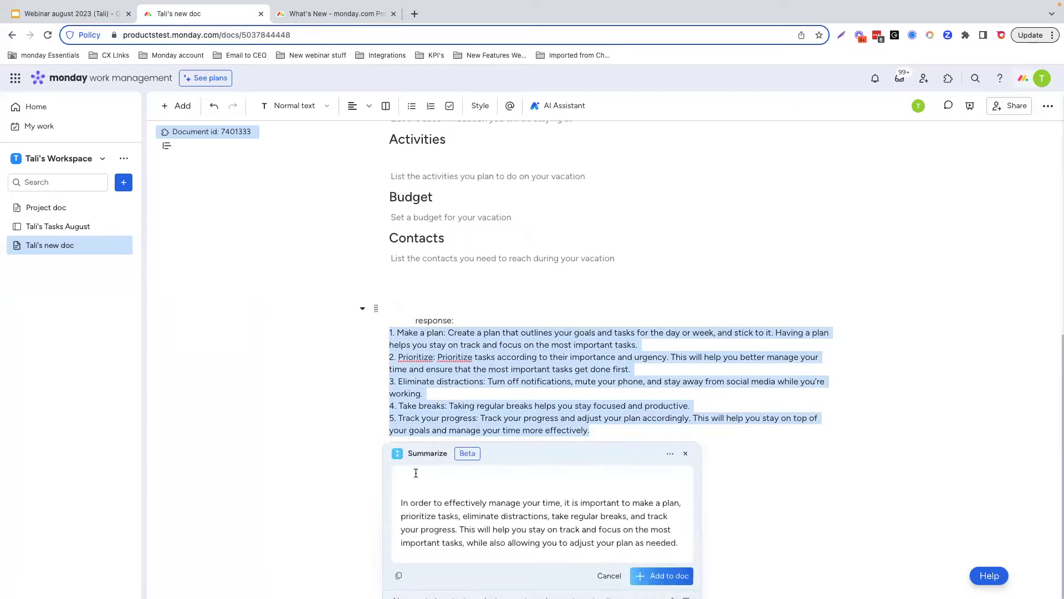
left_click(652, 577)
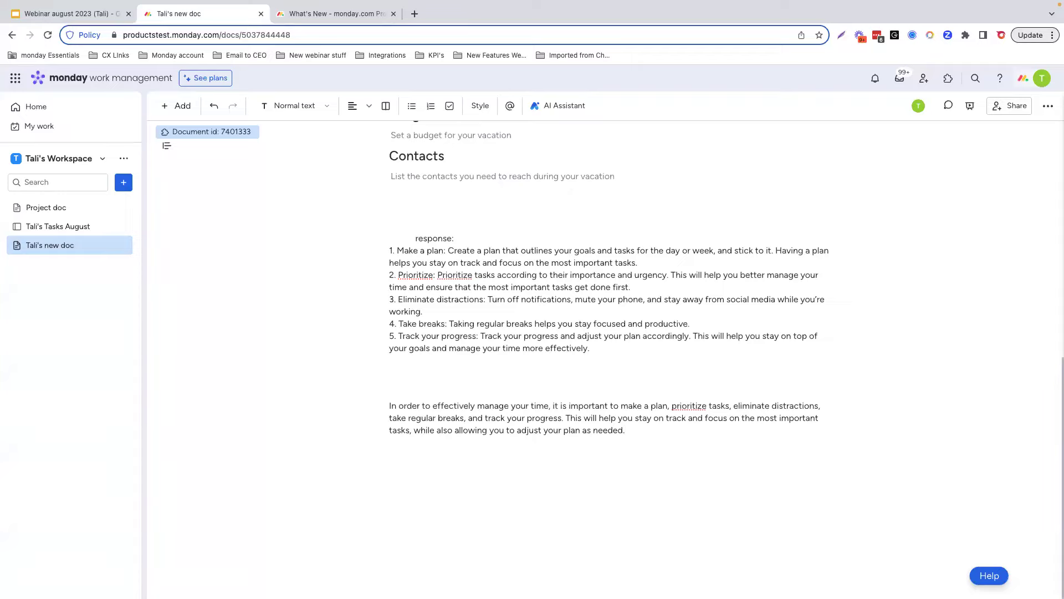
Step: Add a cover to the doc and upload cover photo.jpeg from Downloads as its image
scroll(563, 316, "up", 5)
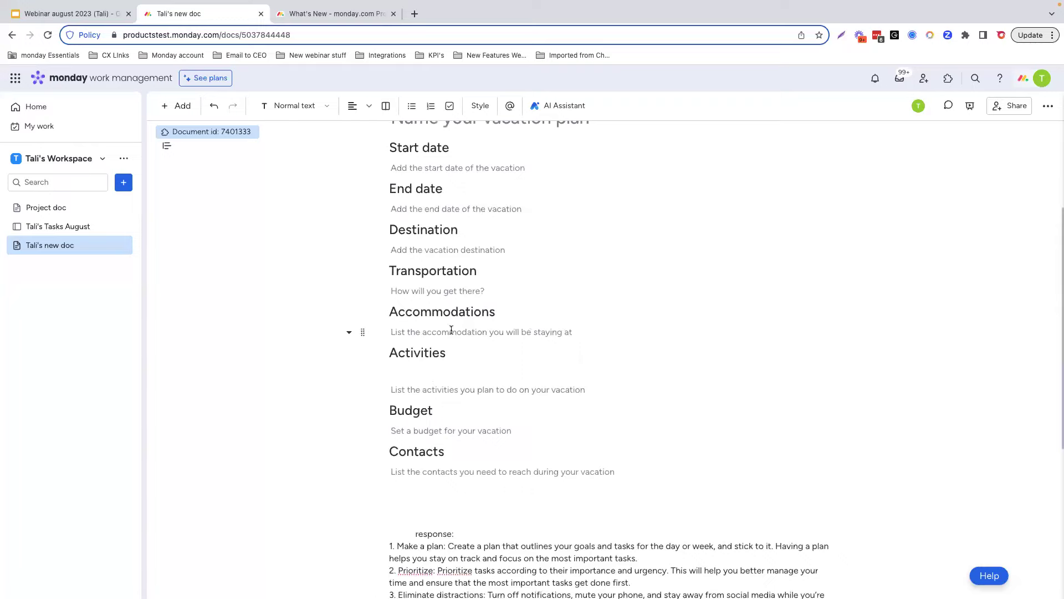
scroll(452, 330, "up", 3)
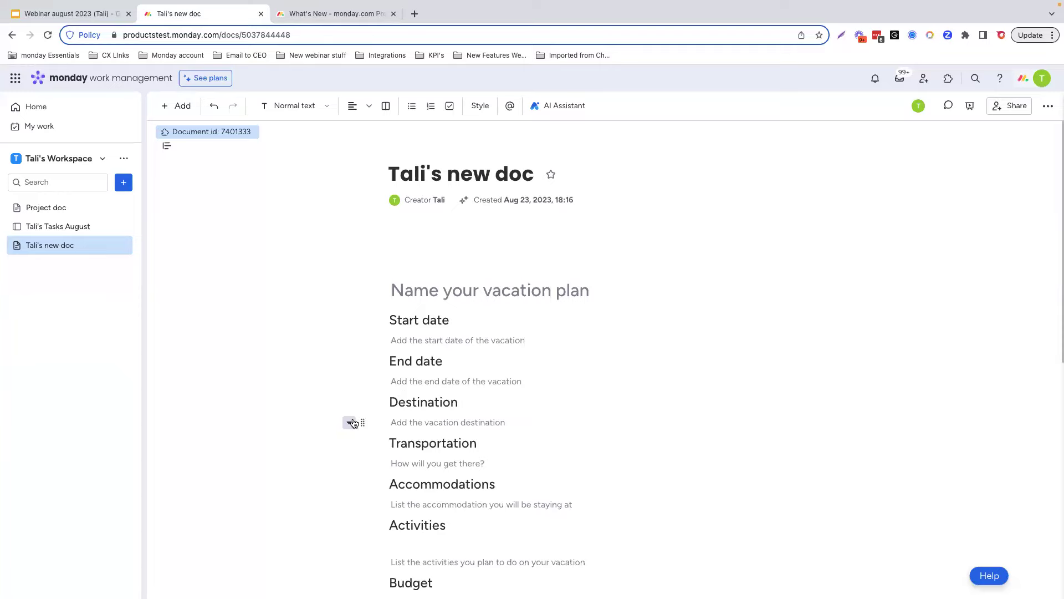
left_click(366, 264)
left_click(320, 306)
mouse_move(443, 203)
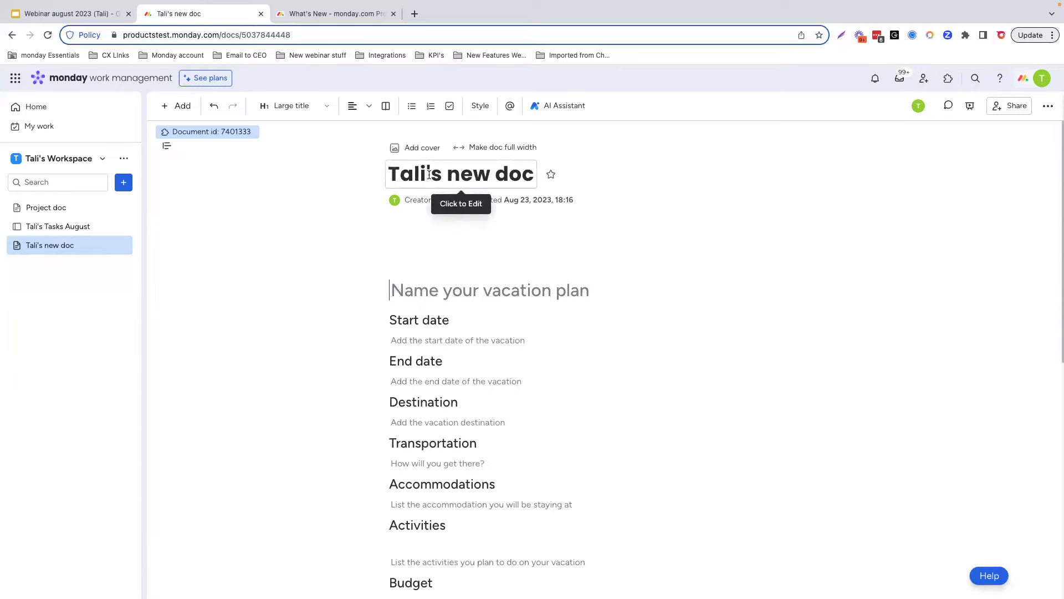
left_click(414, 149)
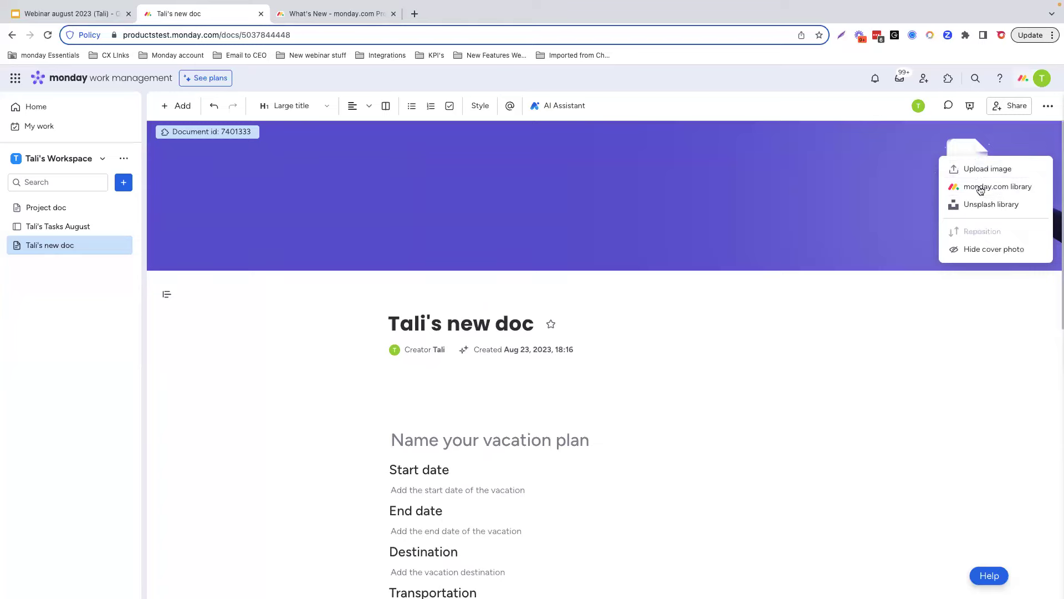
left_click(965, 170)
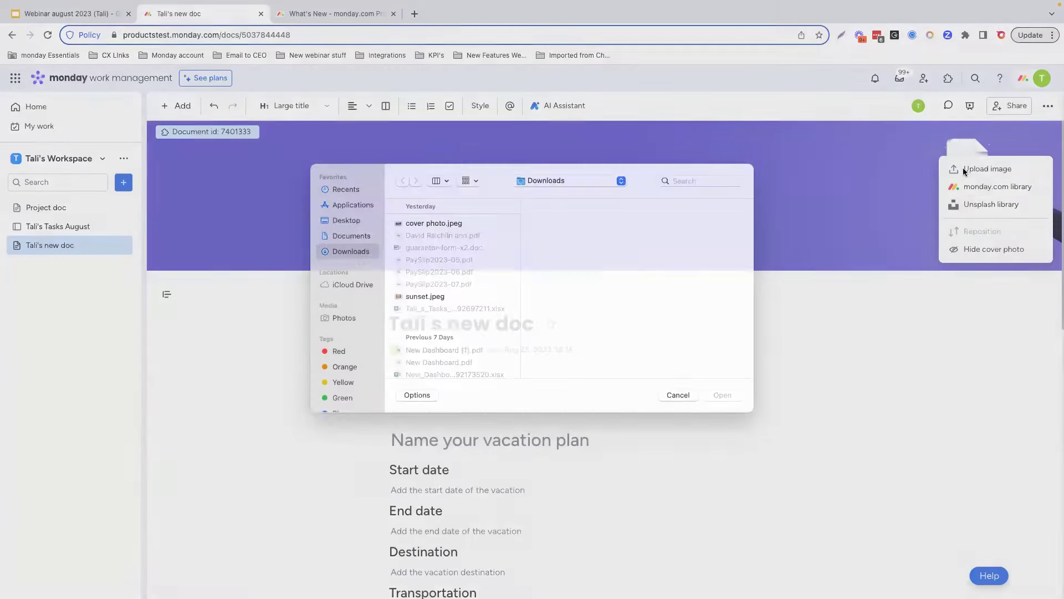
left_click(413, 235)
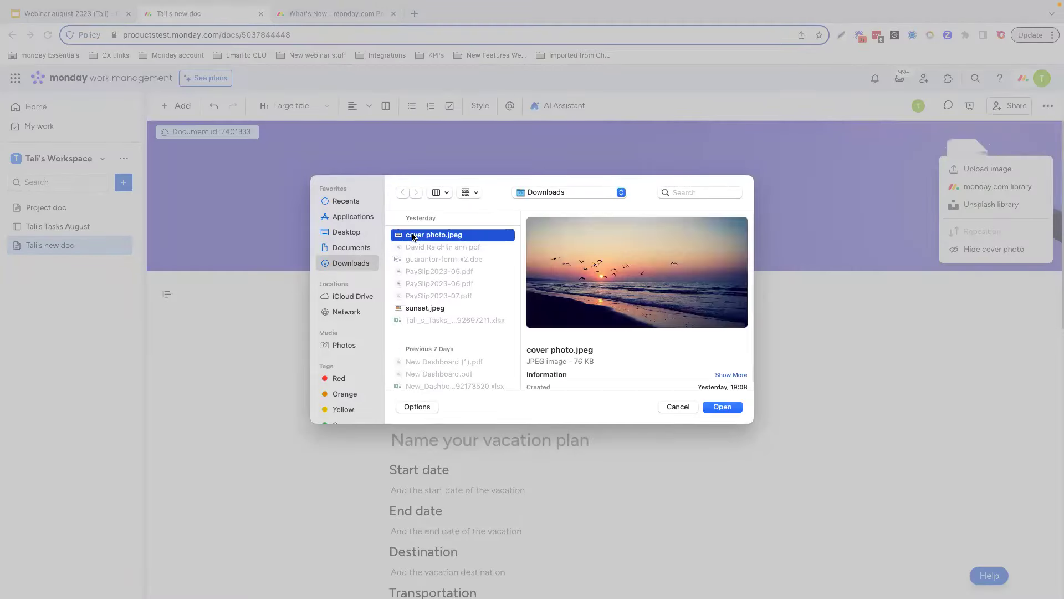
left_click(723, 407)
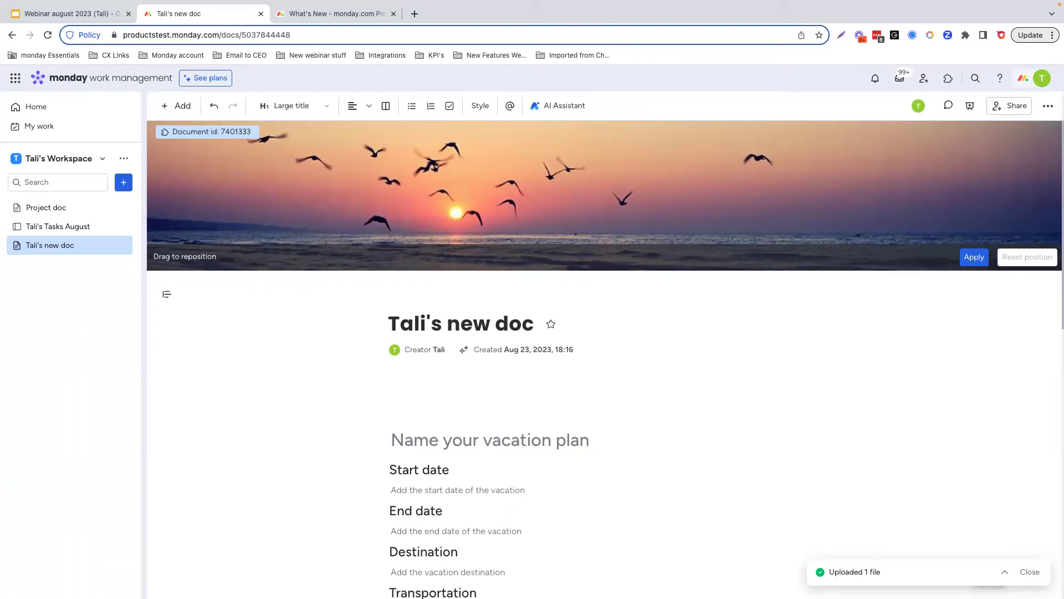
Step: From the Tasks August board, search the app marketplace for "getsign", view the GetSign app's page, and close the marketplace
left_click(44, 228)
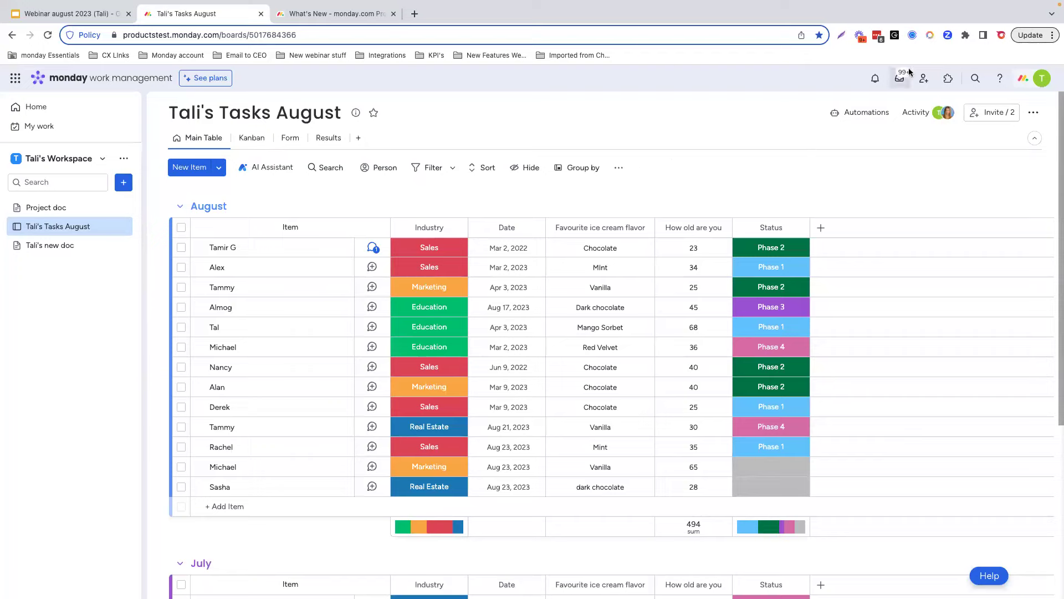
left_click(951, 83)
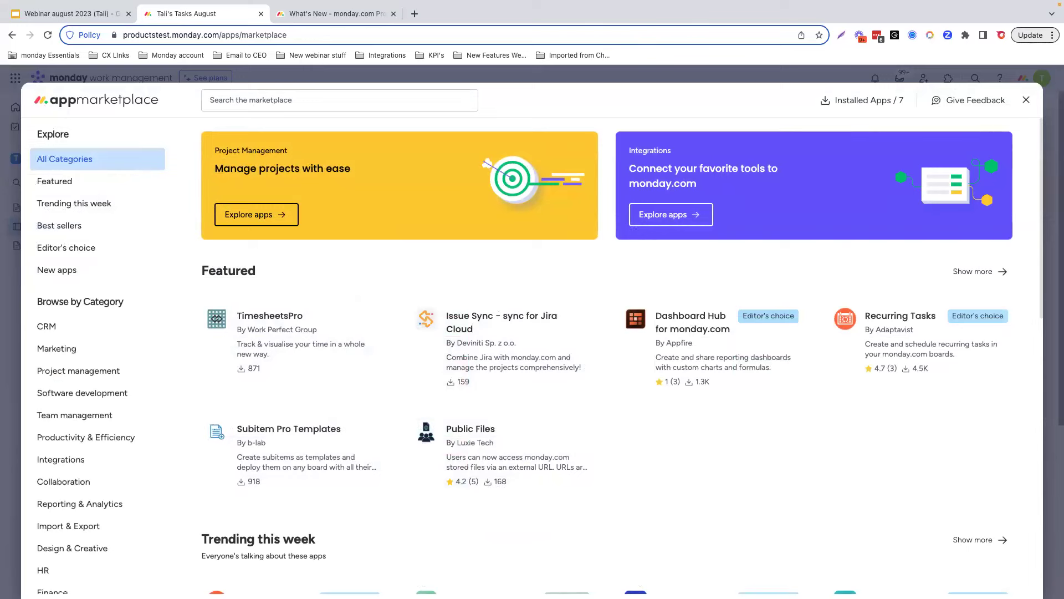
left_click(306, 105)
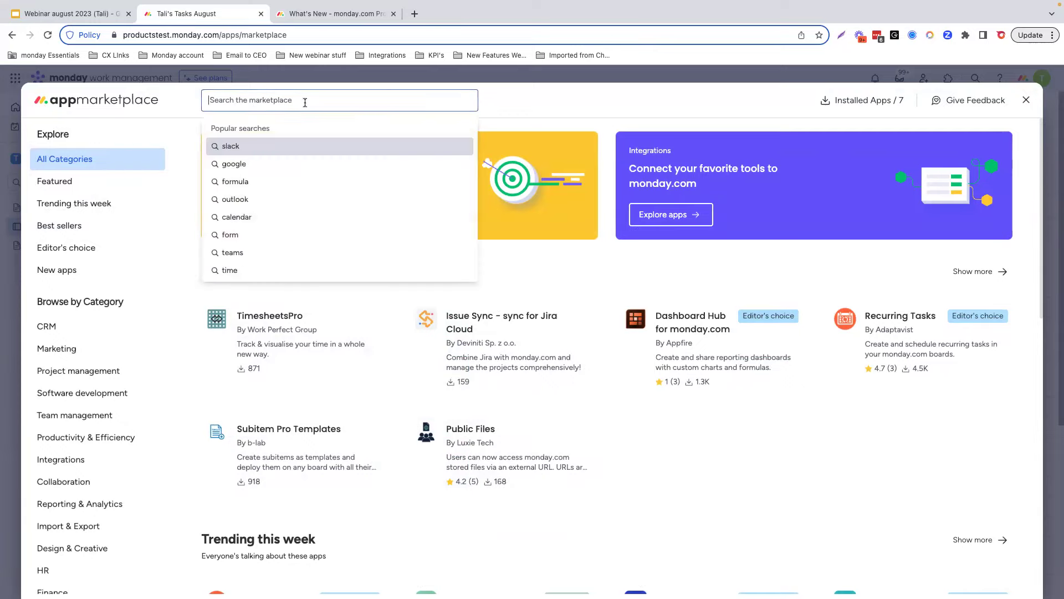
type("getsign")
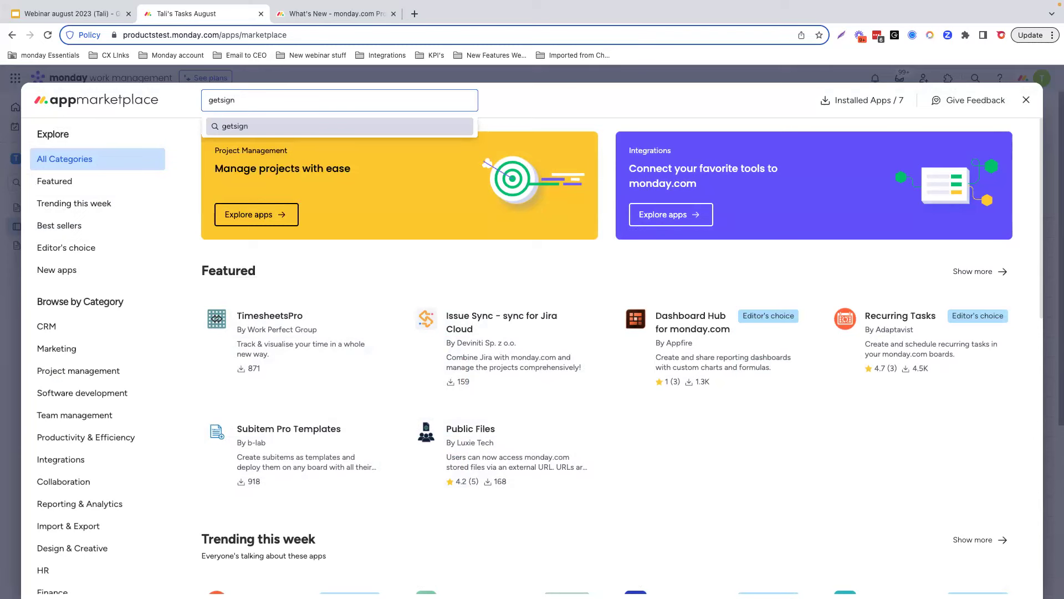
key("Return")
left_click(306, 236)
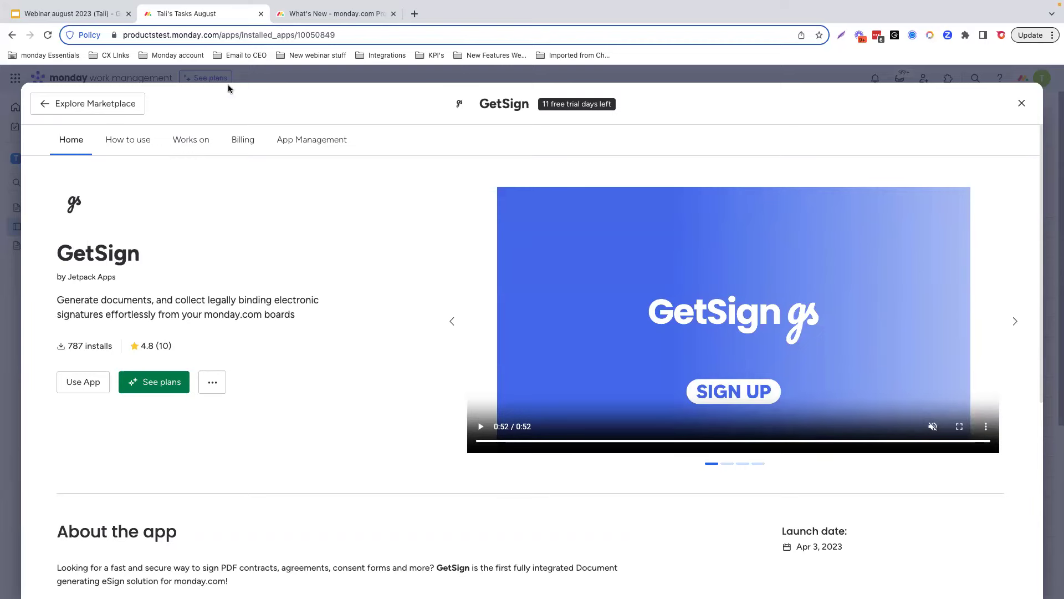
left_click(257, 80)
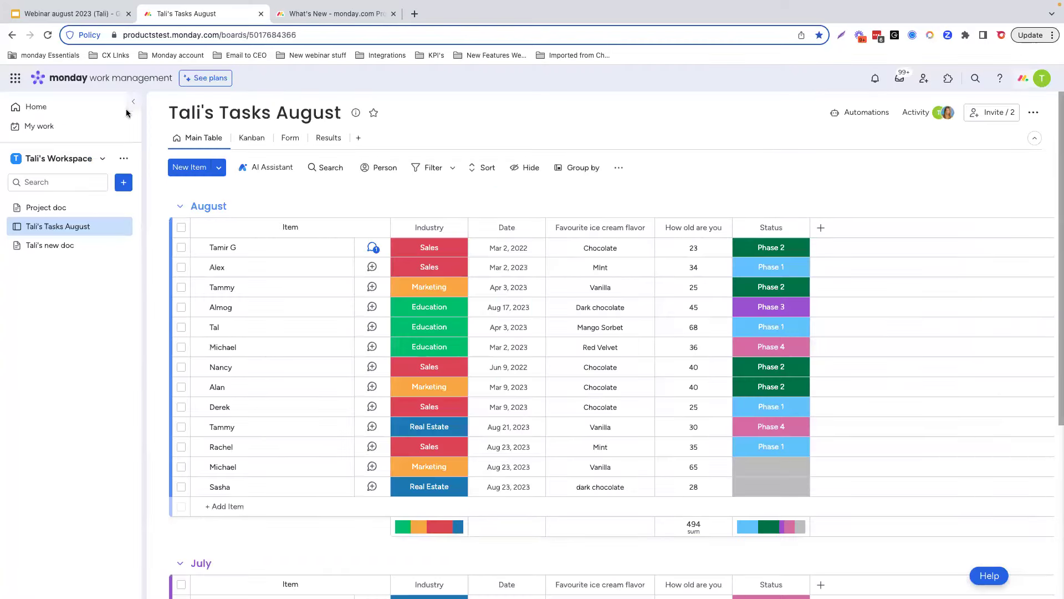
Step: Switch to the Google Slides webinar deck, present it from the Agenda slide, and play the next slide's GetSign video full screen
left_click(98, 17)
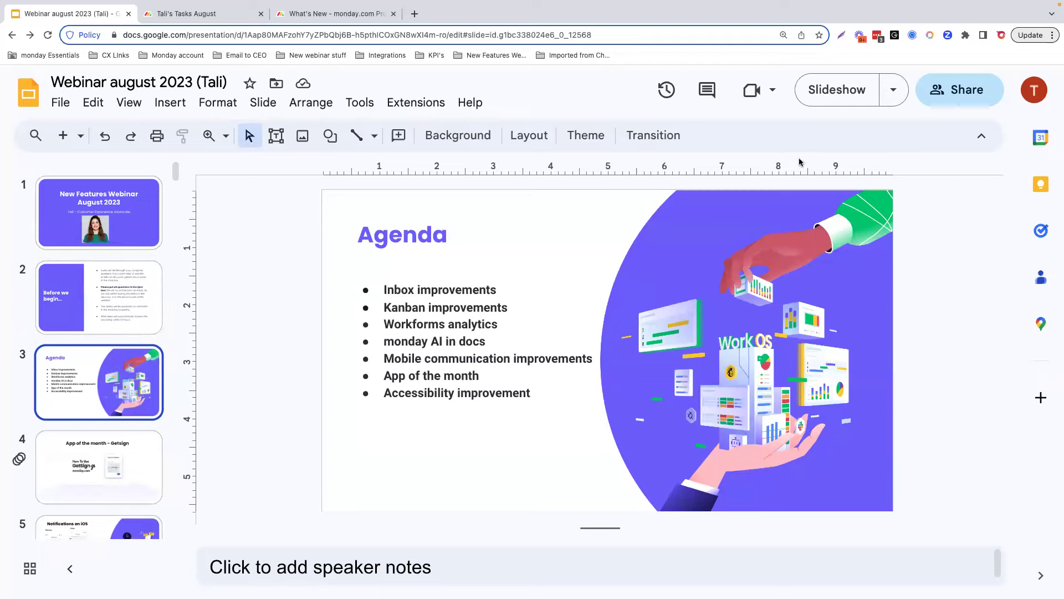
left_click(837, 91)
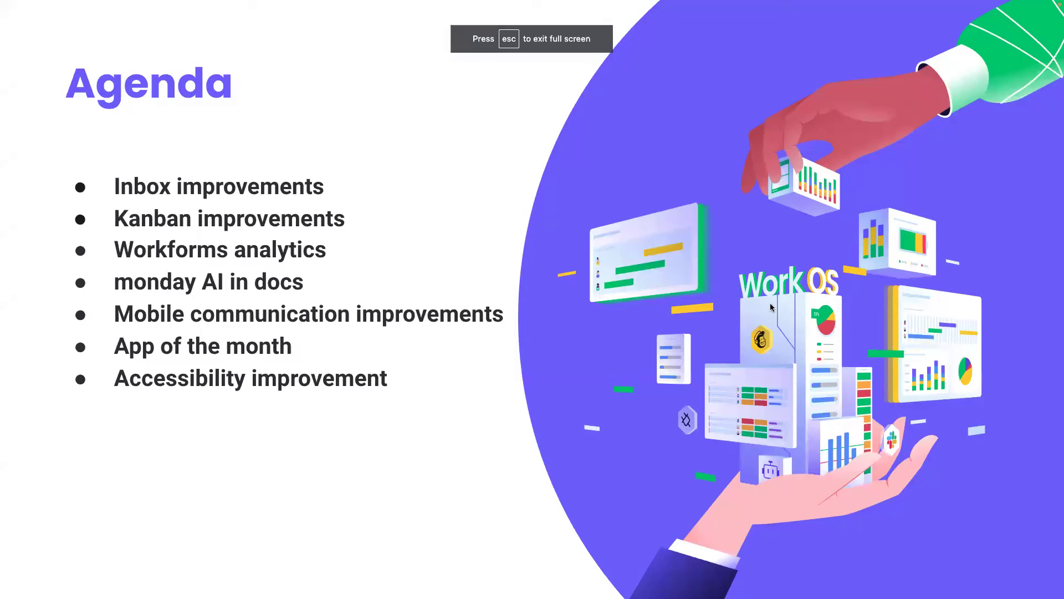
left_click(770, 304)
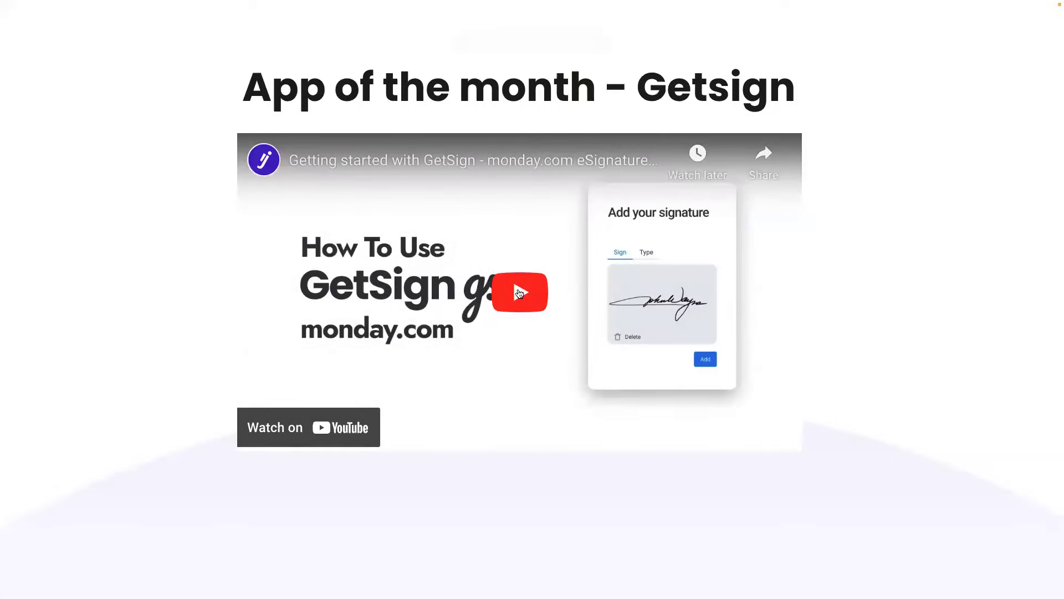
left_click(520, 293)
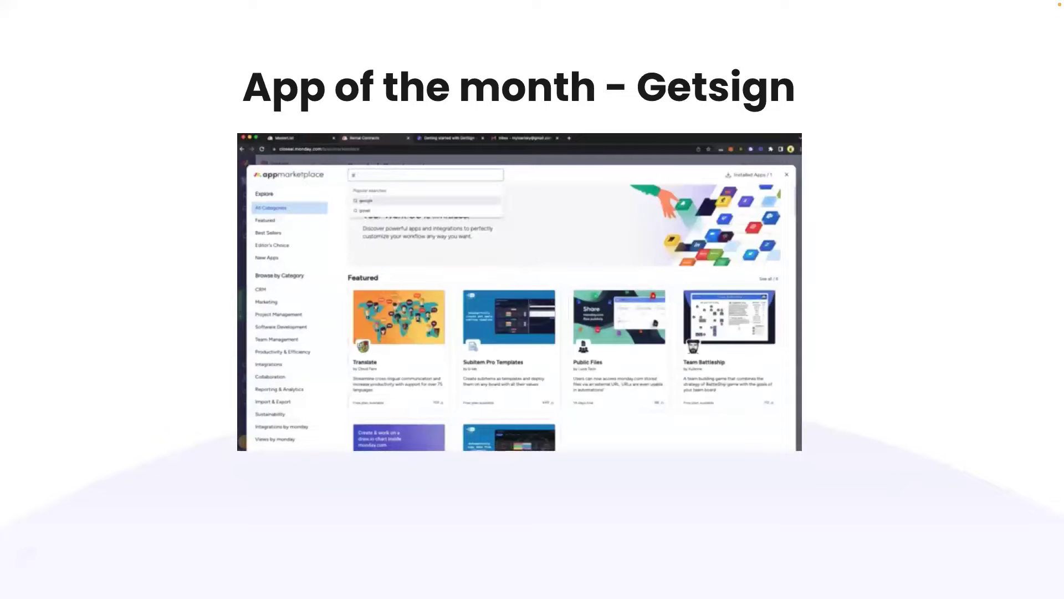
left_click(775, 434)
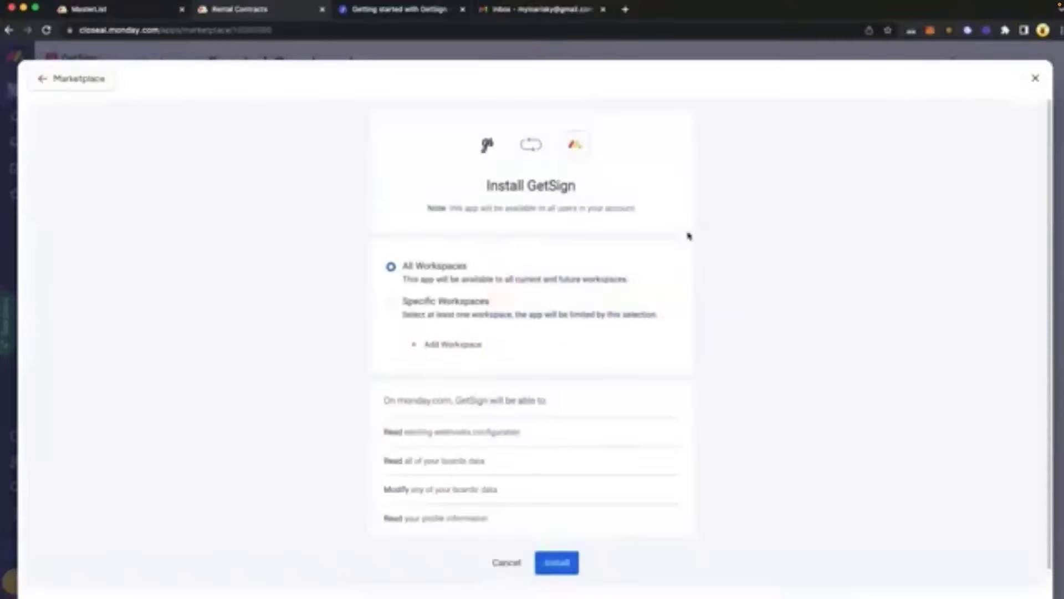
Step: Install GetSign for all workspaces and add it to the Rental Contracts board in the GetSign workspace
left_click(557, 563)
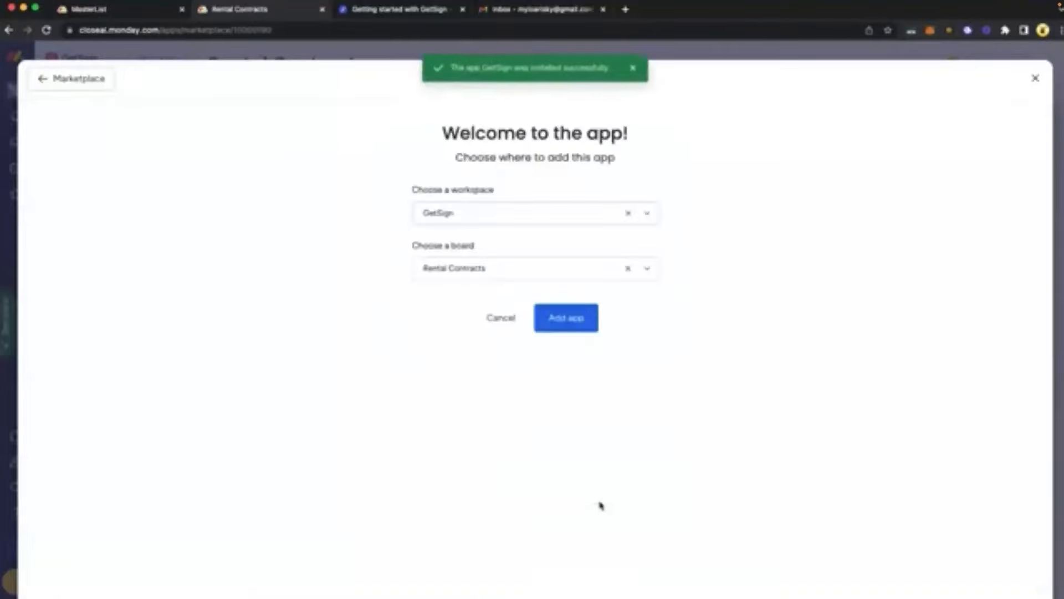
left_click(572, 319)
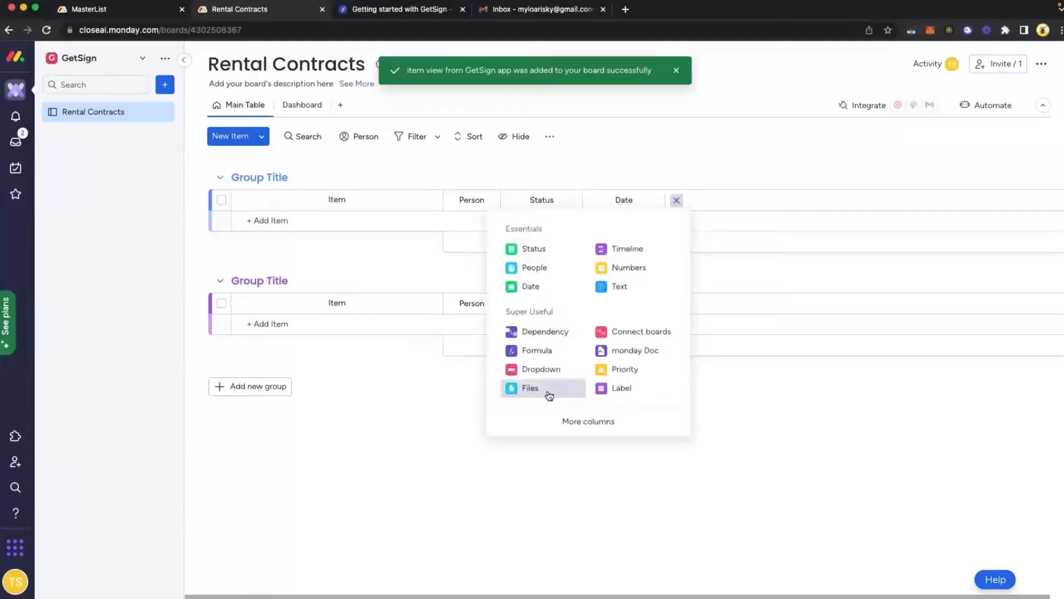
Step: Add a Files column and an Email column to the Rental Contracts board, and move the Files column after Email
left_click(549, 395)
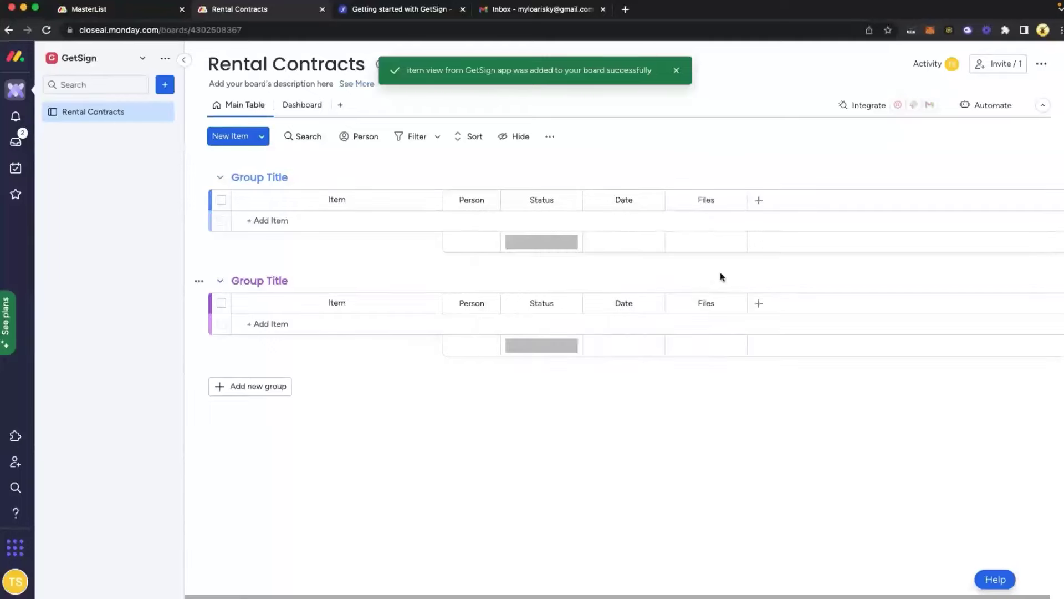
left_click(759, 201)
left_click(711, 427)
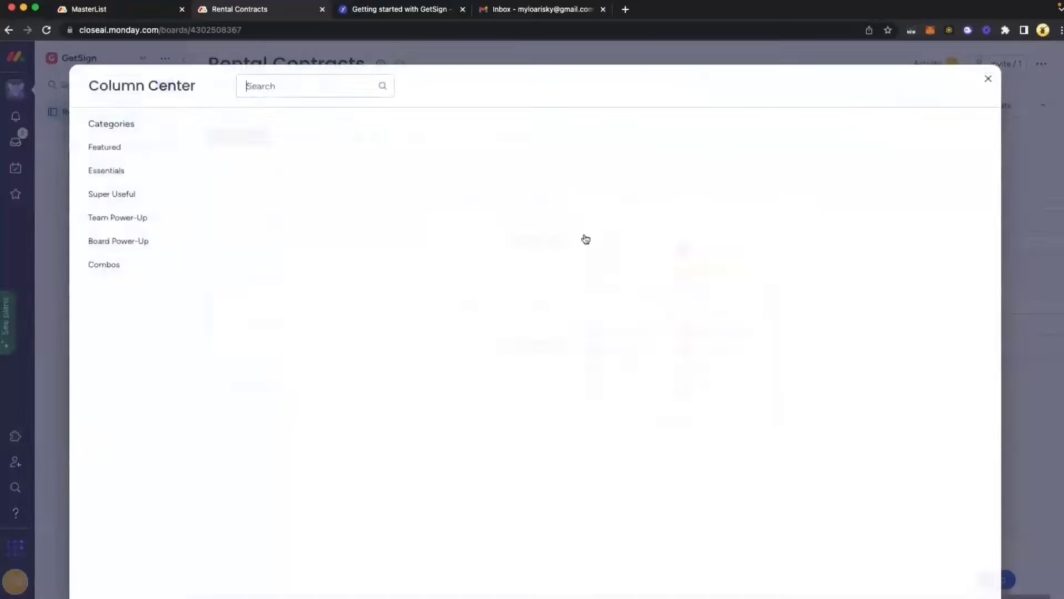
type("email")
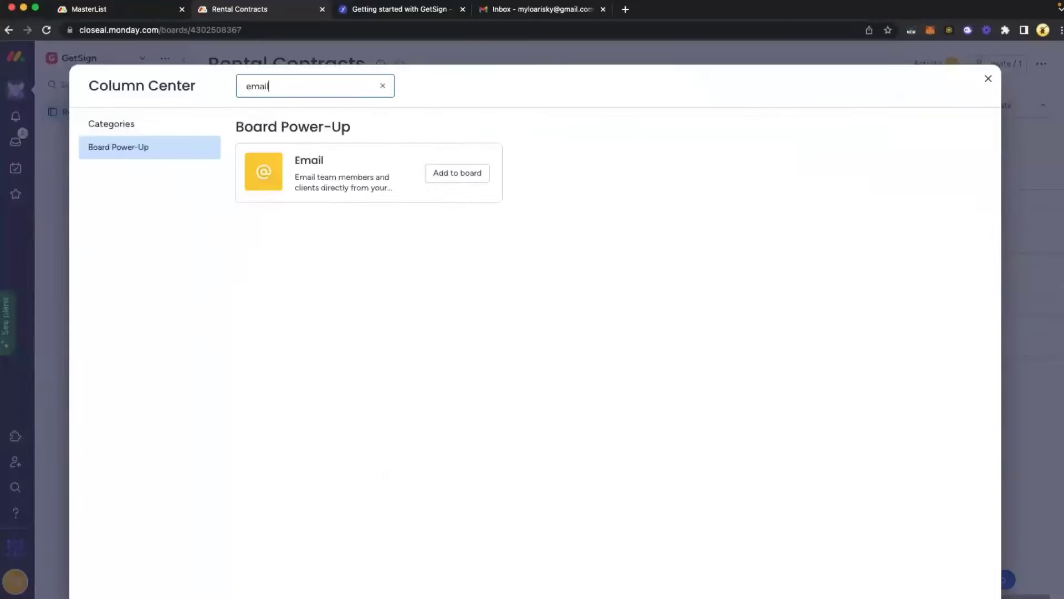
left_click(458, 173)
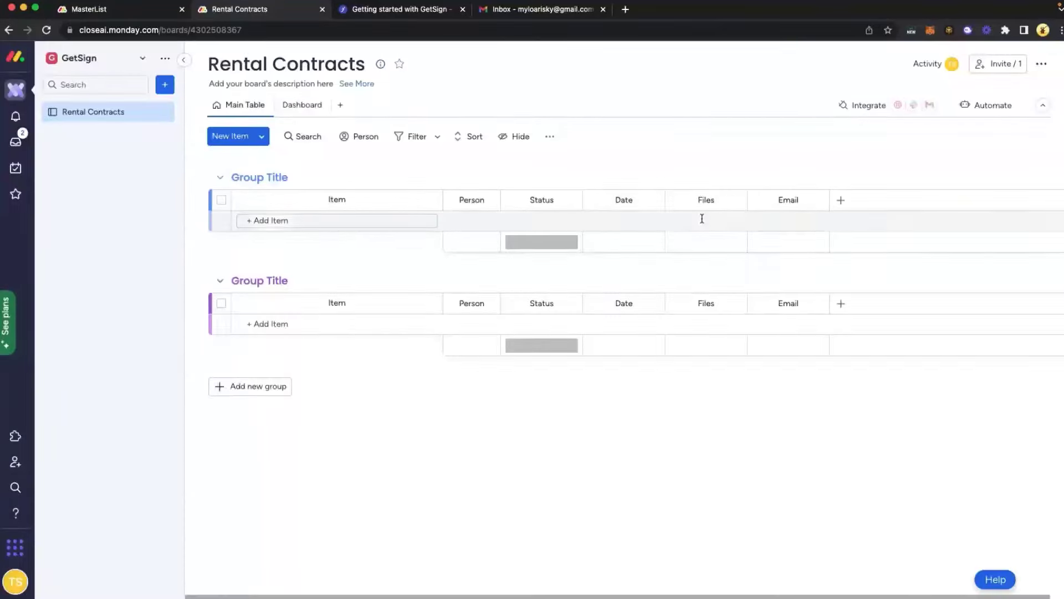
left_click_drag(697, 201, 800, 200)
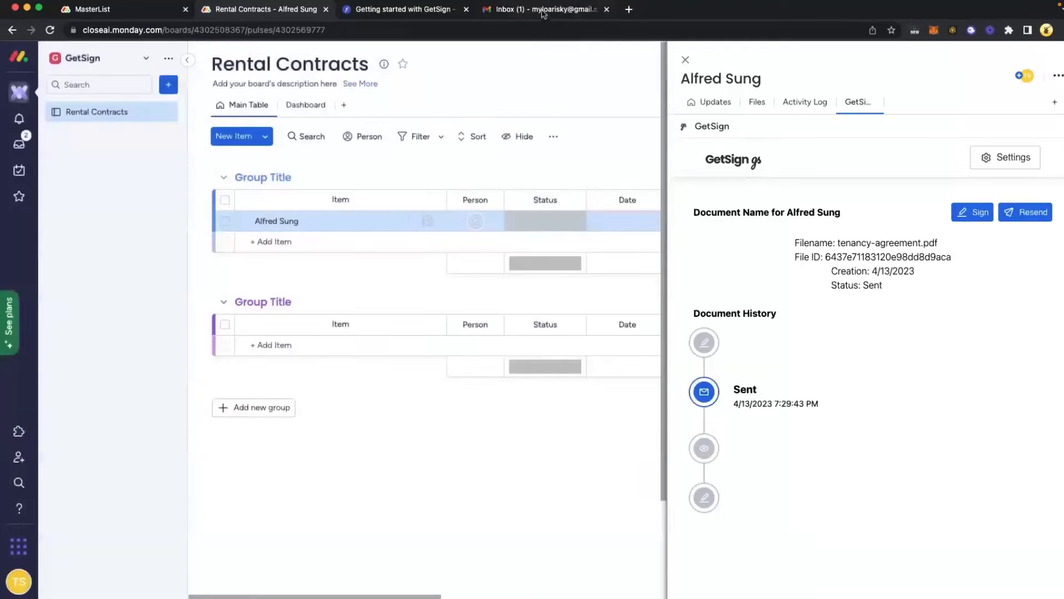
Step: In the Gmail inbox, open the GetSign signature request email and open its tenancy agreement for review and signing
left_click(544, 11)
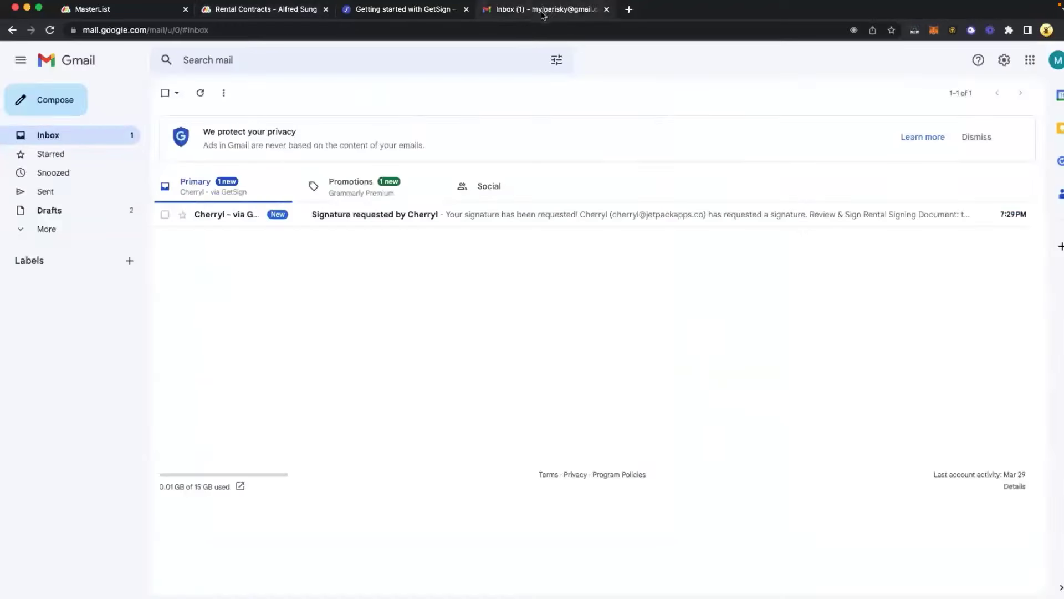
left_click(513, 220)
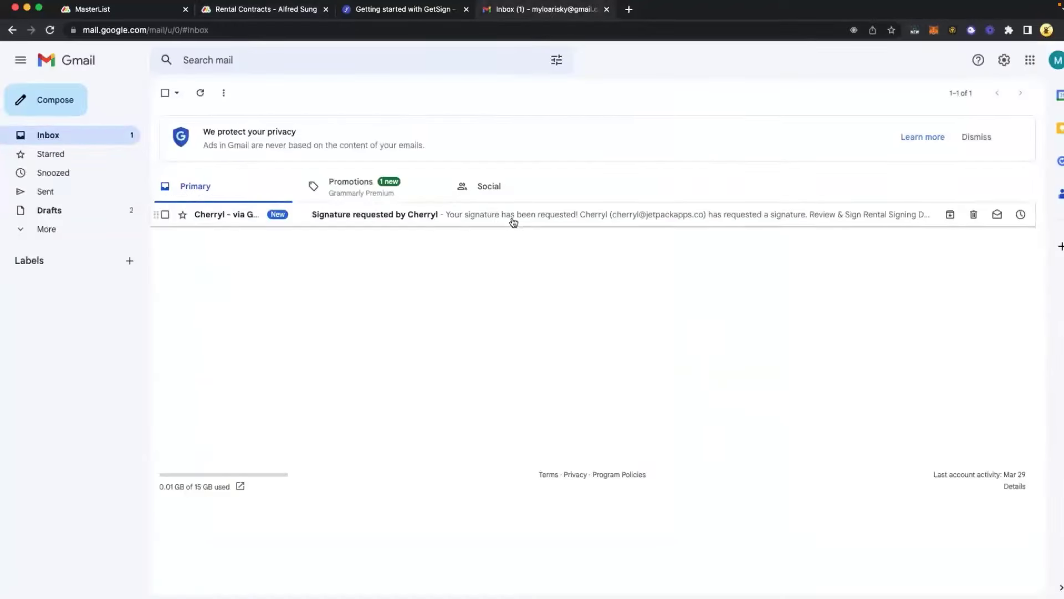
left_click_drag(438, 438, 696, 503)
left_click(710, 479)
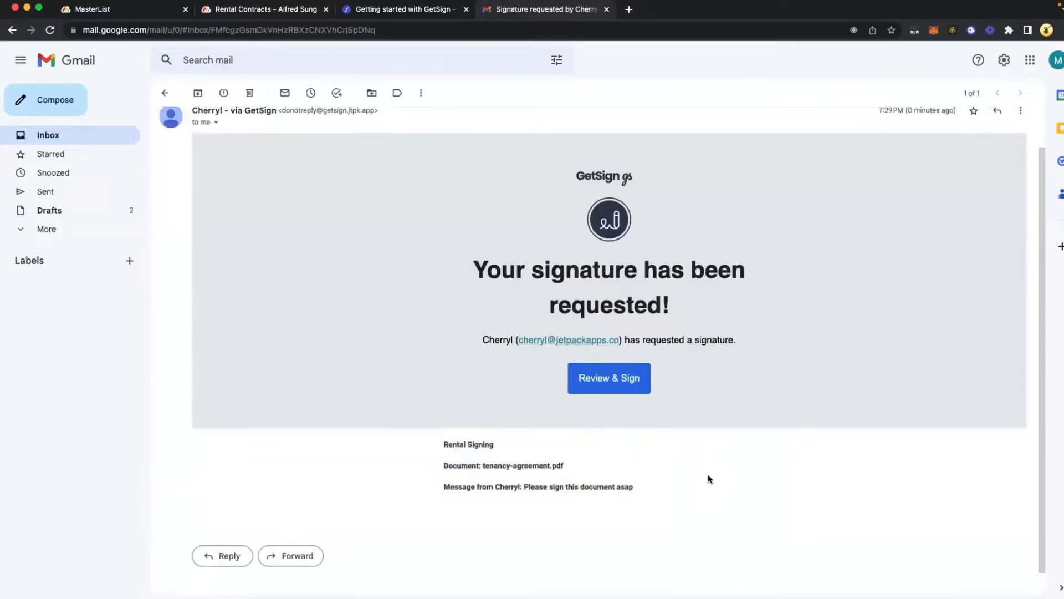
left_click(610, 378)
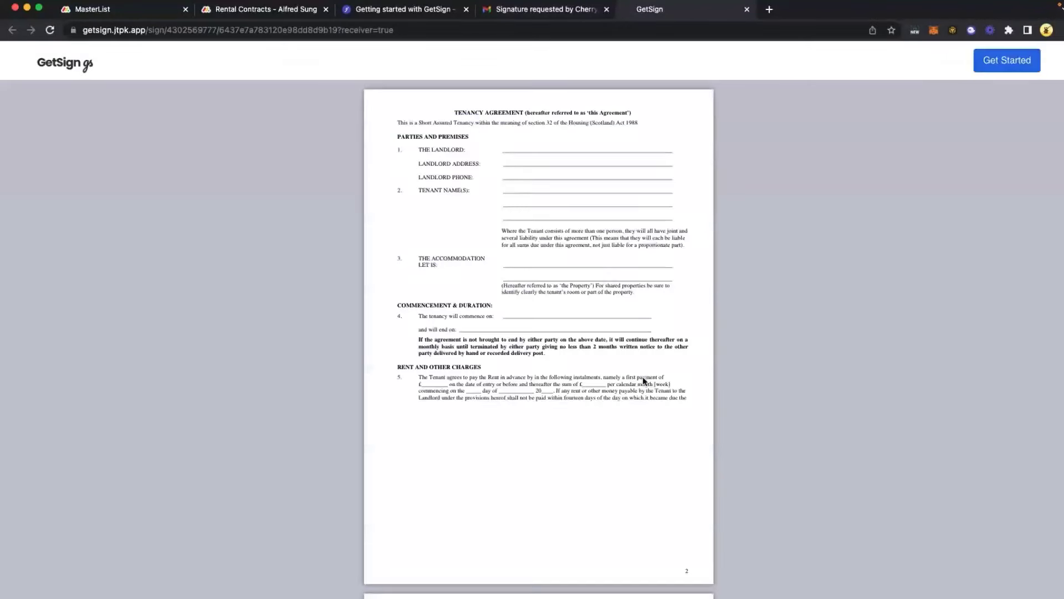
Step: Draw a handwritten signature for the Receiver Signature field and add it to the tenancy agreement
left_click(404, 122)
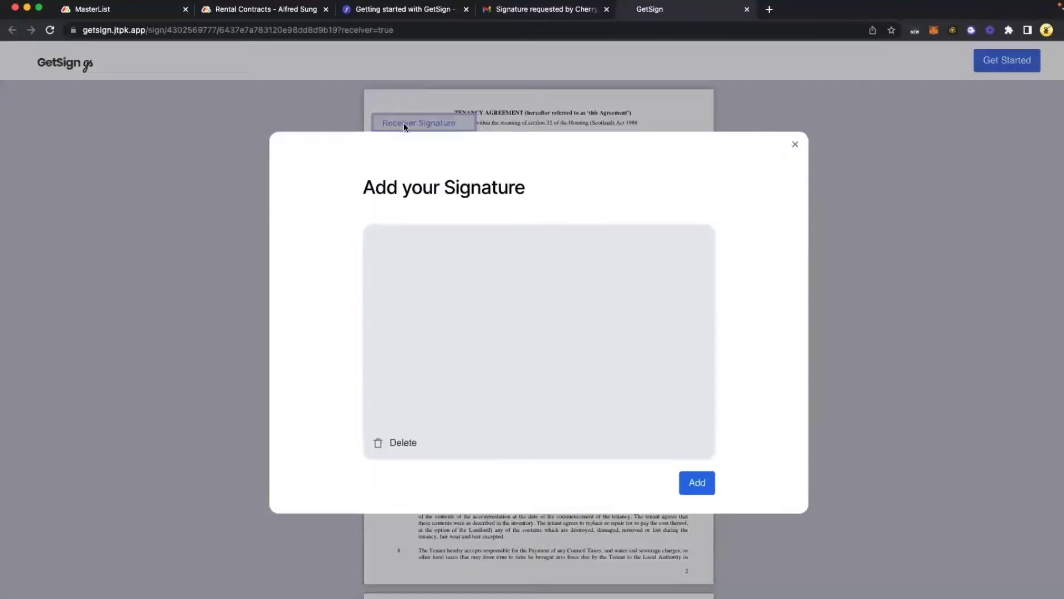
mouse_move(406, 380)
left_mouse_down()
mouse_move(468, 370)
mouse_move(602, 297)
left_mouse_up()
left_click_drag(545, 280, 549, 374)
mouse_move(558, 306)
left_mouse_down()
mouse_move(552, 345)
mouse_move(551, 328)
left_mouse_up()
left_click(700, 483)
Step: Draw and add the receiver's initials in the agreement's remaining field, then agree to sign and close the signing window
left_click(993, 59)
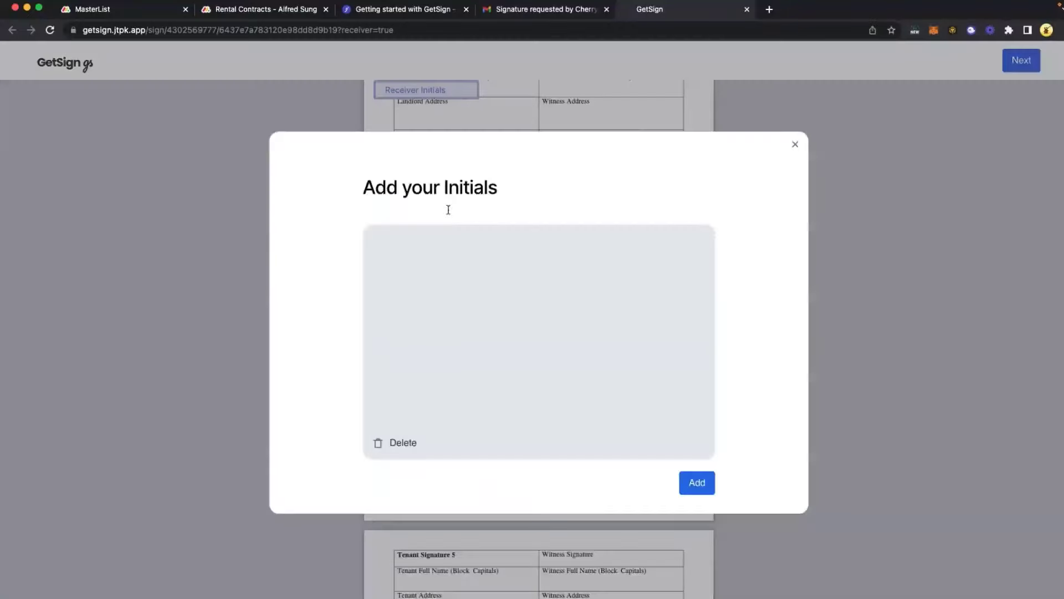
mouse_move(447, 309)
left_mouse_down()
mouse_move(457, 367)
mouse_move(432, 353)
left_mouse_up()
left_click(694, 481)
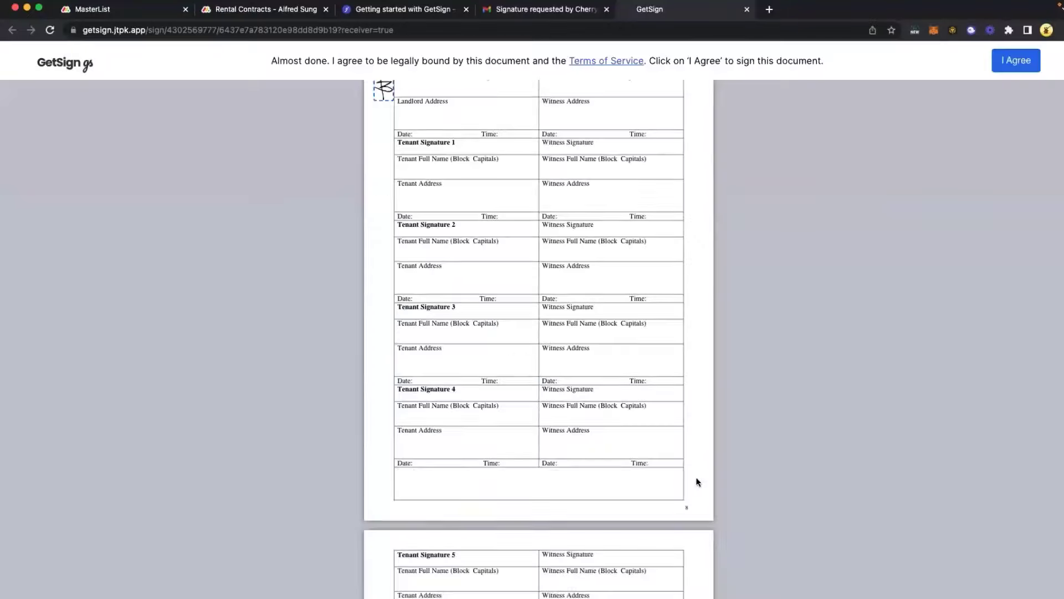
left_click(1004, 63)
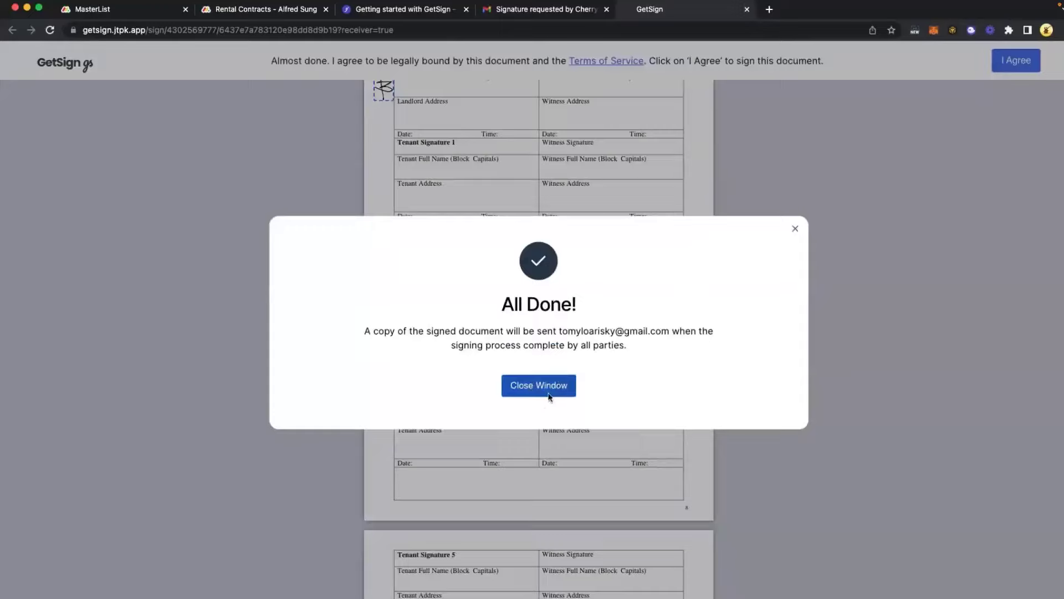
left_click(550, 395)
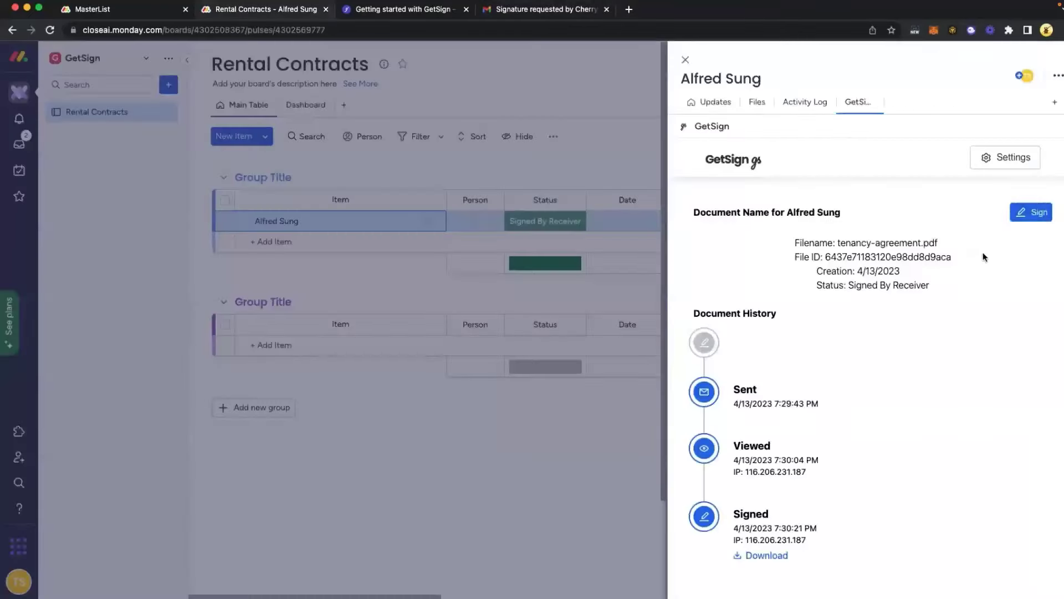
Step: Open the agreement for signing from the board item's GetSign view and add a hand-drawn signature in the Sender Signature field
left_click(1025, 215)
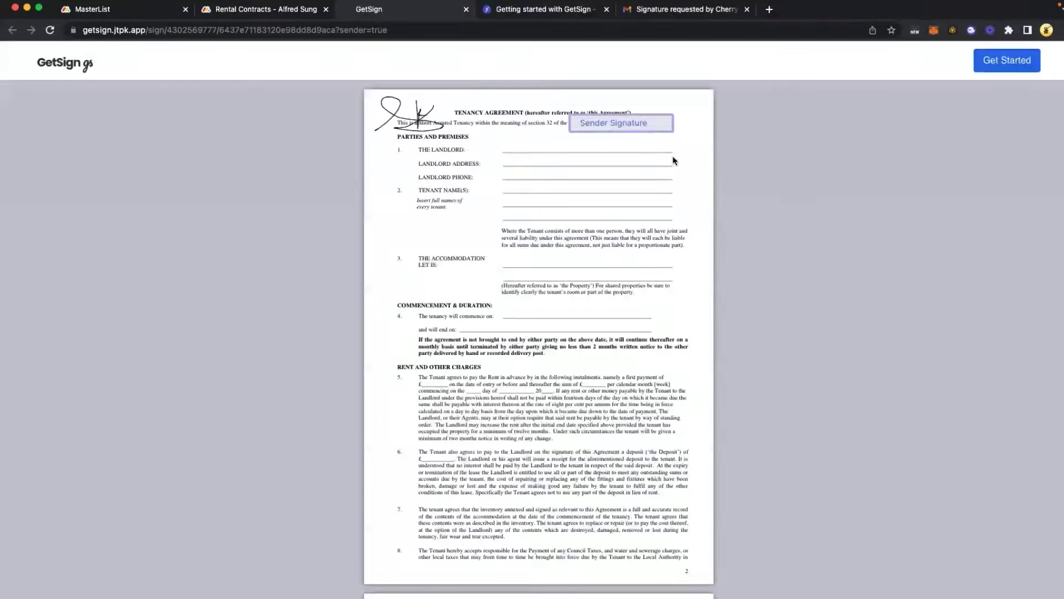
left_click(614, 121)
mouse_move(551, 330)
left_mouse_down()
mouse_move(637, 342)
mouse_move(560, 410)
left_mouse_up()
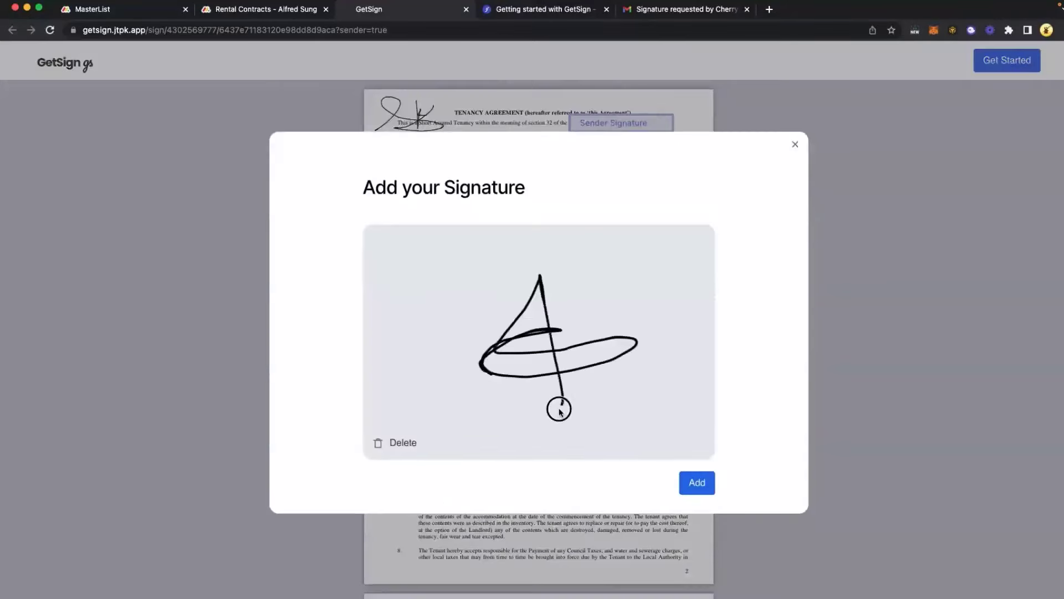
left_click(697, 483)
scroll(709, 488, "down", 10)
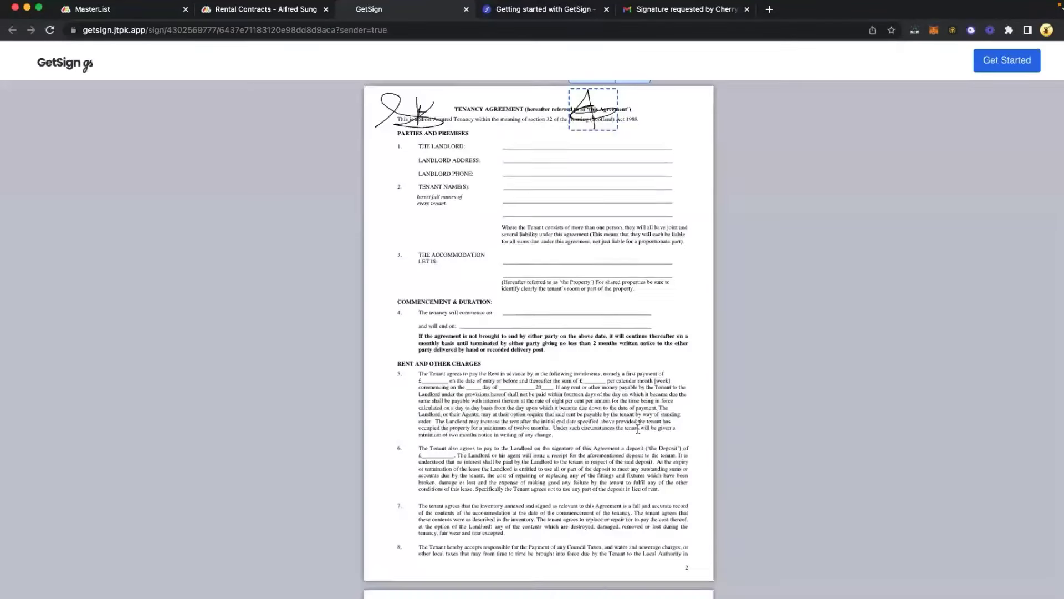
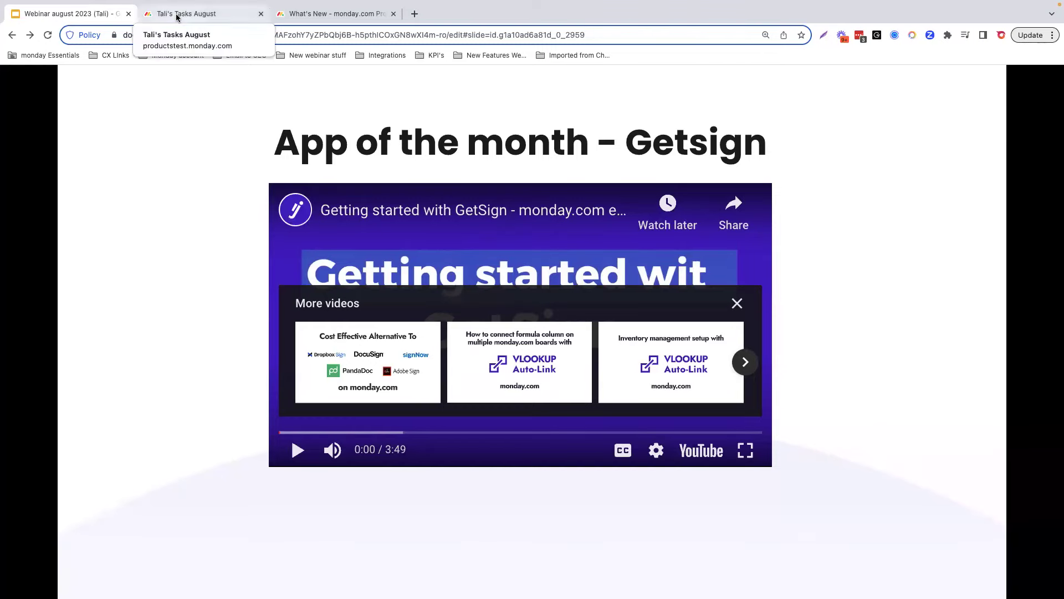
Step: Switch to the Tasks August board, search the app marketplace for "getsign", and open the GetSign app's page
left_click(177, 18)
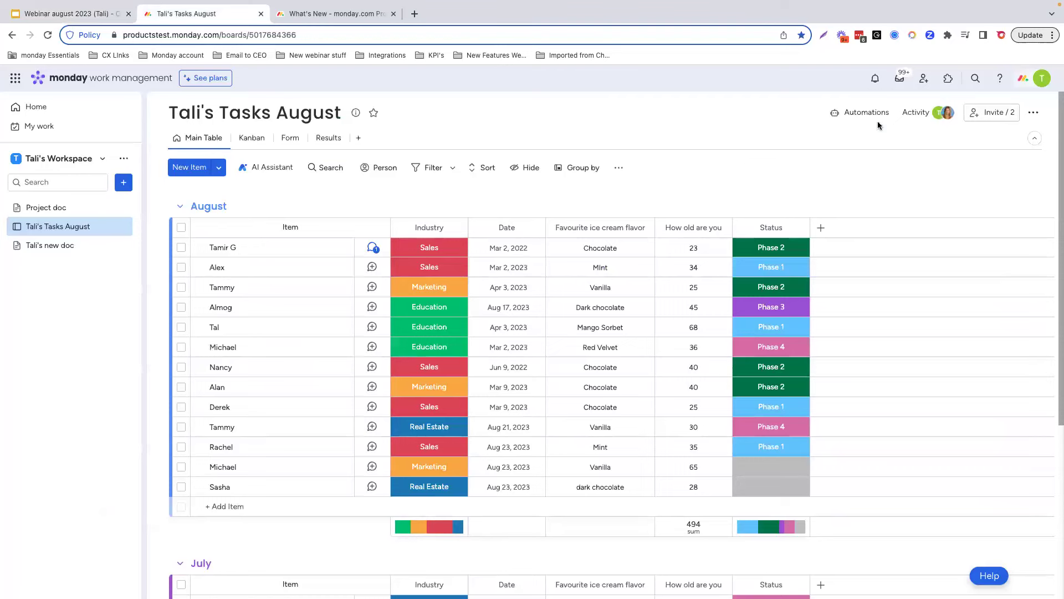
left_click(948, 81)
left_click(267, 101)
type("getsign")
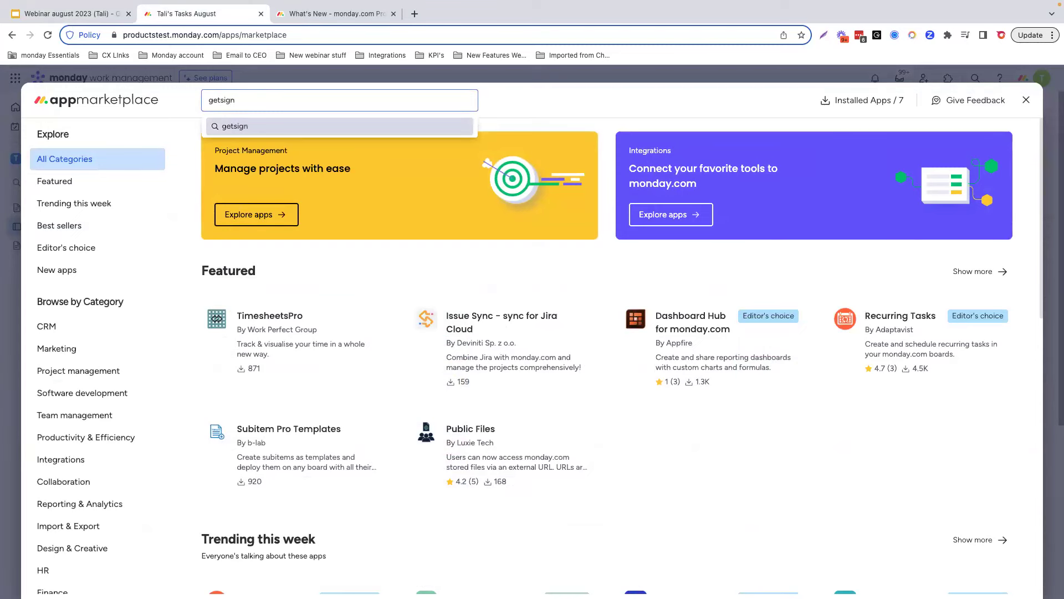
key("Return")
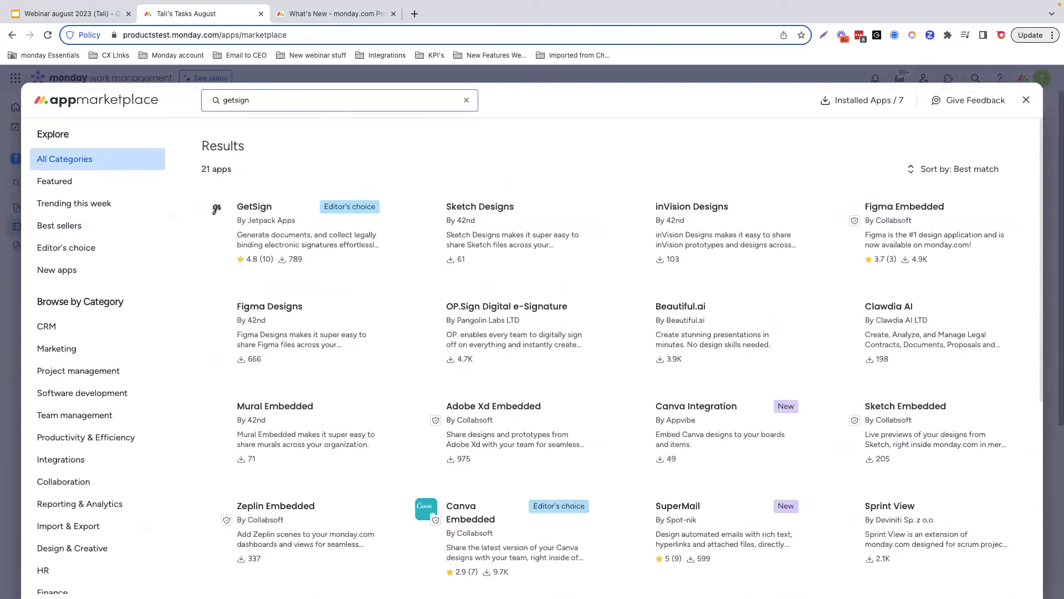
left_click(270, 213)
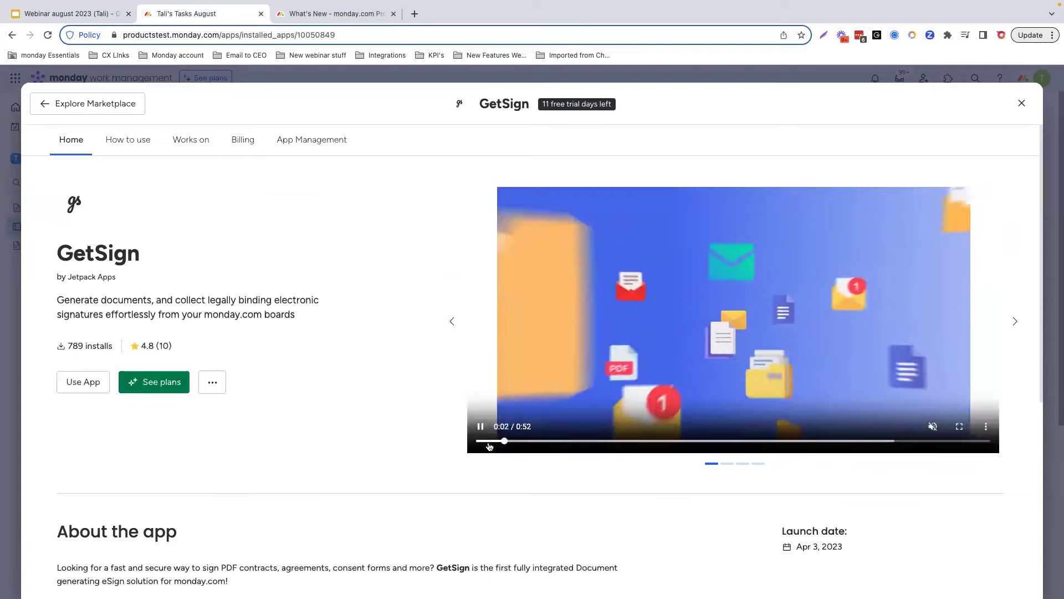
Step: Examine the GetSign page's About the app and developer sections, and close the marketplace
scroll(488, 441, "down", 2)
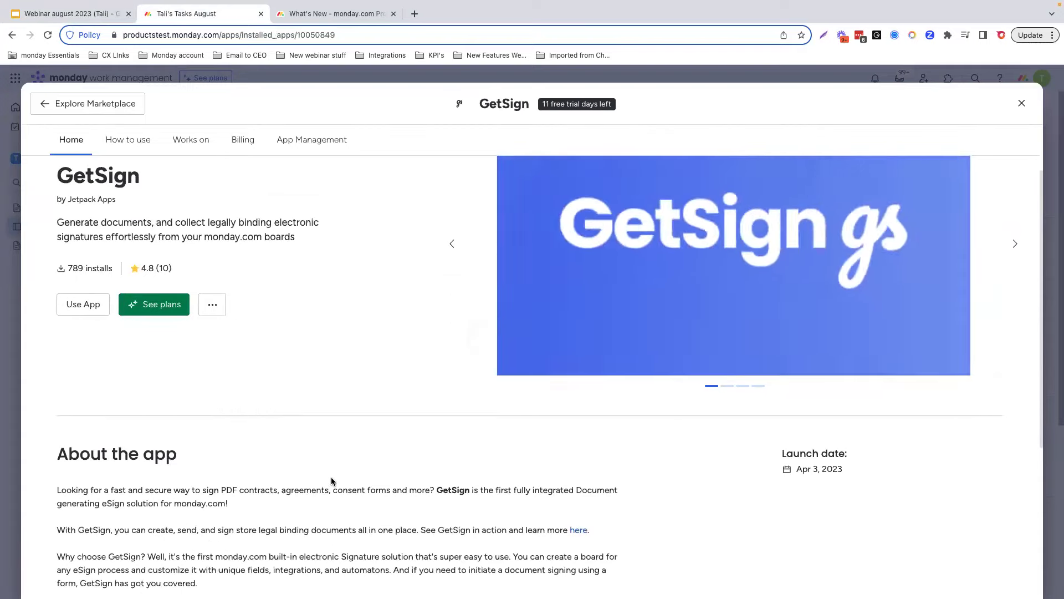
scroll(331, 478, "up", 1)
scroll(332, 480, "down", 5)
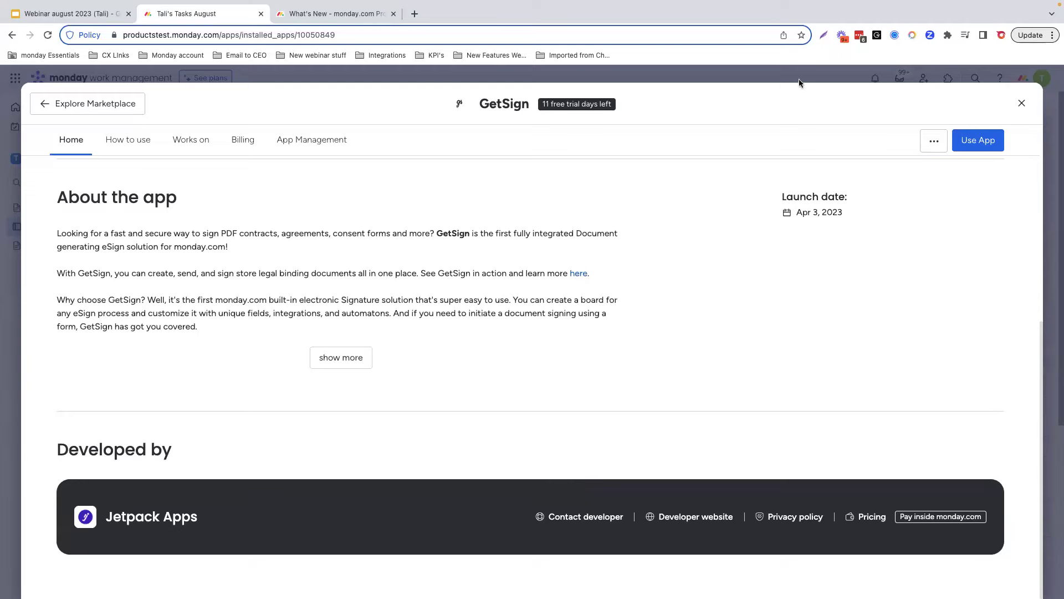
left_click(1022, 104)
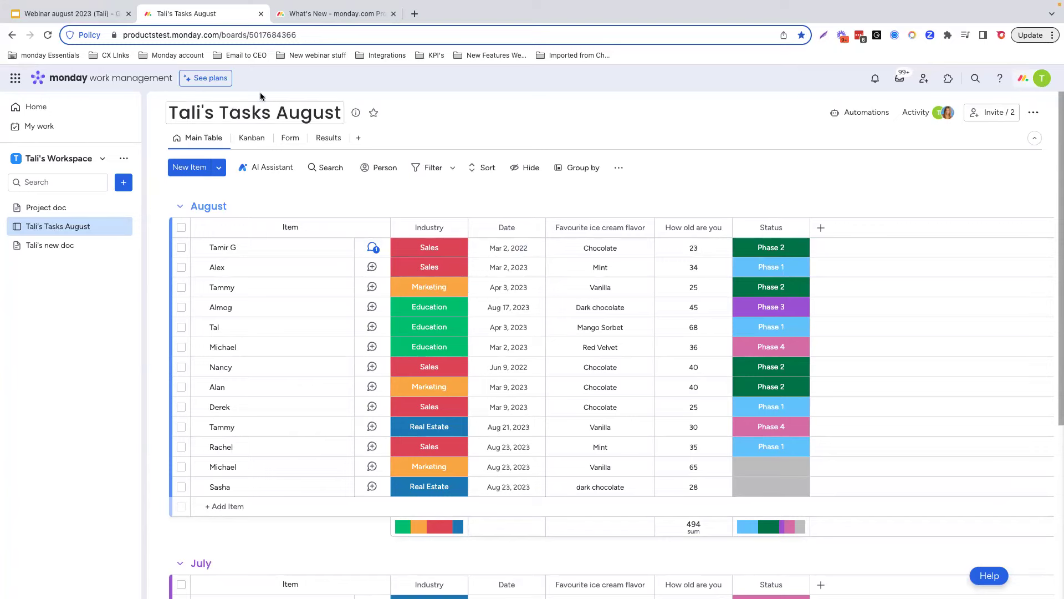
Step: Return to the webinar deck, exit the GetSign video slide, and present from the Notifications on iOS slide
left_click(72, 14)
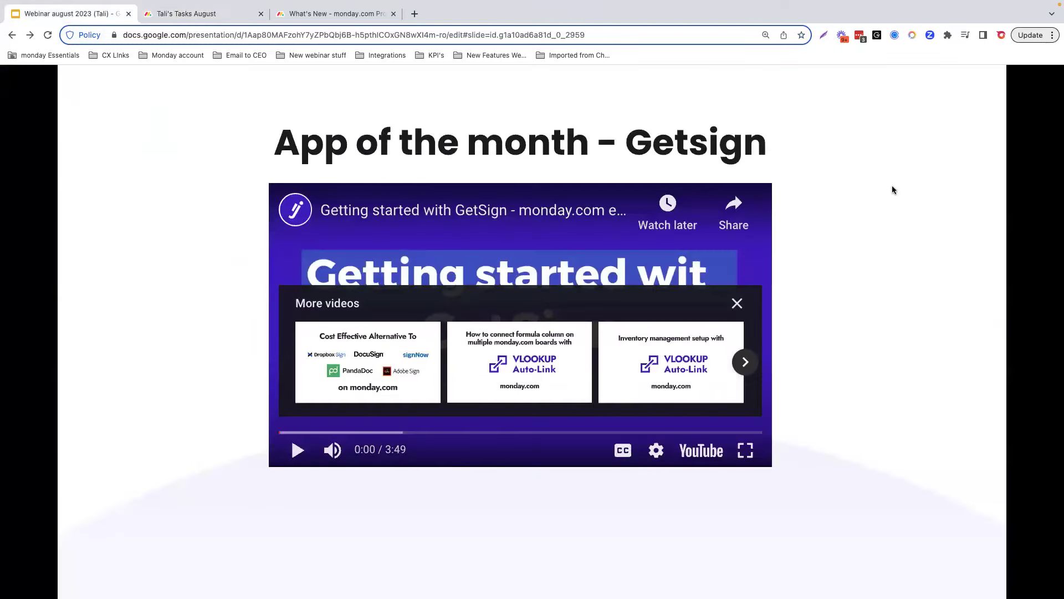
key("space")
left_click(311, 450)
key("Escape")
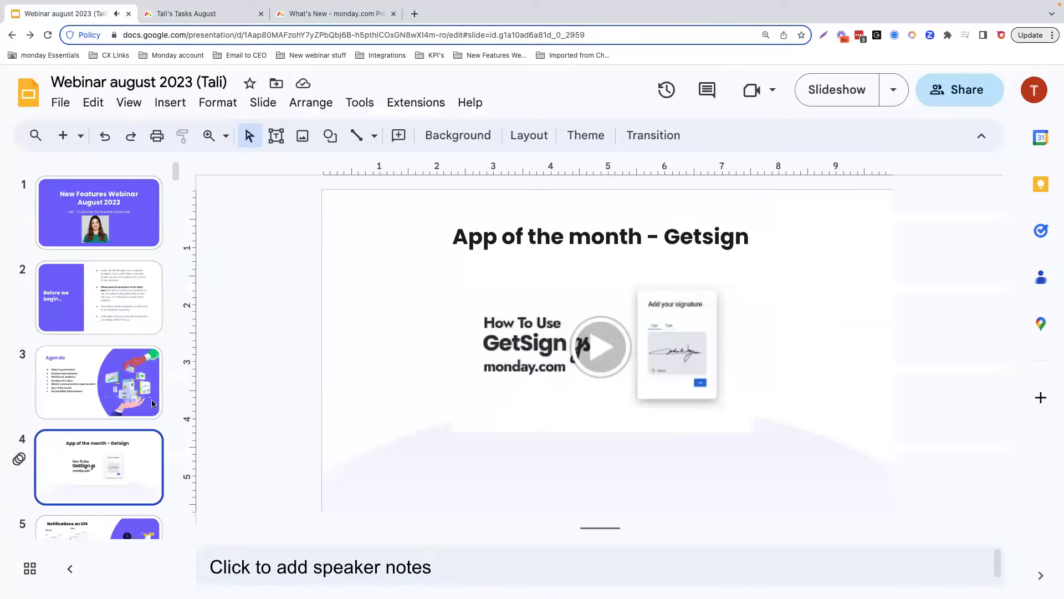
scroll(153, 404, "down", 1)
left_click(100, 488)
left_click(827, 87)
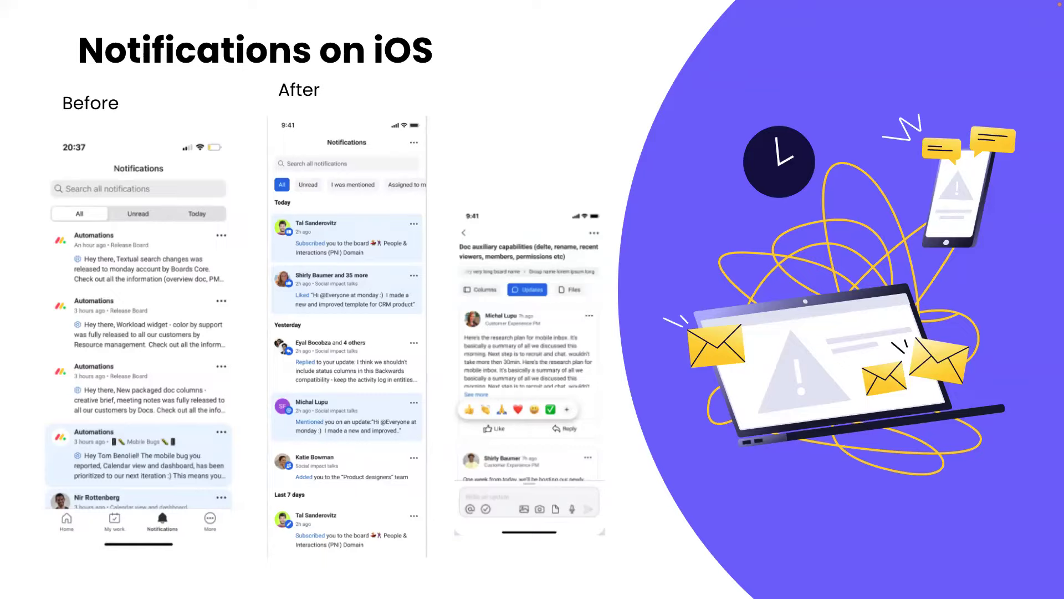
Step: Advance to the "What's new" slide, open its monday.com/whats-new link, and browse the feature carousel and Marketplace app highlights
left_click(687, 280)
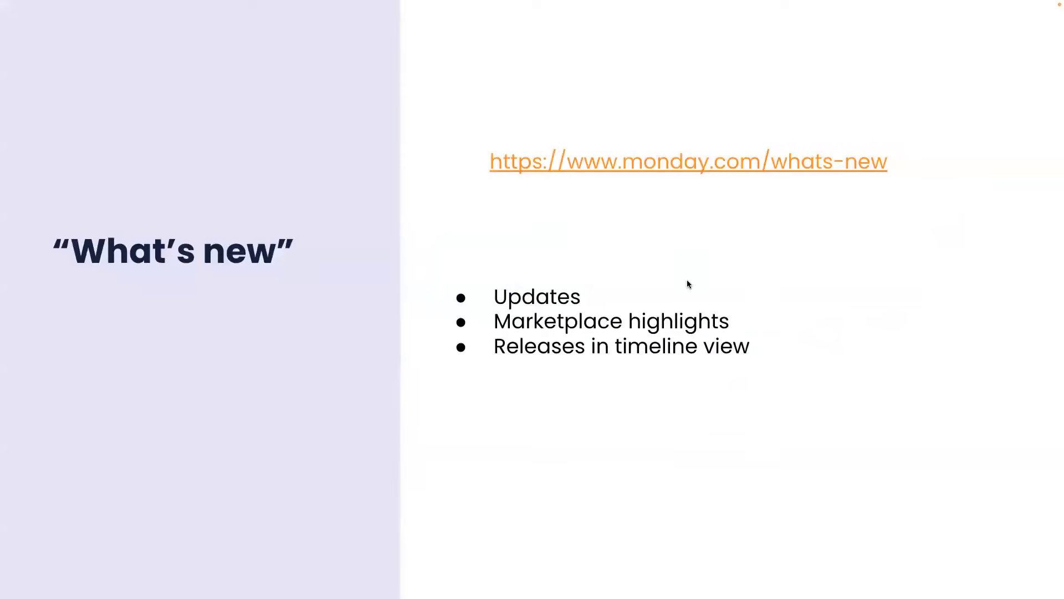
left_click(555, 166)
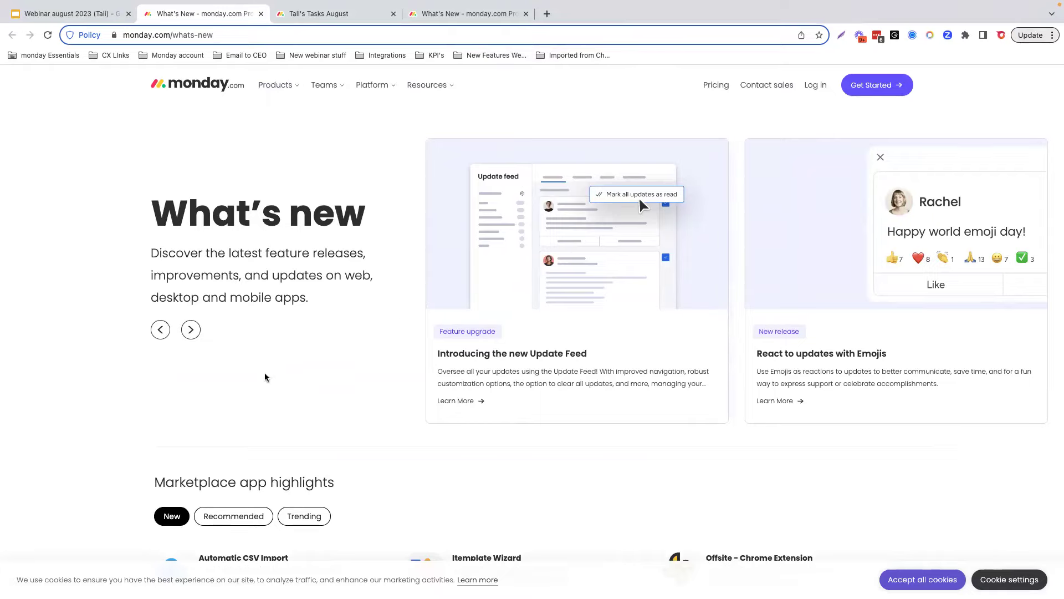
left_click(191, 330)
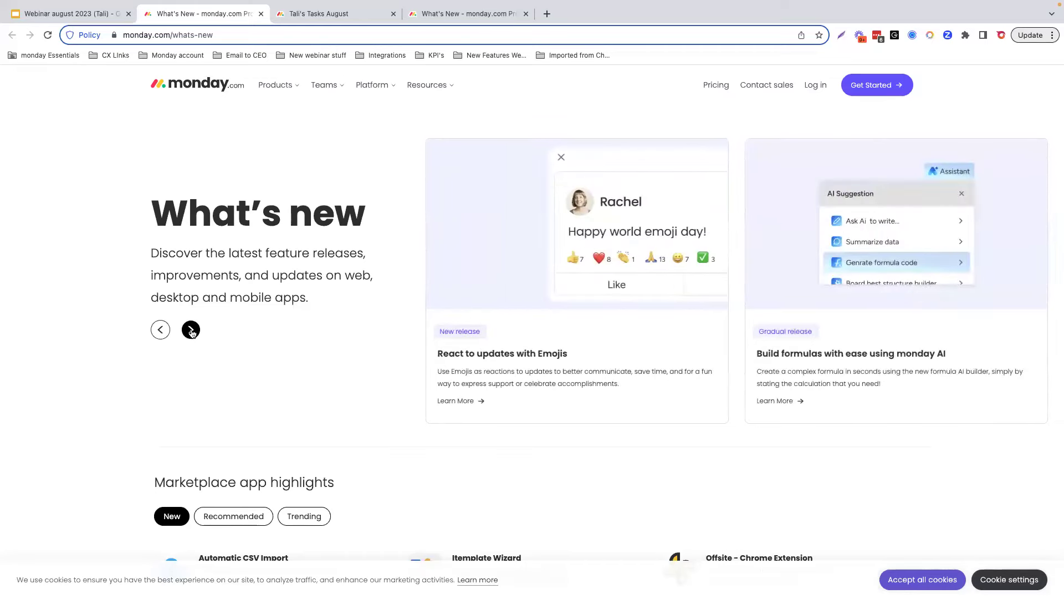
left_click(192, 331)
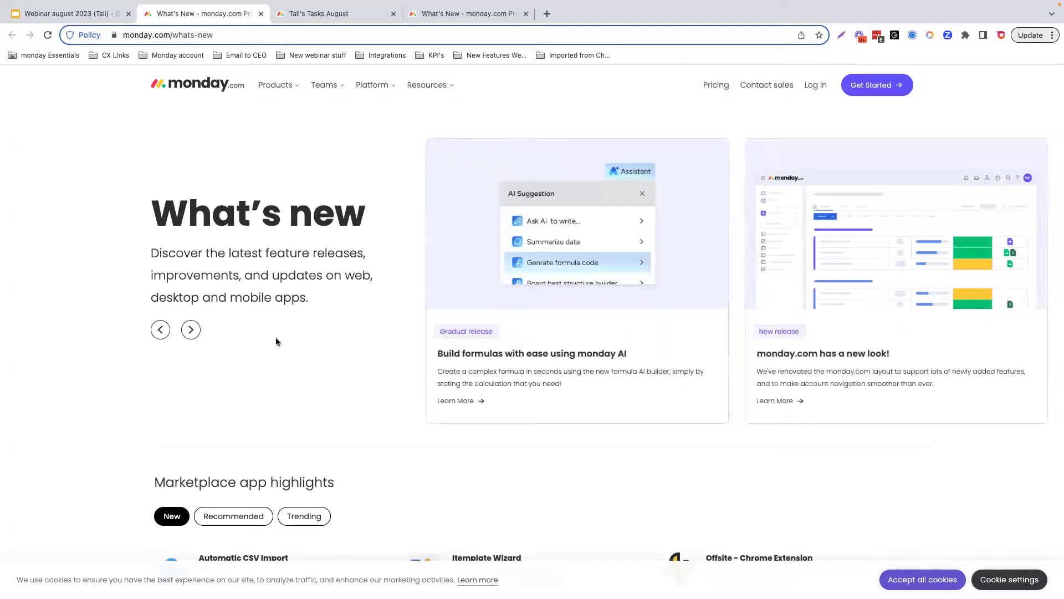
left_click(192, 331)
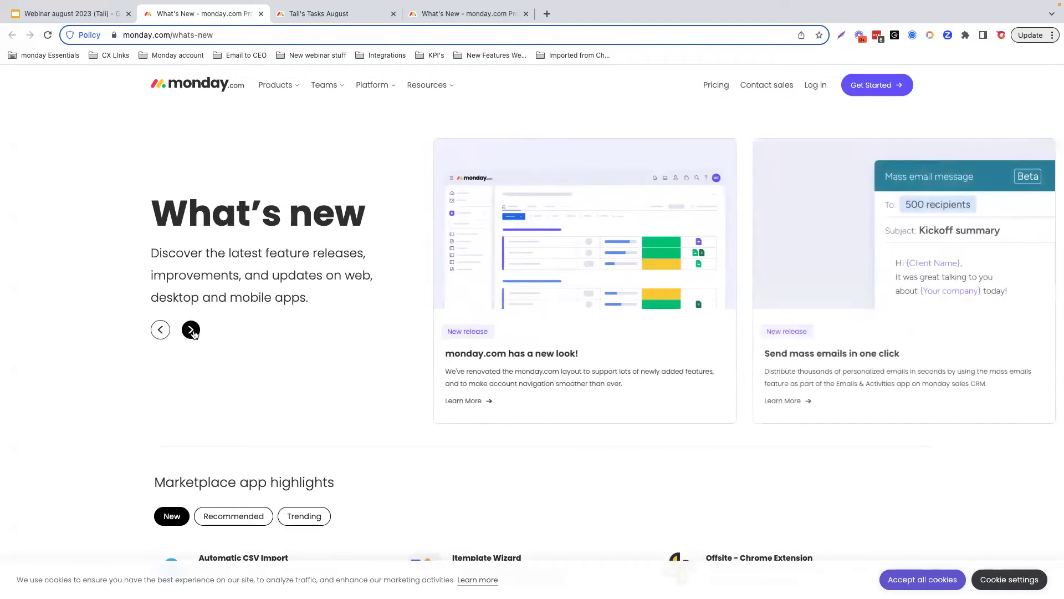
left_click(191, 330)
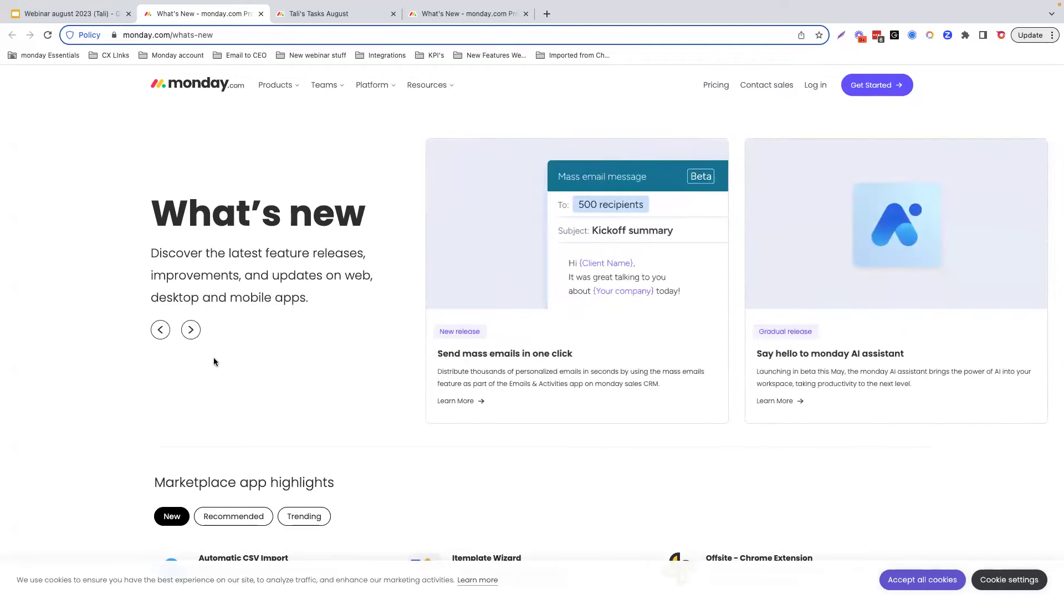
scroll(231, 360, "down", 4)
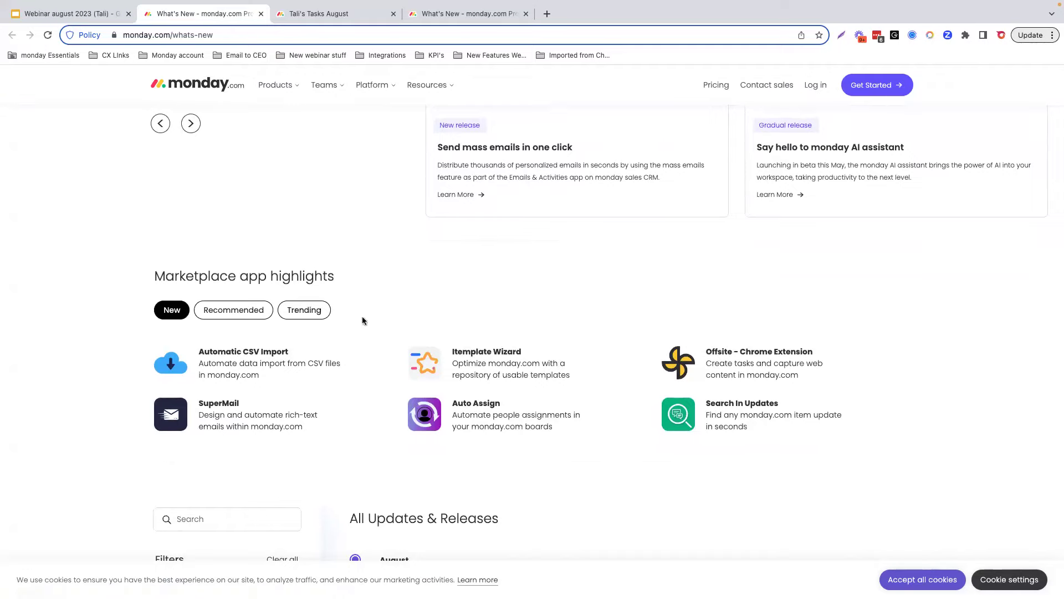
Step: Examine the August and July entries under All Updates & Releases on the What's new page
scroll(452, 358, "down", 1)
scroll(453, 357, "down", 5)
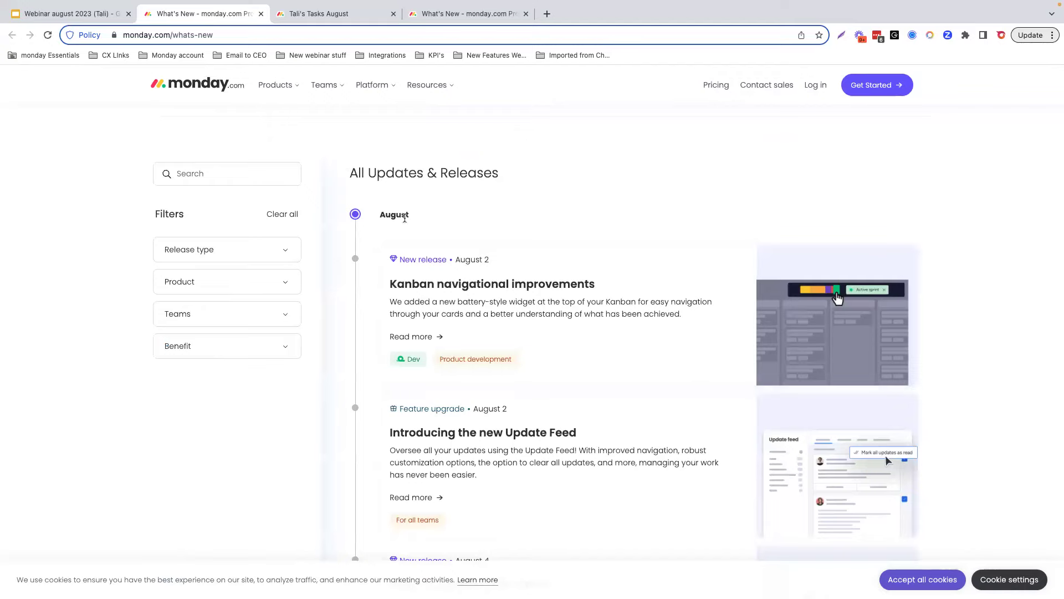
scroll(376, 458, "down", 2)
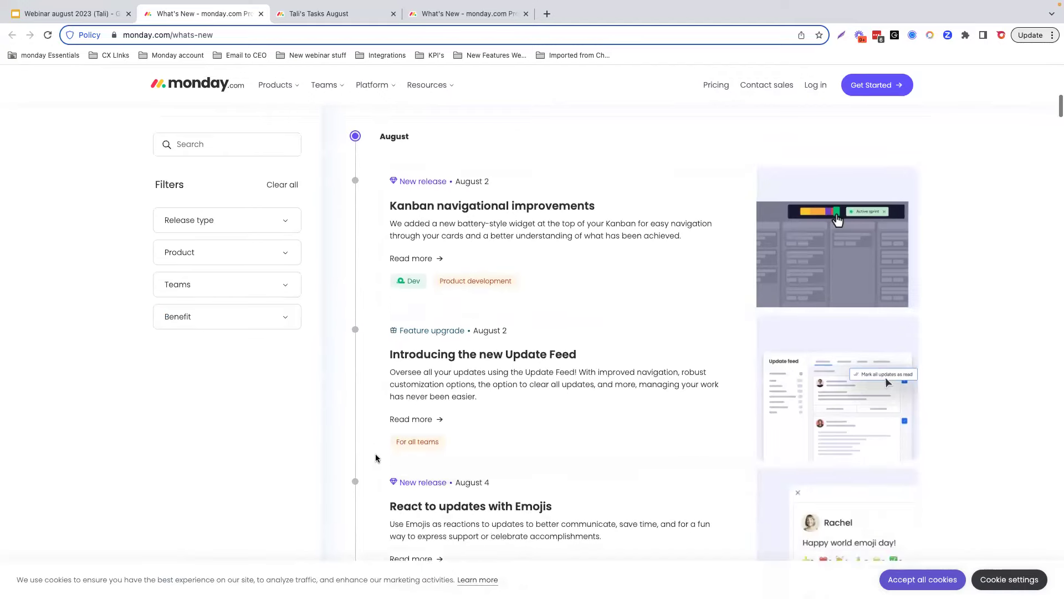
scroll(420, 322, "down", 5)
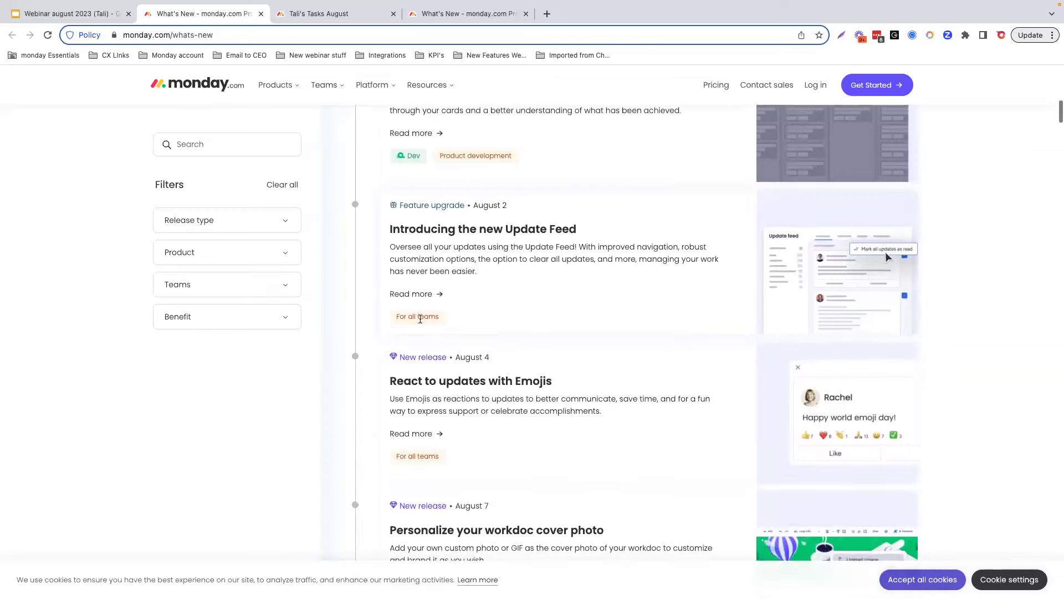
scroll(420, 319, "down", 5)
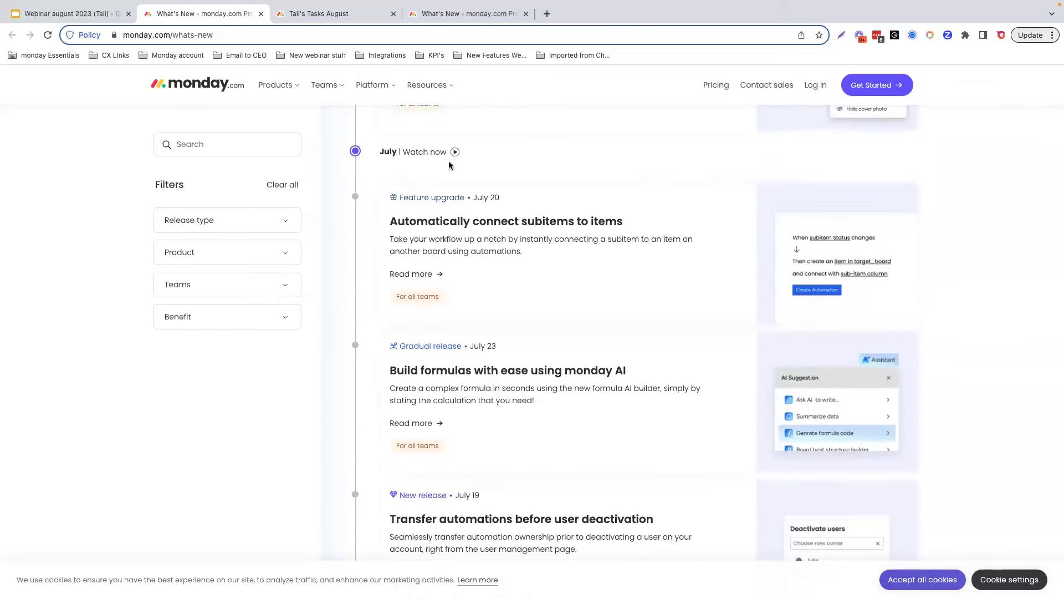
scroll(407, 463, "down", 3)
scroll(406, 461, "down", 8)
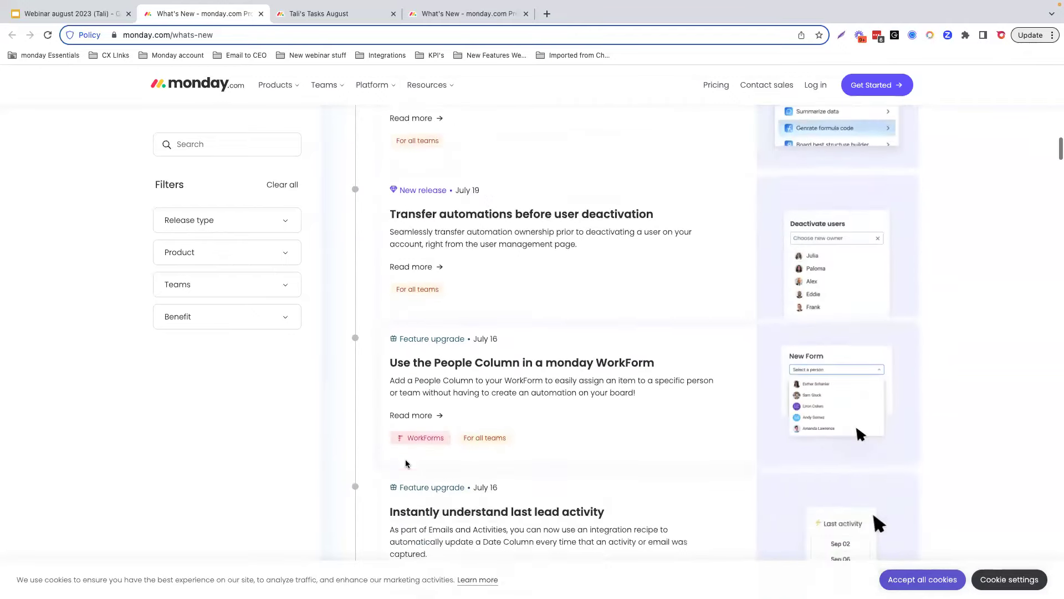
scroll(405, 459, "up", 20)
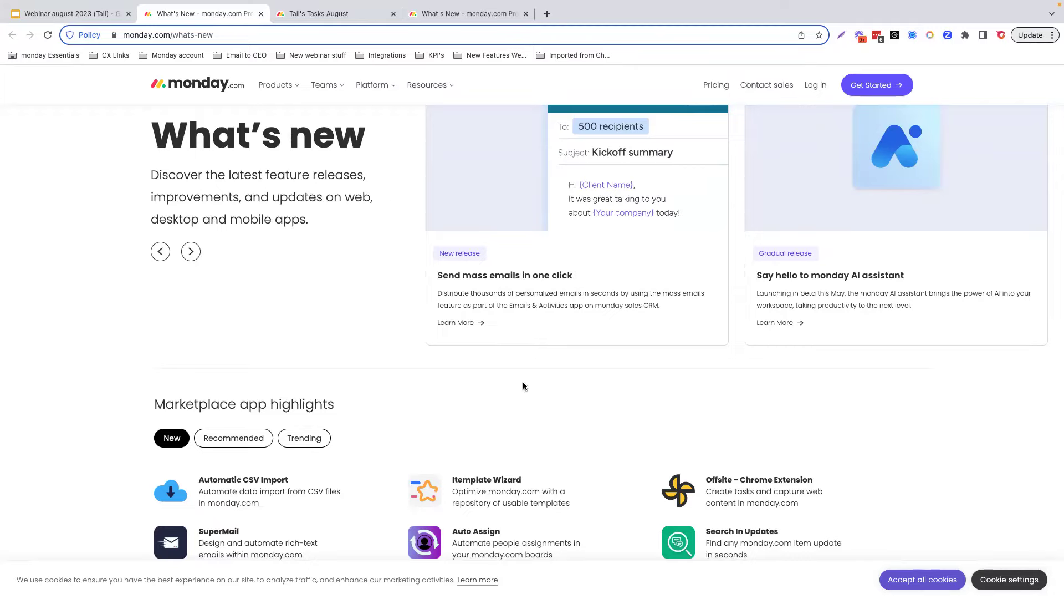
Step: Show the webinar deck's Q&A slide, exit the slideshow, and return to the Tasks August board
left_click(113, 17)
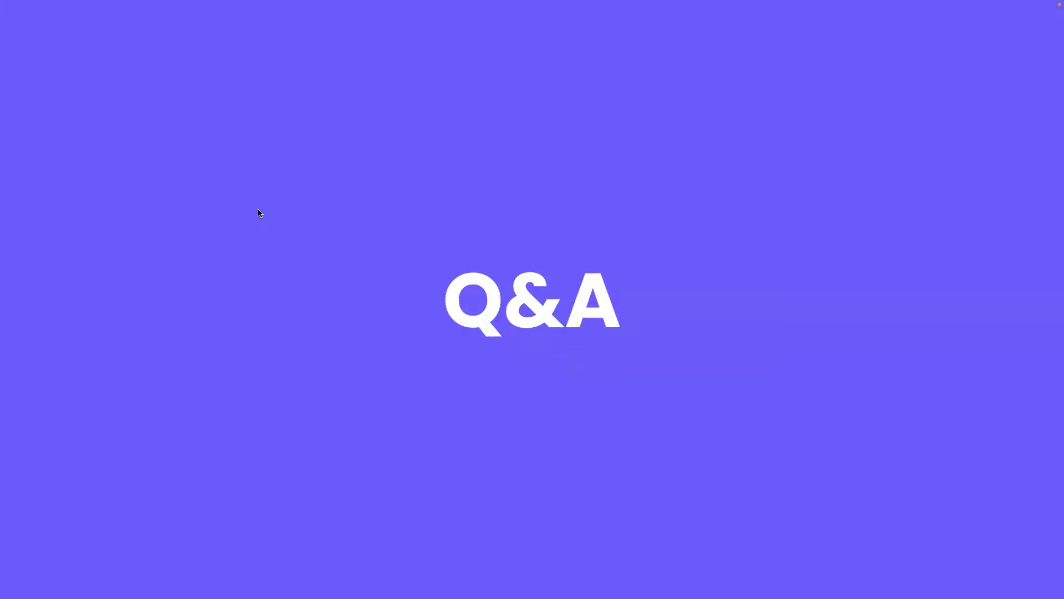
key("Escape")
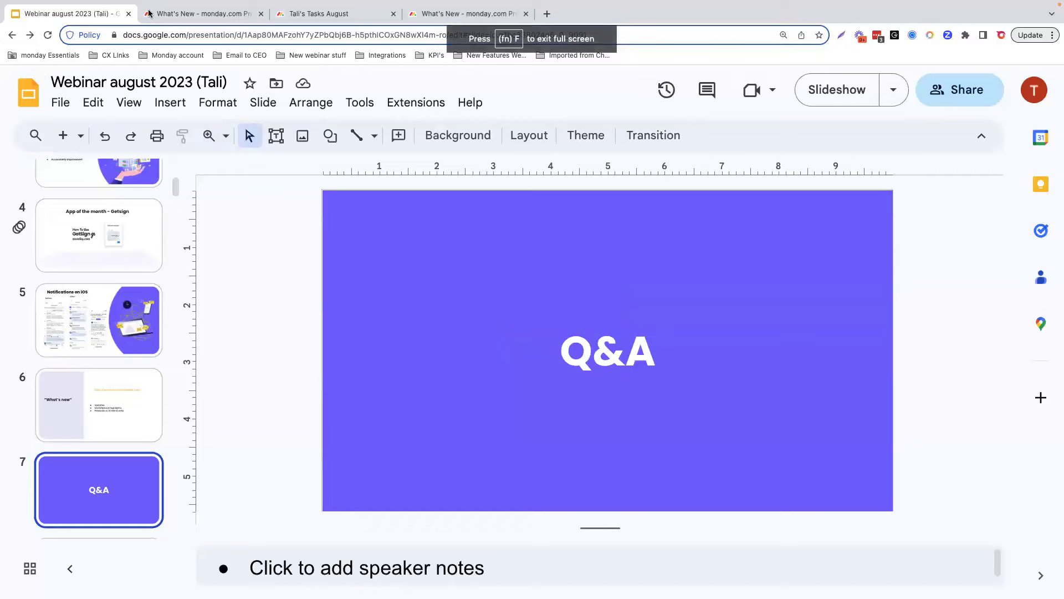
left_click(175, 15)
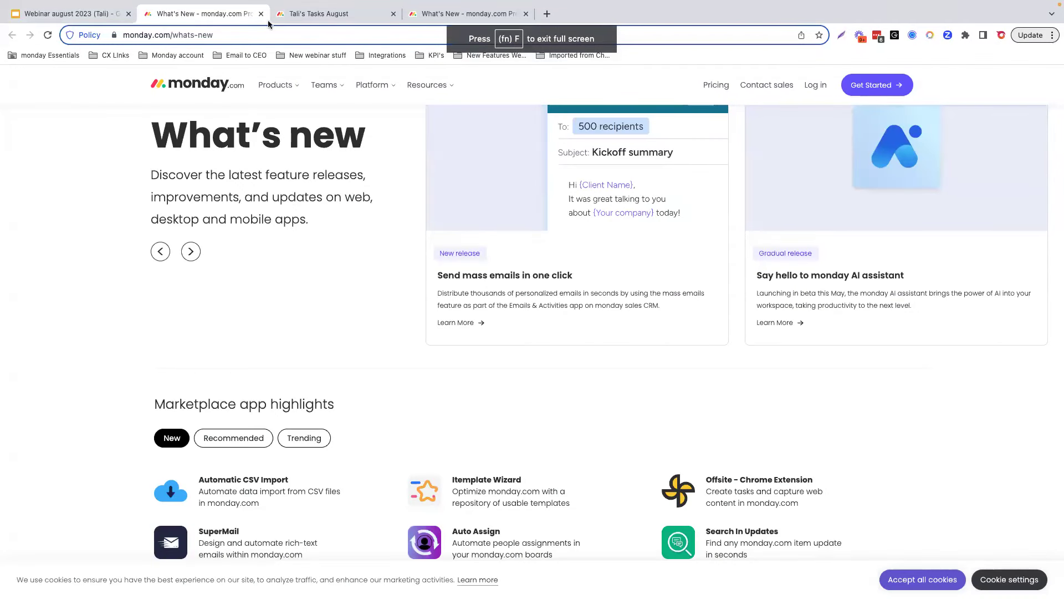
left_click(306, 17)
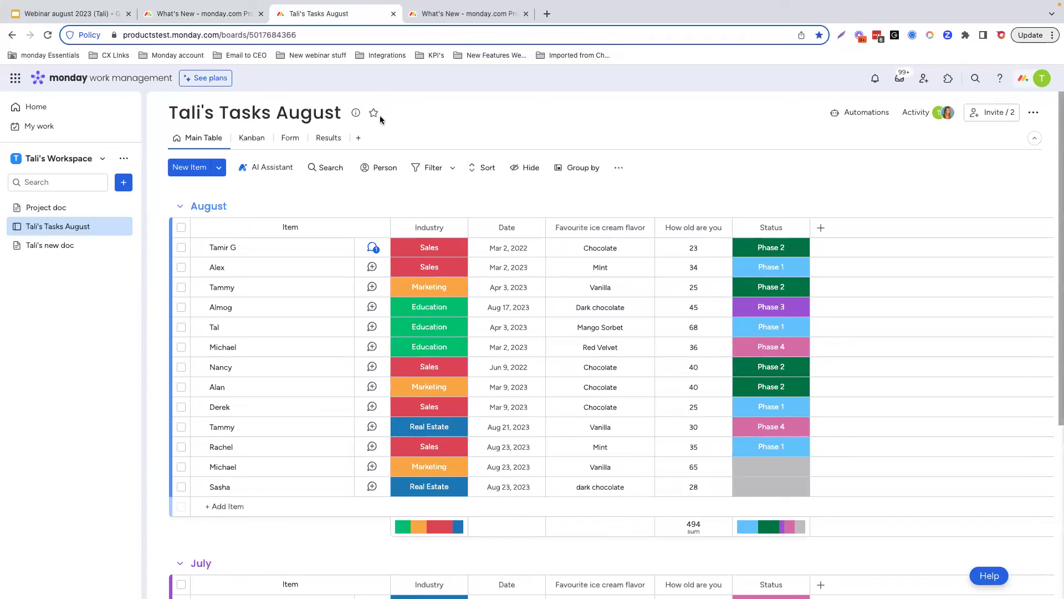
Step: Open the workspace's new doc with the vacation plan template and embed the Tasks August board below its title
left_click(50, 247)
scroll(309, 377, "down", 2)
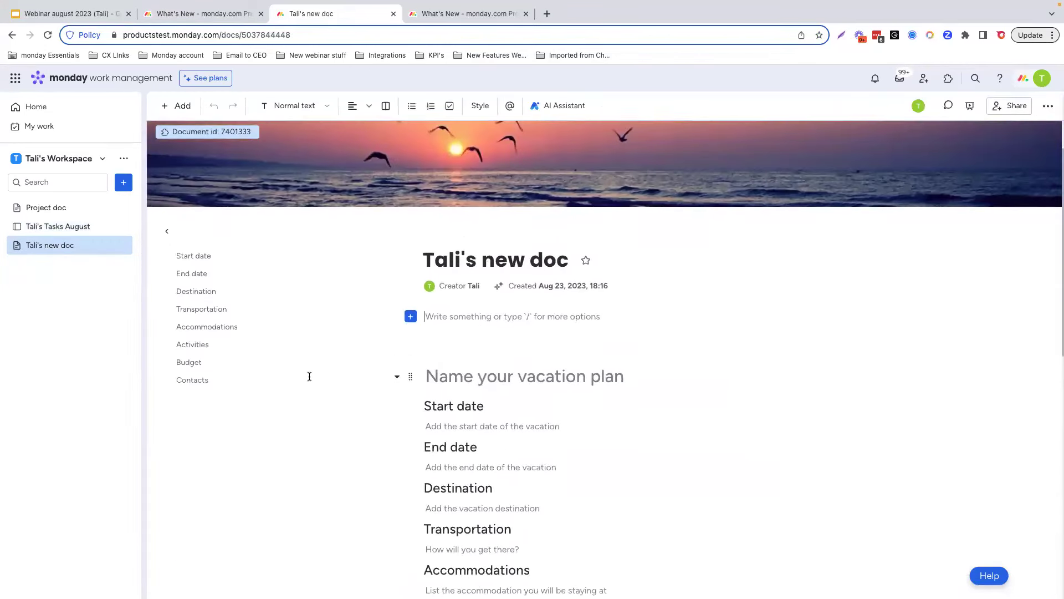
left_click(411, 316)
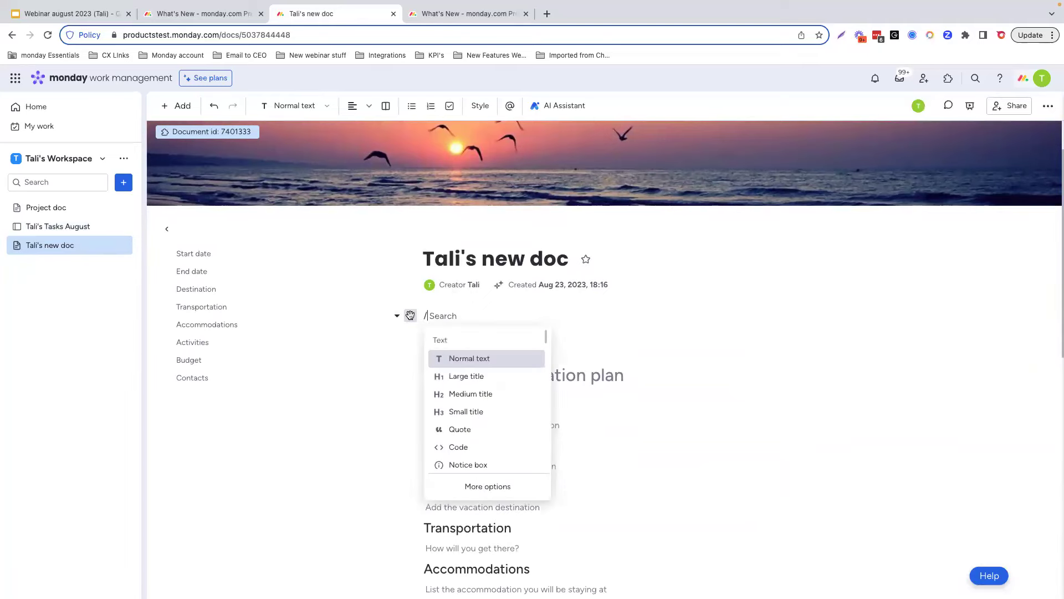
left_click(466, 486)
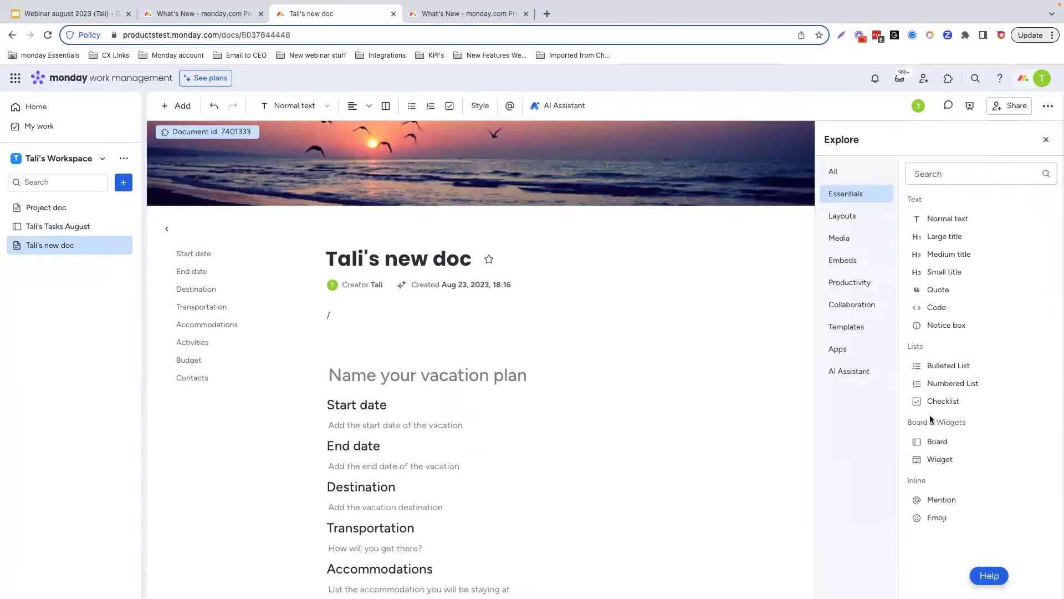
left_click(938, 442)
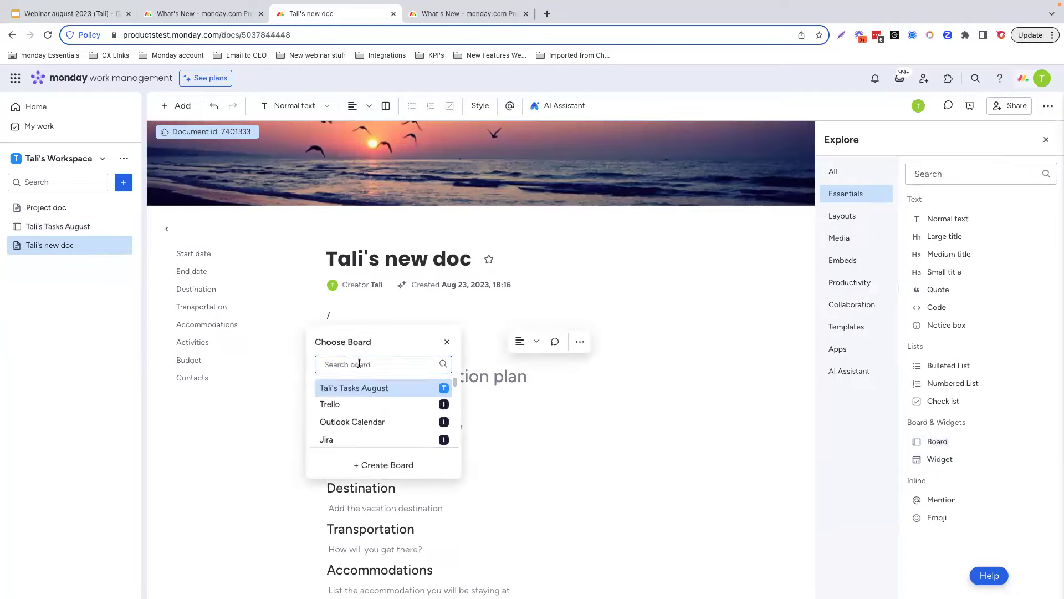
type("tali's tasks")
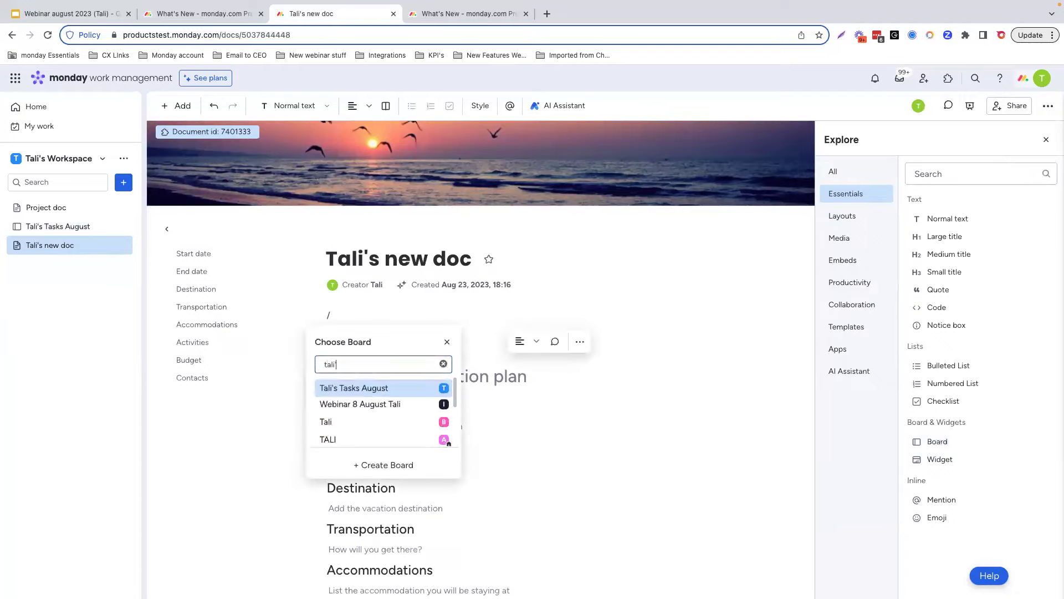
left_click(353, 388)
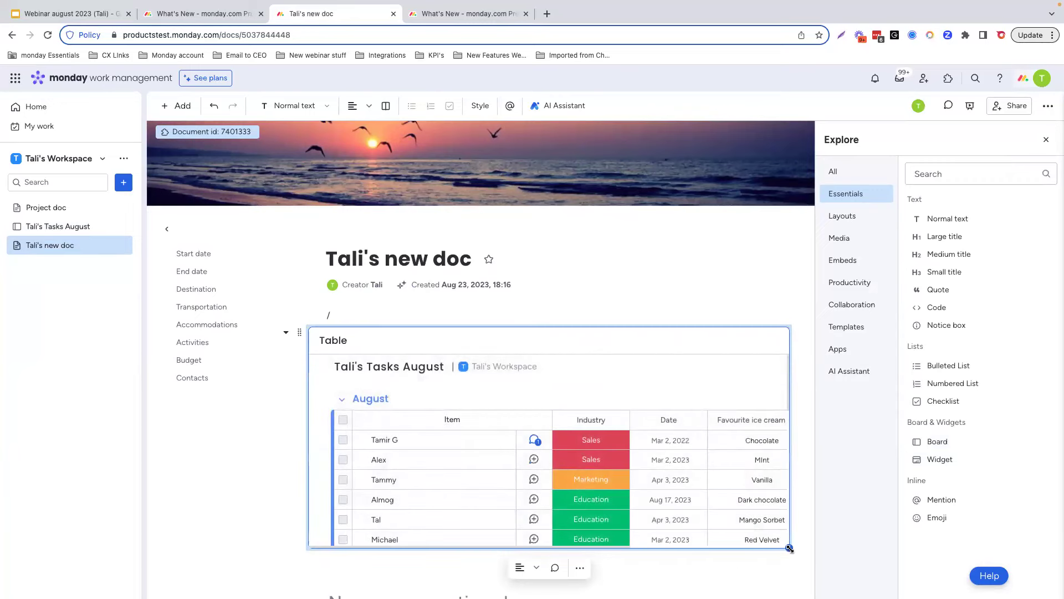
Step: Make the embedded board narrower and taller, and set the first August item's Industry to Education
left_click_drag(790, 548, 765, 575)
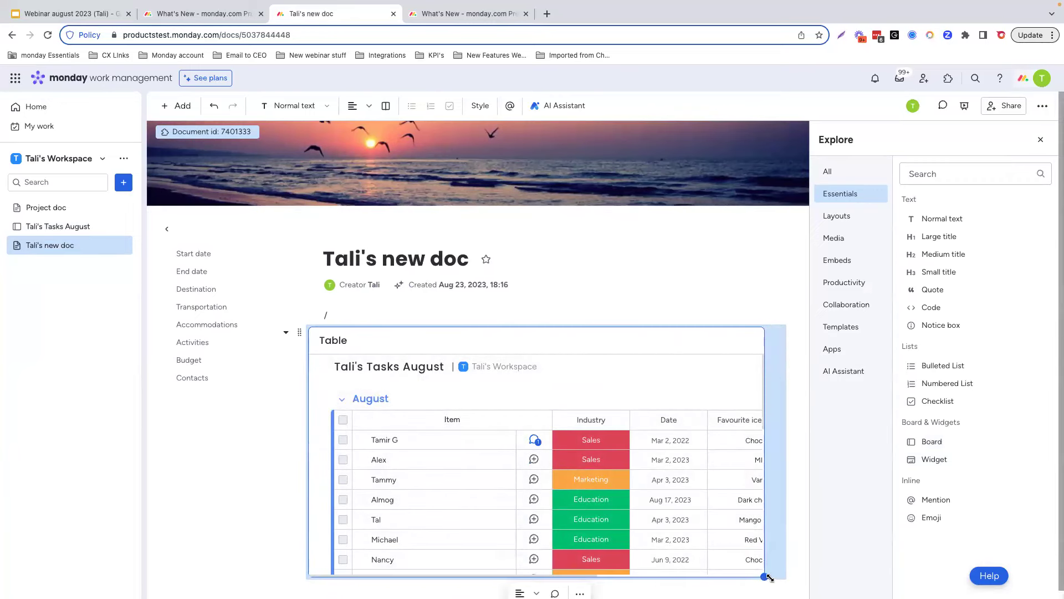
left_click(579, 441)
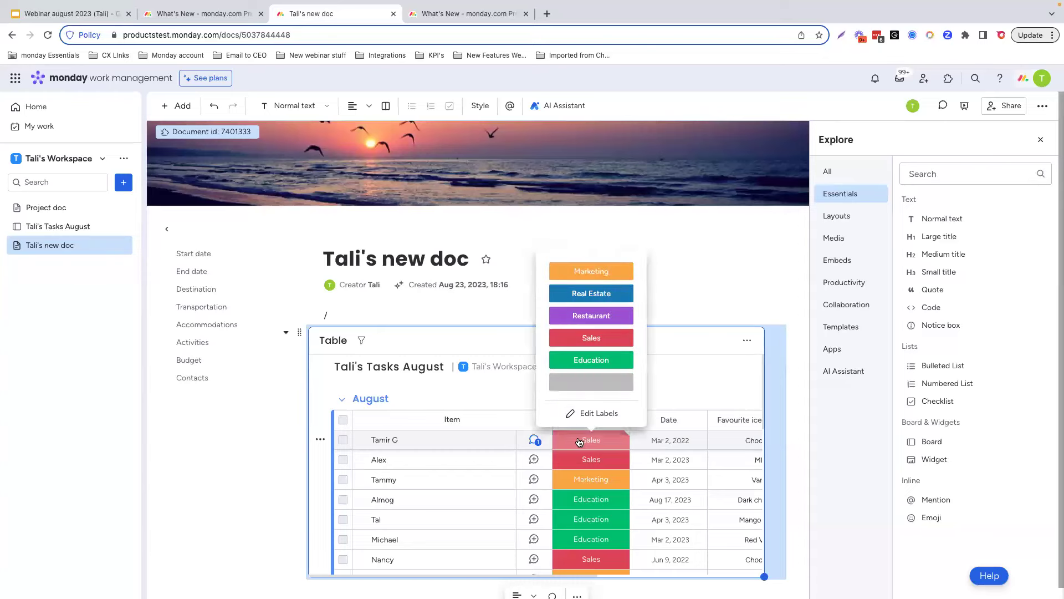
left_click(592, 359)
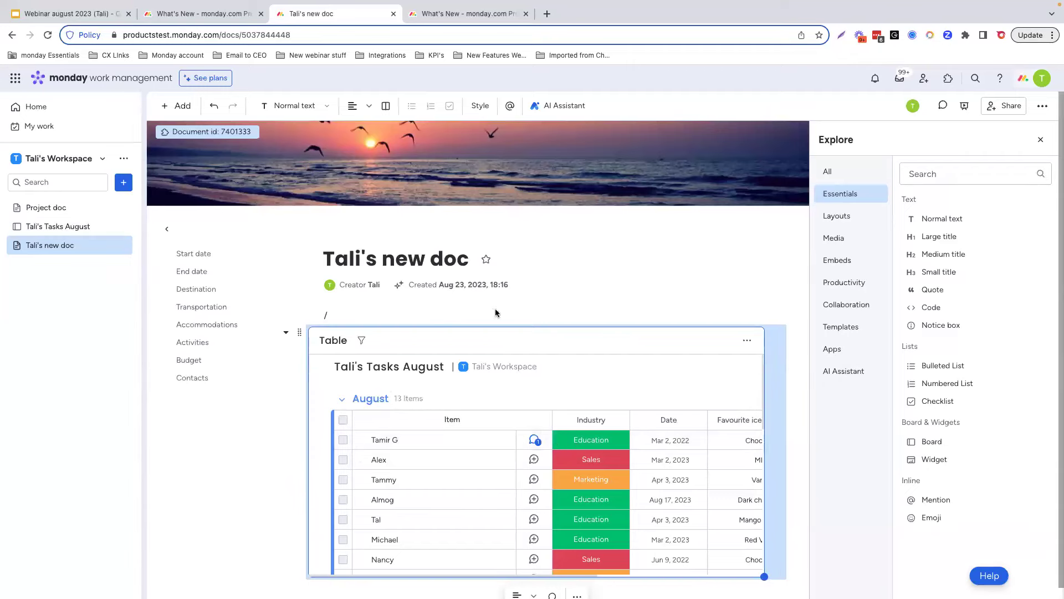
Step: Mention the doc's creator on the line above the embedded board, followed by "what do you think?"
left_click(349, 315)
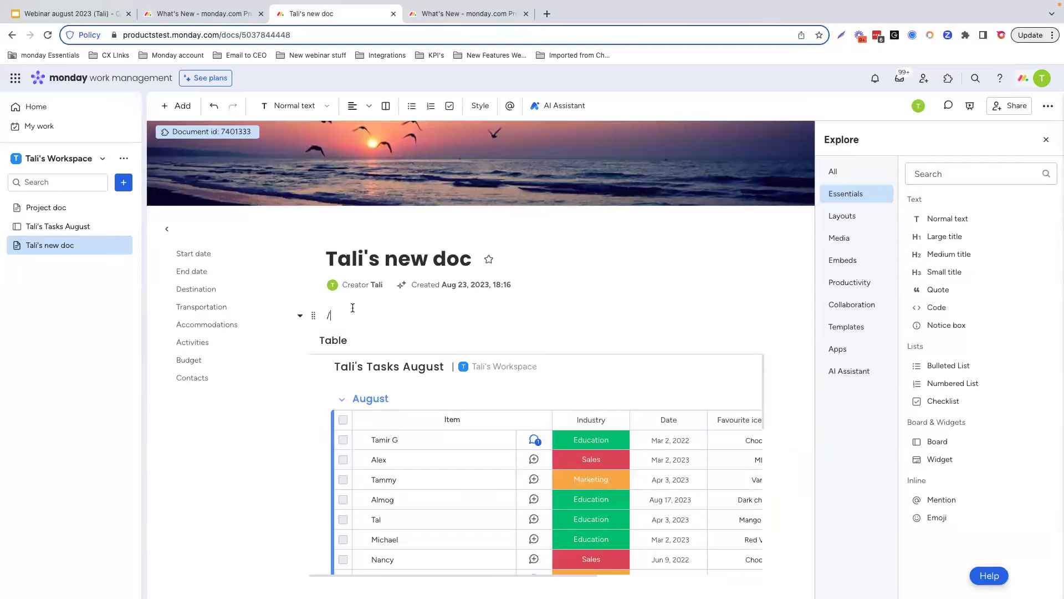
type("/@ross")
key("BackSpace")
key("BackSpace")
key("BackSpace")
key("BackSpace")
key("BackSpace")
type("@tal")
key("BackSpace")
key("BackSpace")
key("BackSpace")
key("BackSpace")
key("BackSpace")
type("@tal")
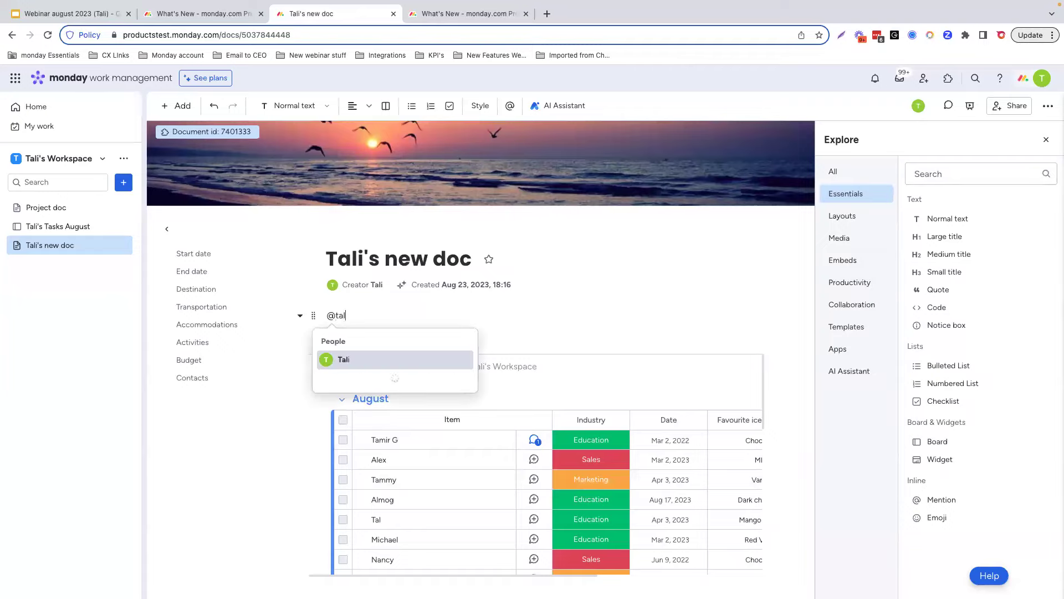
left_click(352, 365)
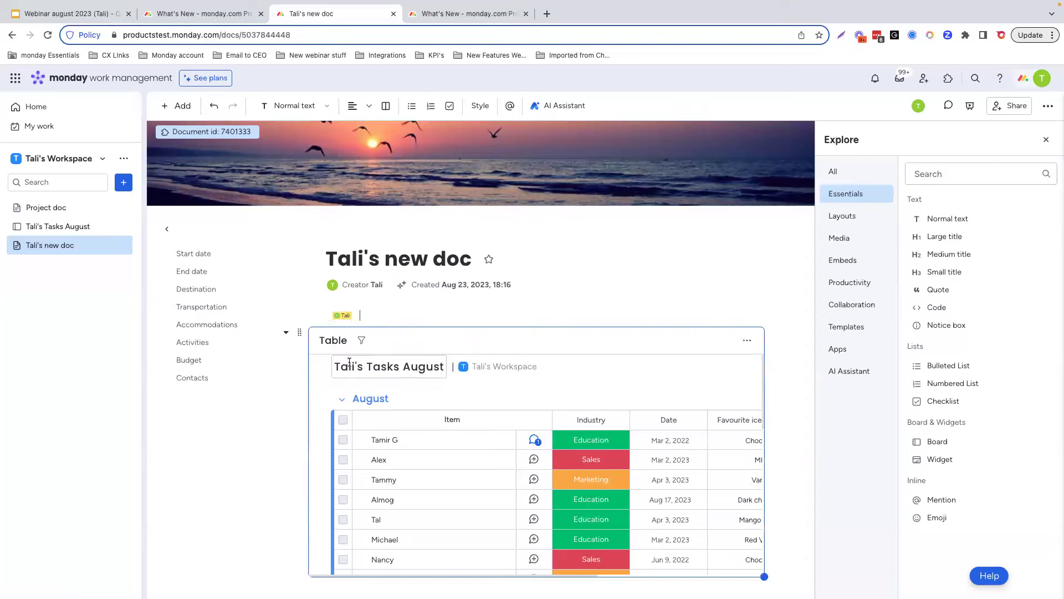
type("what do you think")
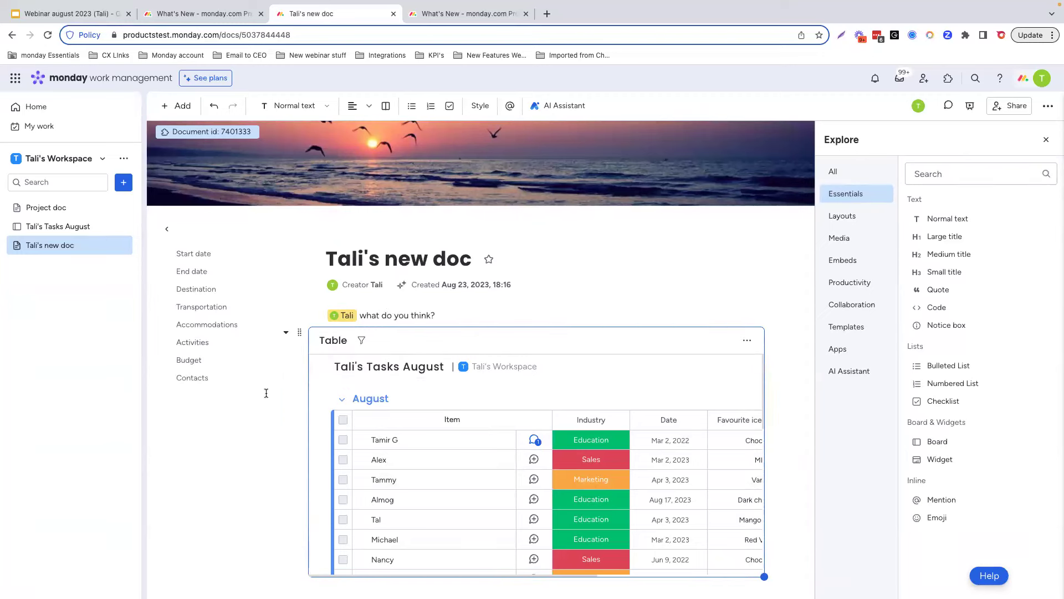
type("?")
Step: Delete the mention and its question from above the embedded board
left_click(384, 315, "shift")
key("shift+Home")
key("BackSpace")
key("BackSpace")
key("BackSpace")
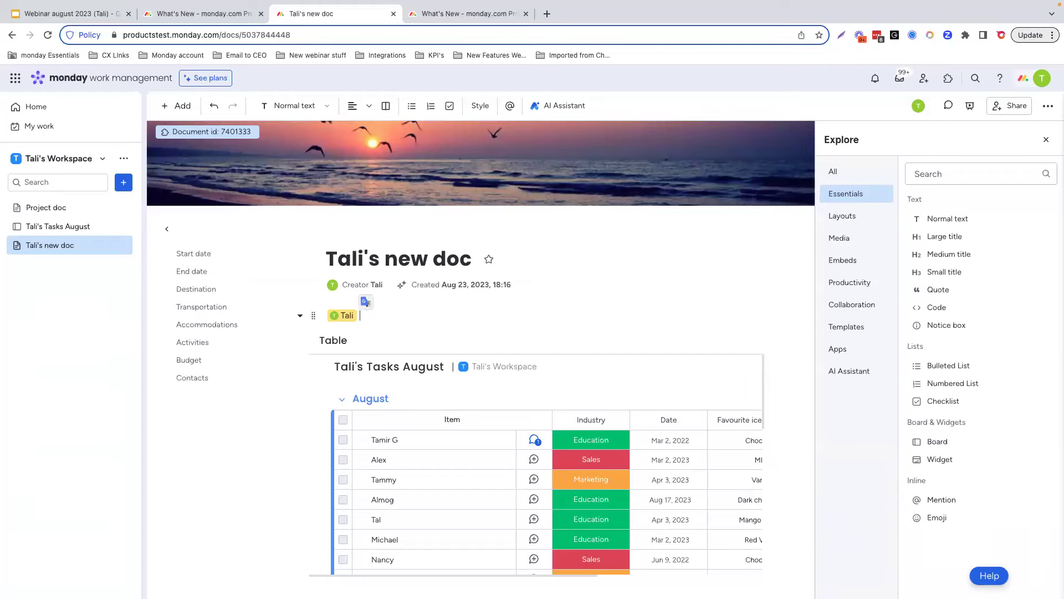
key("Down")
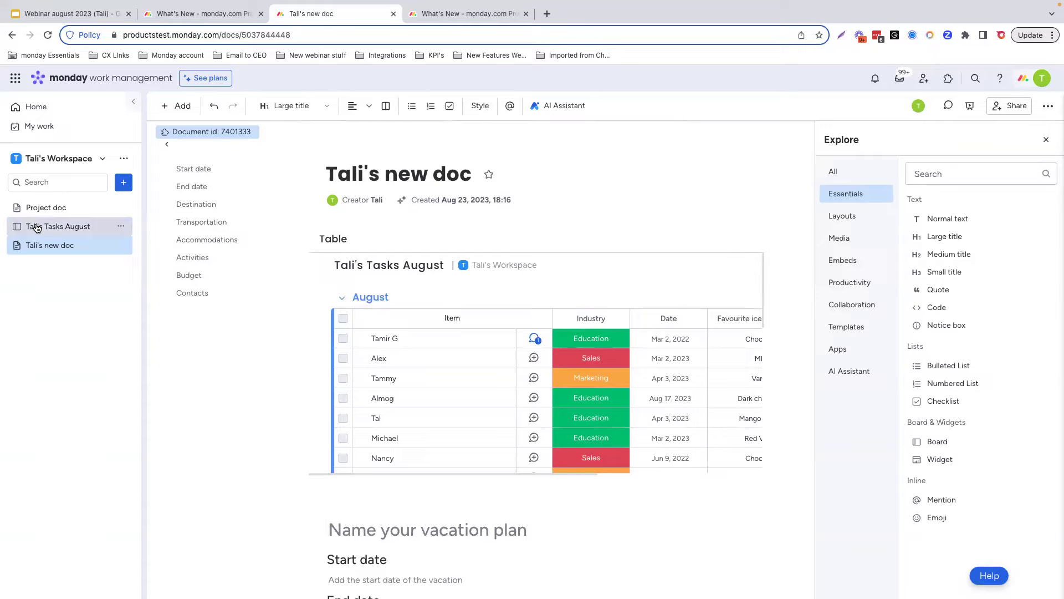
Step: On the Tasks August board, select the first, third and fifth August items and batch-set their Industry to Marketing
left_click(57, 229)
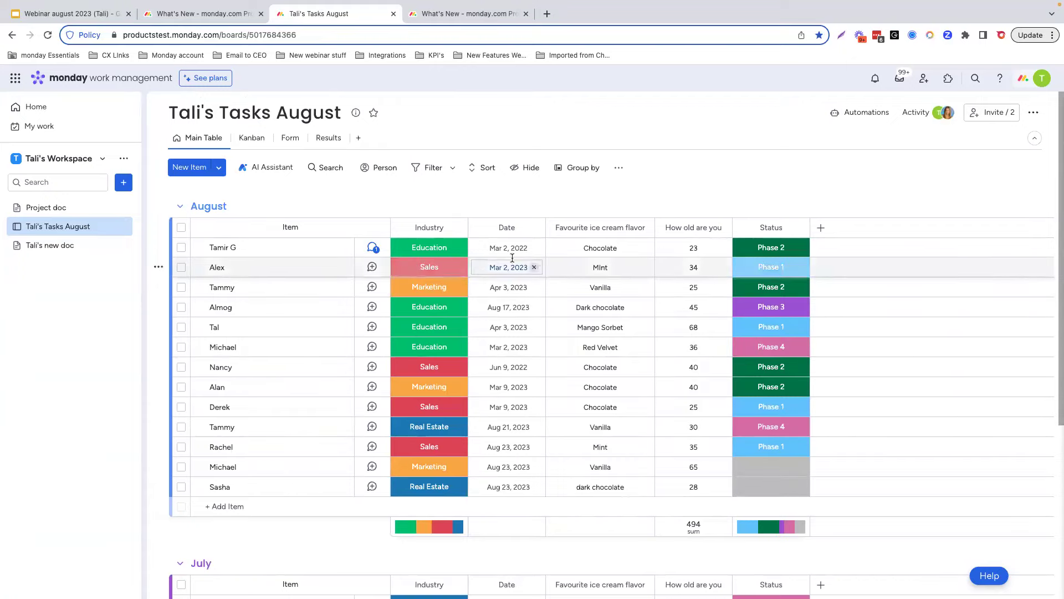
left_click(182, 247)
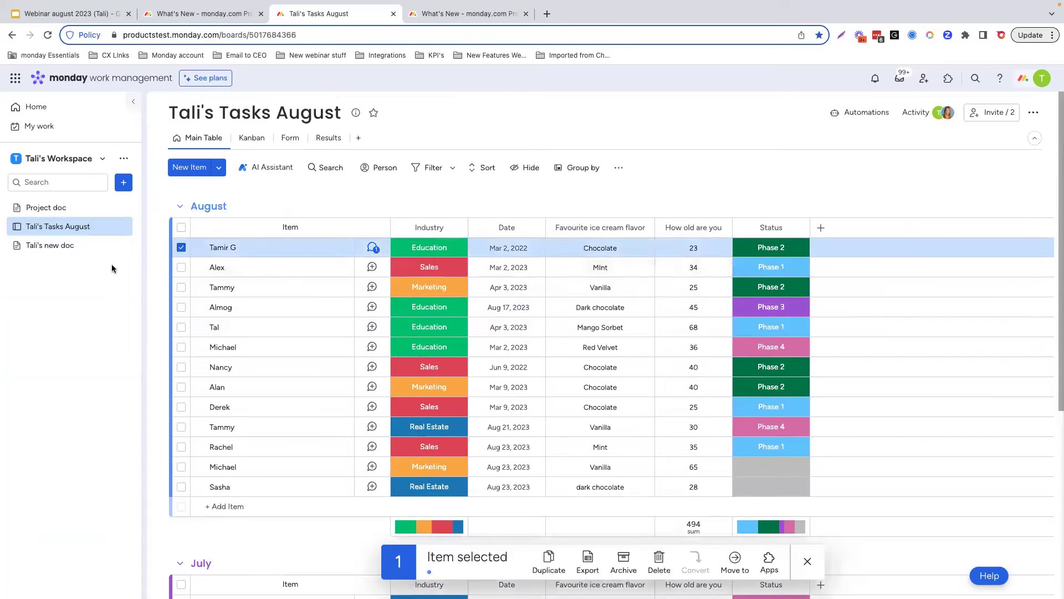
left_click(180, 248)
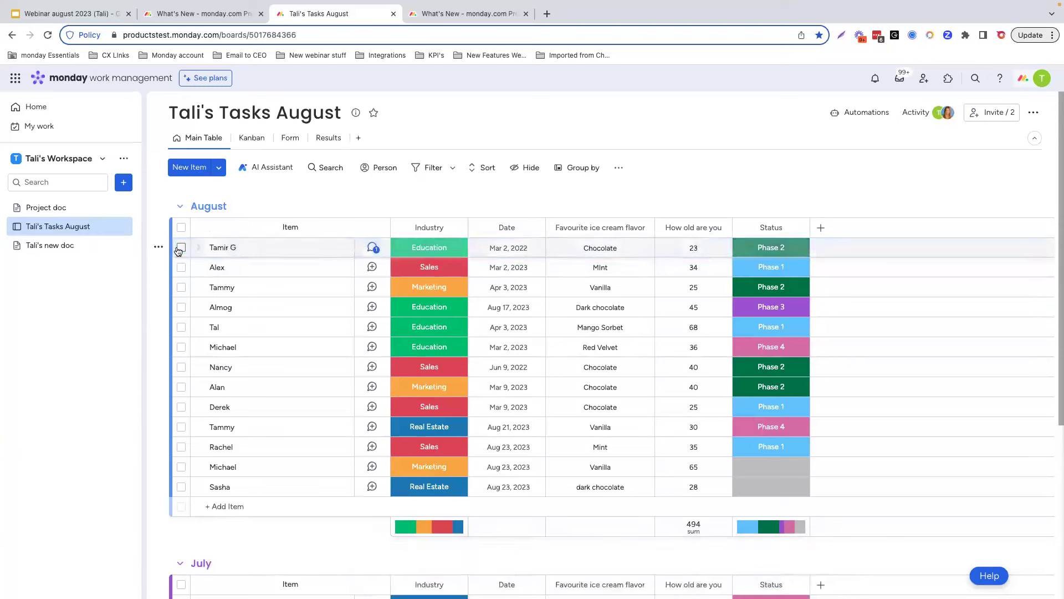
left_click(182, 247)
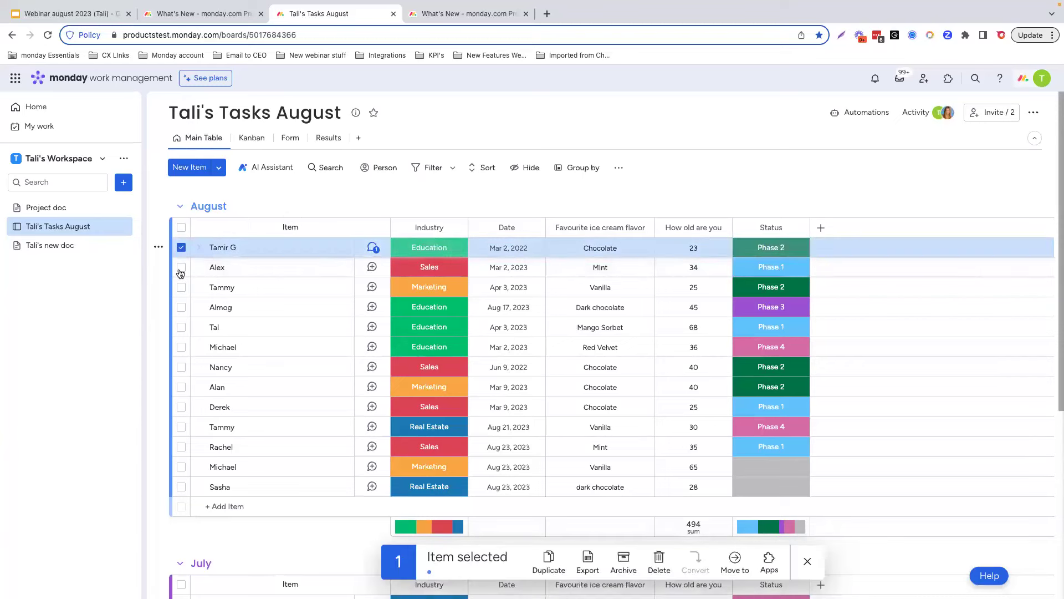
left_click(182, 287)
left_click(180, 327)
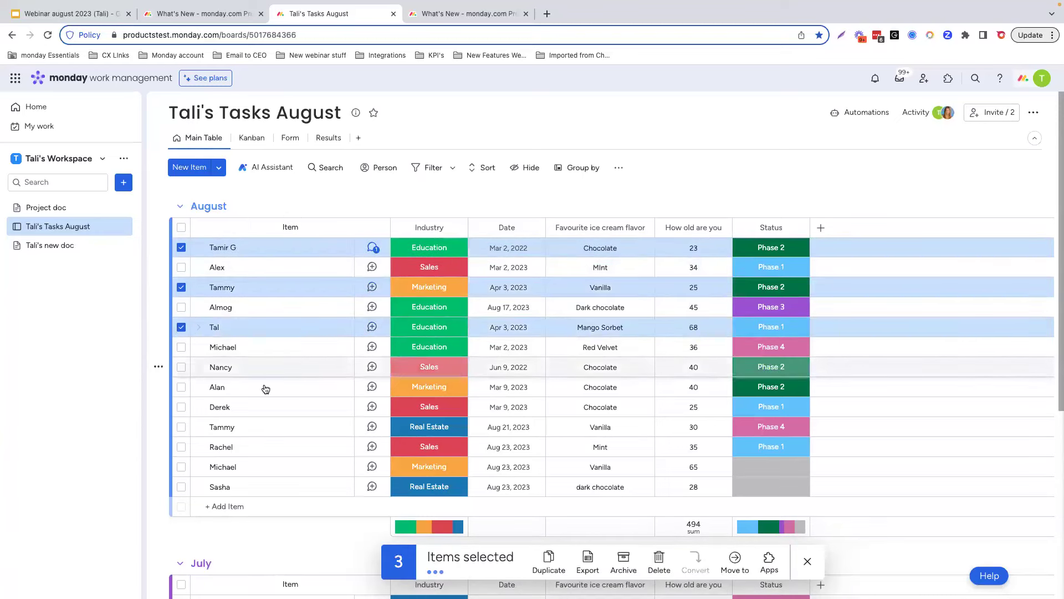
left_click(415, 333)
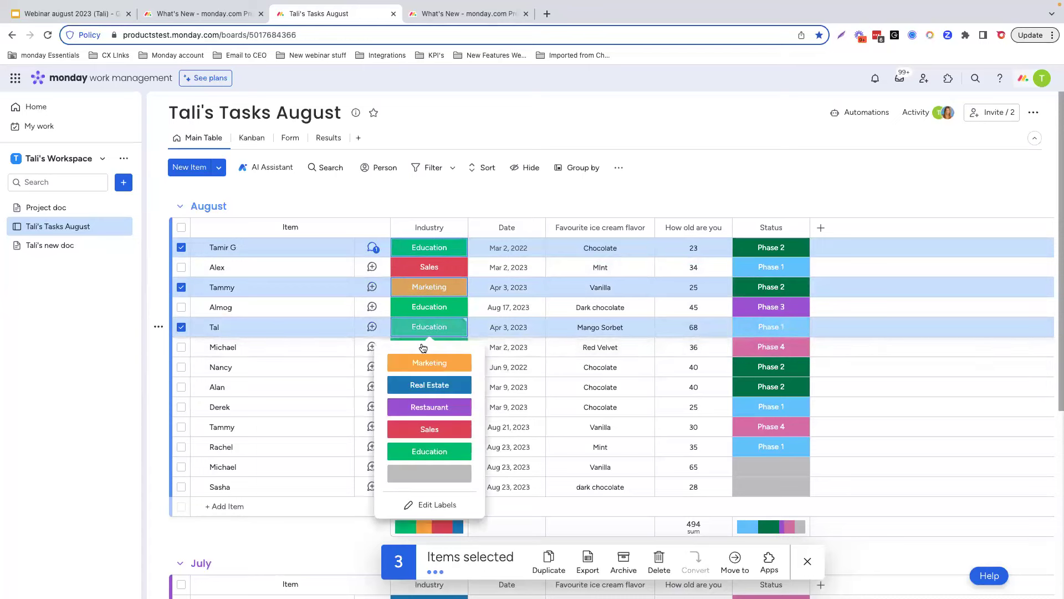
left_click(427, 348)
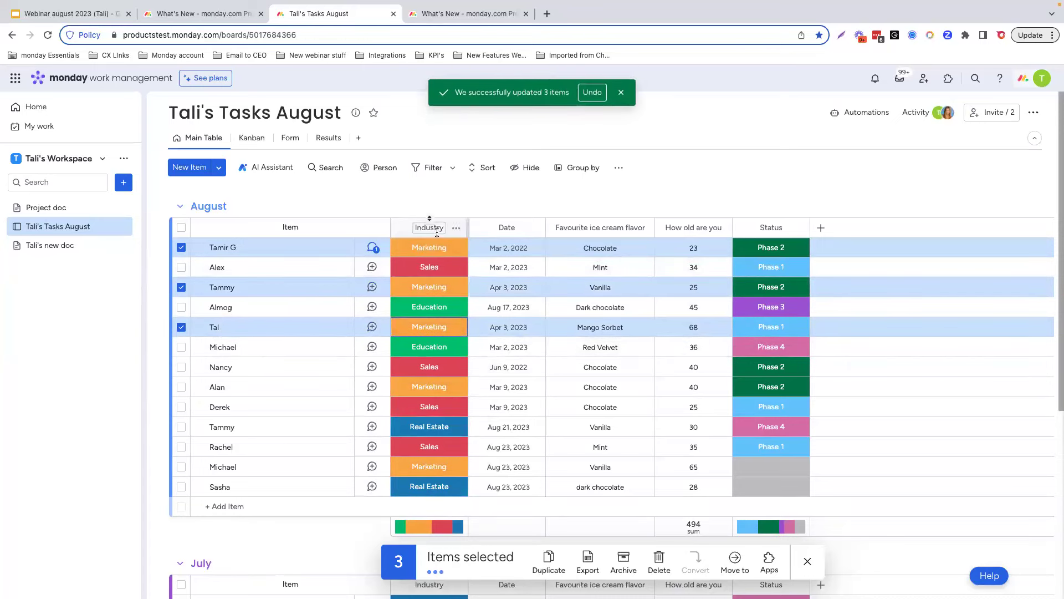
Step: Replace the current selection with all August items, batch-set their Date to Mar 9, 2022, and clear the selection
left_click(182, 327)
left_click(181, 287)
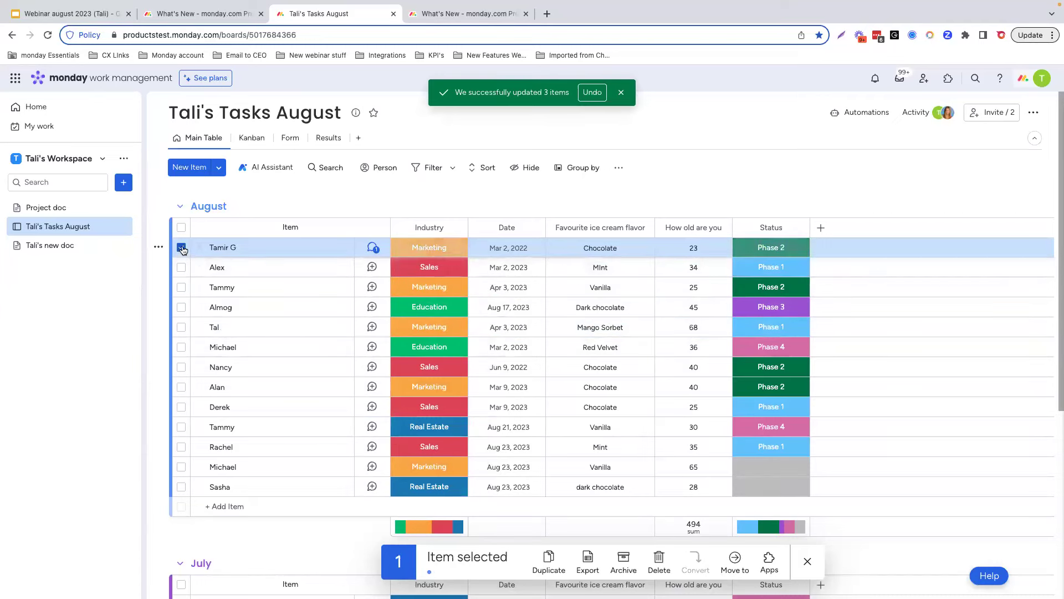
left_click(182, 227)
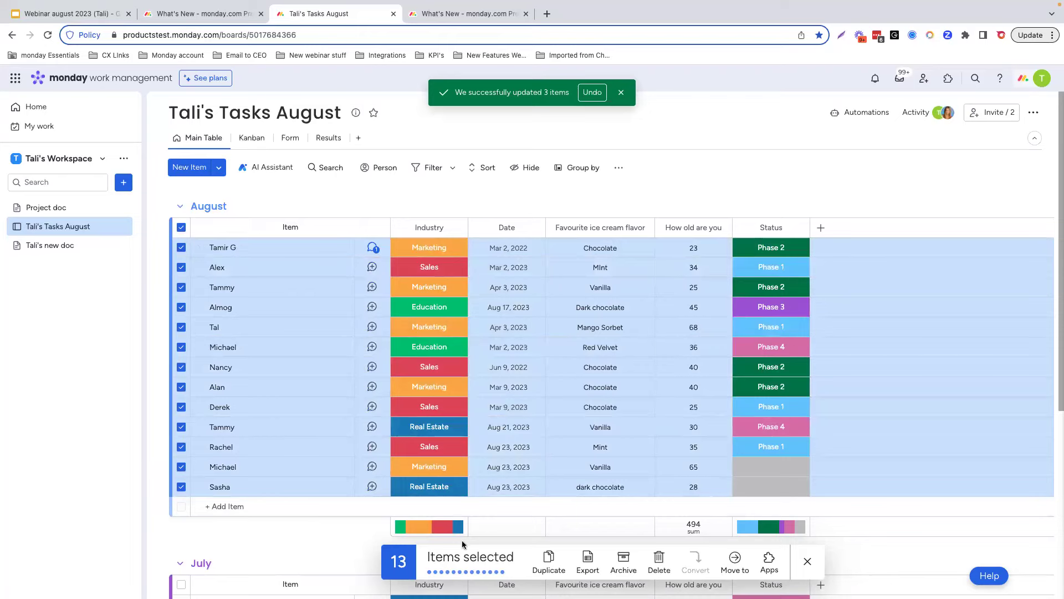
left_click(505, 252)
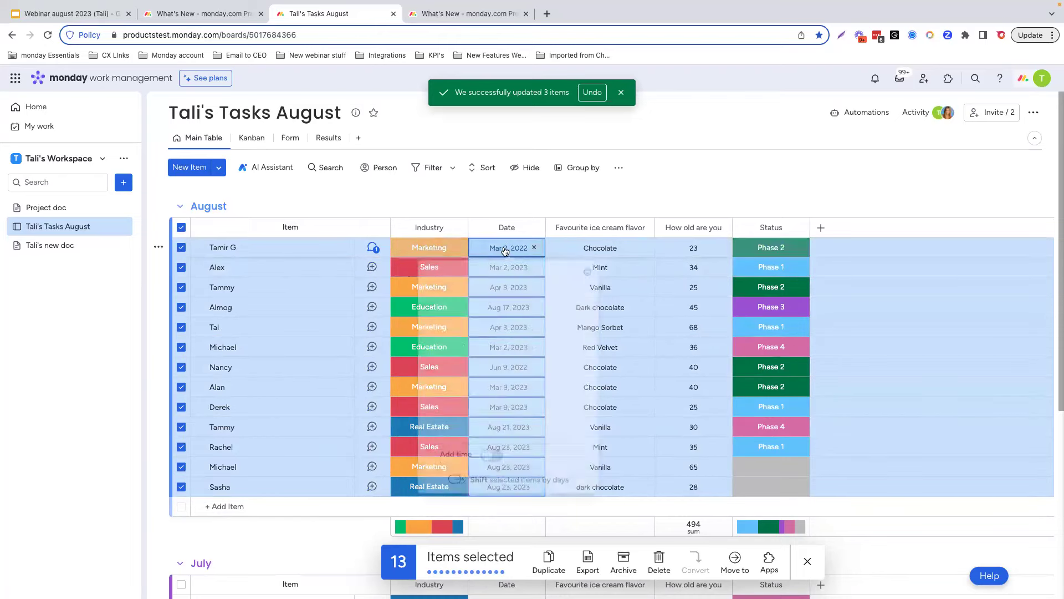
left_click(487, 367)
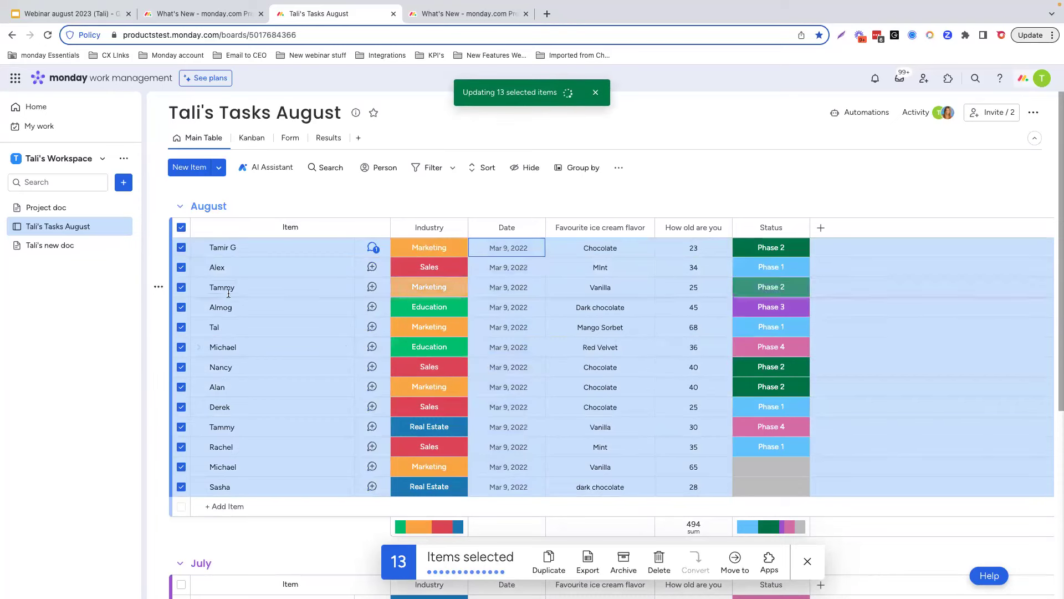
left_click(181, 228)
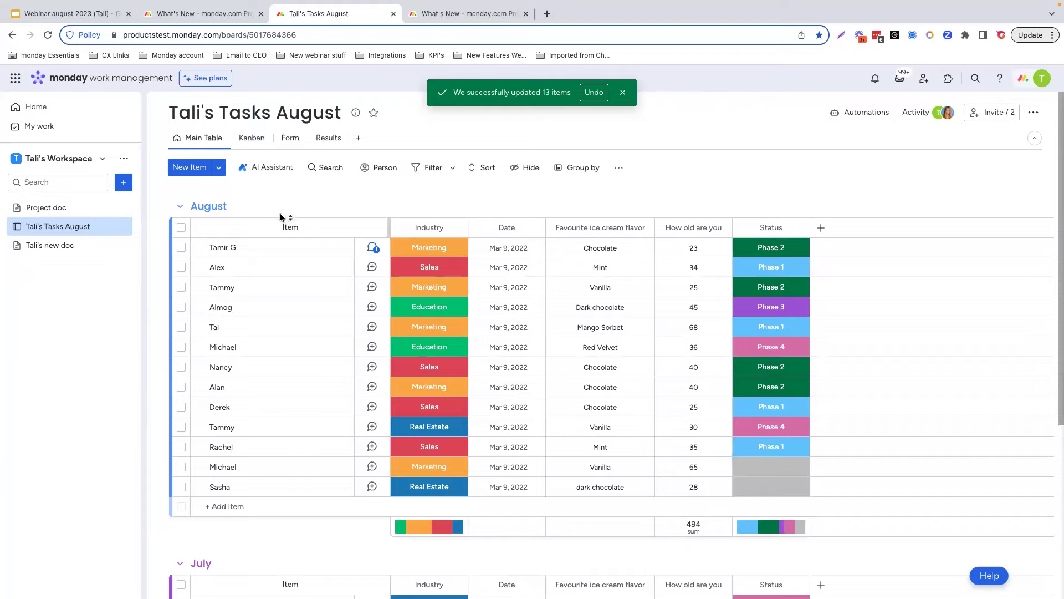
left_click(622, 92)
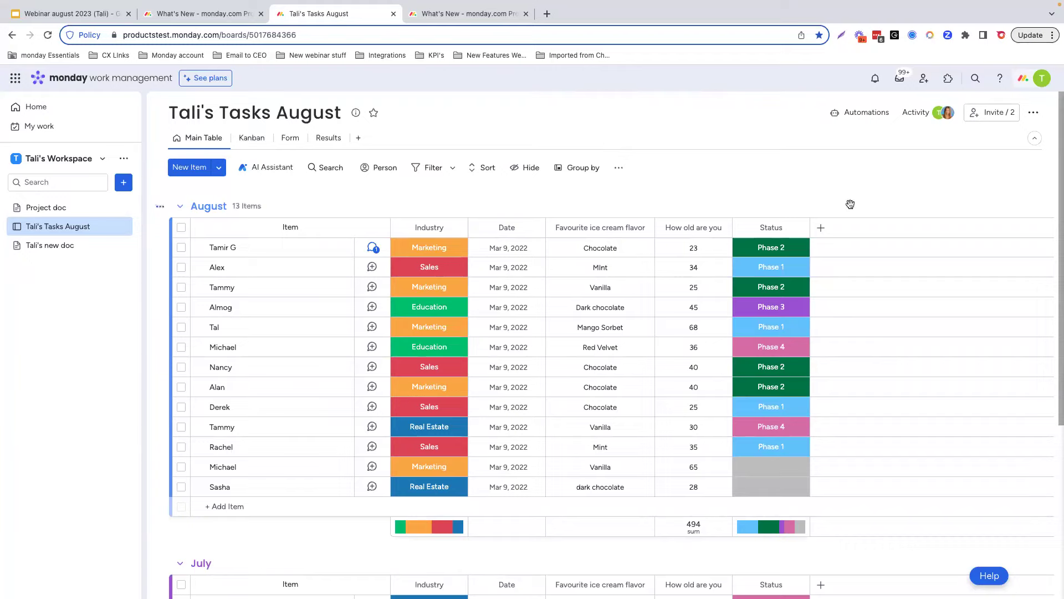
Step: Look up the AI features in monday.labs by filtering for "ai", and close the feature list
left_click(1032, 81)
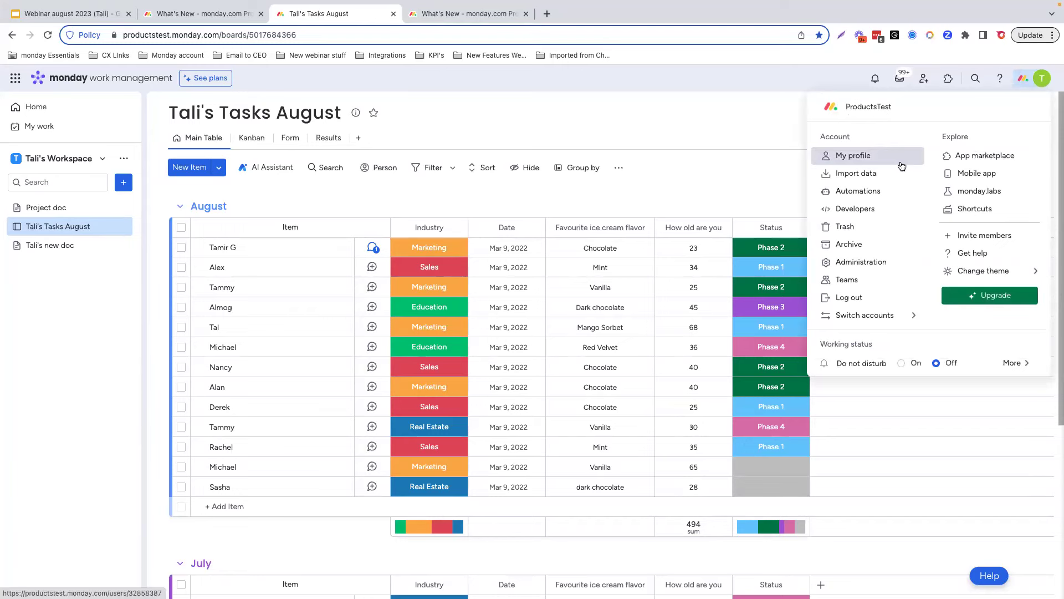
left_click(983, 191)
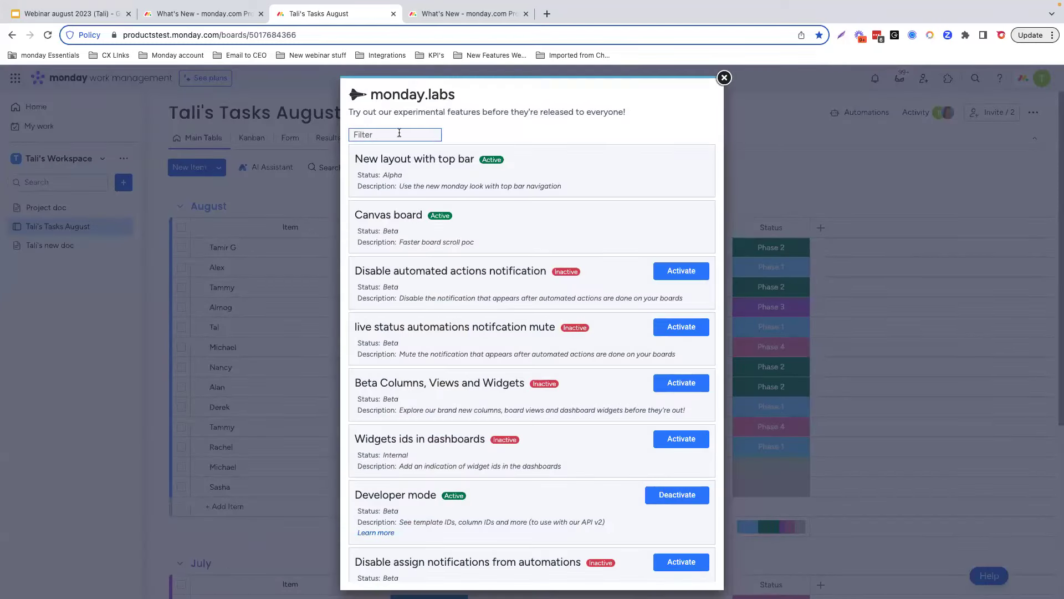
type("ai")
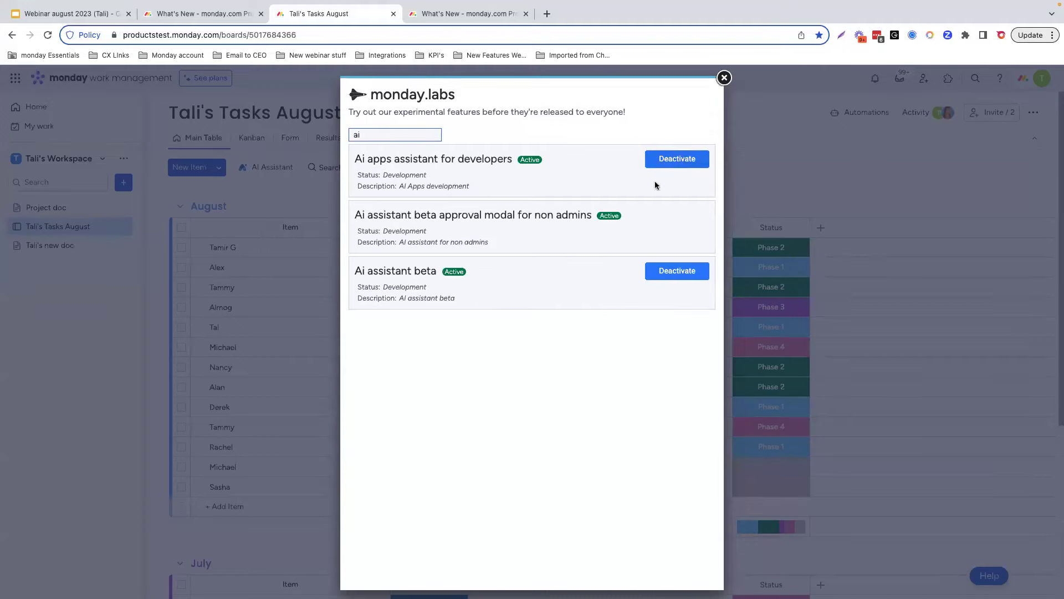
key("BackSpace")
key("BackSpace")
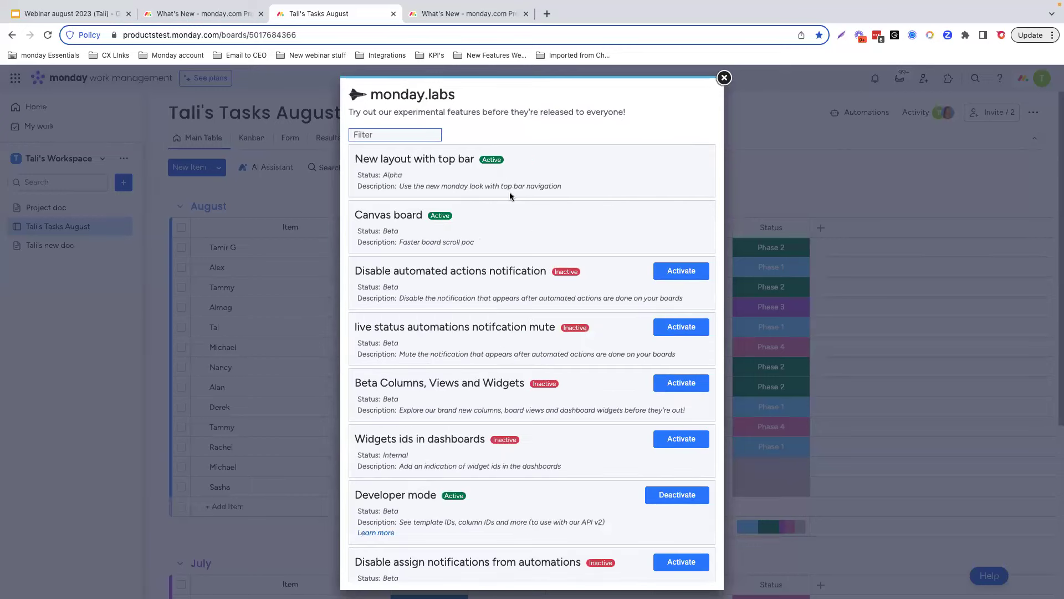
type("ai")
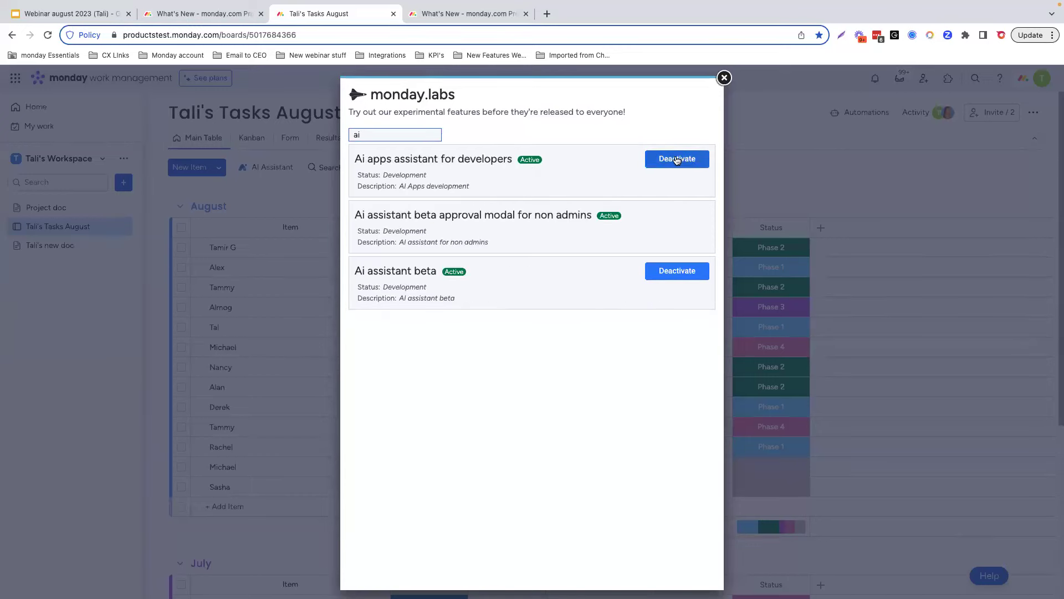
left_click(724, 78)
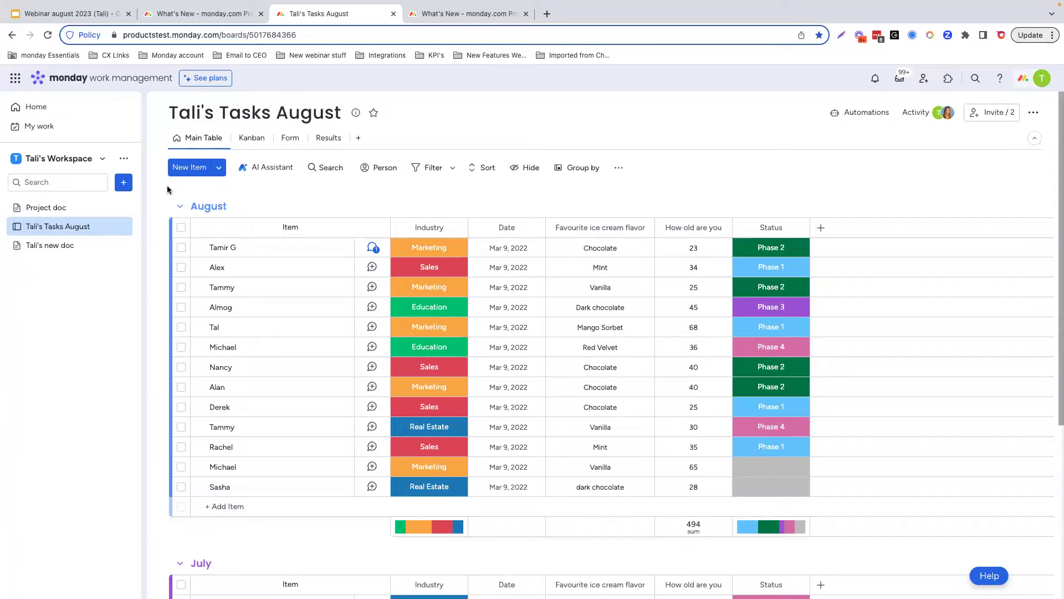
Step: View the options for changing the Tasks August board's type to Shareable or Private
left_click(121, 226)
mouse_move(171, 312)
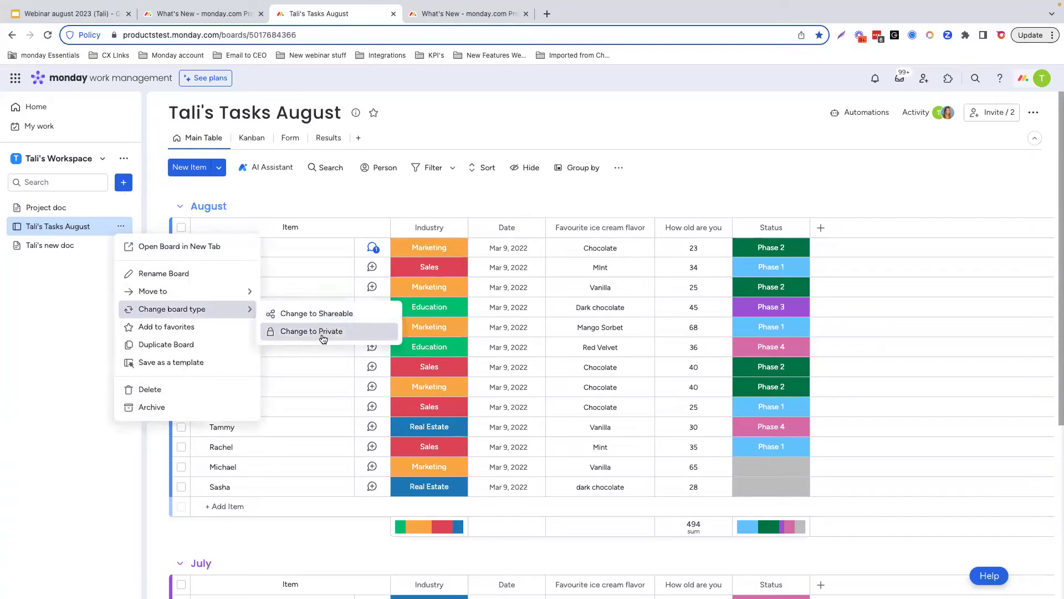
left_click(238, 189)
Step: Preview the Shareable privacy option in the settings for a new board, without creating the board
left_click(124, 182)
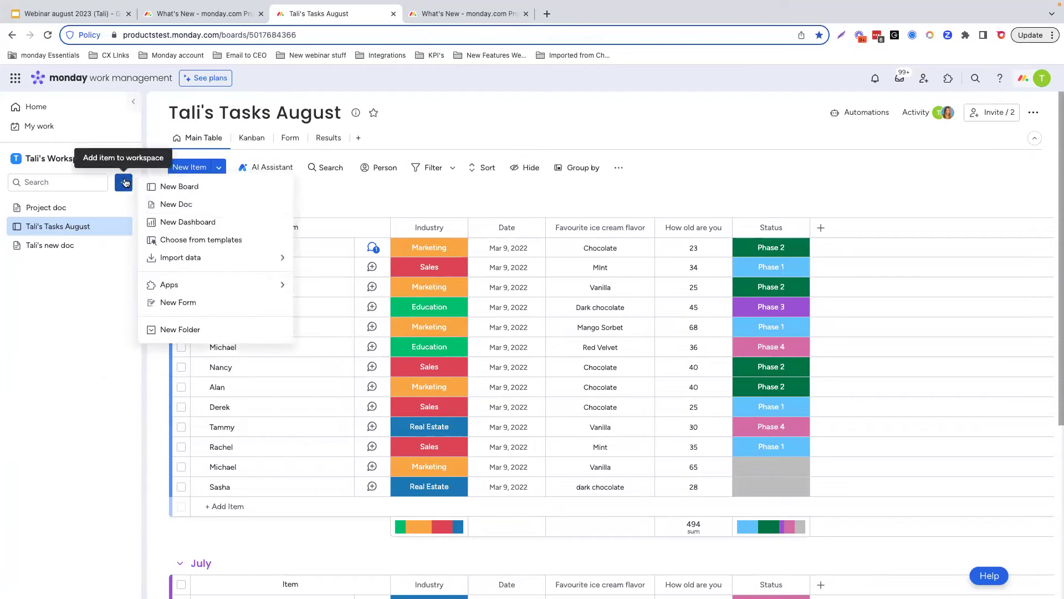
left_click(178, 190)
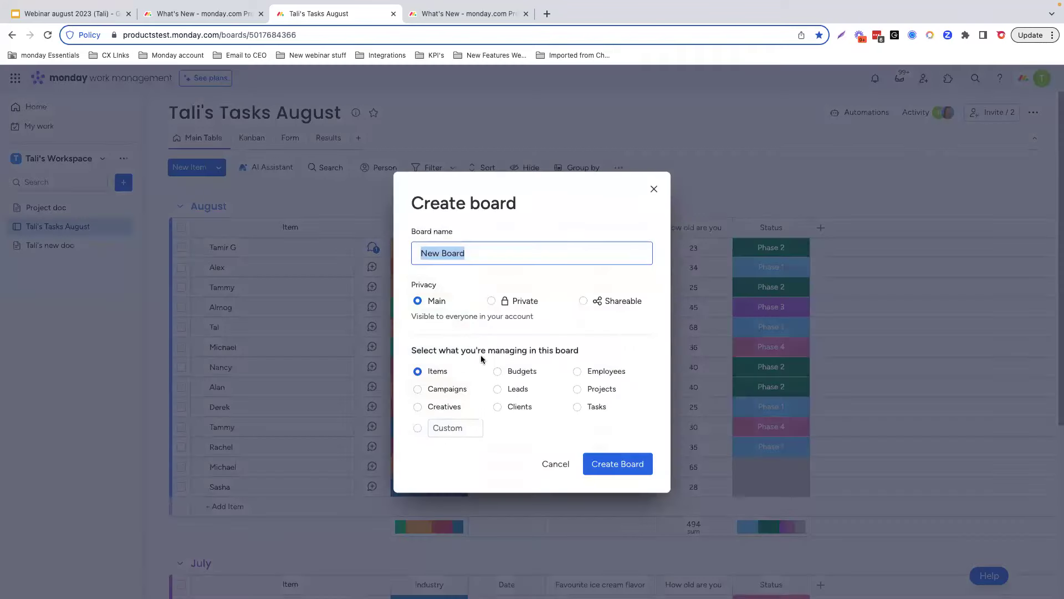
left_click(583, 301)
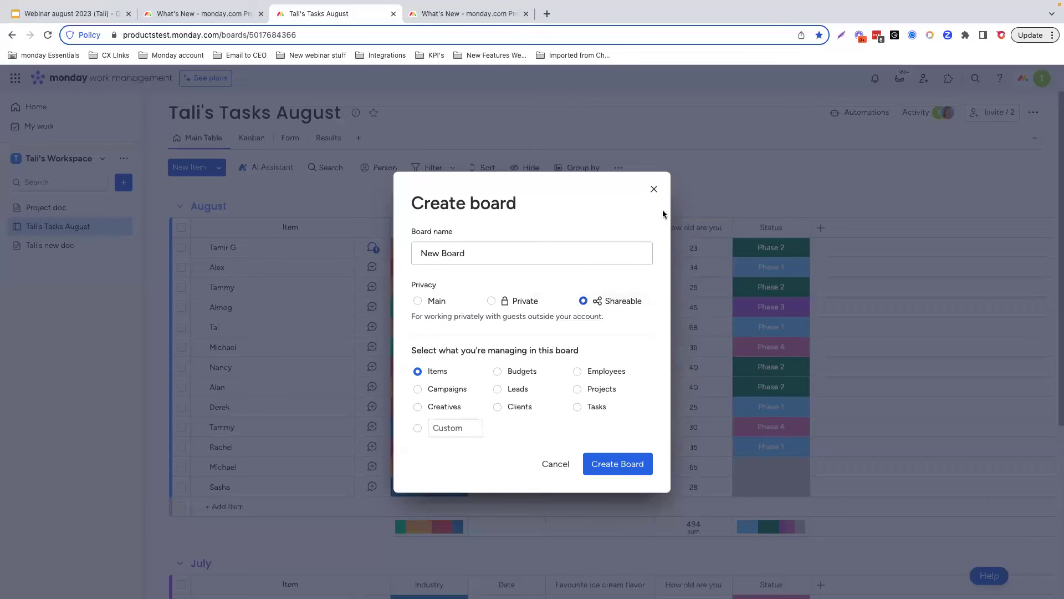
left_click(654, 190)
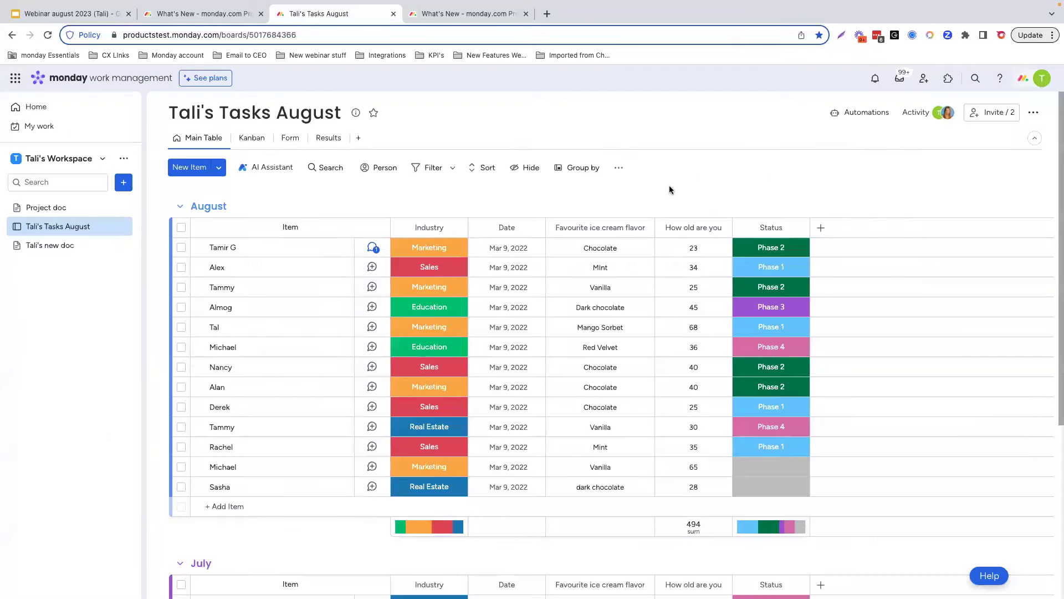
Step: View the form for inviting people by email to work management, and close it
left_click(924, 79)
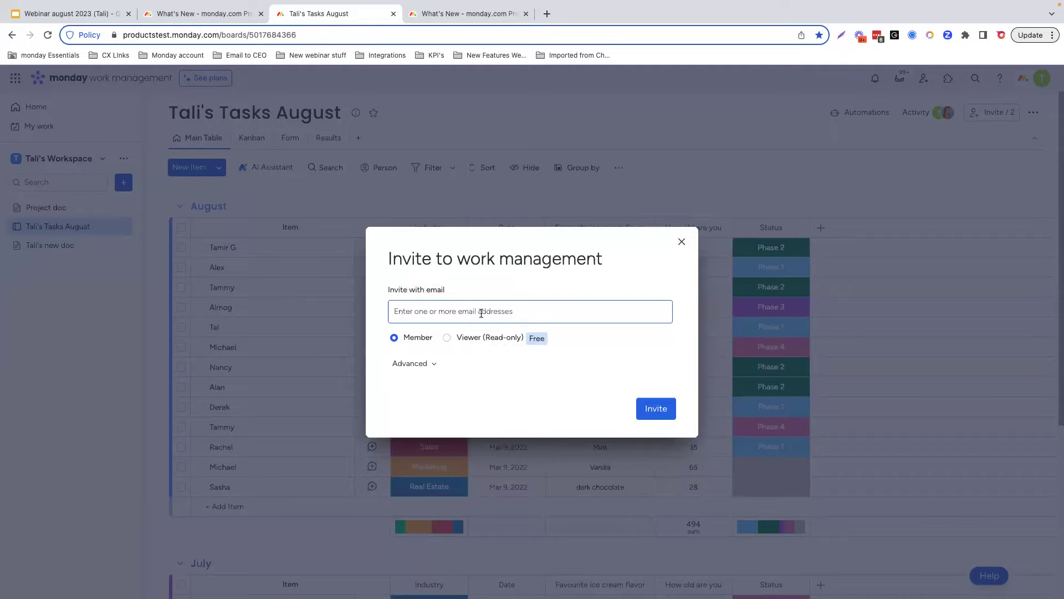
left_click(682, 242)
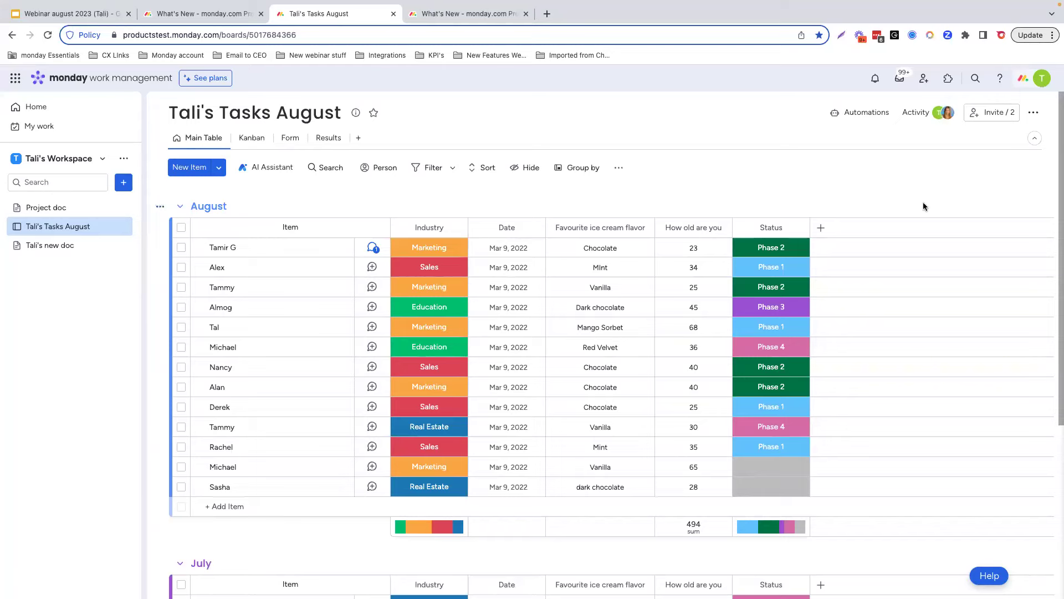
Step: Examine the Tasks August board's notification settings, including the option to mute all notifications for all board members
left_click(1034, 114)
mouse_move(994, 176)
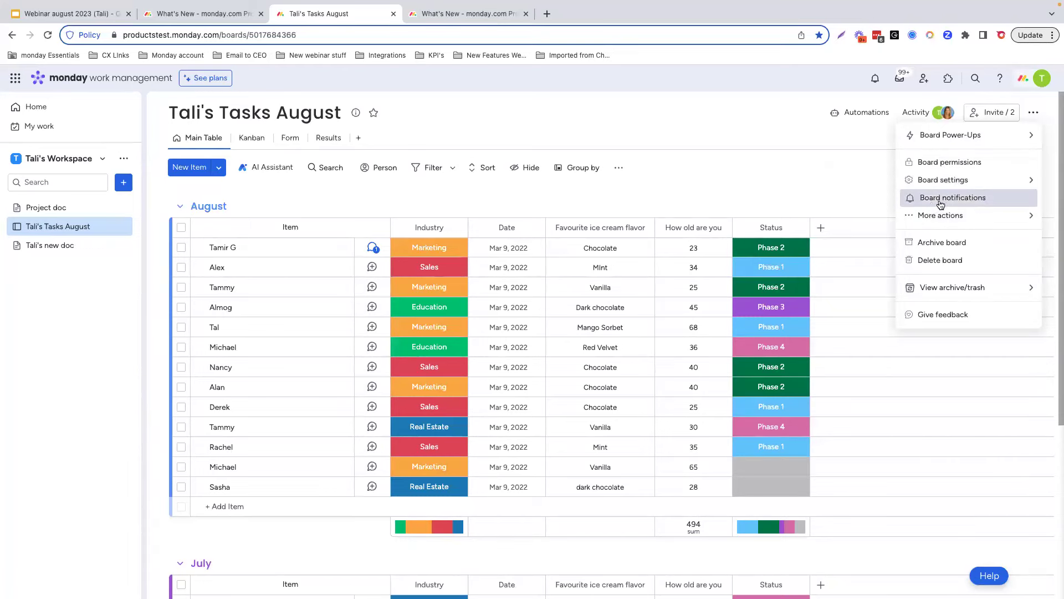
left_click(921, 201)
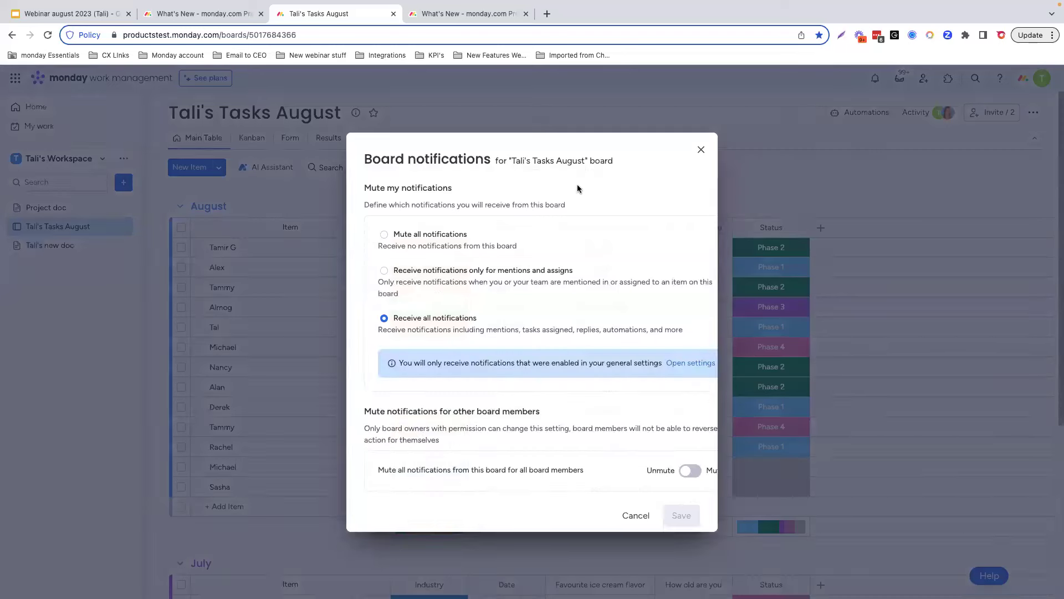
left_click_drag(505, 158, 606, 159)
left_click(498, 179)
left_click_drag(387, 472, 584, 471)
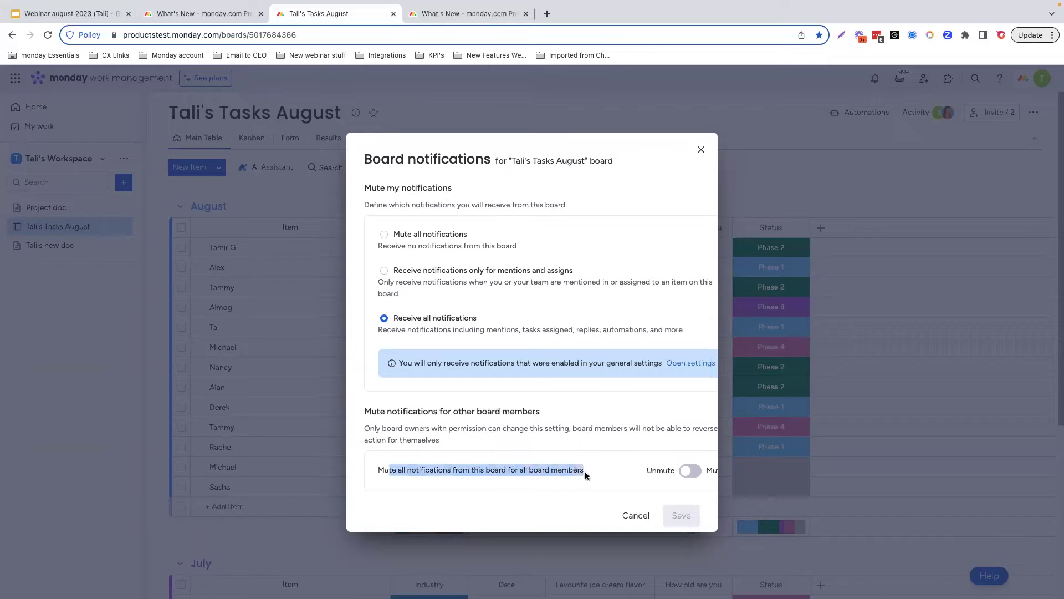
left_click(602, 478)
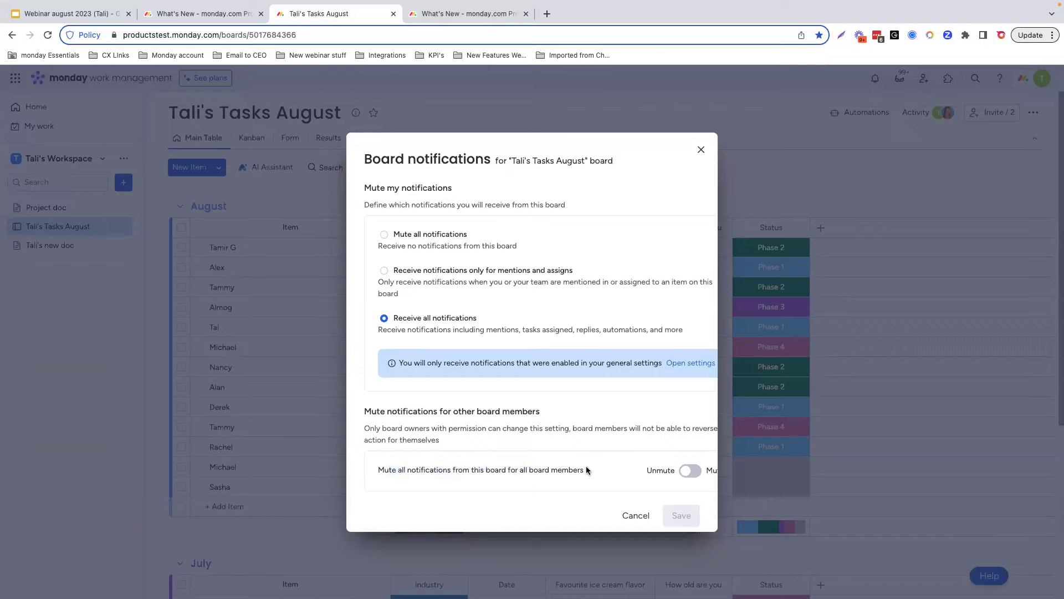
Step: Try muting all notifications from the board for all board members, revert the change, and close the settings without saving
left_click(691, 471)
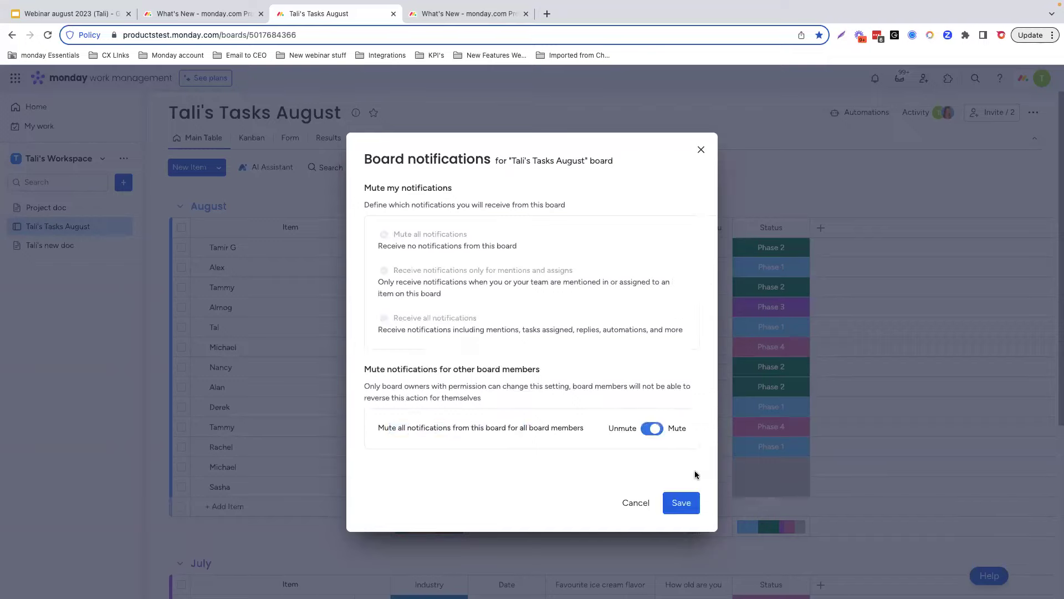
left_click(653, 430)
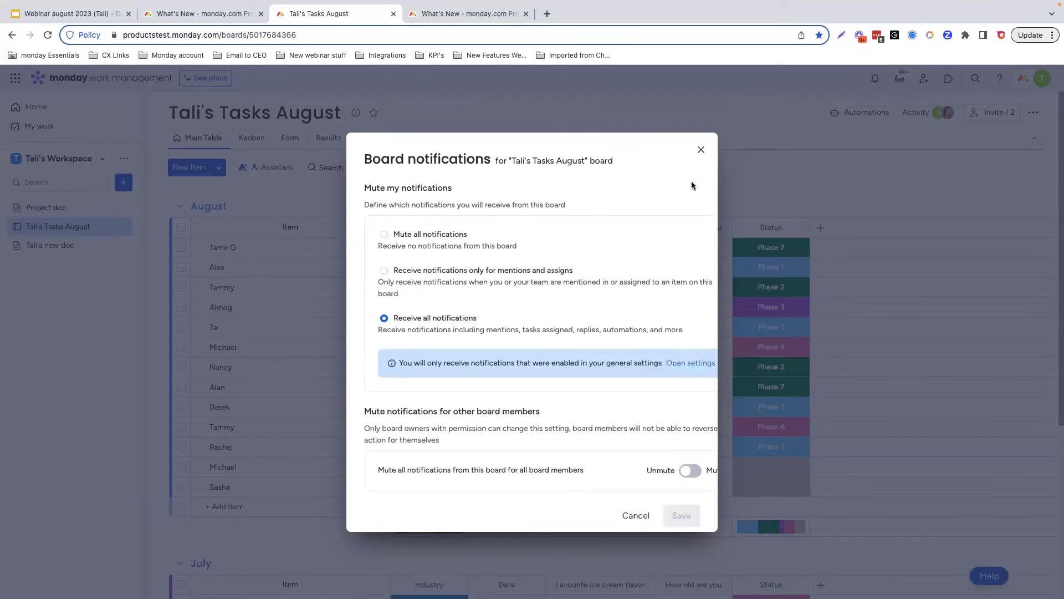
left_click(702, 152)
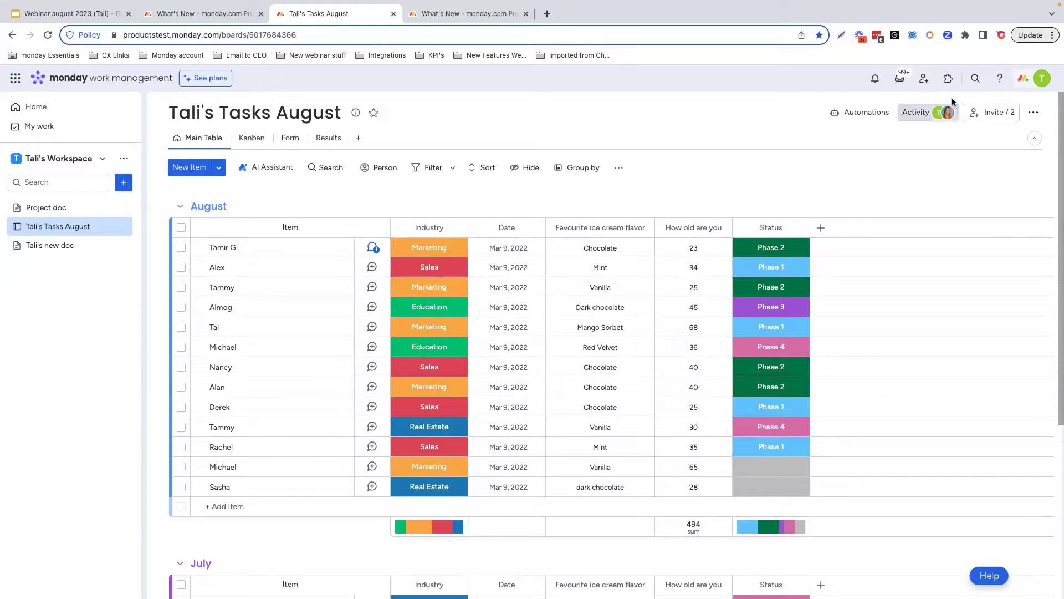
Step: Browse the app marketplace categories and open the SuperForm app from Best sellers
left_click(948, 80)
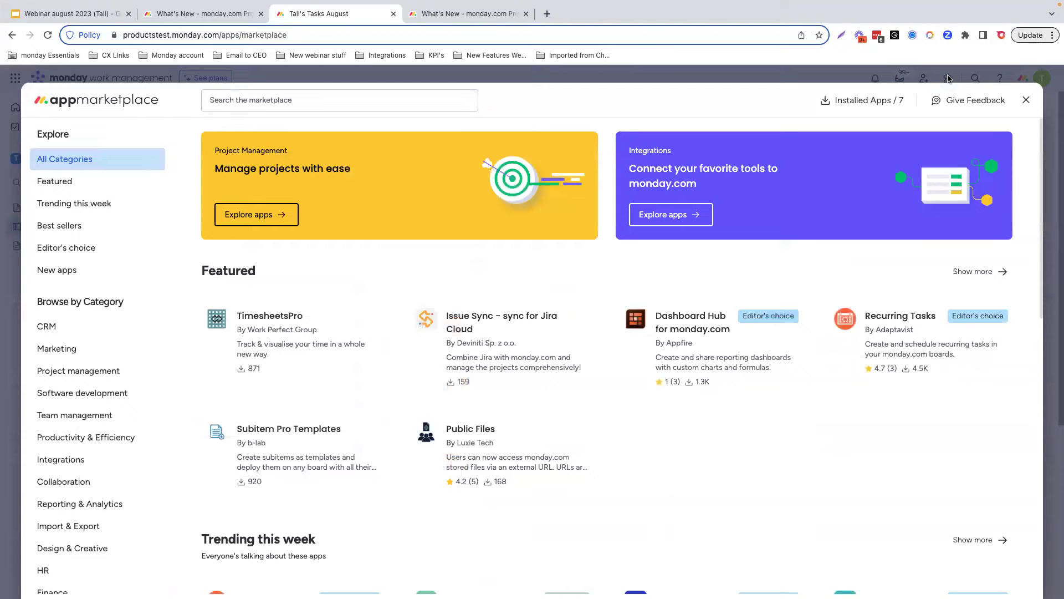
scroll(64, 416, "down", 3)
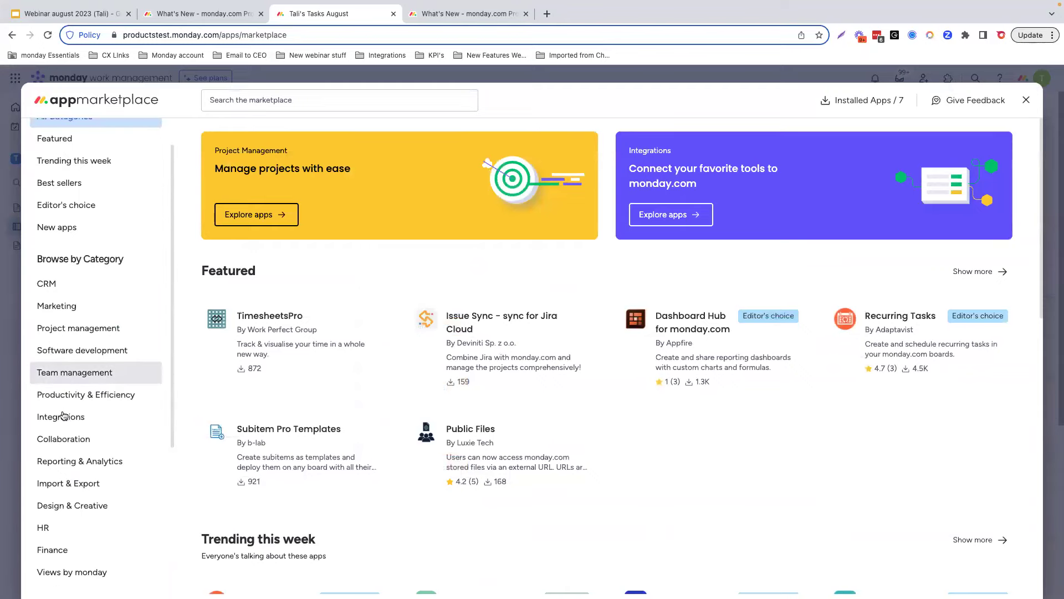
scroll(64, 415, "up", 3)
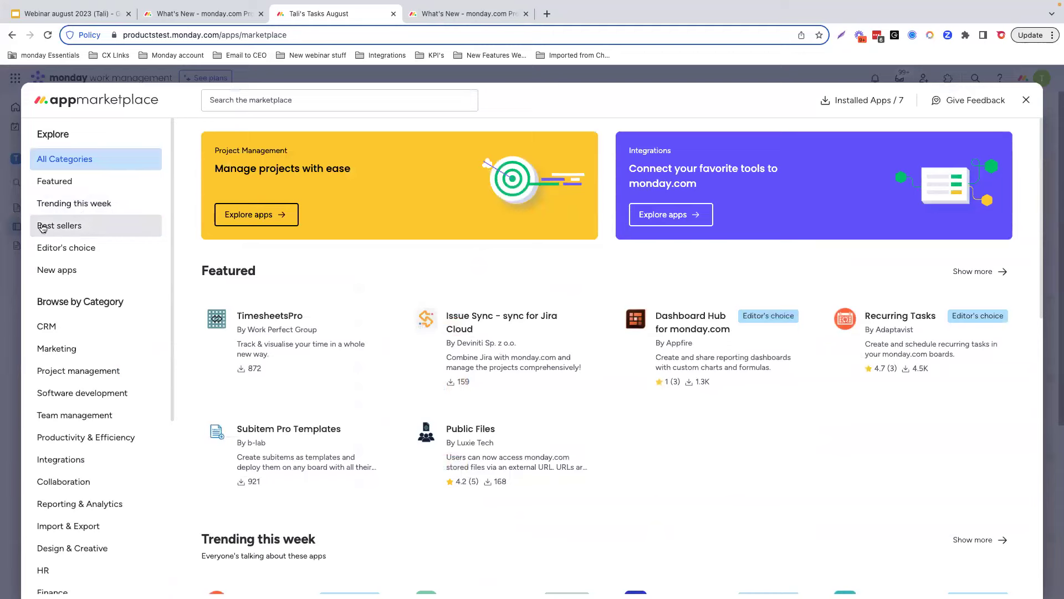
left_click(61, 235)
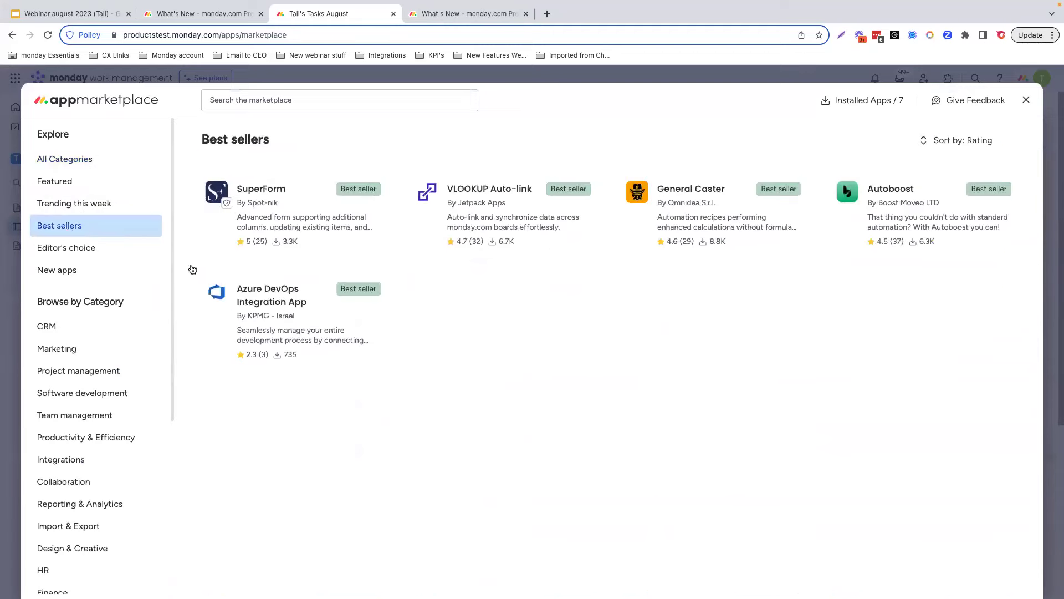
left_click(277, 211)
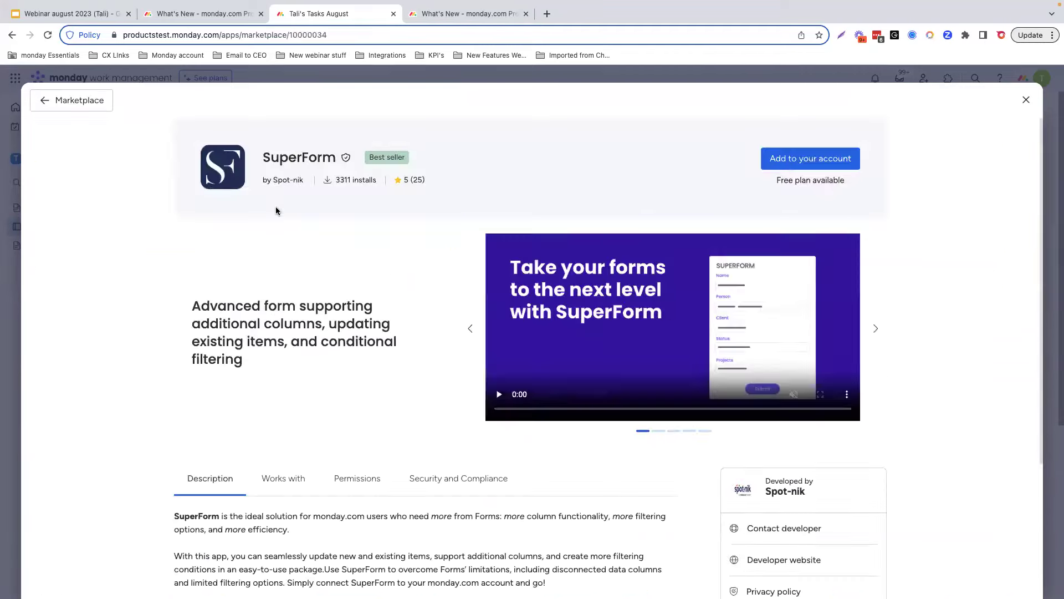
Step: Read through the SuperForm app's description and developer information
scroll(313, 425, "down", 2)
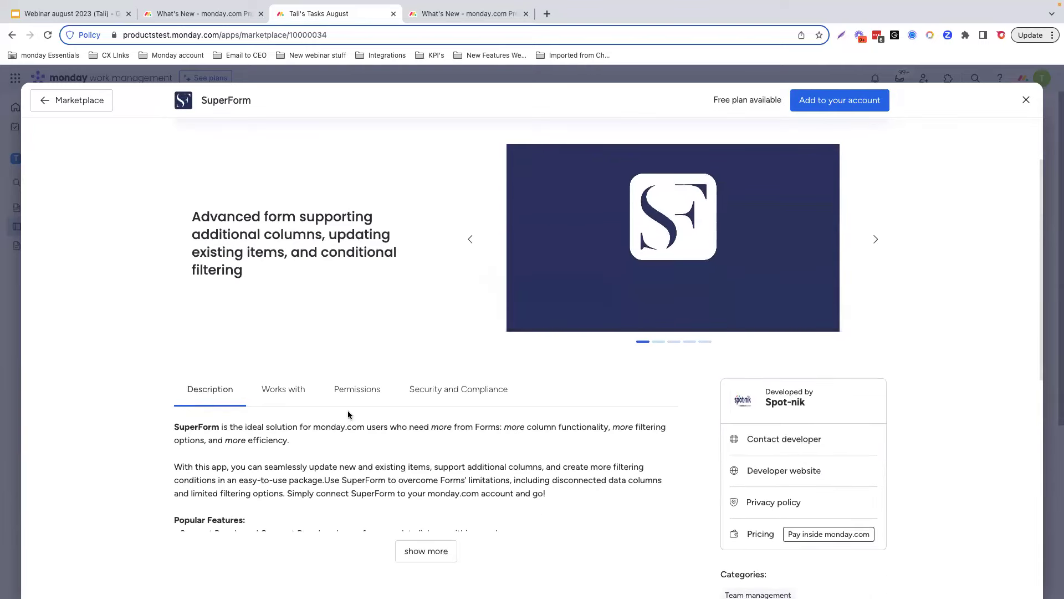
scroll(314, 426, "down", 2)
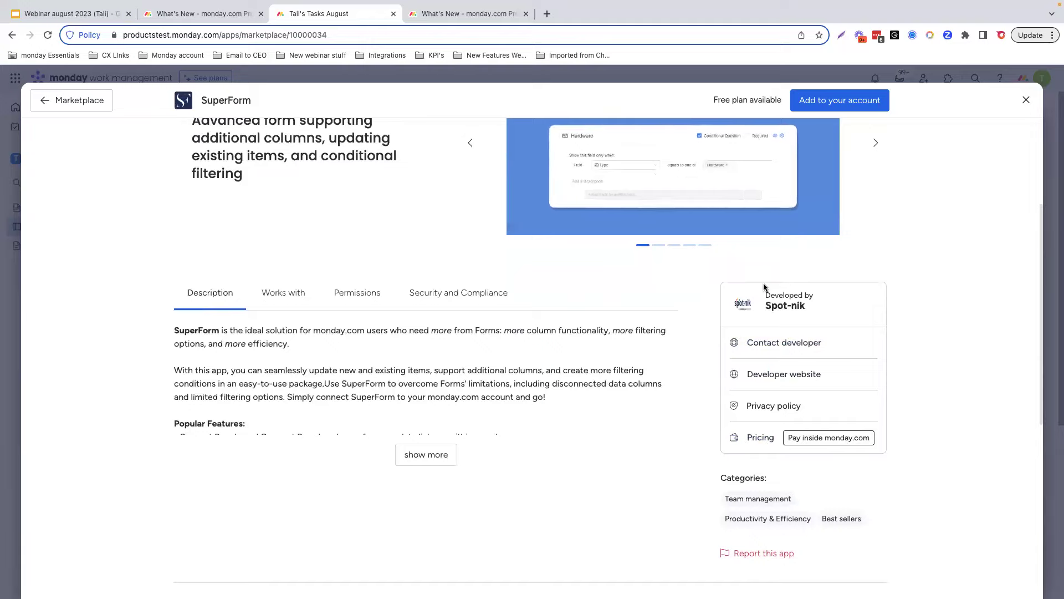
left_click_drag(765, 306, 807, 307)
left_click(847, 277)
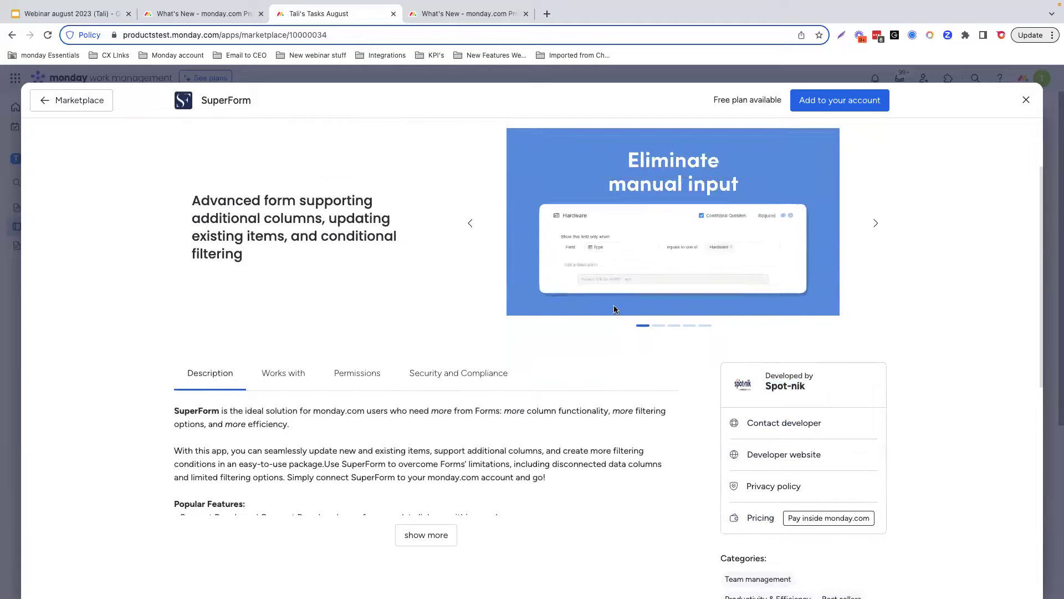
scroll(1035, 117, "up", 5)
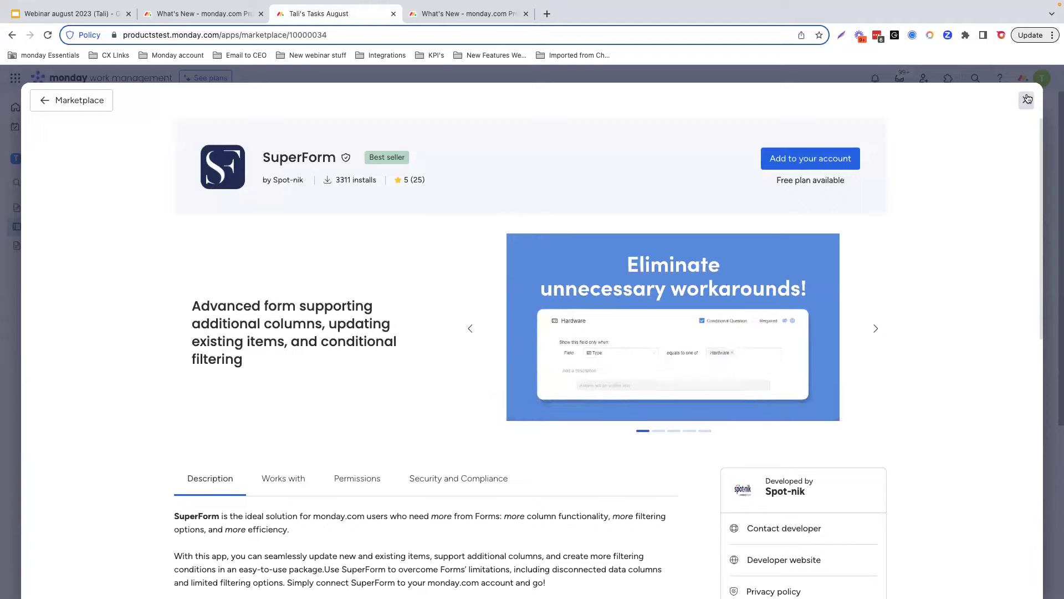
Step: Check the plan availability on the SuperForm app page and return to the Tasks August board
left_click_drag(775, 180, 846, 179)
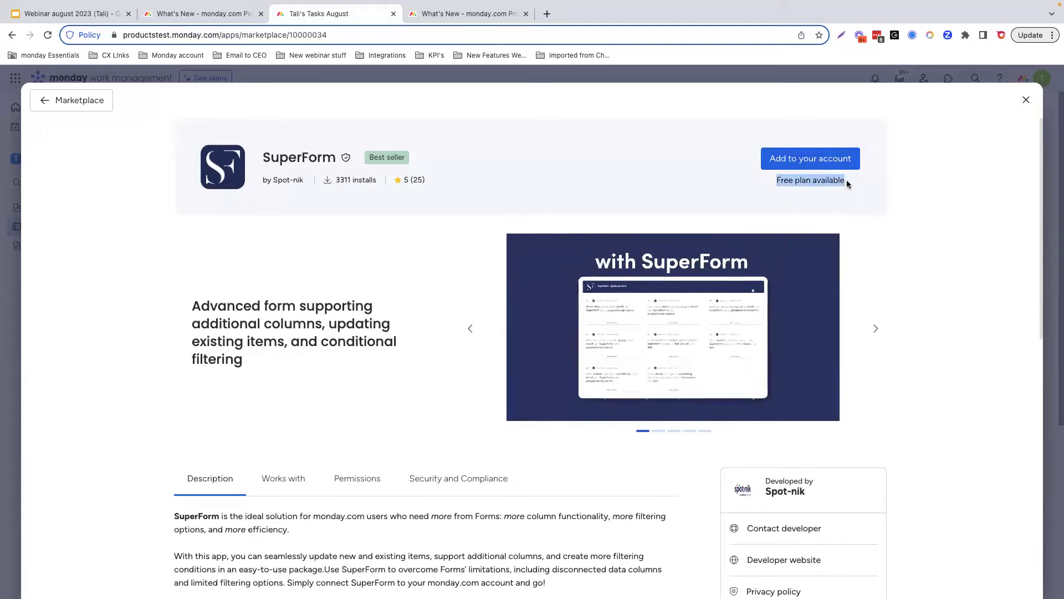
left_click(777, 191)
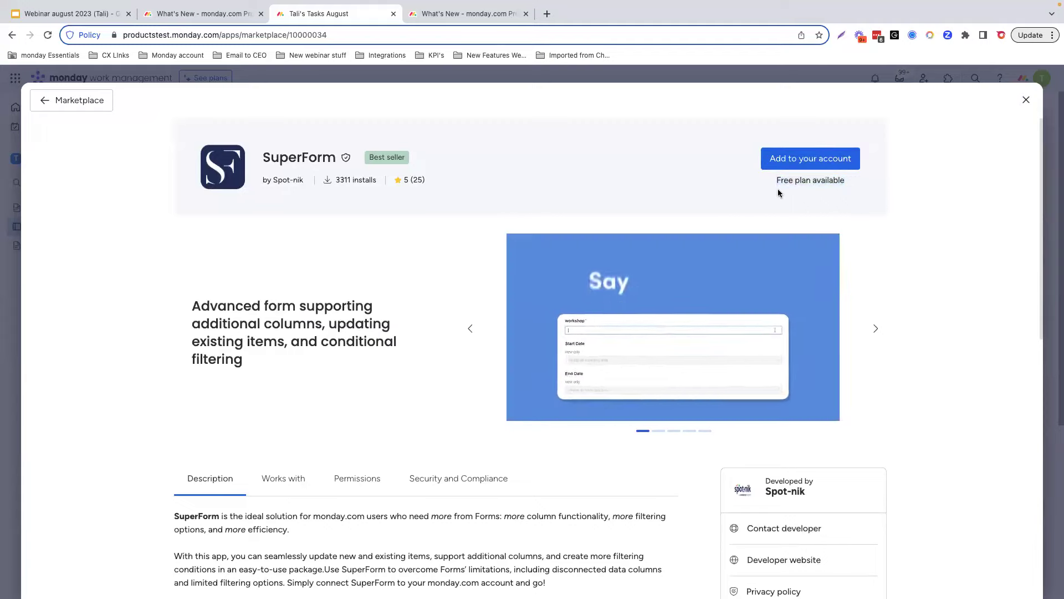
left_click(1026, 99)
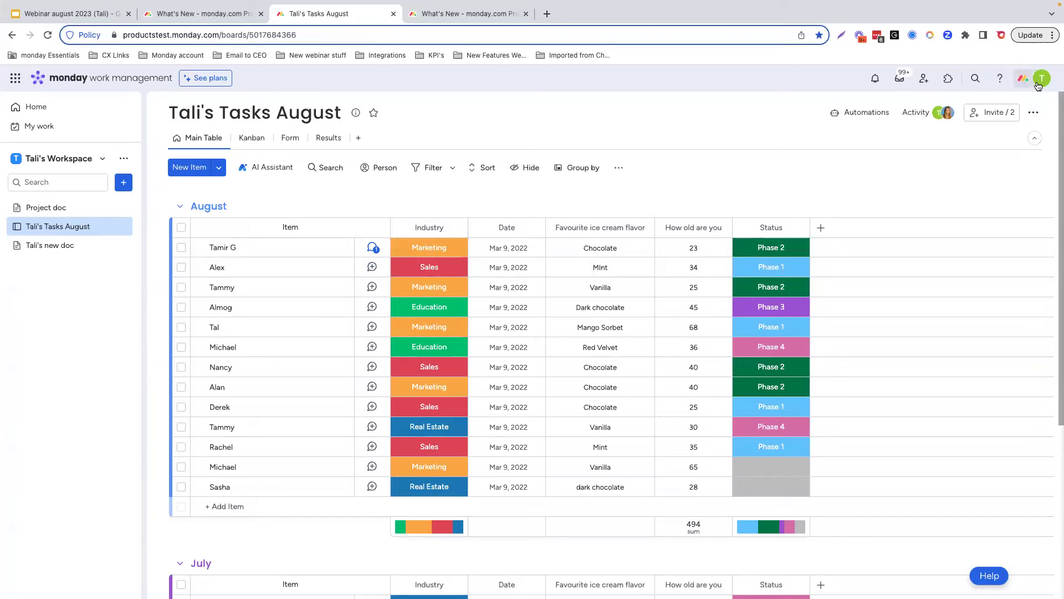
Step: Archive the first item in the August group and delete the item that follows it
left_click(181, 248)
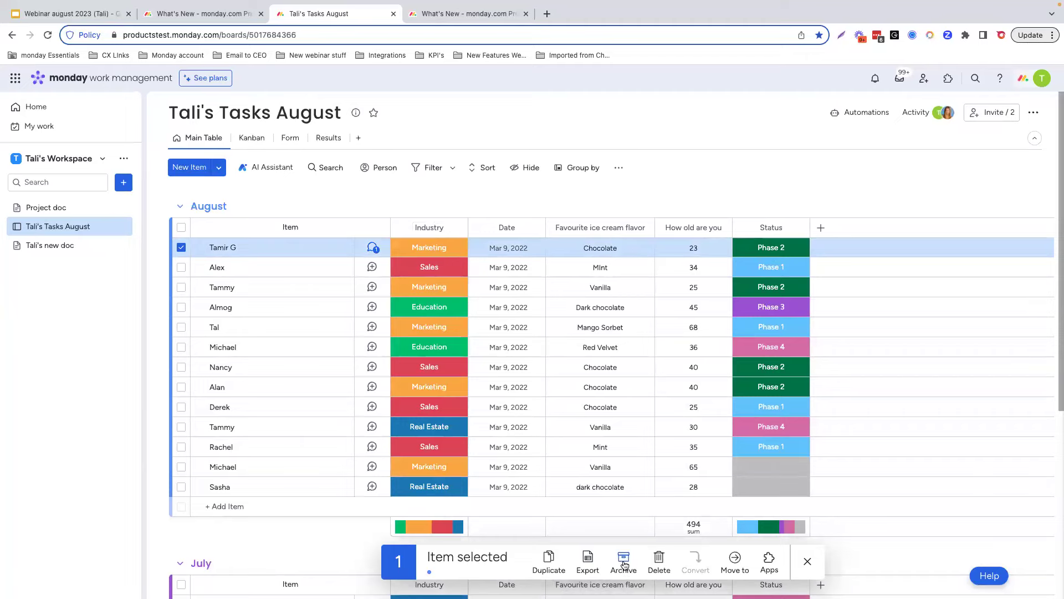
left_click(624, 562)
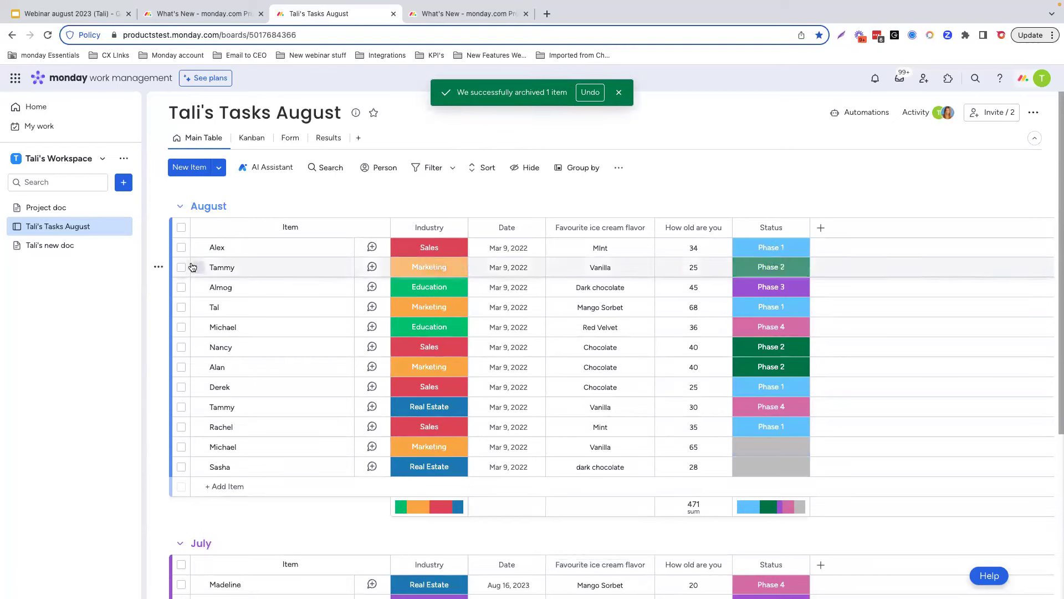
left_click(182, 248)
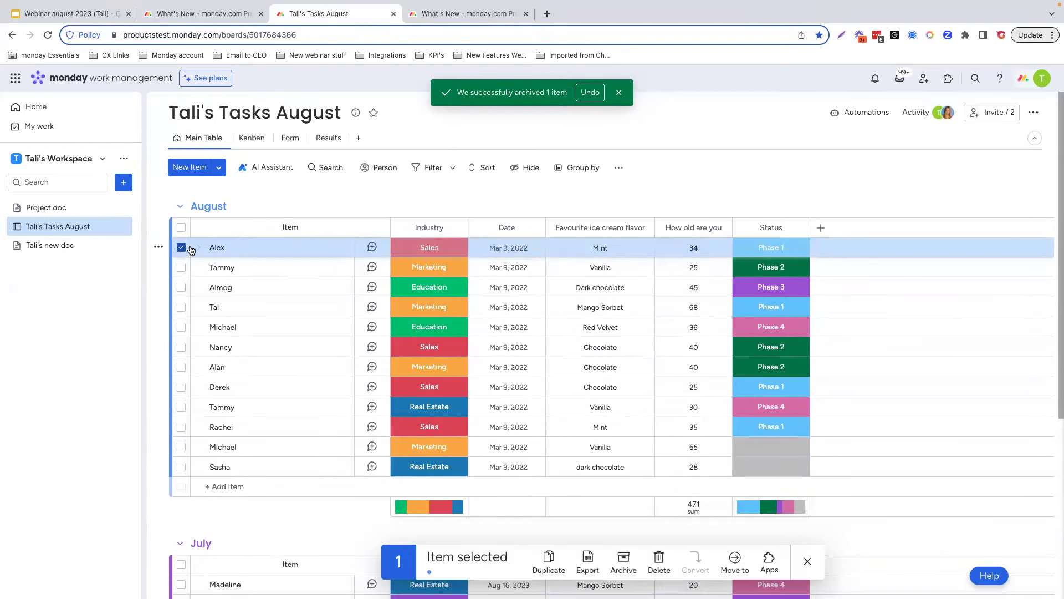
left_click(660, 561)
left_click(644, 354)
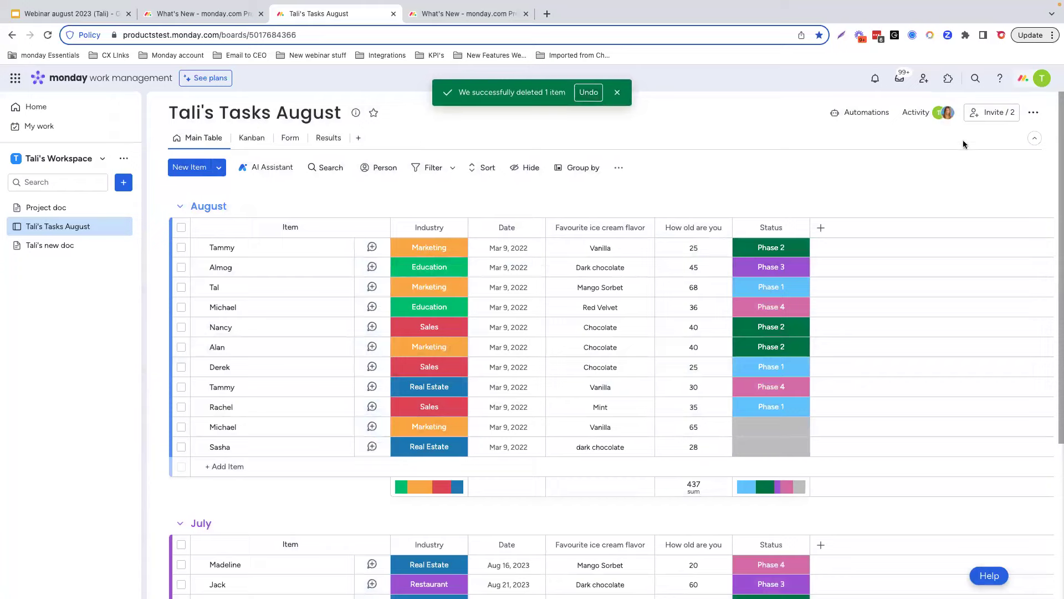
Step: Open the account's trash and restore the item just deleted from the Tasks August board
left_click(1028, 79)
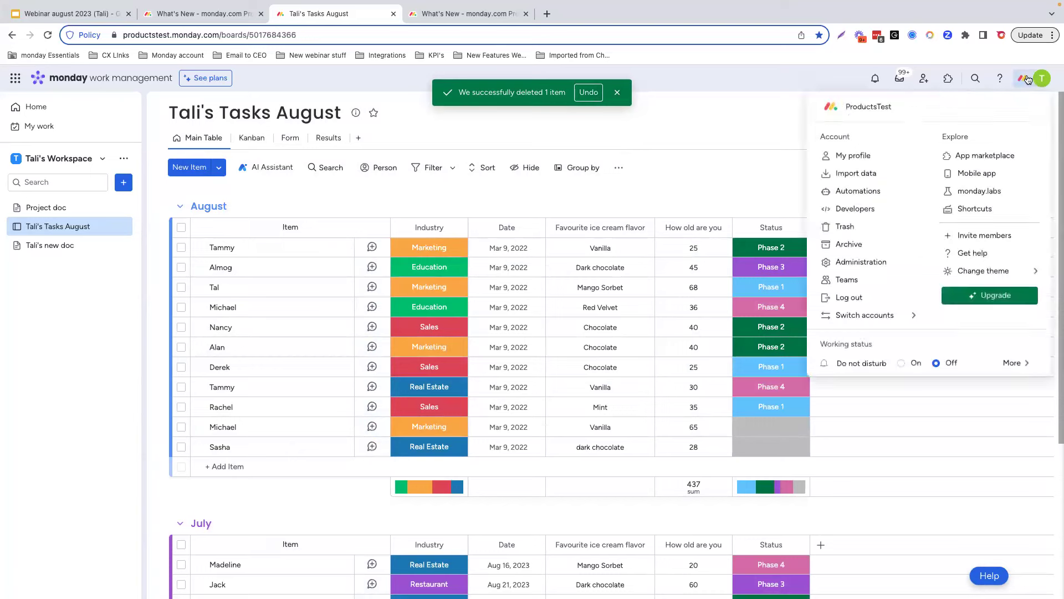
left_click(868, 229)
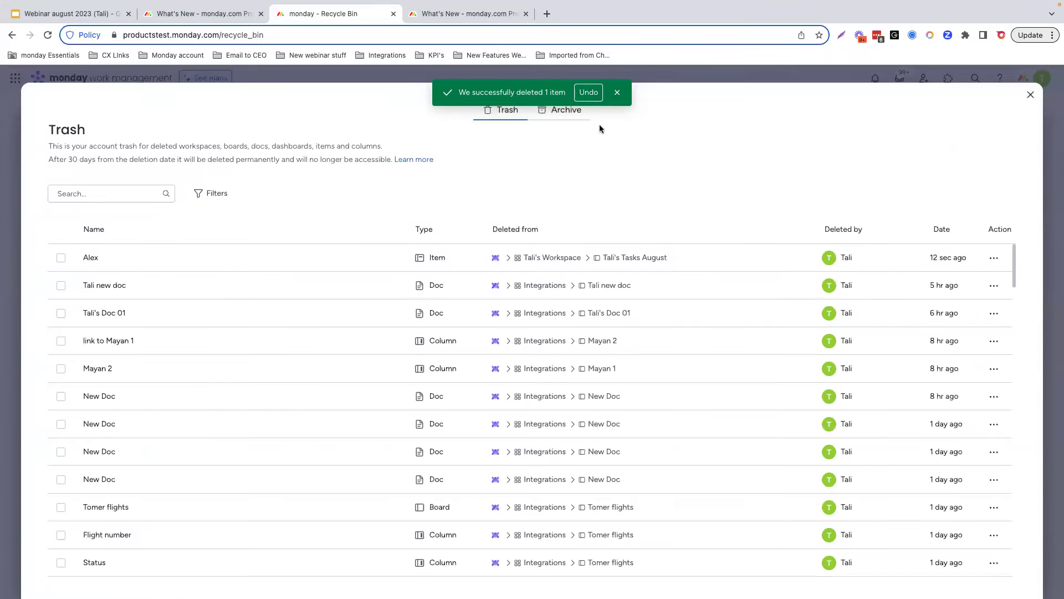
left_click(617, 92)
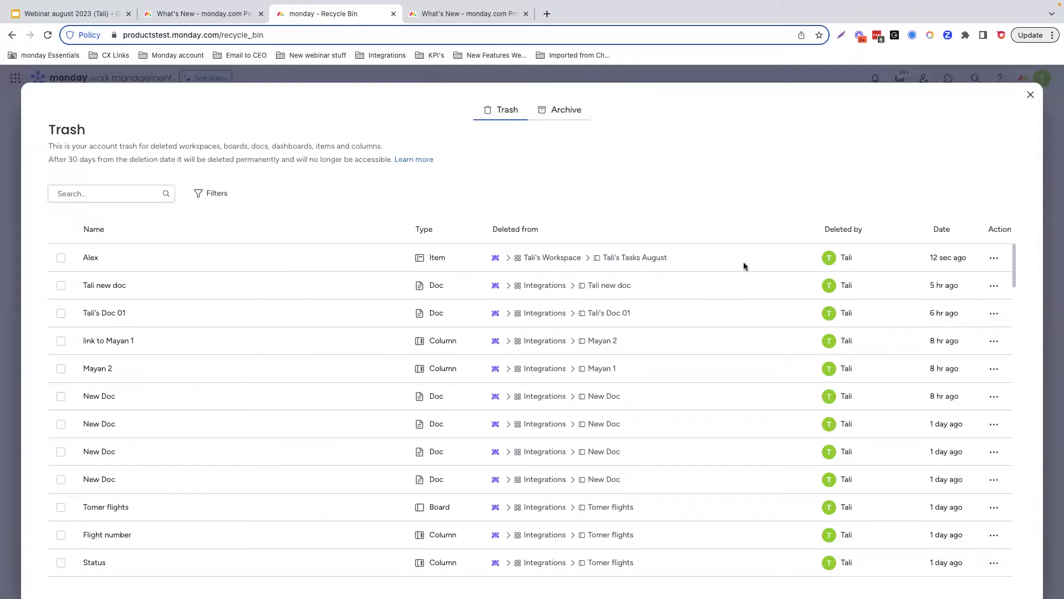
left_click(994, 259)
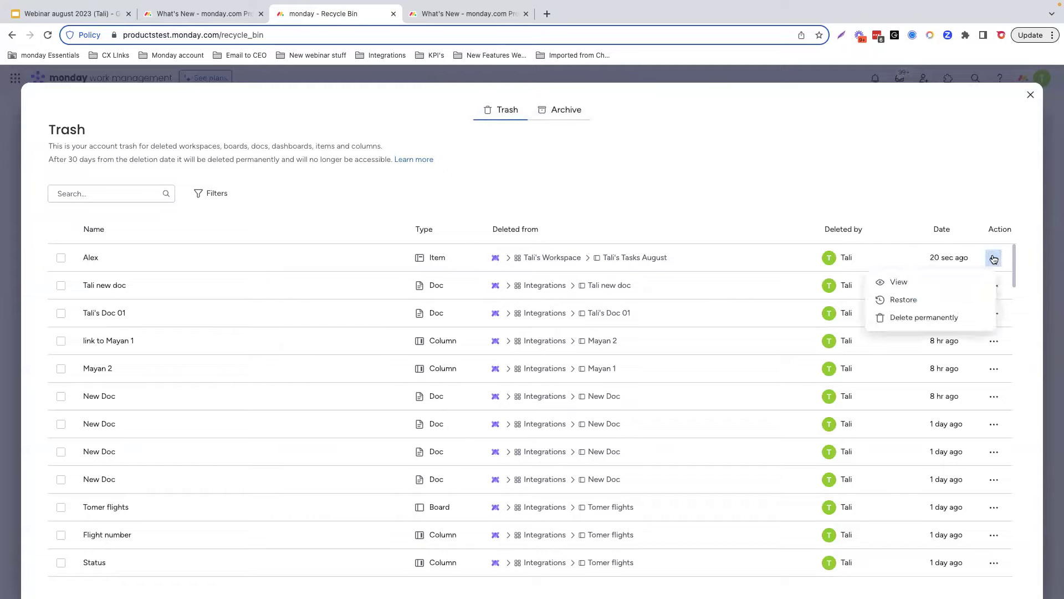
left_click(896, 301)
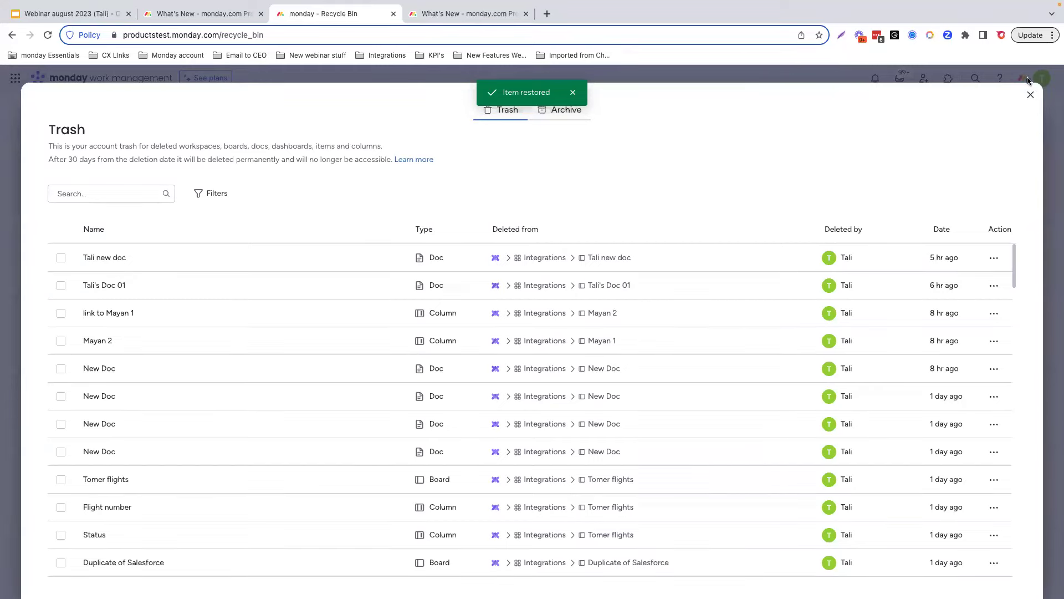
left_click(574, 92)
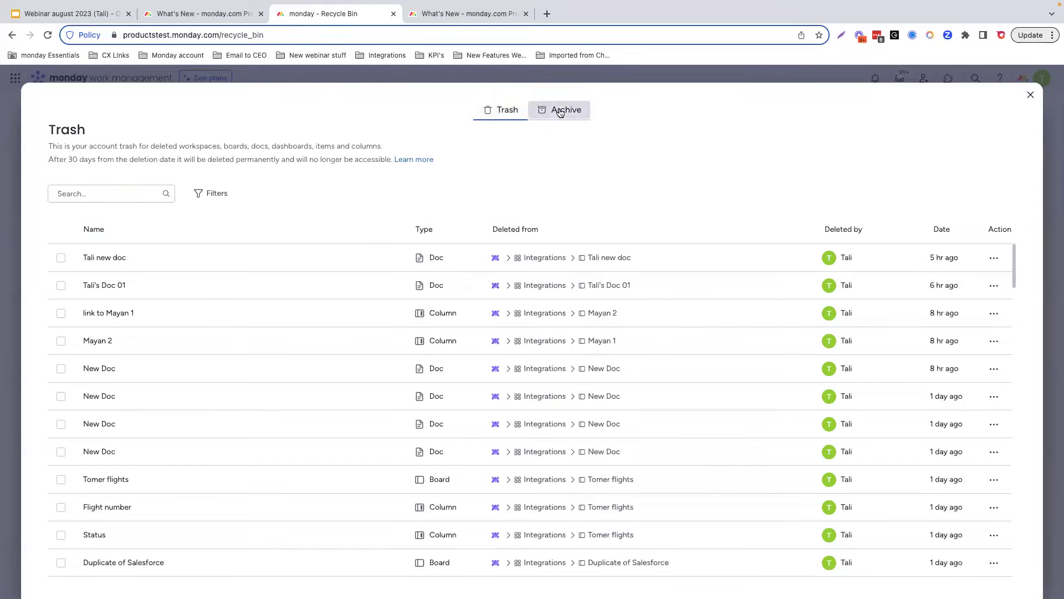
Step: Restore the most recently archived item from the account's archive and return to the board
left_click(556, 111)
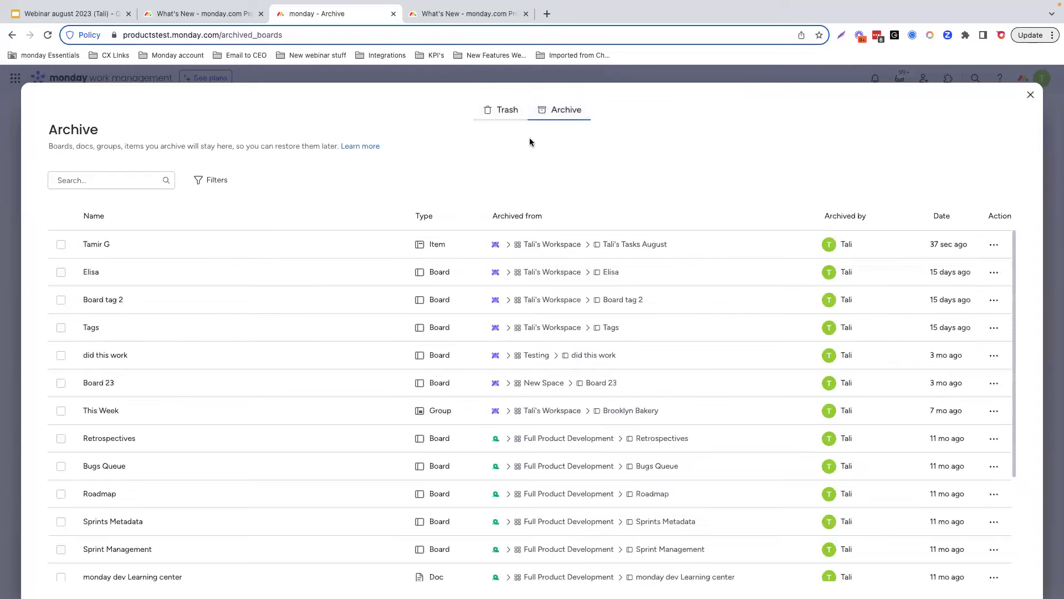
left_click(61, 245)
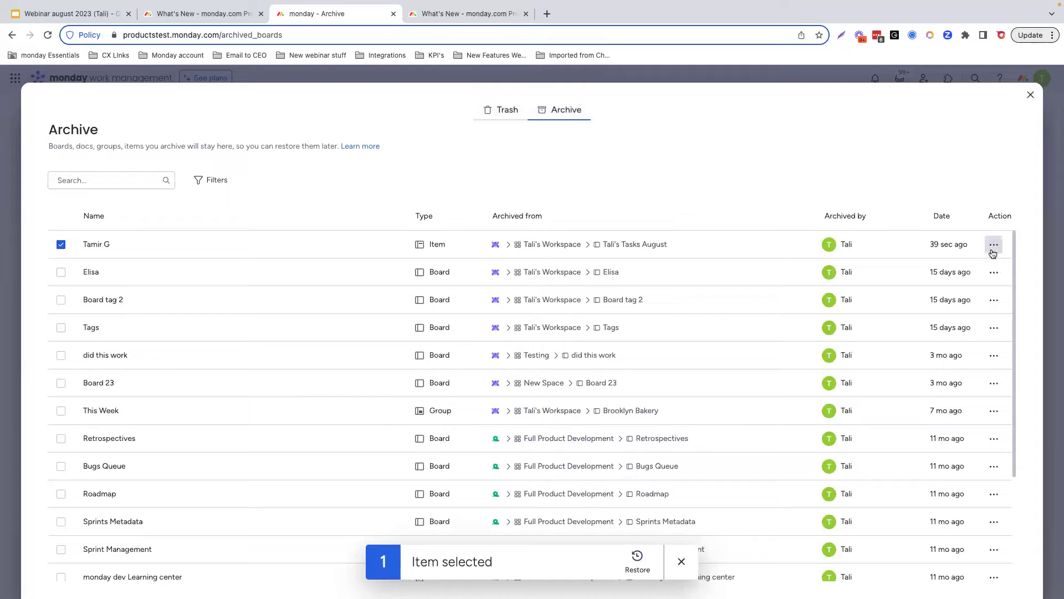
left_click(636, 565)
left_click(1031, 94)
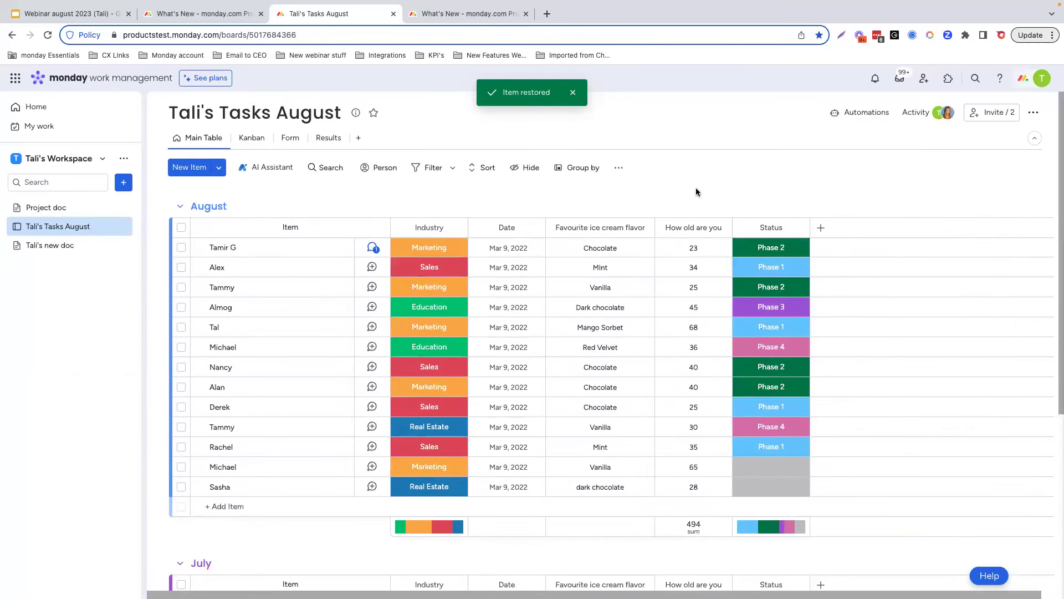
left_click(574, 92)
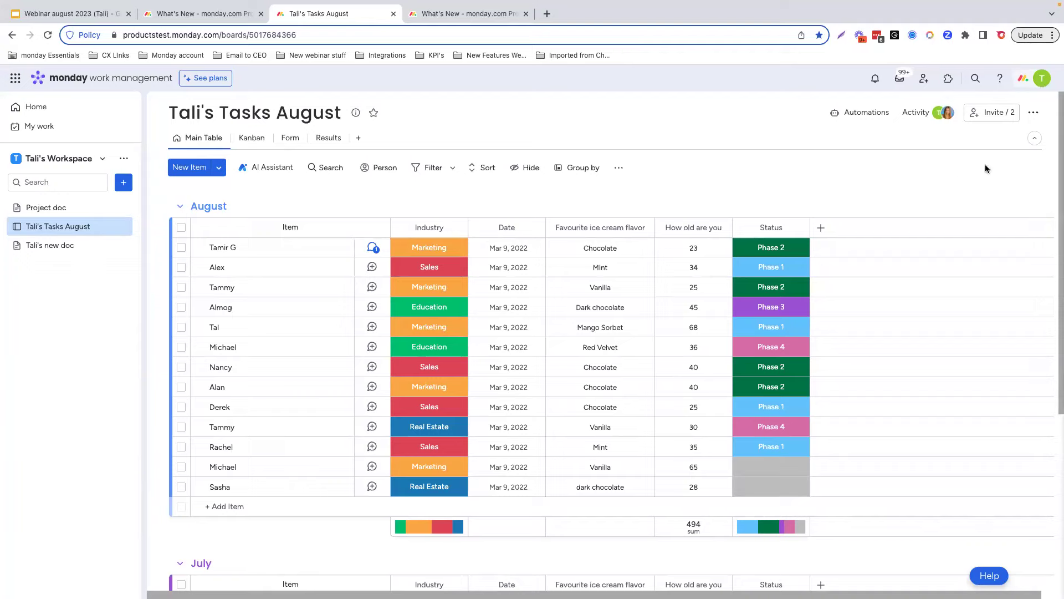
Step: Review the "In monday" options in the profile's notification settings and close the profile
left_click(1031, 78)
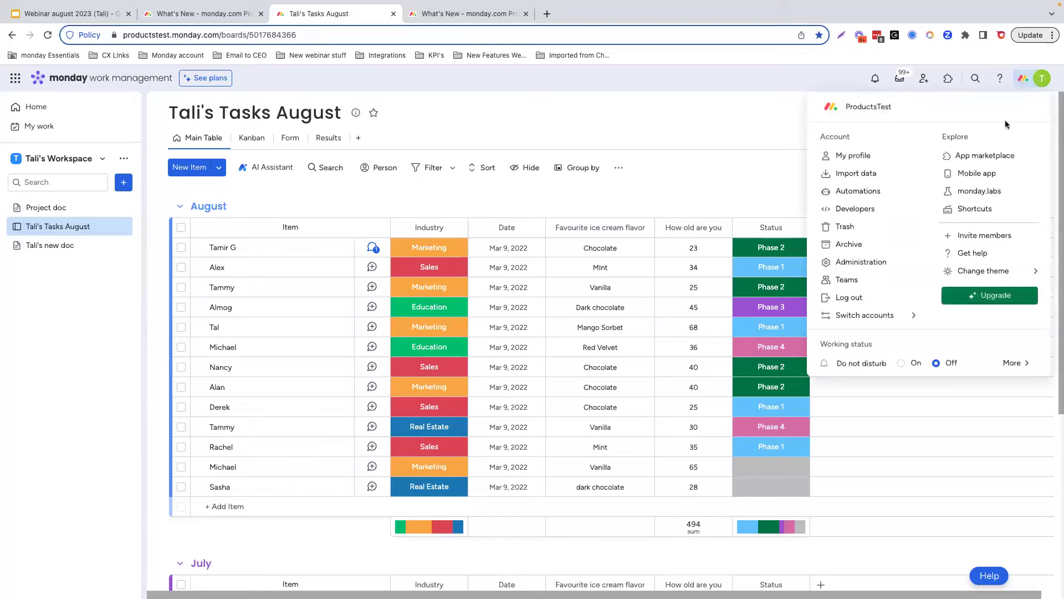
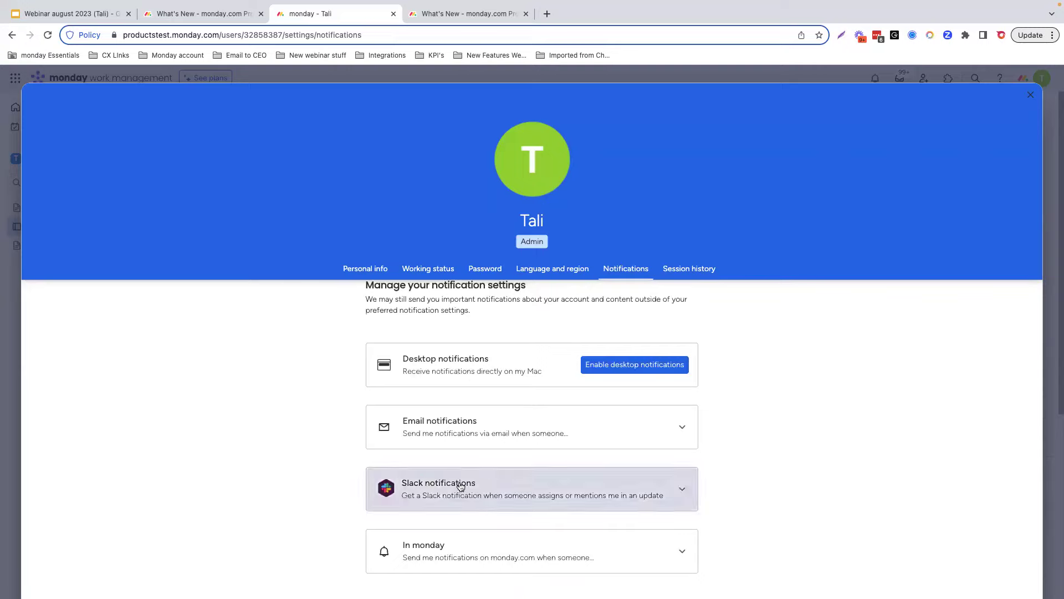
left_click(459, 544)
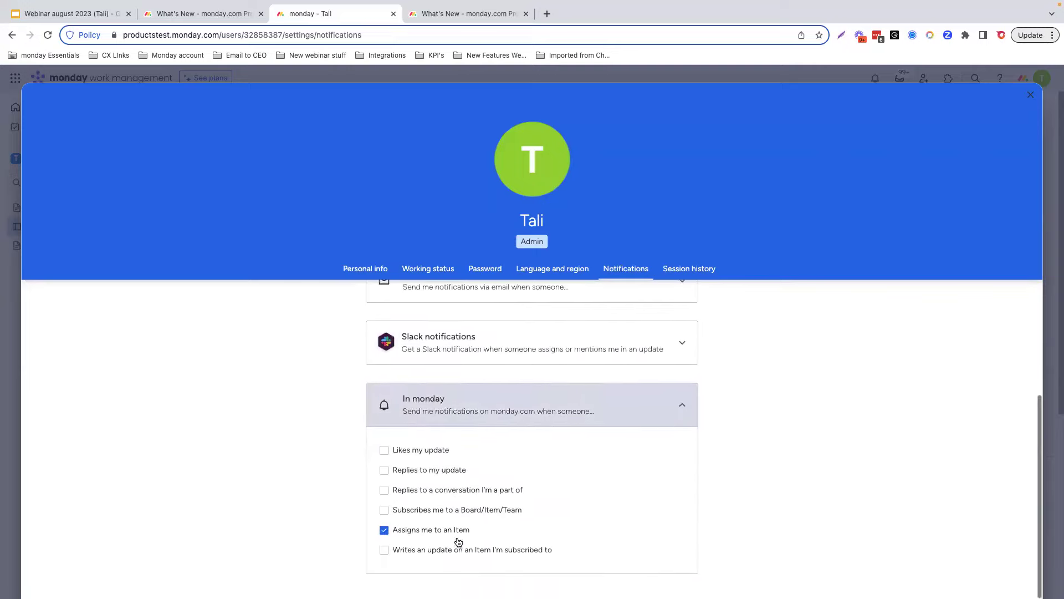
left_click(497, 404)
left_click(1030, 96)
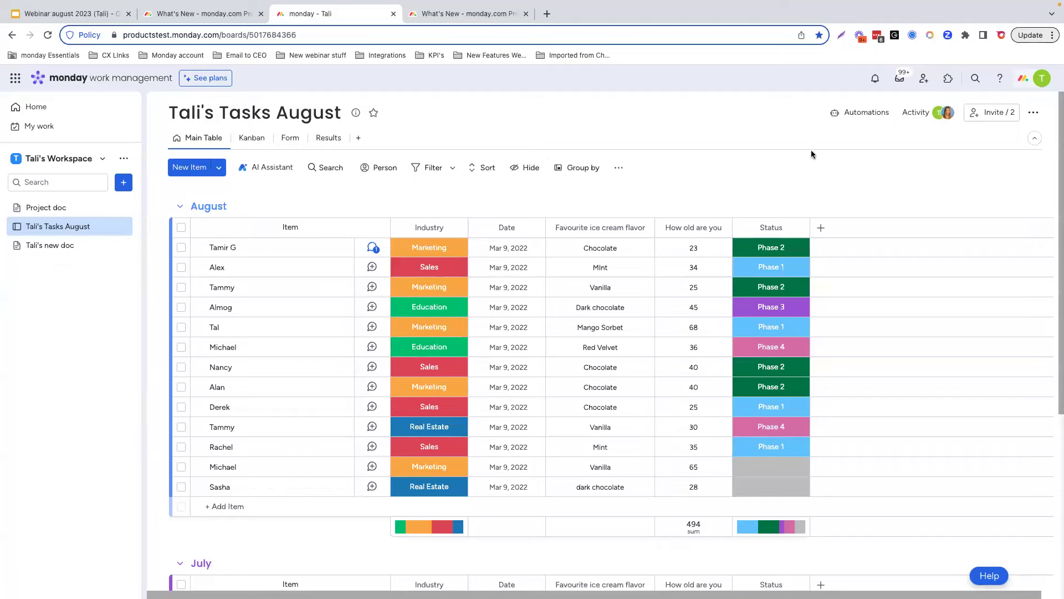
Step: Browse the board's Featured and Status change automation templates, previewing the one that moves an item to a group when status changes
left_click(852, 114)
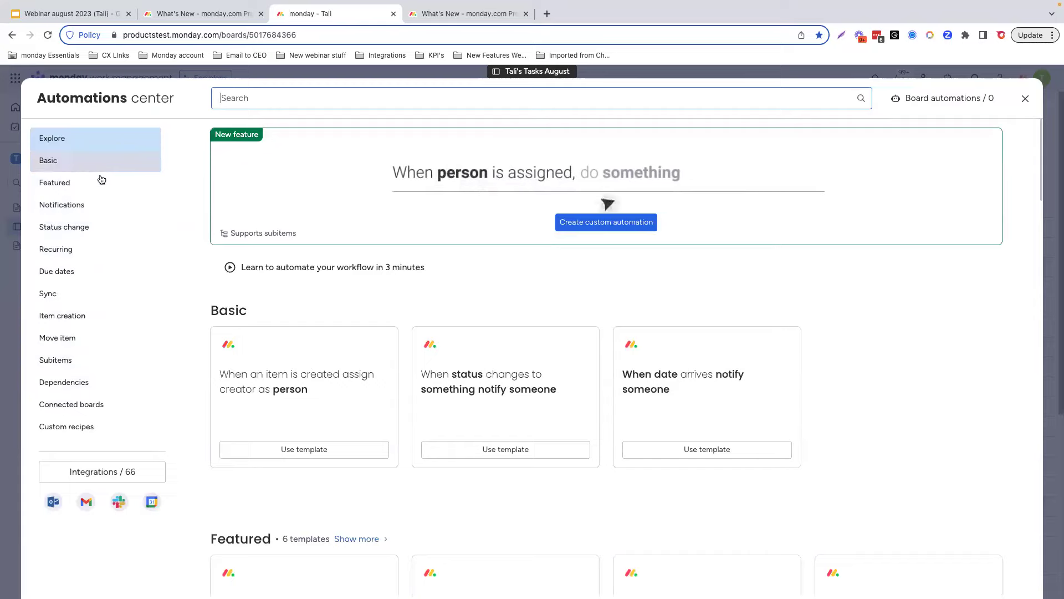
left_click(65, 184)
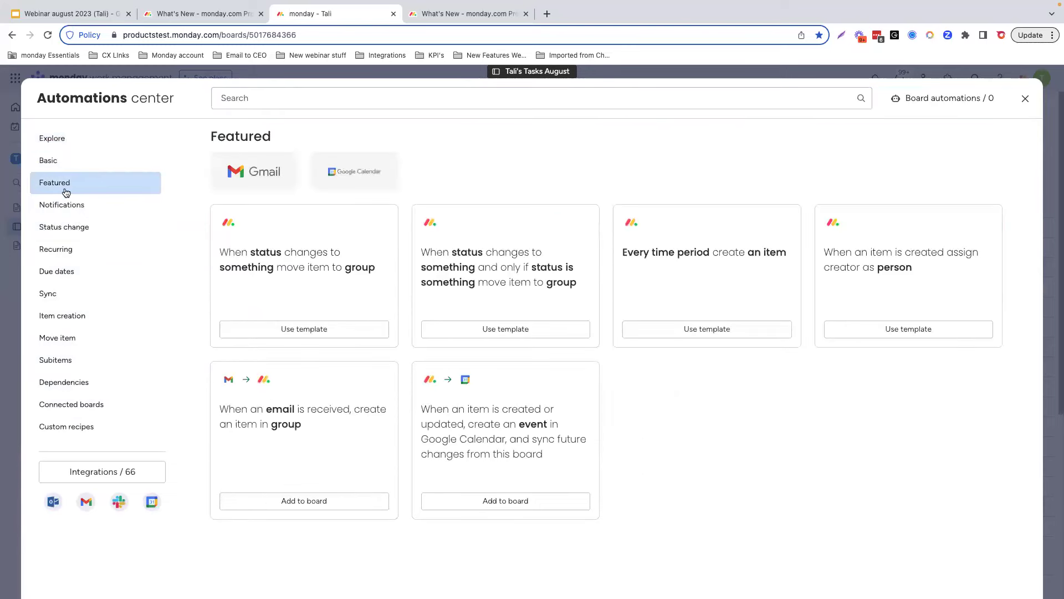
left_click(64, 228)
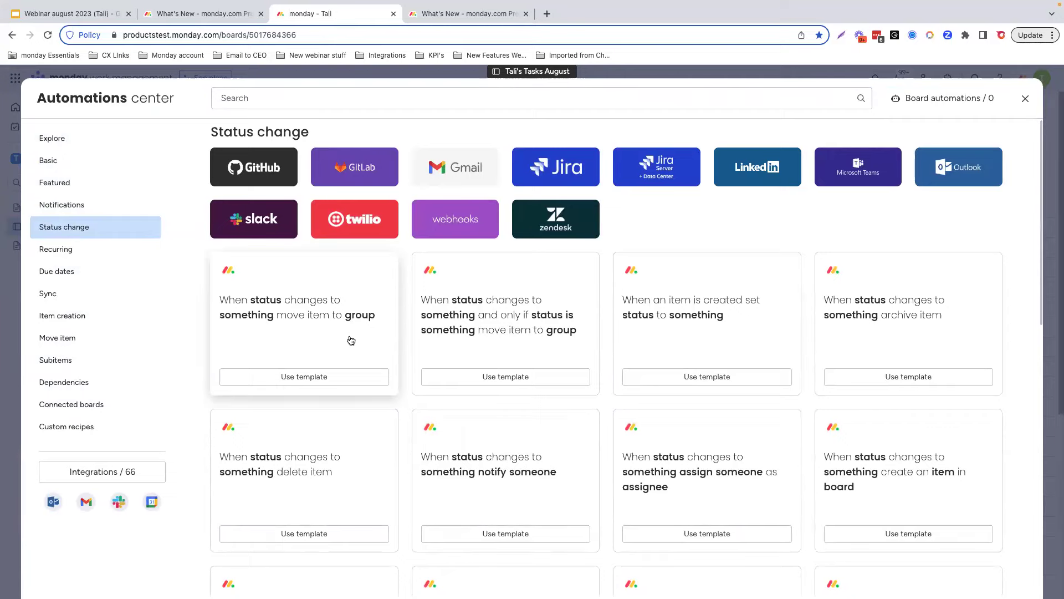
left_click(306, 327)
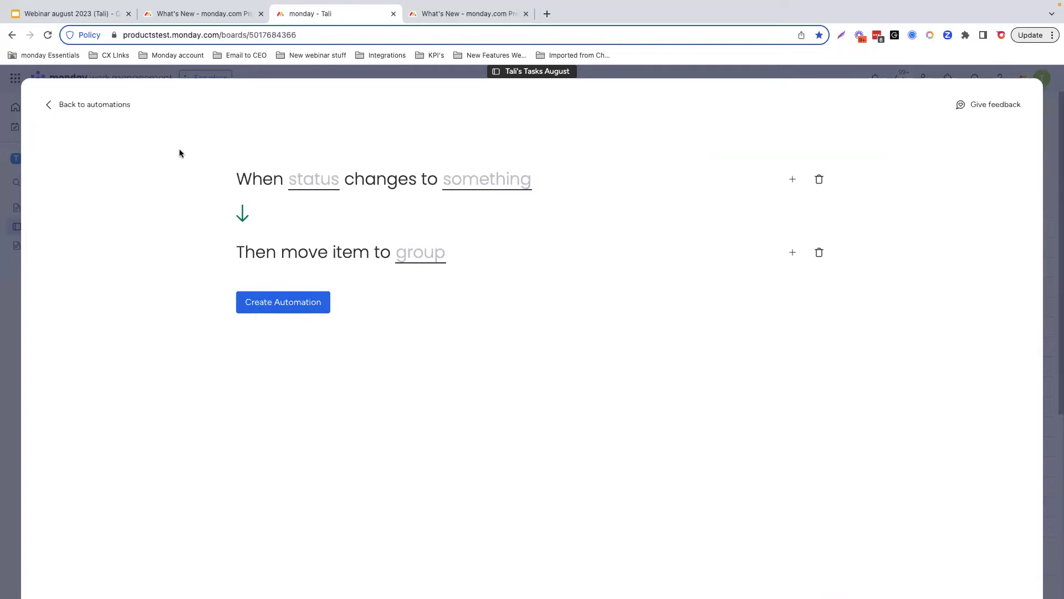
left_click(85, 105)
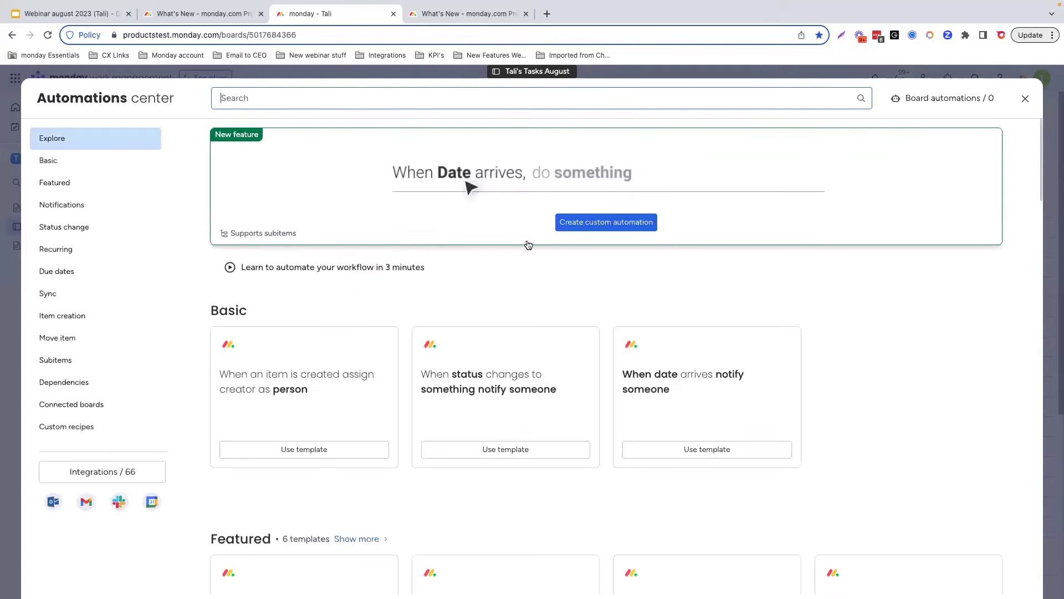
Step: Start a custom automation with the trigger "status changes" and the action "move item to group"
left_click(628, 230)
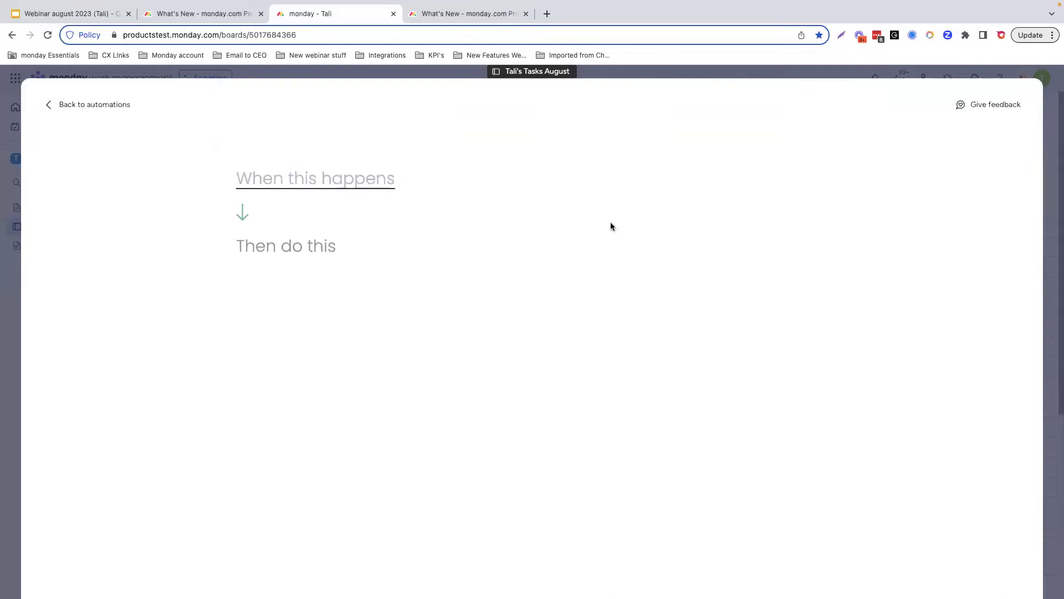
left_click(264, 183)
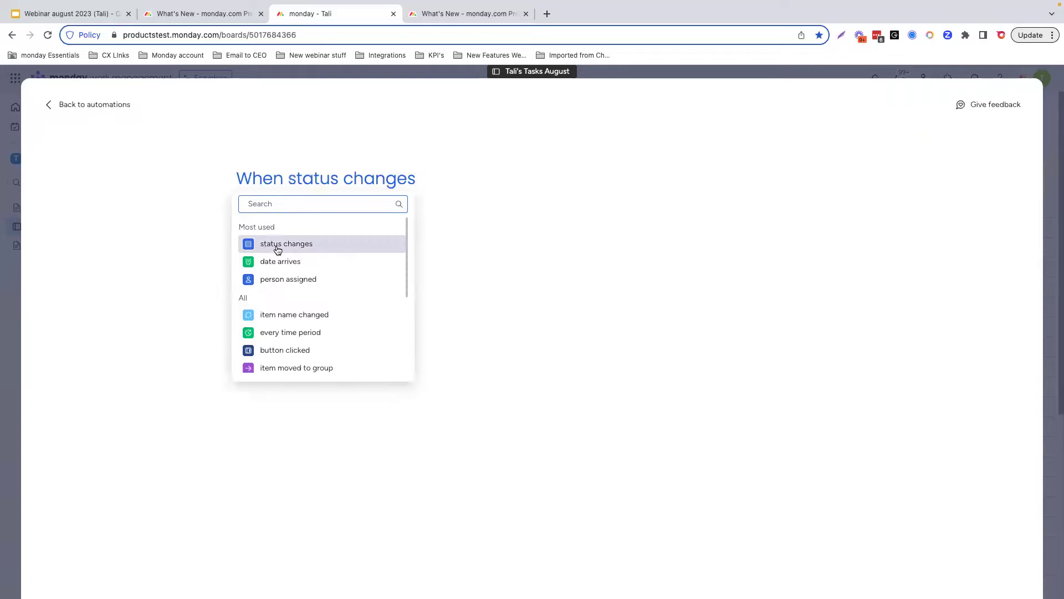
left_click(299, 246)
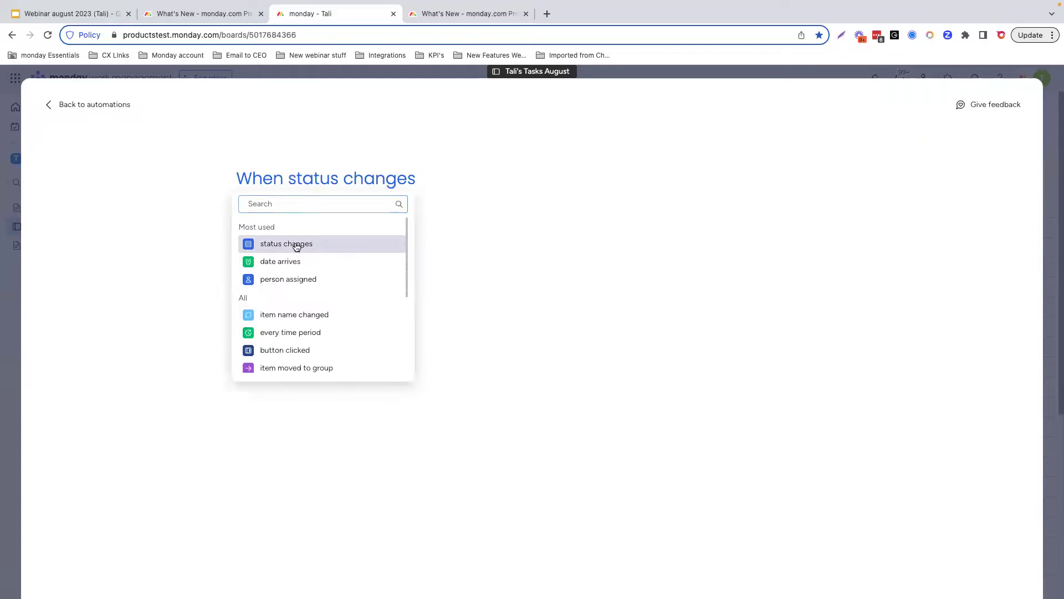
left_click(468, 262)
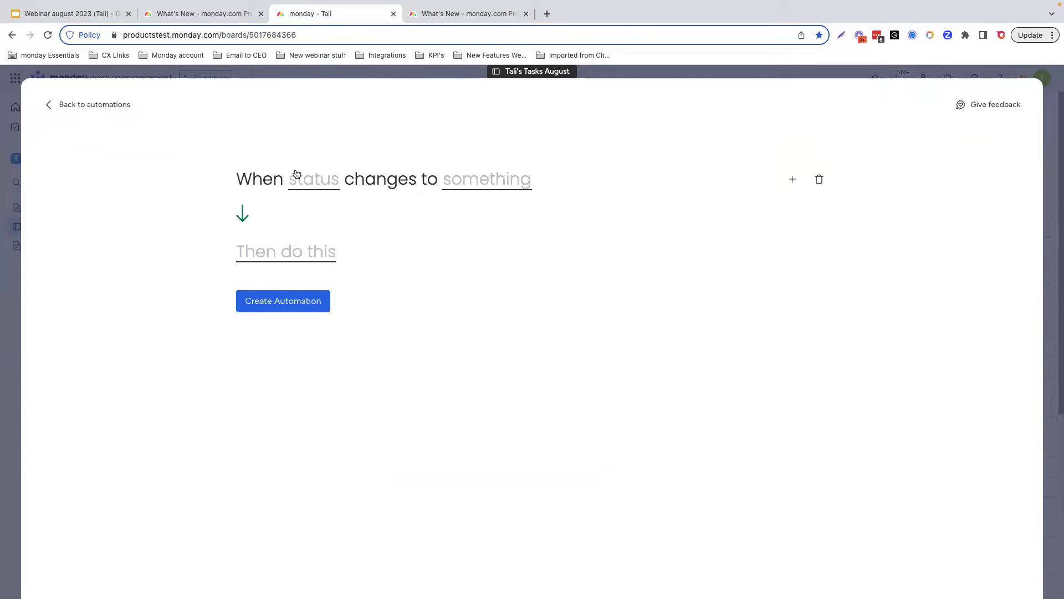
left_click(264, 255)
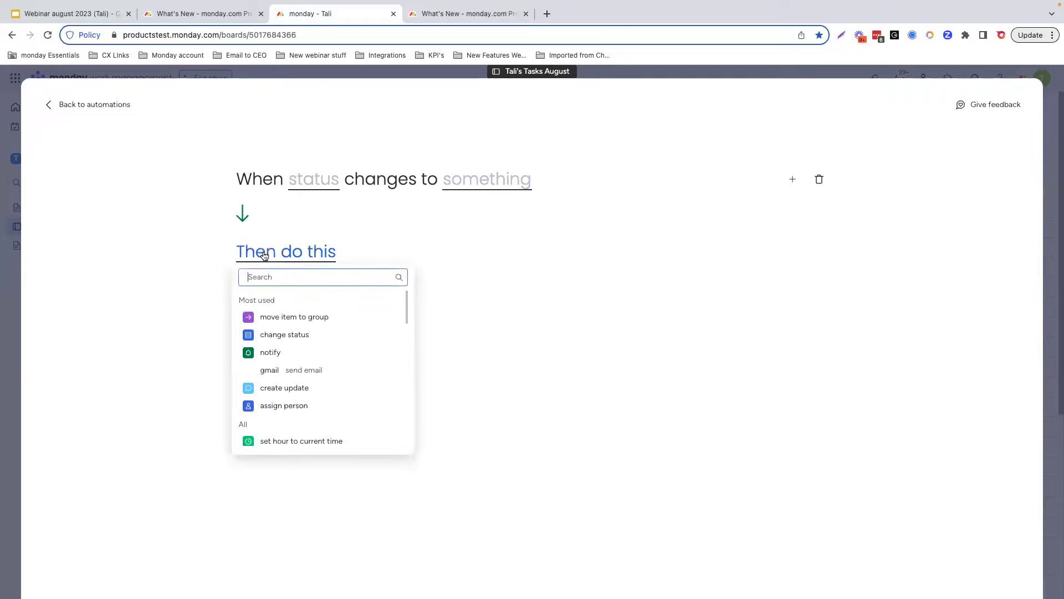
left_click(272, 318)
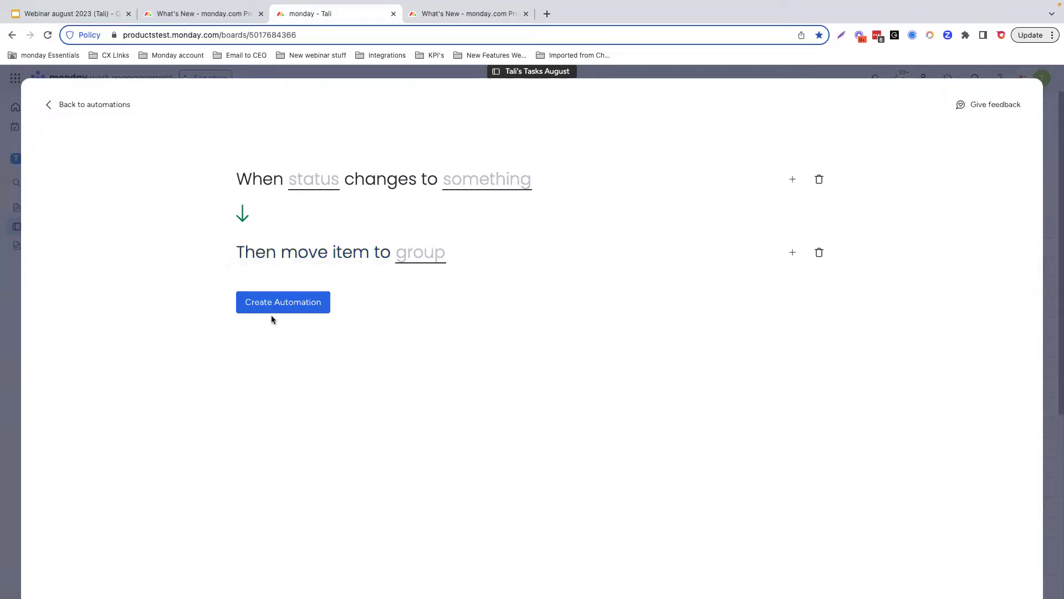
Step: Create the automation that moves an item to the September group when Industry changes to Real Estate, and return to the board
left_click(313, 184)
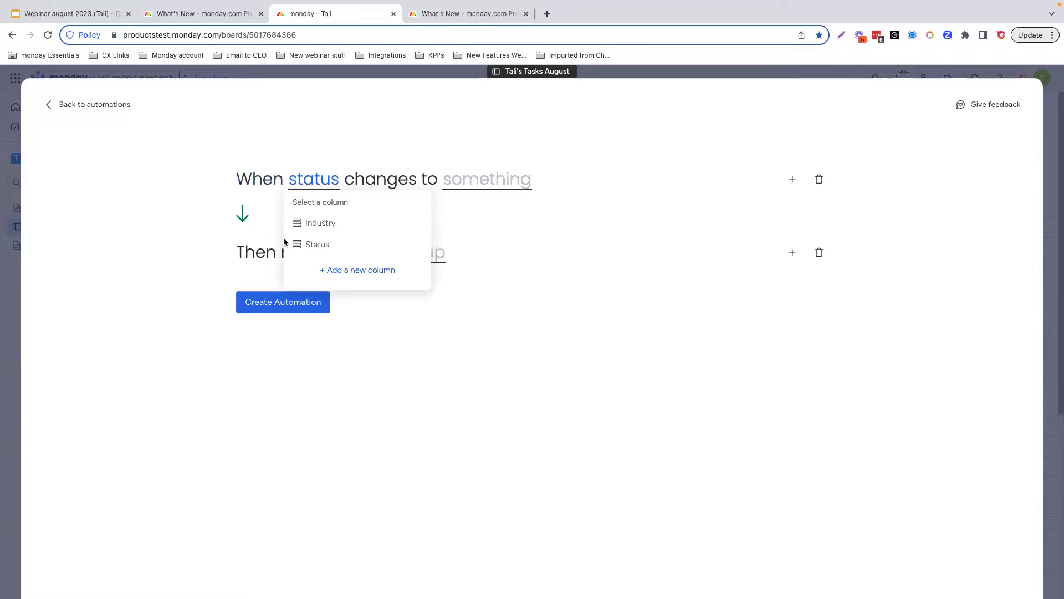
left_click(323, 228)
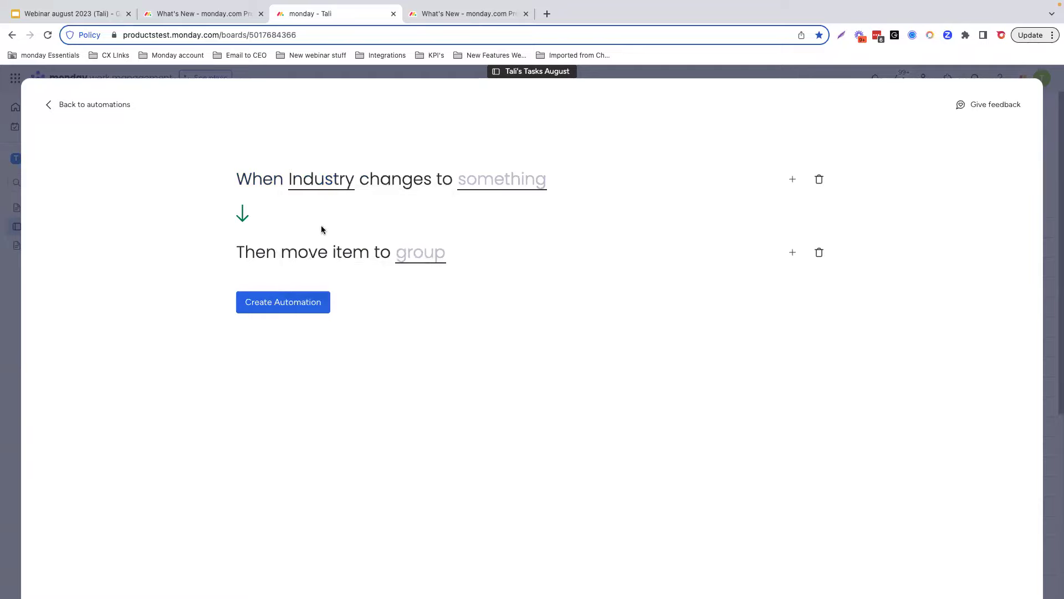
left_click(489, 183)
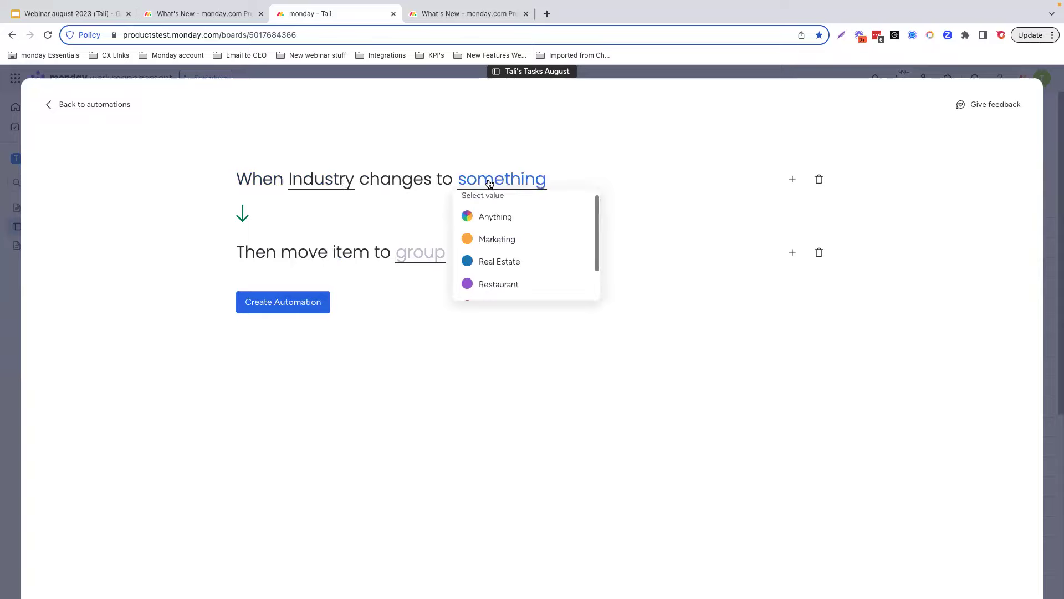
left_click(492, 260)
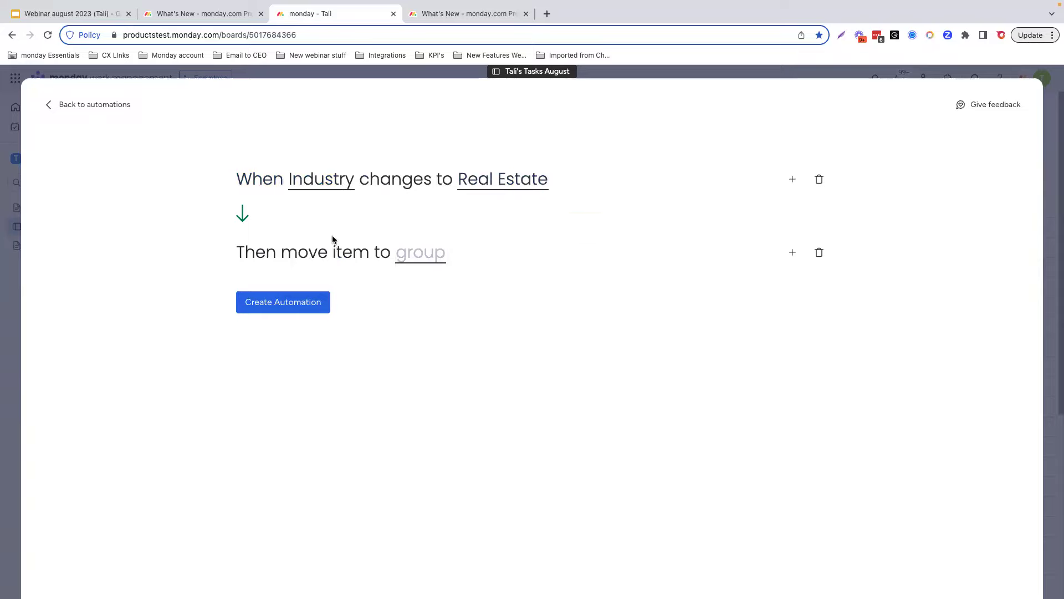
left_click(412, 254)
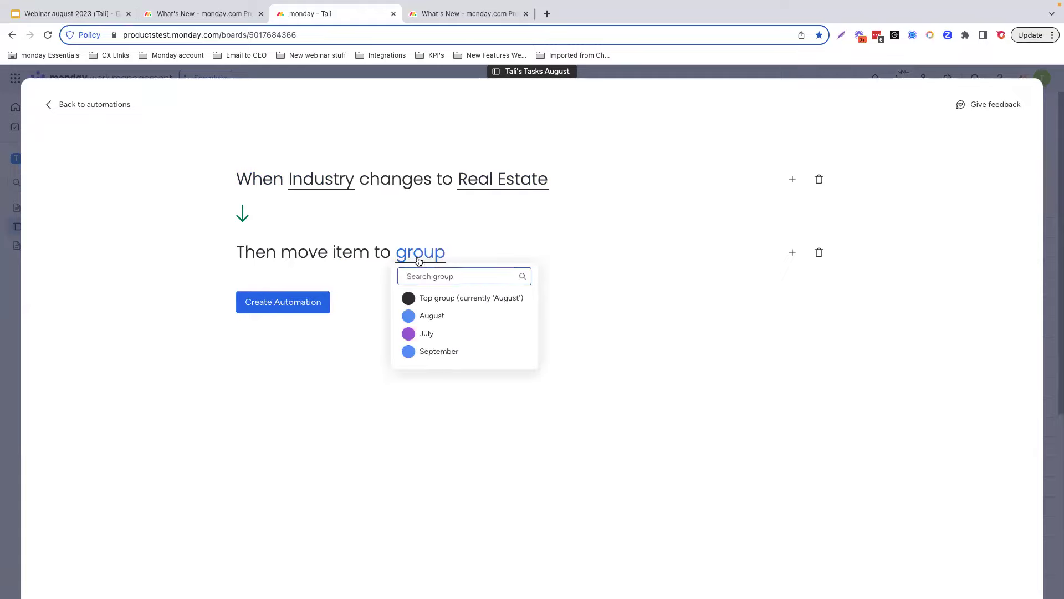
left_click(436, 352)
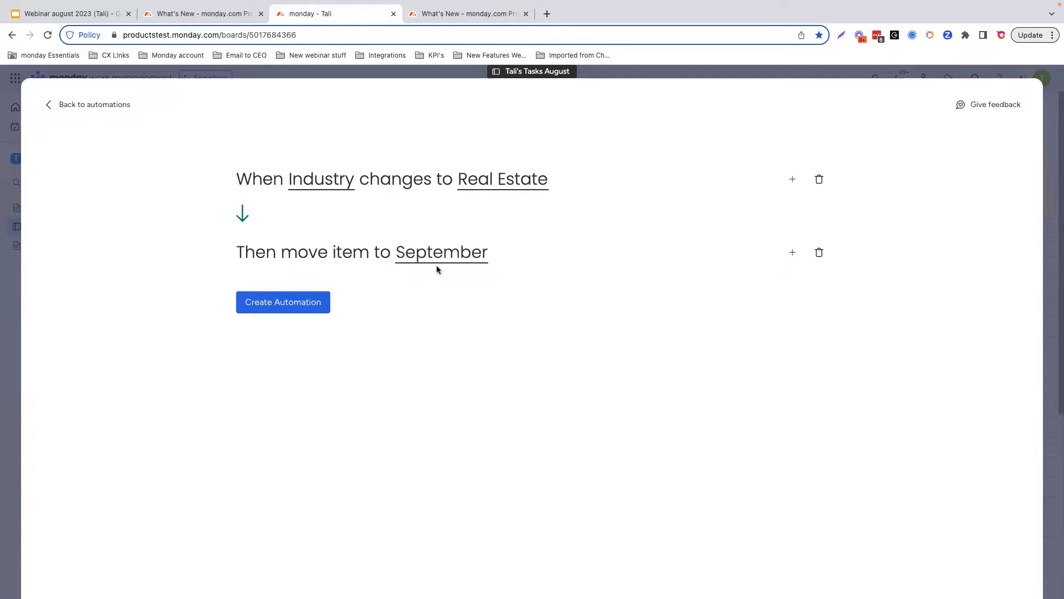
left_click(268, 305)
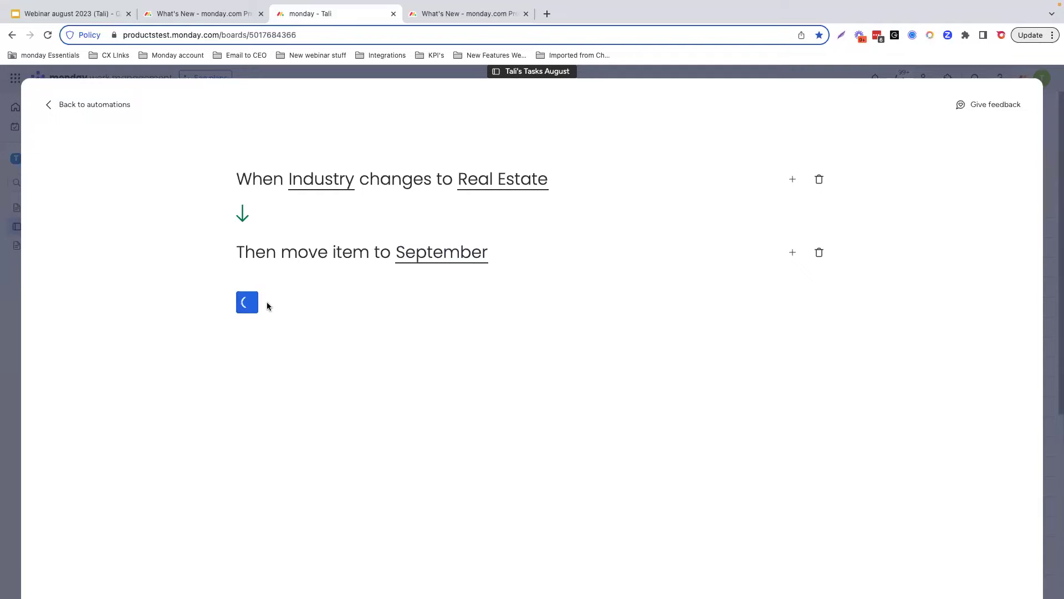
left_click(1051, 138)
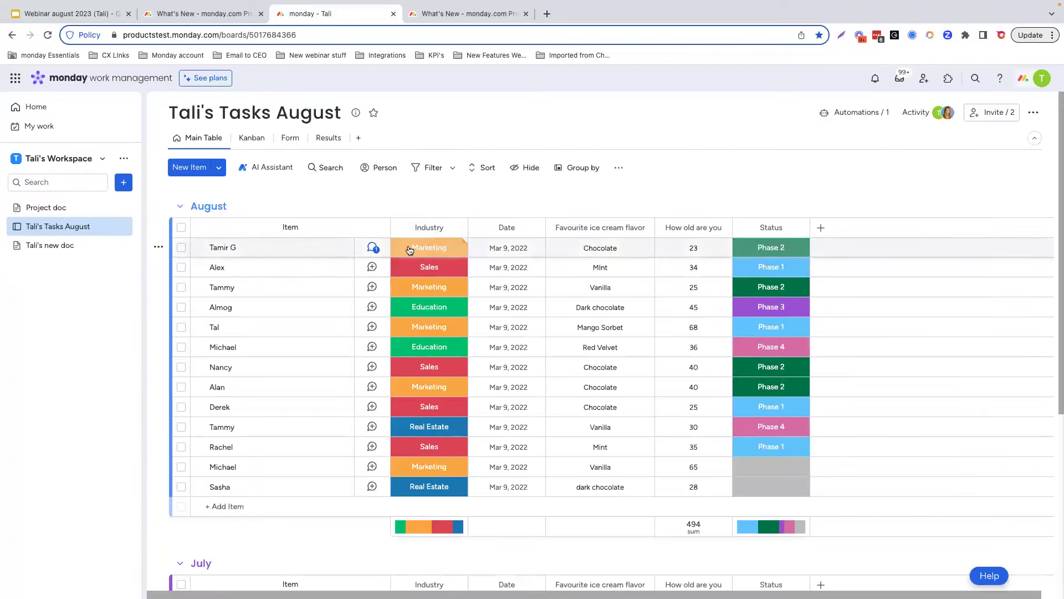
Step: Set the Industry of the second item in the August group to Real Estate and check the September group
left_click(429, 267)
left_click(429, 324)
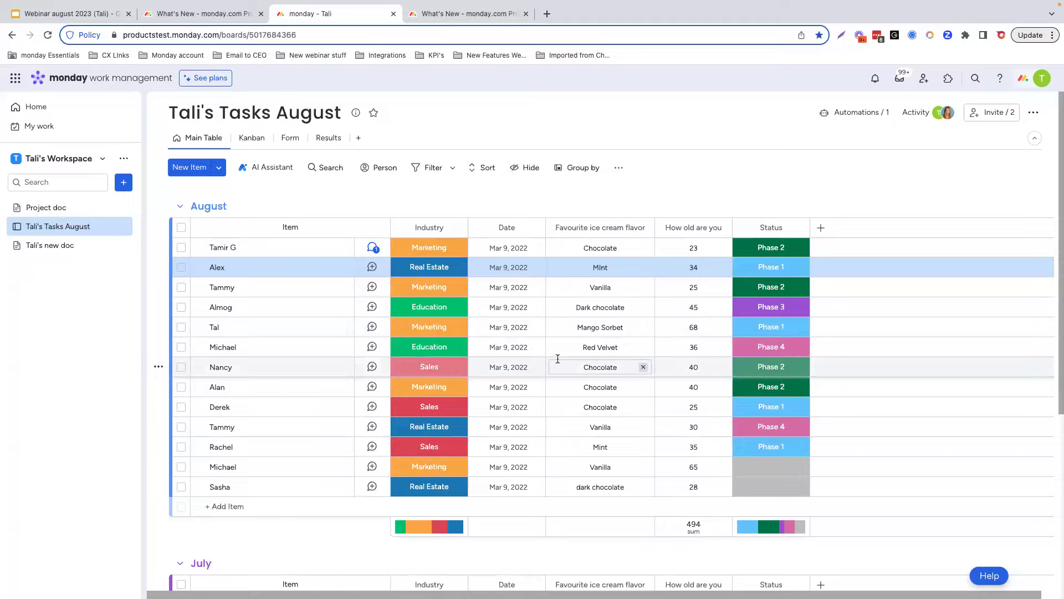
scroll(558, 358, "down", 3)
scroll(559, 361, "down", 3)
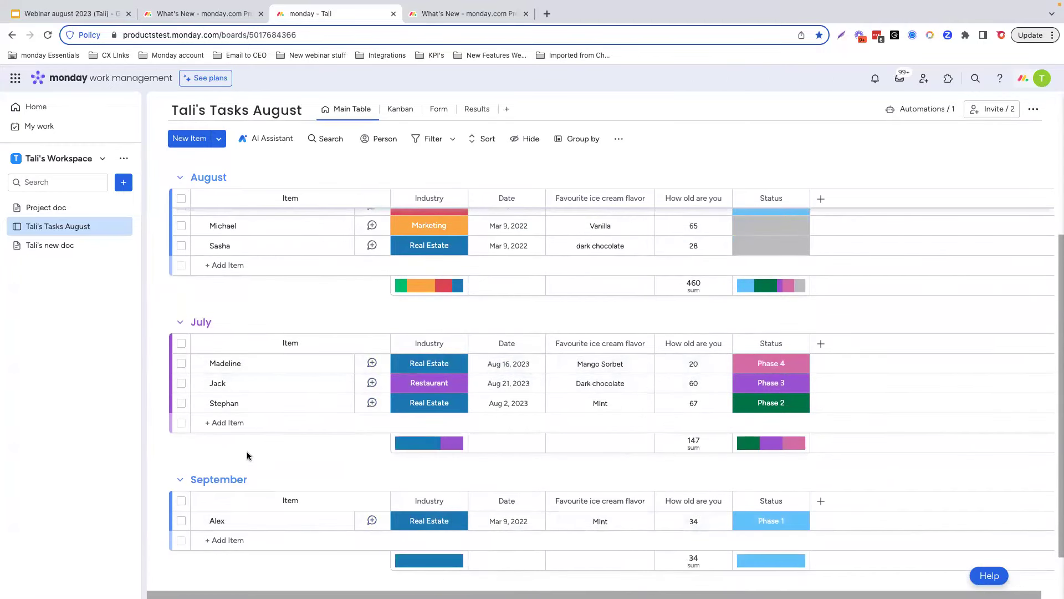
scroll(224, 360, "up", 5)
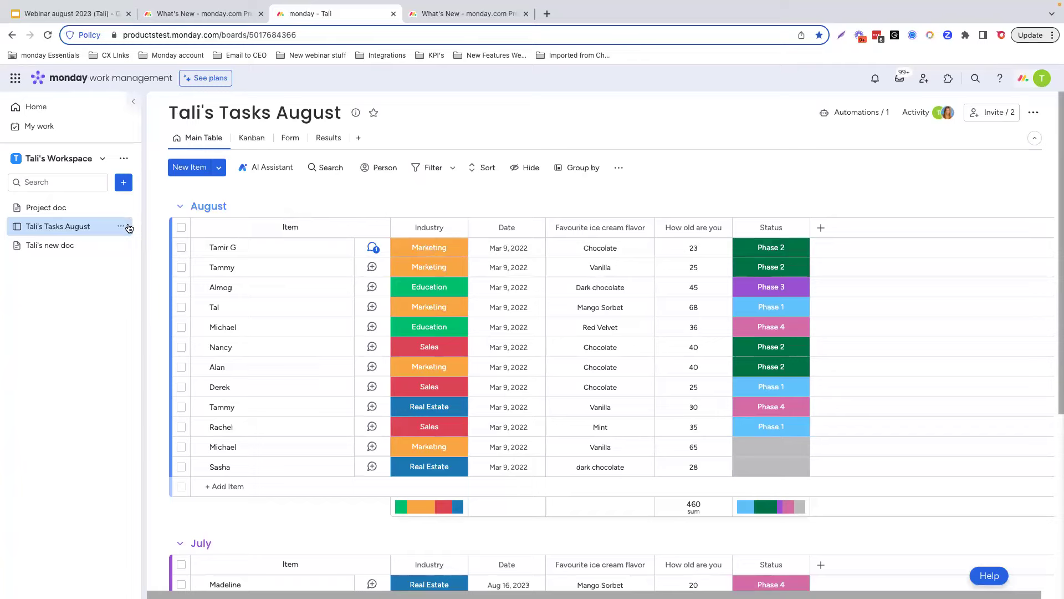
Step: Preview the Private option for a new board and the account's invitation options, leaving both dialogs without creating or inviting anything
left_click(122, 184)
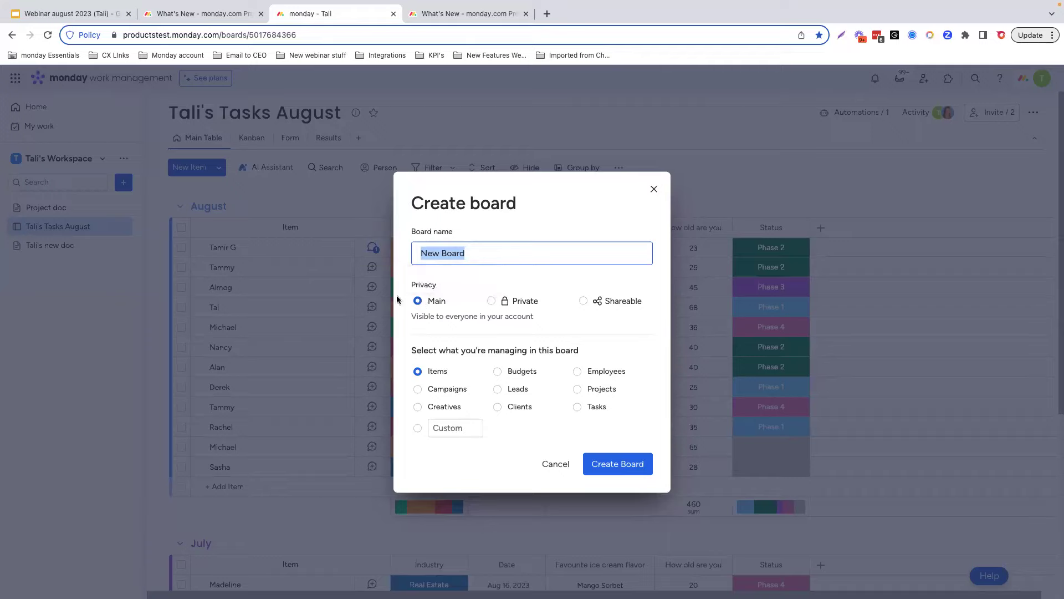
left_click(493, 304)
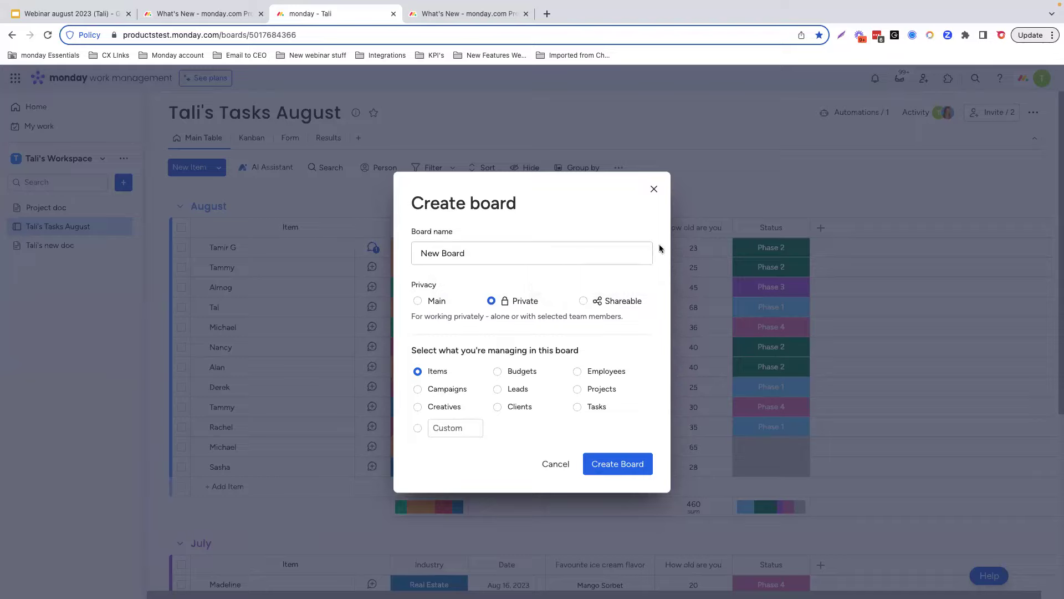
left_click(653, 189)
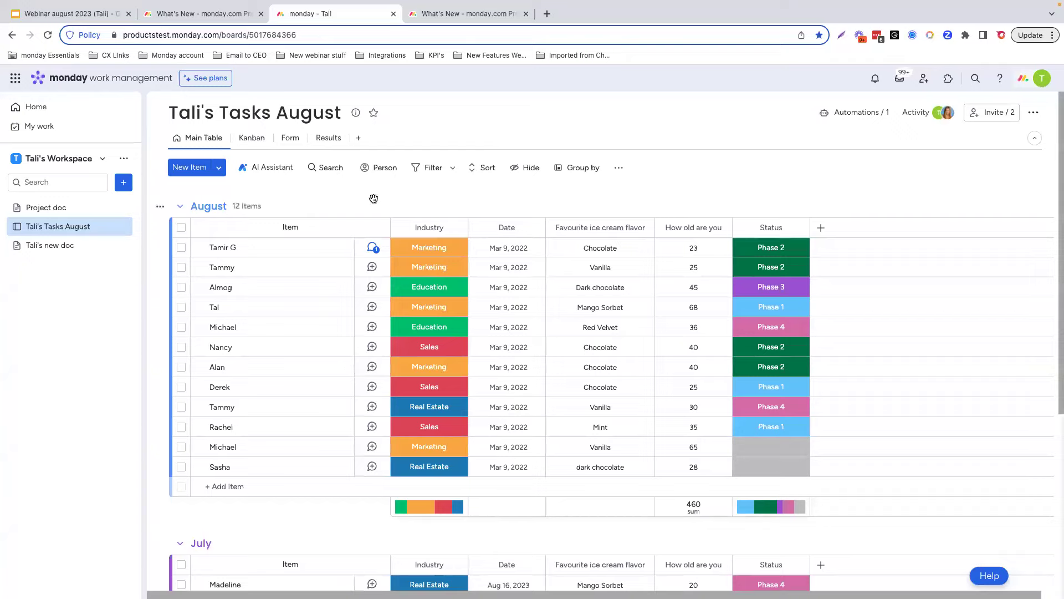
left_click(922, 81)
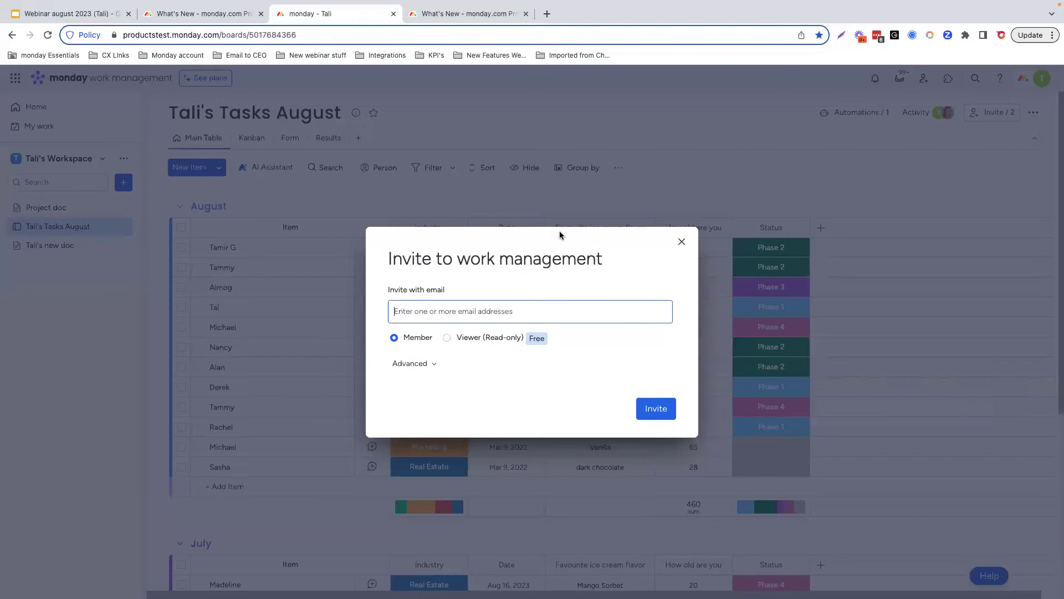
left_click(683, 241)
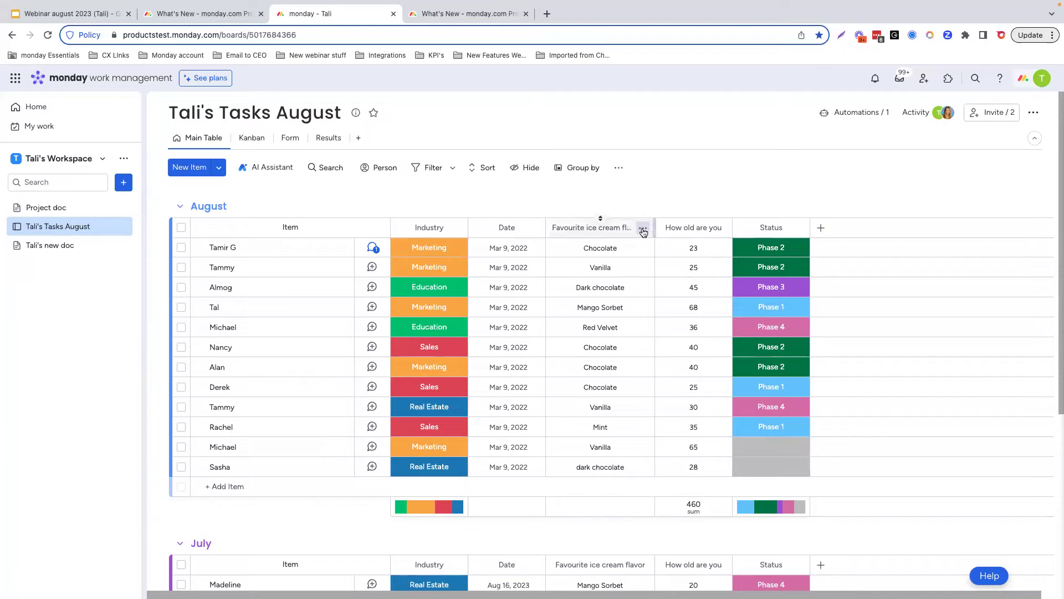
Step: Restrict who can view the "How old are you" column
left_click(643, 231)
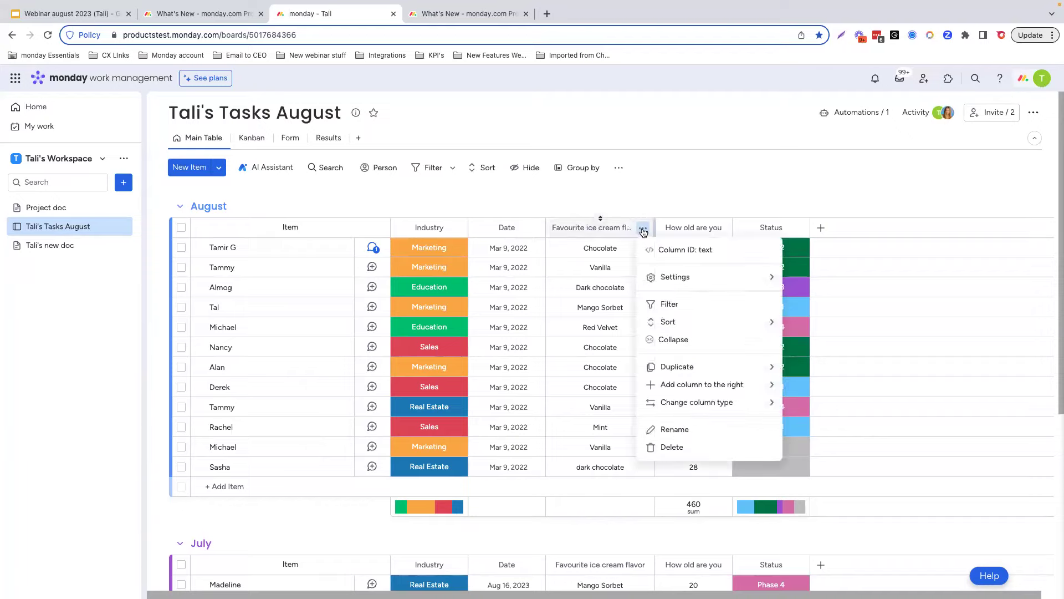
left_click(670, 191)
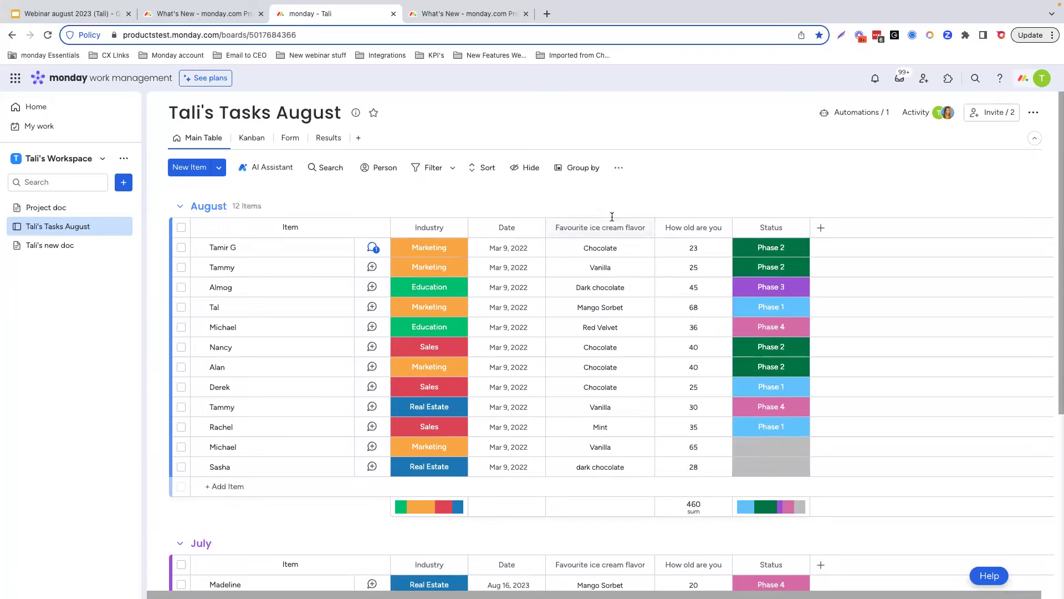
left_click(720, 228)
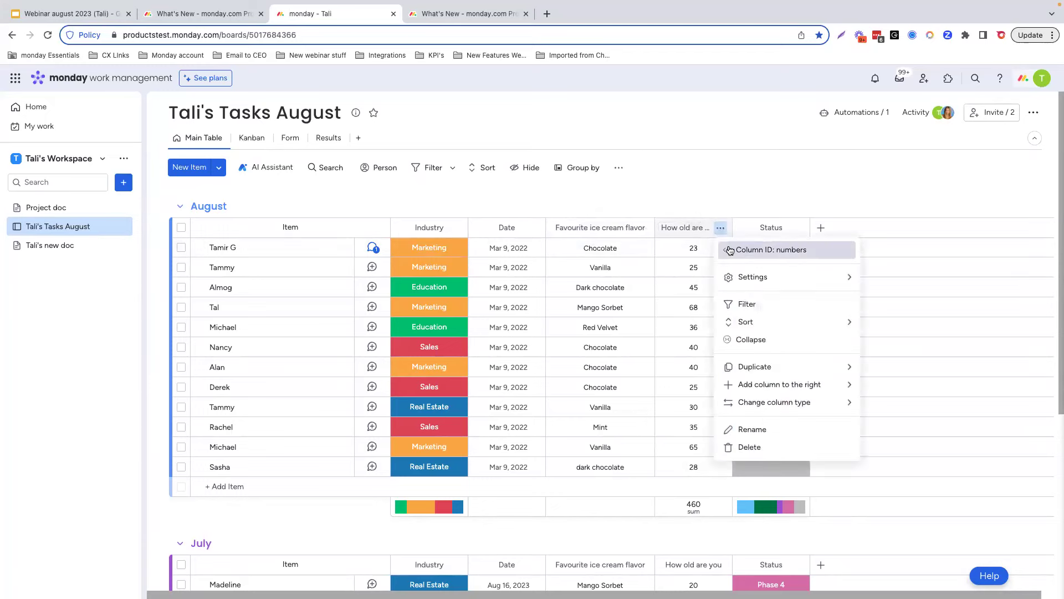
mouse_move(750, 278)
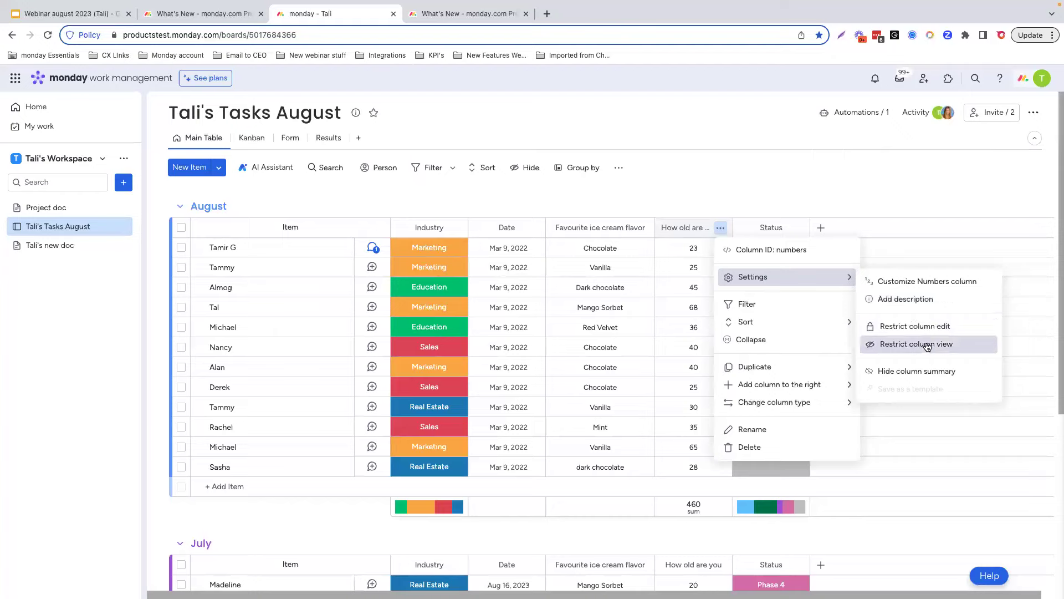
left_click(906, 346)
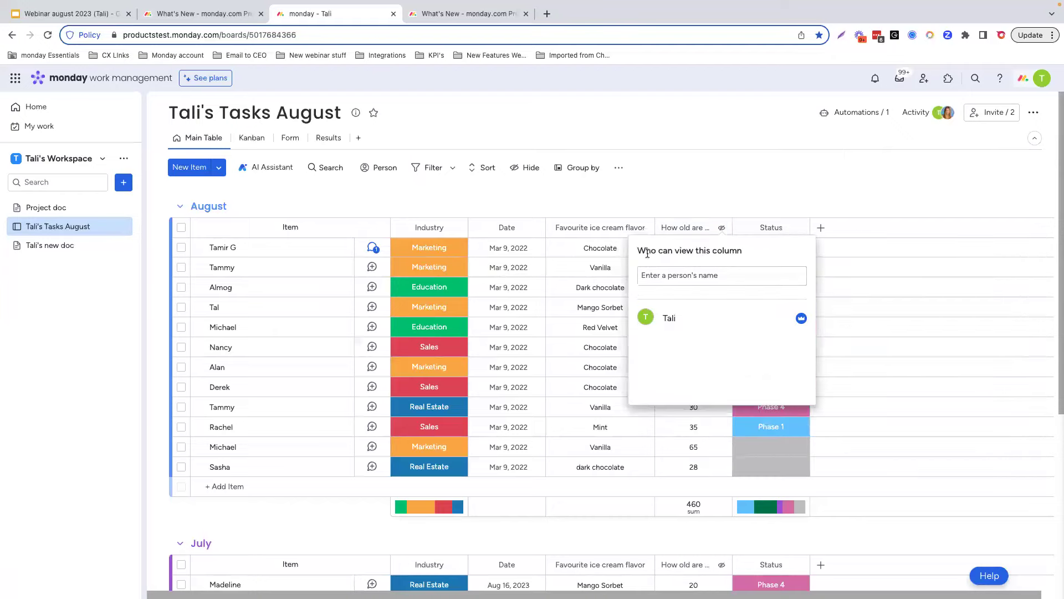
left_click_drag(647, 253, 740, 261)
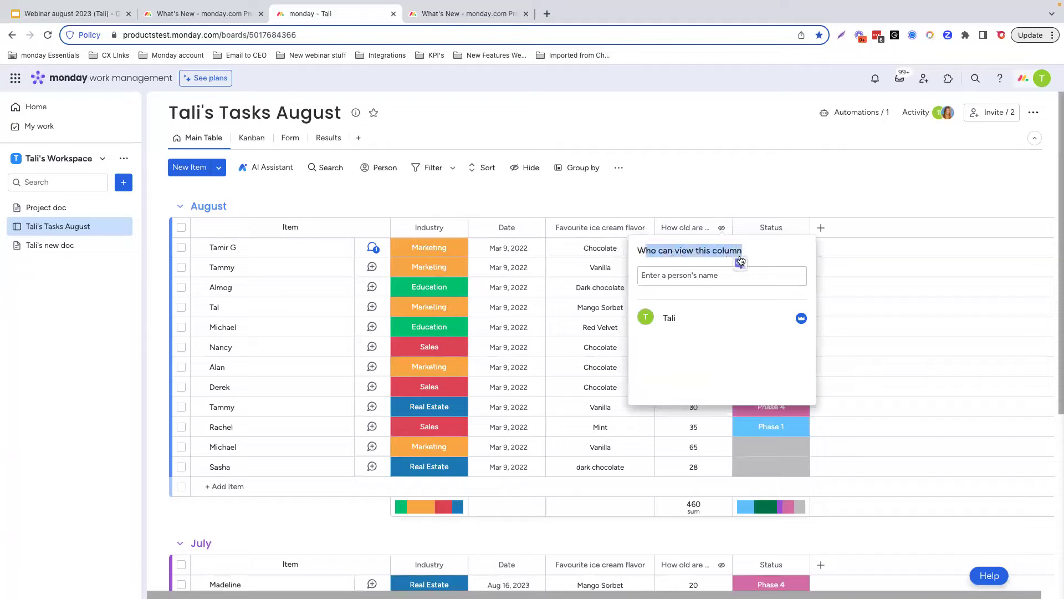
left_click(684, 252)
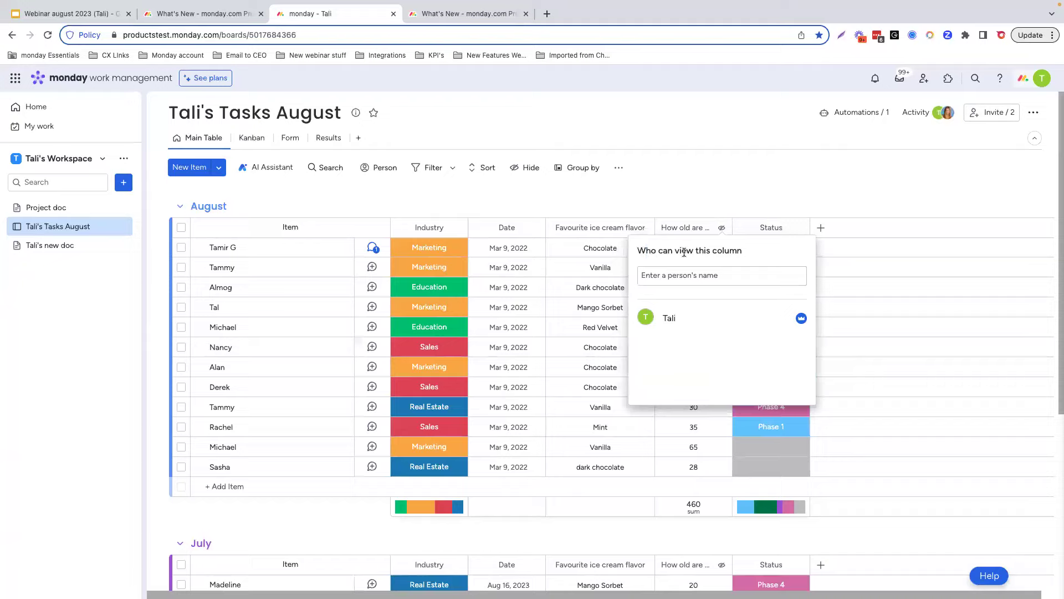
Step: Add the first listed person and the second person on the refreshed list as permitted viewers of the restricted age column
left_click(655, 276)
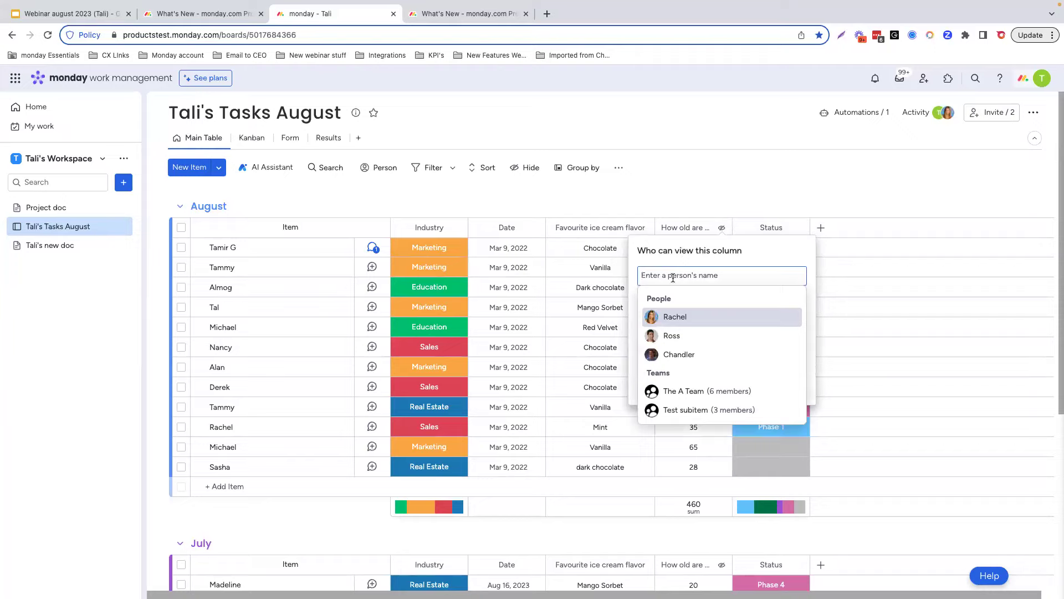
left_click(671, 318)
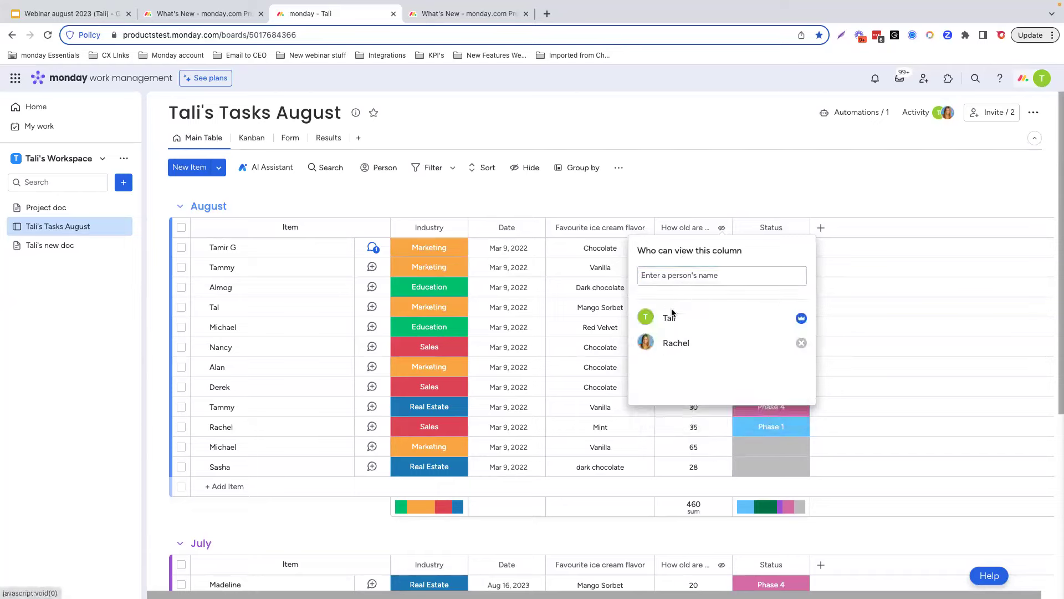
left_click(696, 277)
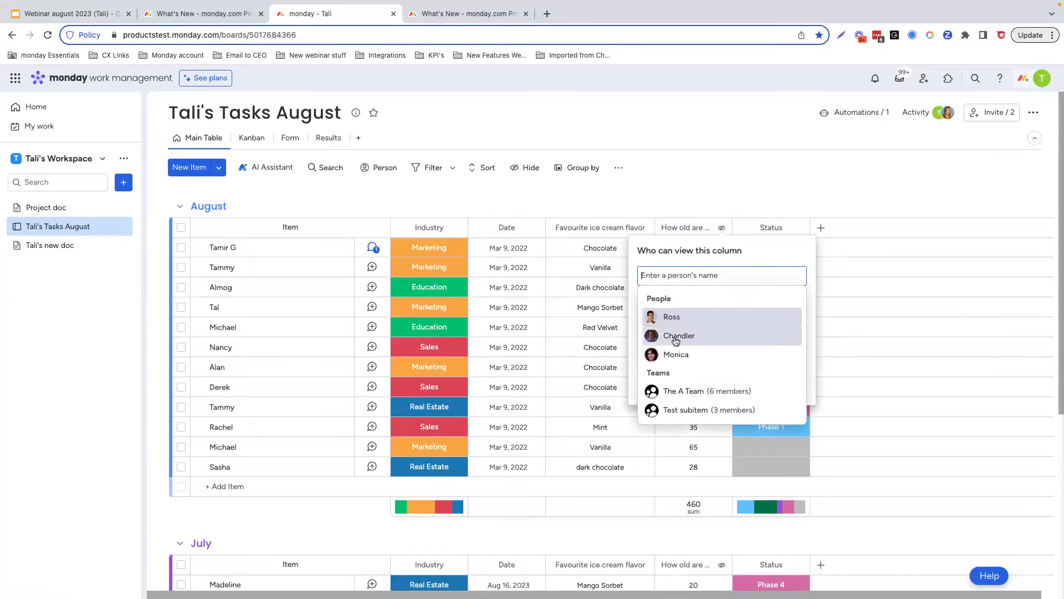
left_click(675, 337)
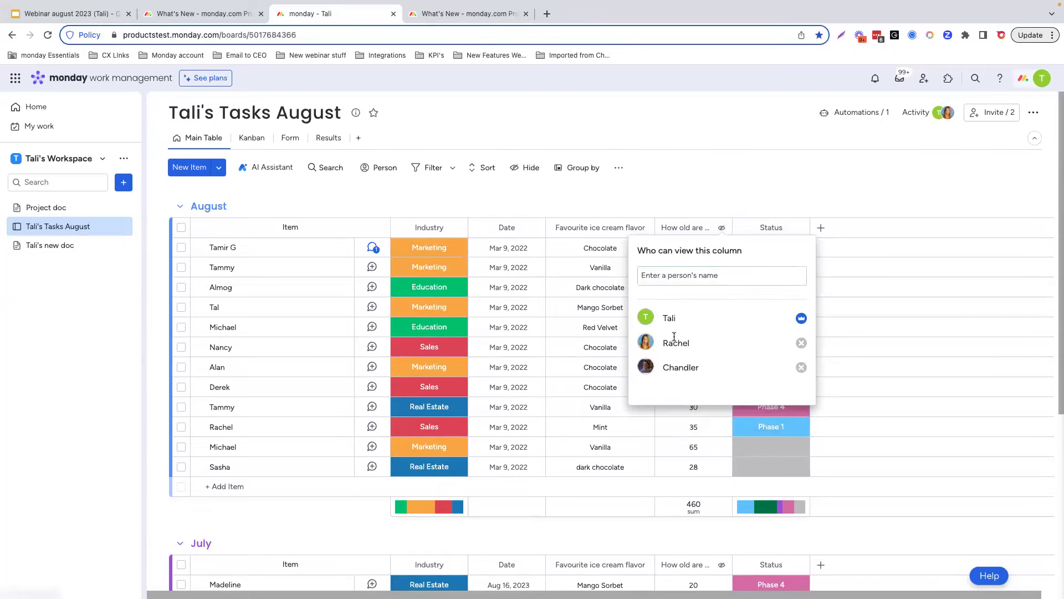
left_click(755, 181)
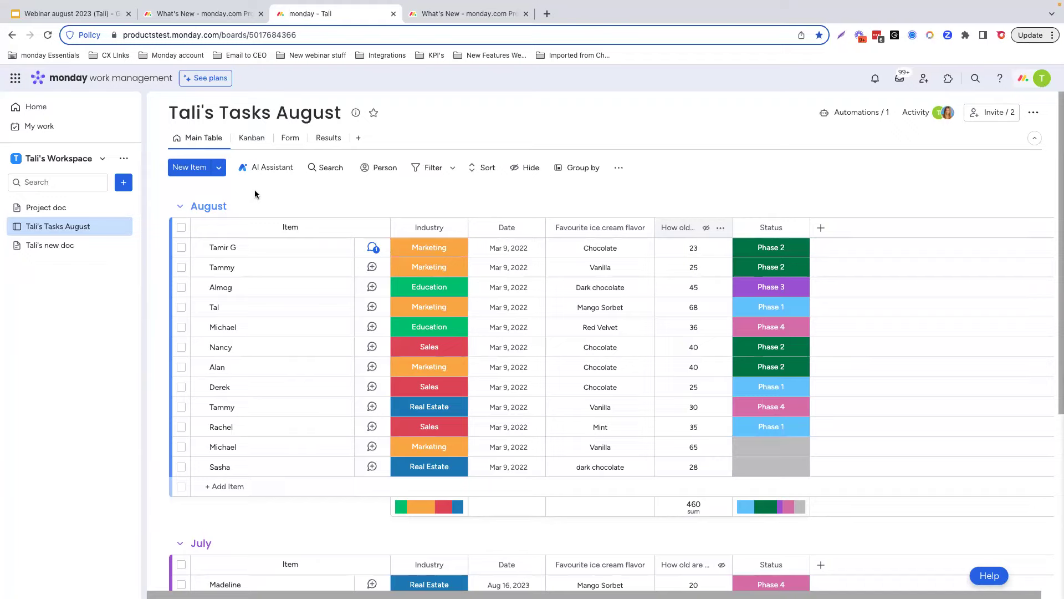
Step: Review the past-date items in My work, and collapse the "Past dates" and "Without a date" sections
left_click(33, 127)
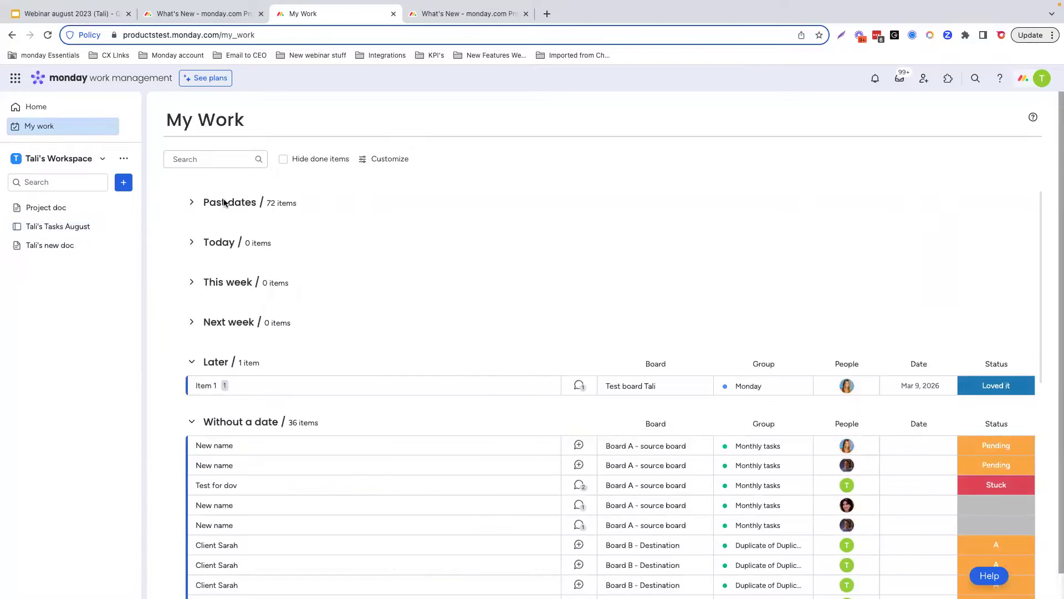
left_click(192, 204)
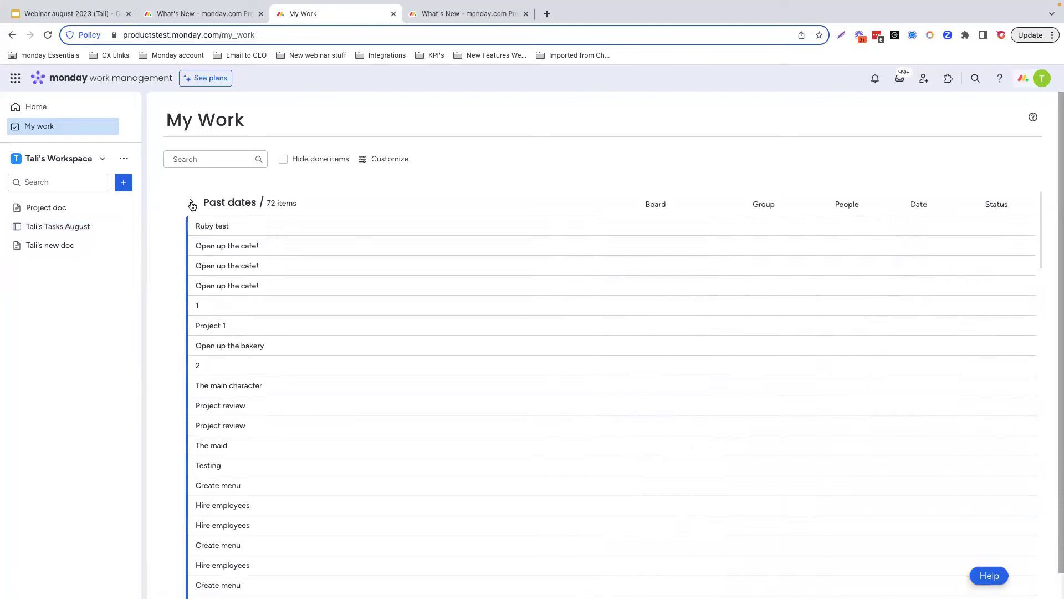
left_click(192, 205)
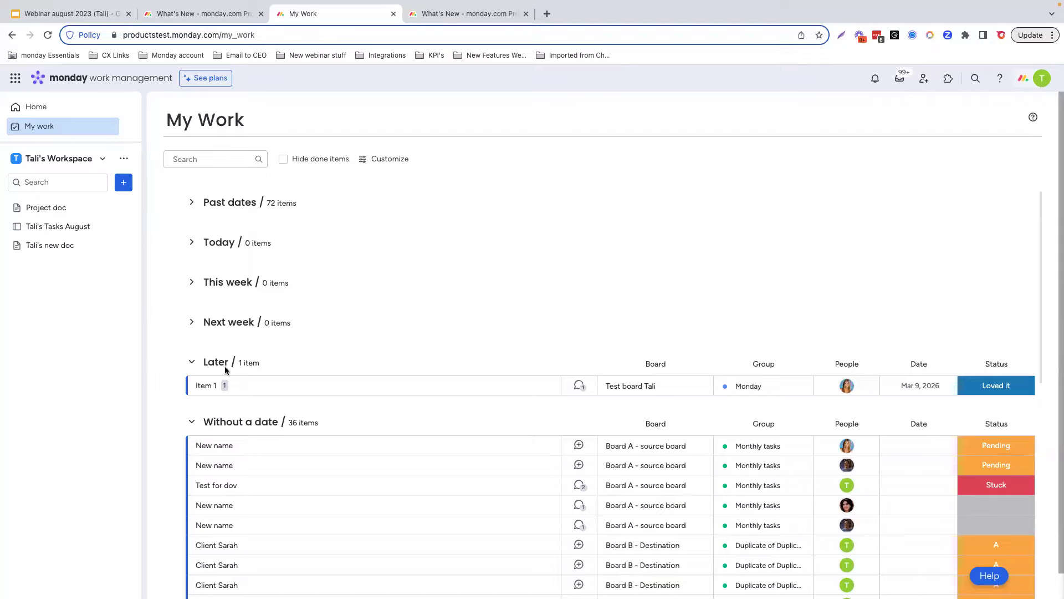
left_click(191, 421)
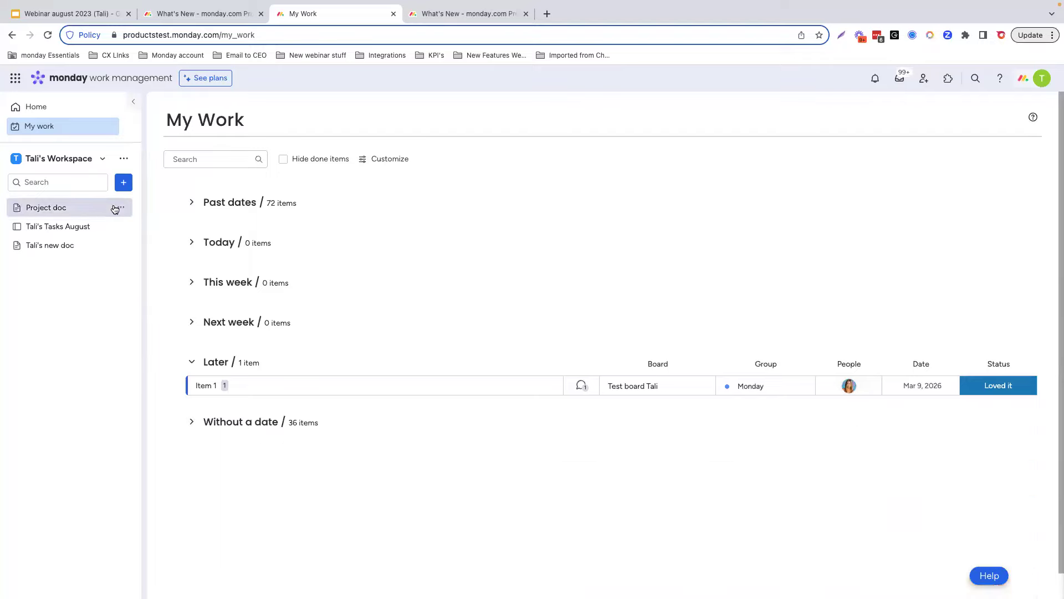
Step: Return to the Tasks August board and set the first August item's date to today, Aug 23, 2023
left_click(64, 230)
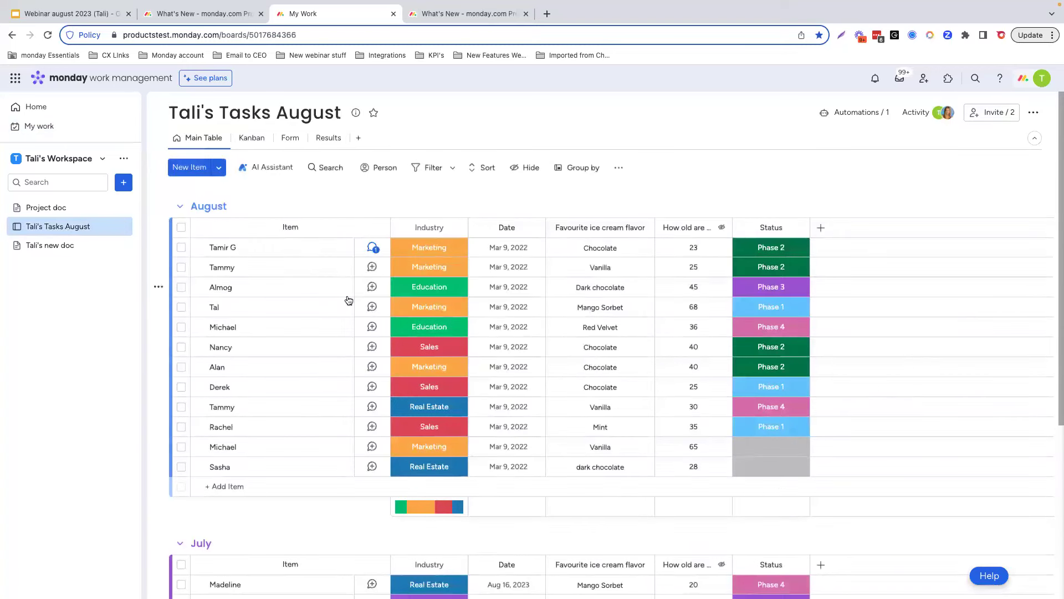
left_click(509, 248)
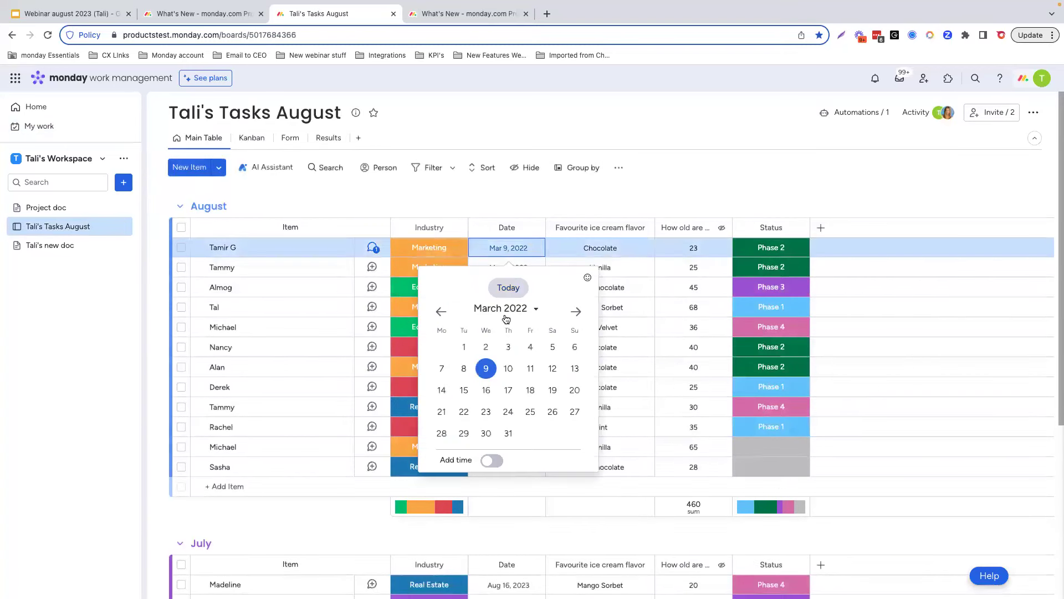
left_click(509, 288)
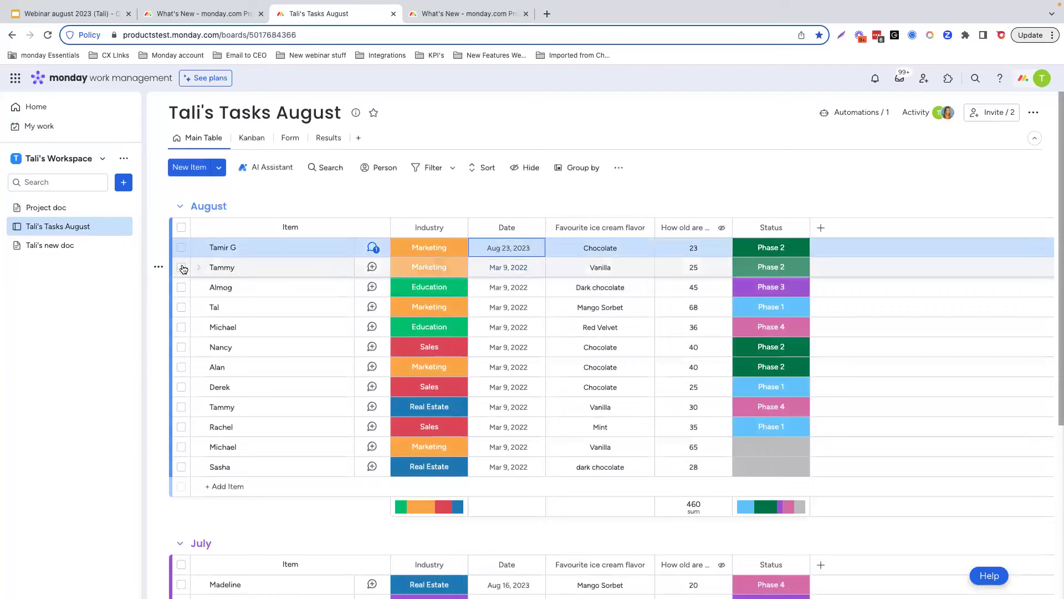
Step: Set the date of all items in the August group to today, Aug 23, 2023, and check My work
left_click(182, 227)
left_click(509, 287)
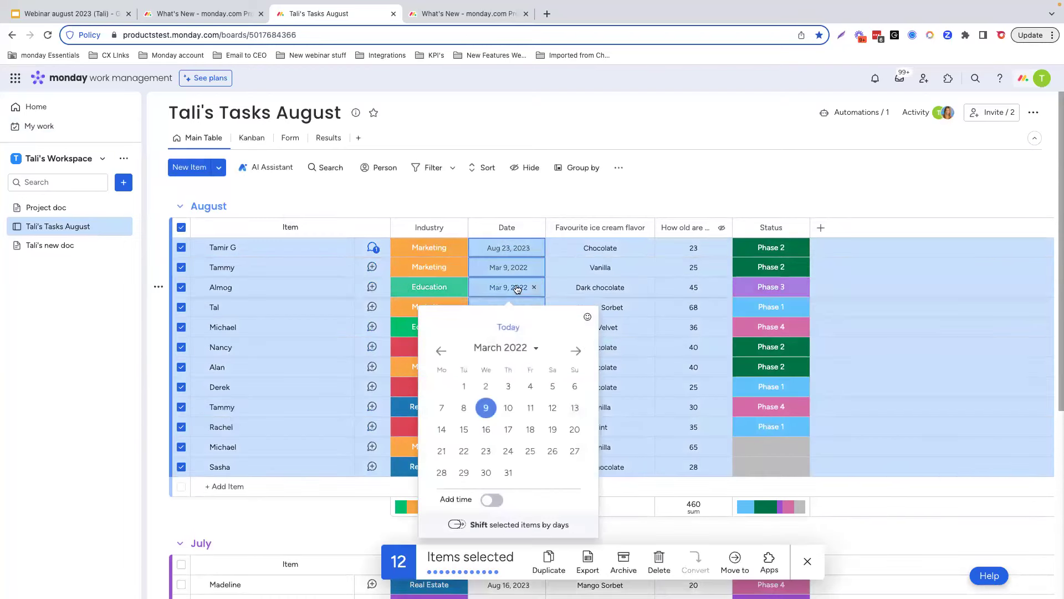
left_click(516, 328)
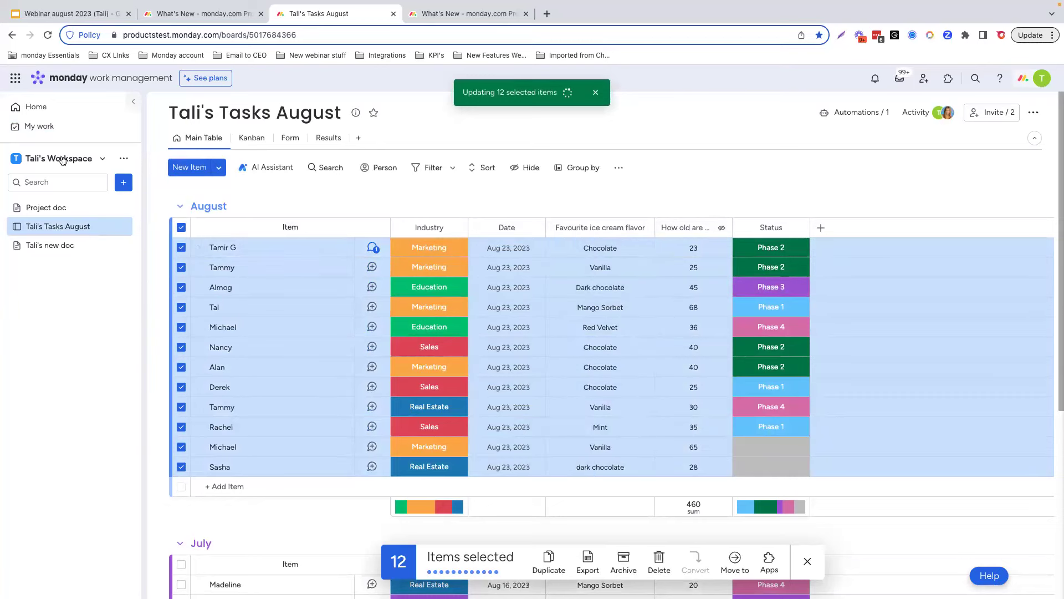
left_click(44, 128)
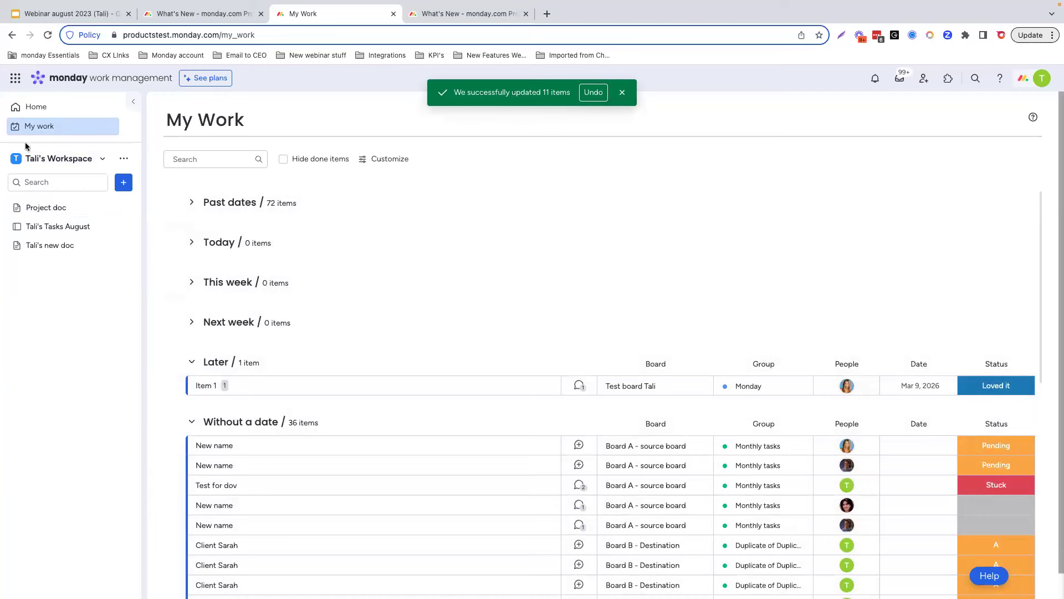
Step: Return to the Tasks August board and add a People column
left_click(54, 226)
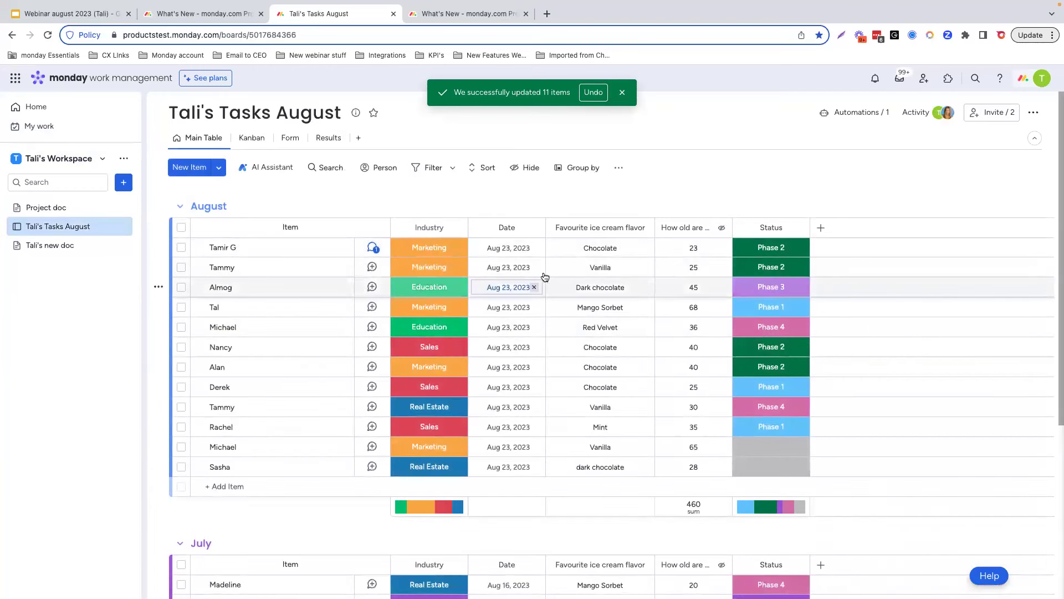
left_click(821, 228)
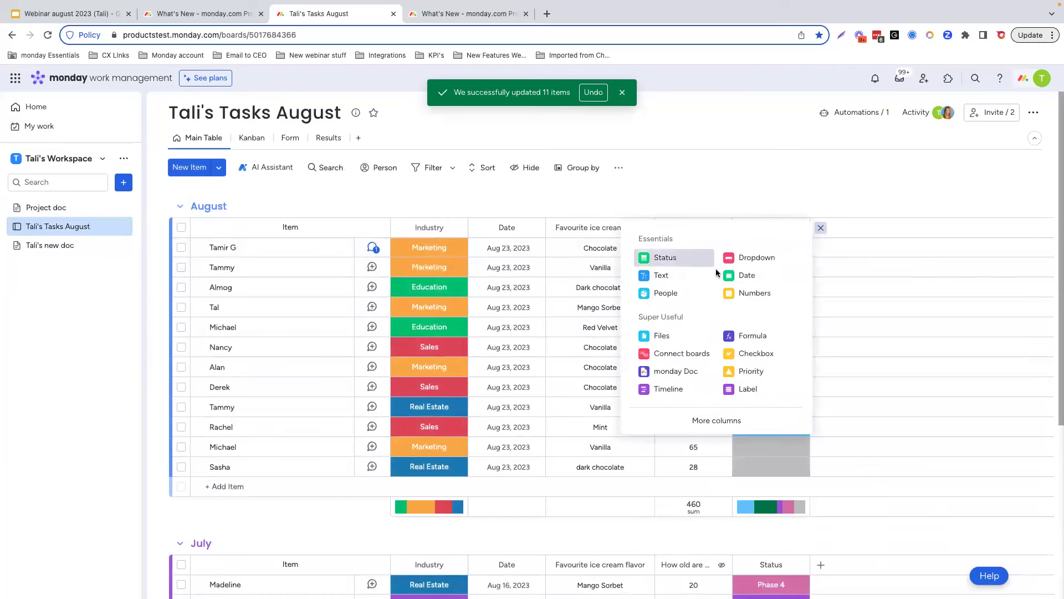
left_click(672, 293)
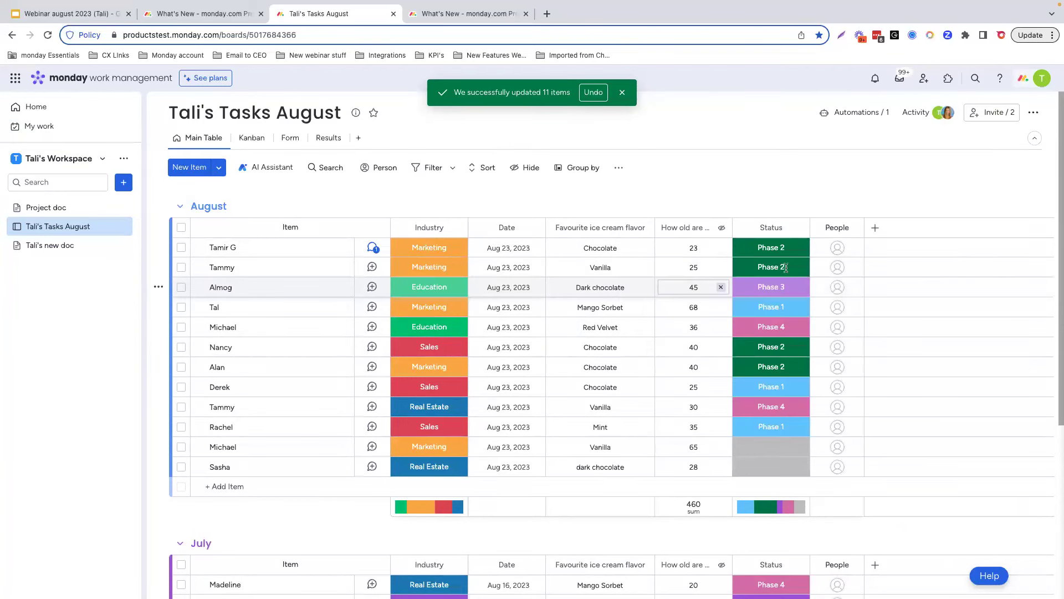
Step: Assign the first suggested person to August items one and three, the second suggestion to item two, and the fourth suggestion to item four
left_click(847, 254)
left_click(763, 325)
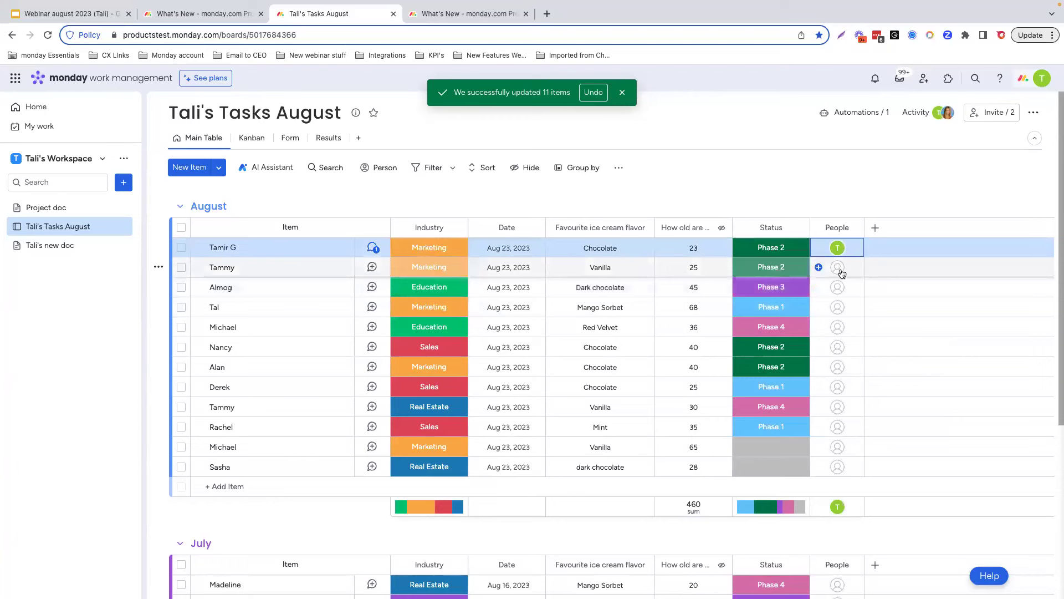
left_click(842, 273)
left_click(799, 366)
left_click(840, 288)
left_click(799, 377)
left_click(839, 311)
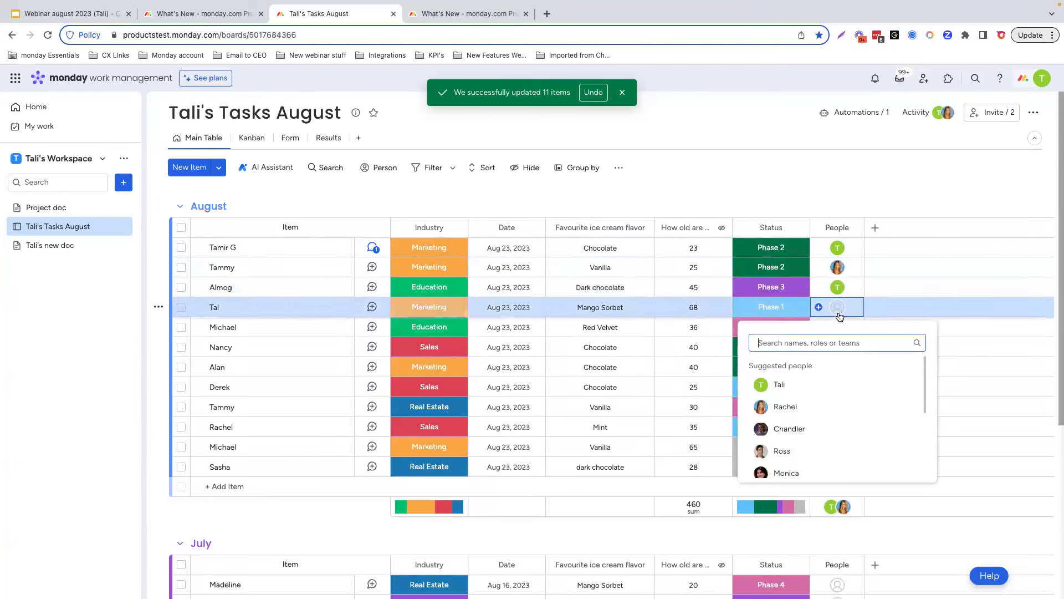
left_click(790, 460)
Step: Assign the fourth suggested person to August items five and seven, the fifth suggestion to item six, and the first suggestion to item eight
left_click(838, 327)
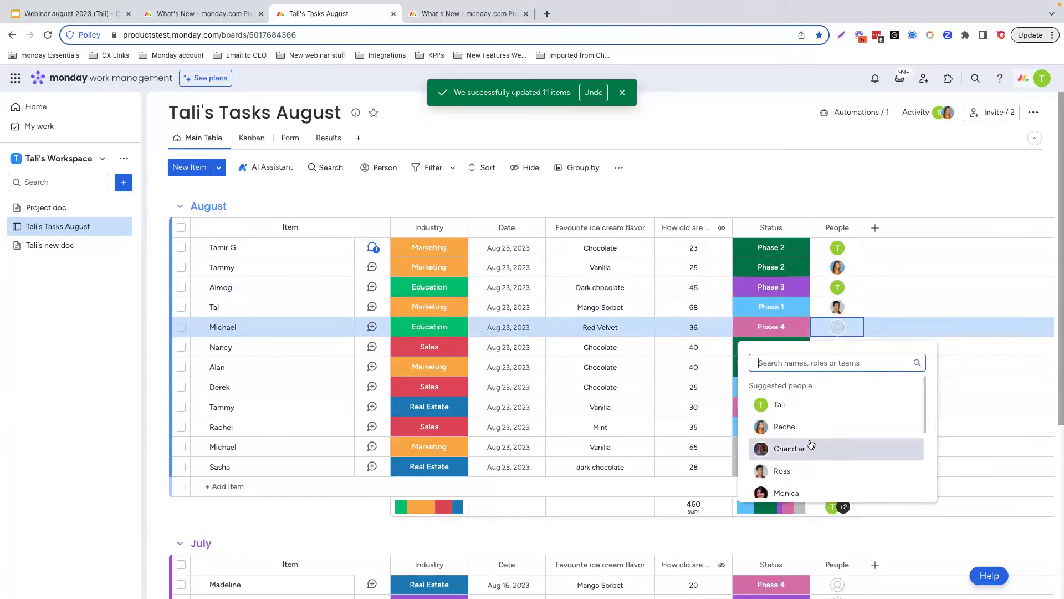
left_click(807, 470)
left_click(837, 347)
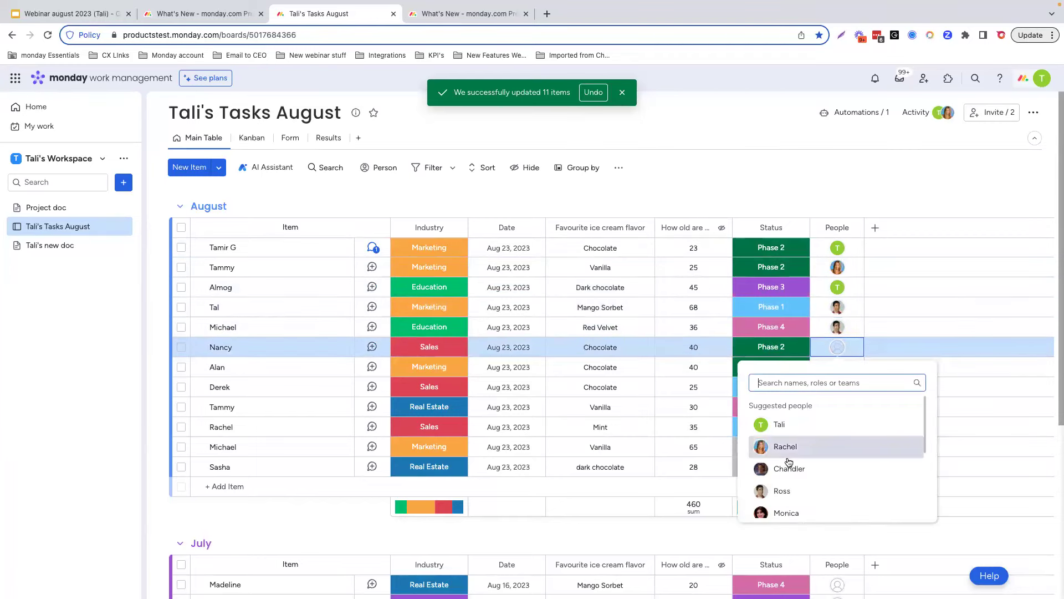
left_click(787, 513)
left_click(837, 367)
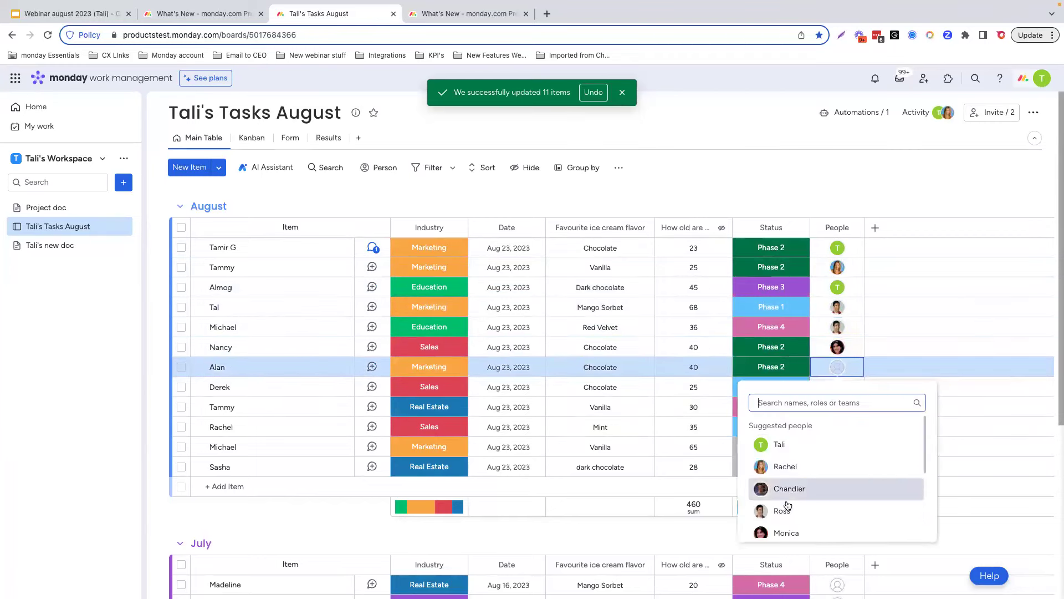
left_click(788, 509)
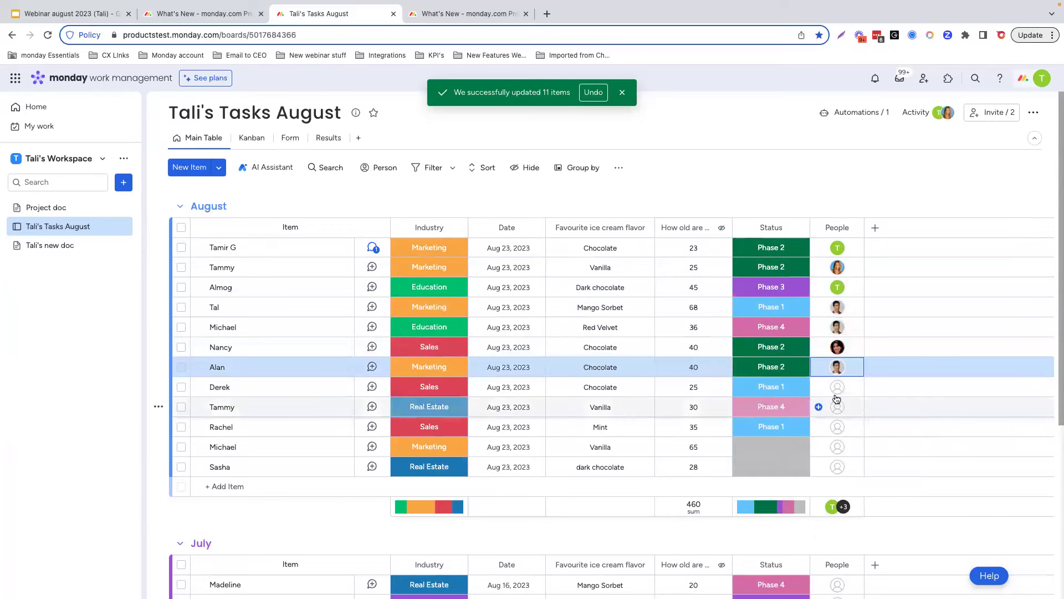
left_click(837, 391)
left_click(786, 466)
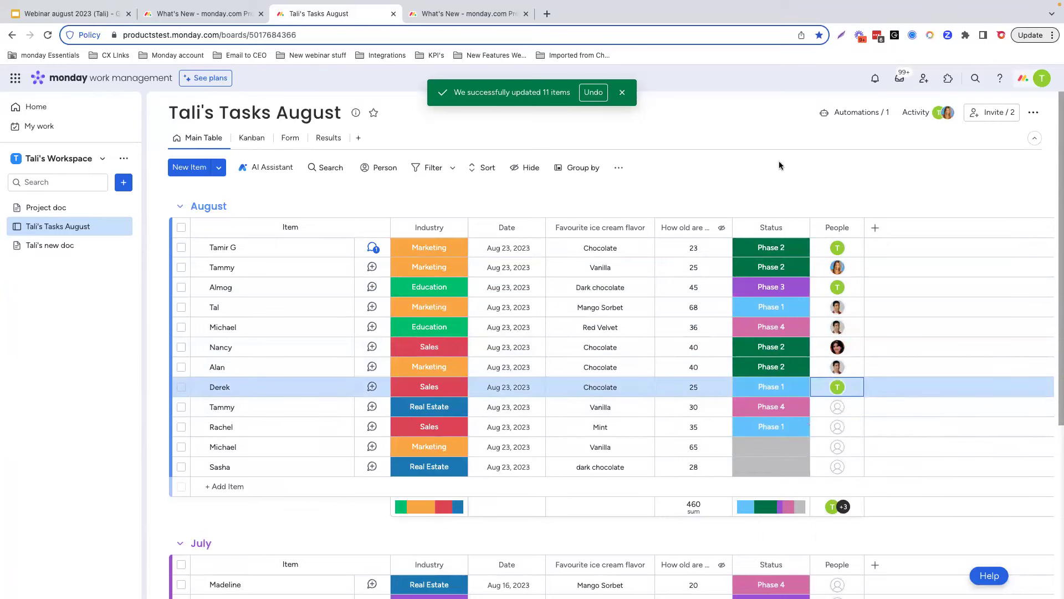
Step: Open and reload My work, and look through its date sections, including the past-date items
left_click(34, 130)
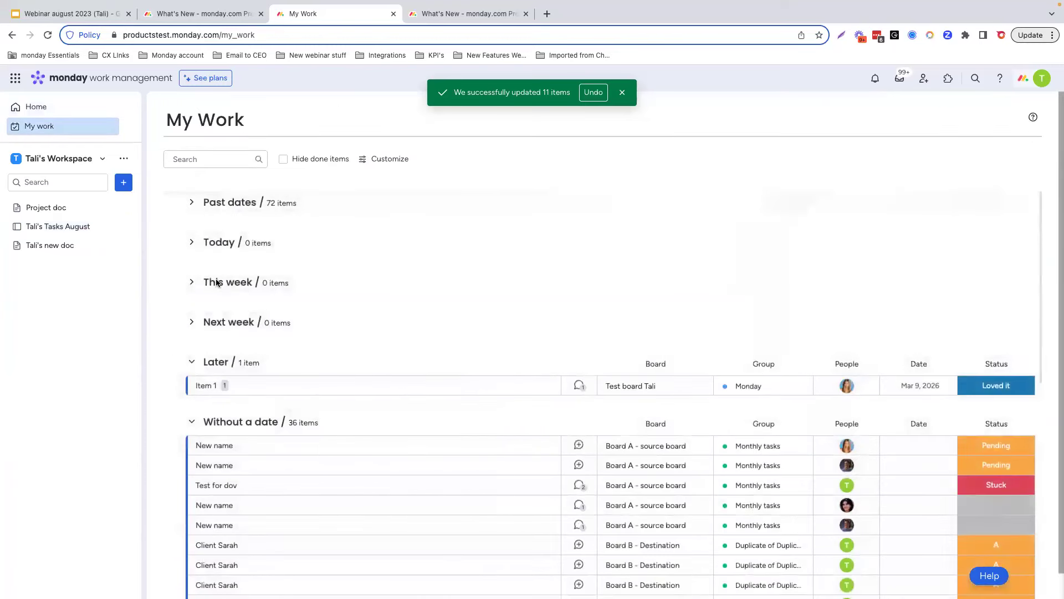
left_click(48, 35)
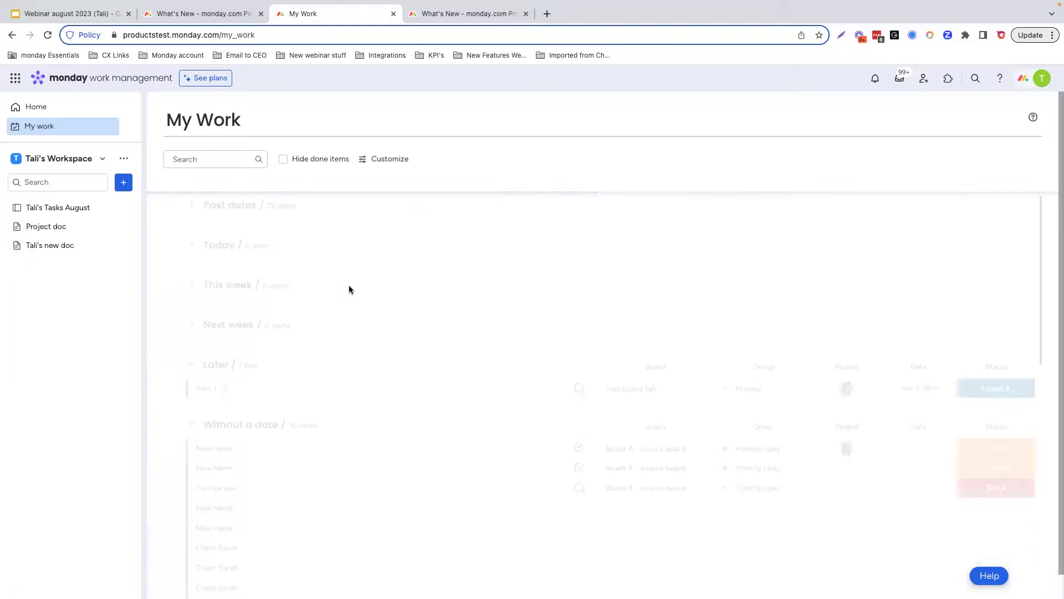
scroll(297, 367, "down", 2)
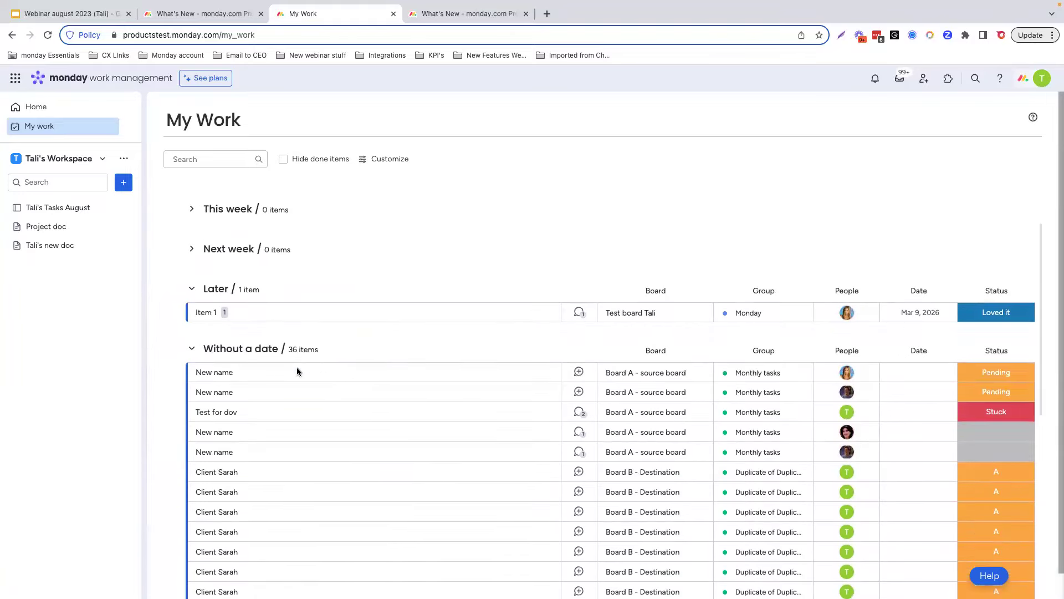
scroll(297, 338, "up", 2)
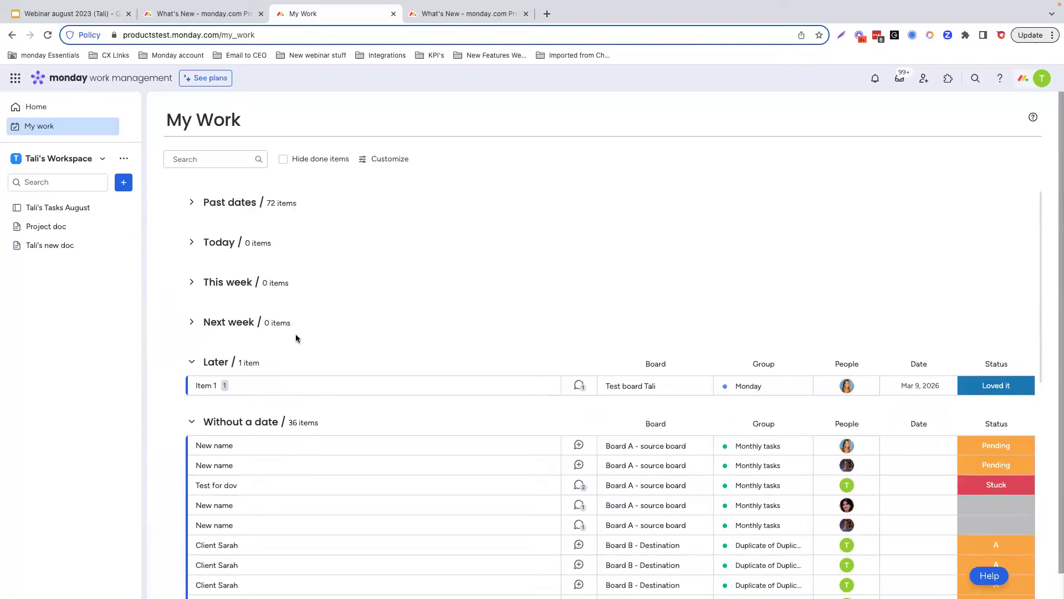
left_click(191, 202)
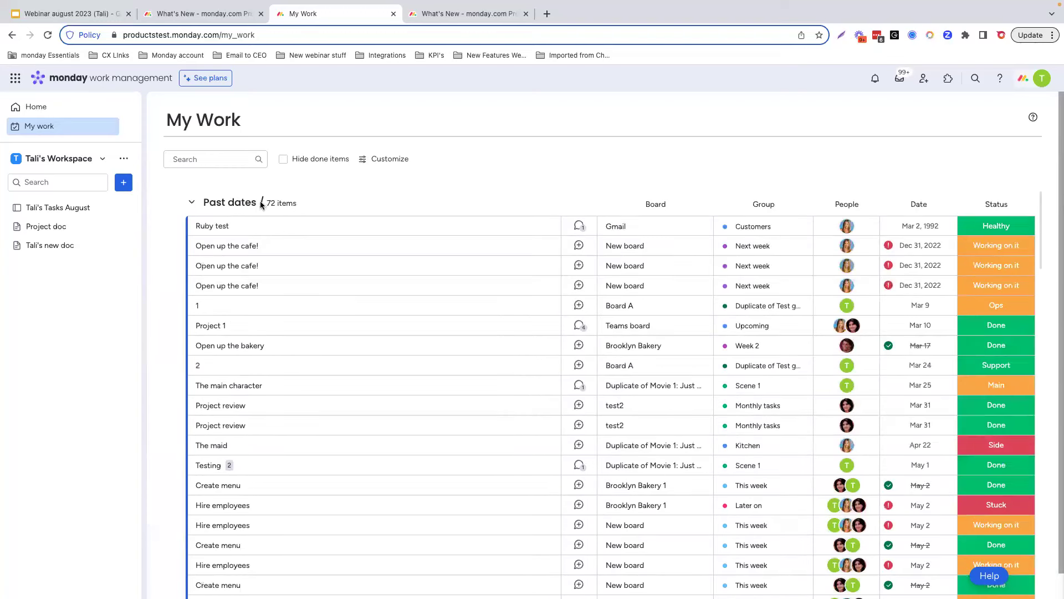
left_click(192, 204)
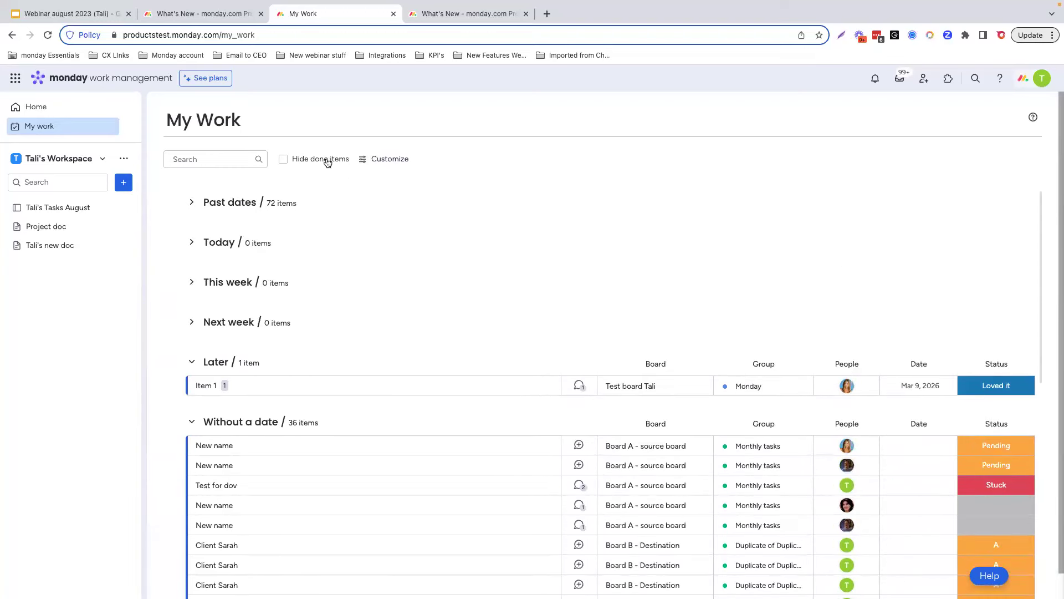
Step: Customize My work by removing the fourth and fifth listed people from those whose items are shown
left_click(367, 160)
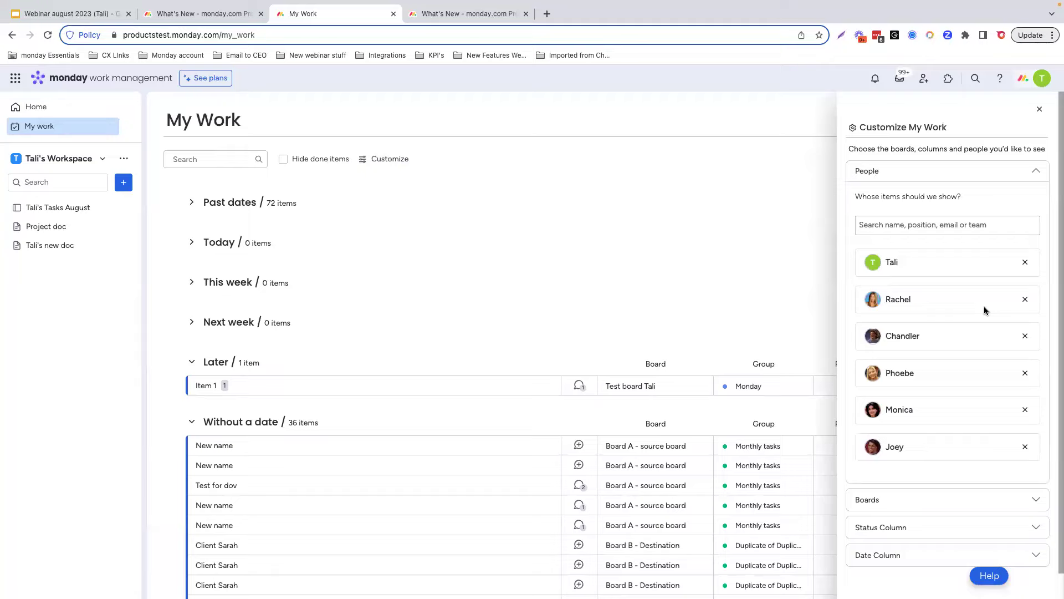
left_click(1026, 373)
left_click(1026, 375)
Step: Examine which boards and which date columns are included in the My work customization settings
left_click(1036, 427)
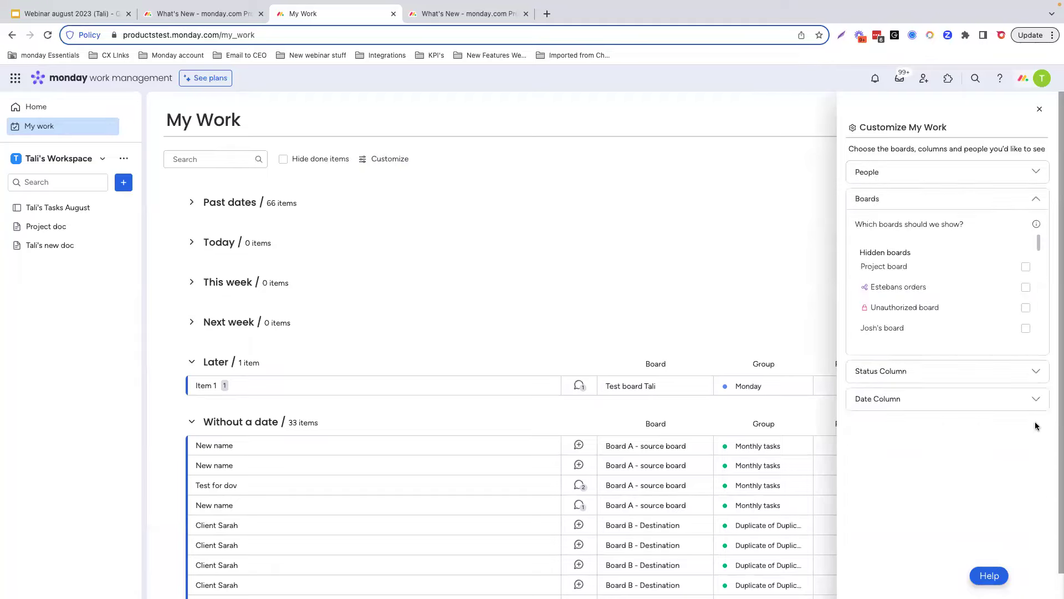
scroll(987, 269, "down", 3)
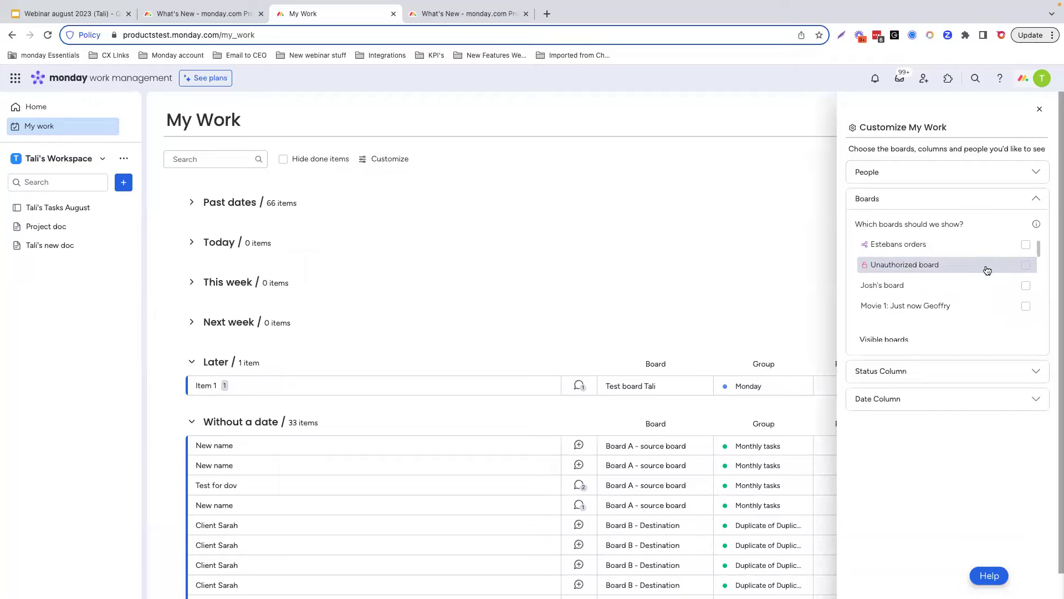
scroll(955, 309, "down", 4)
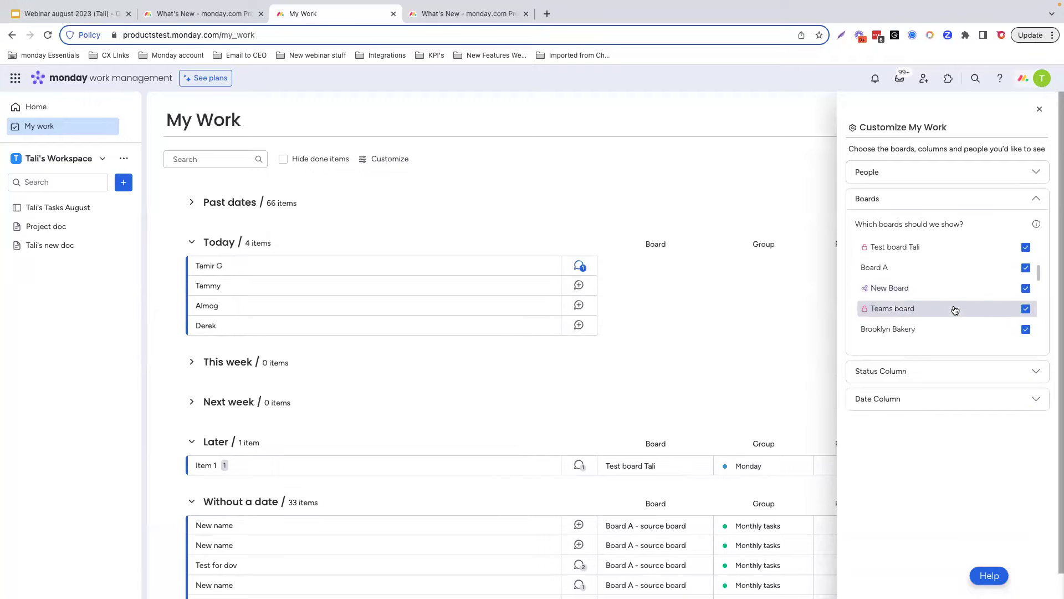
scroll(955, 308, "down", 2)
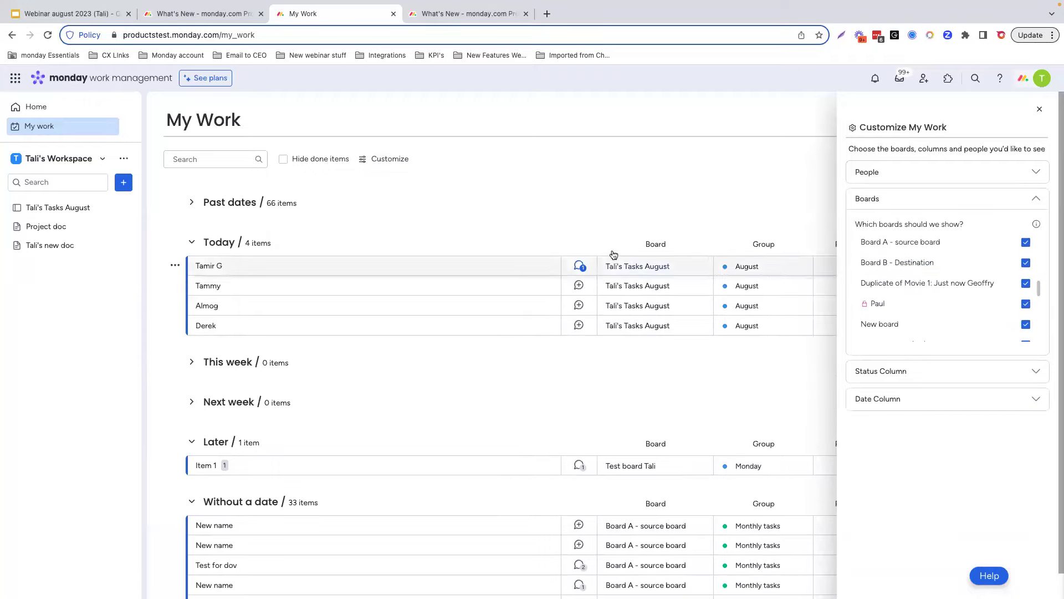
scroll(987, 278, "down", 3)
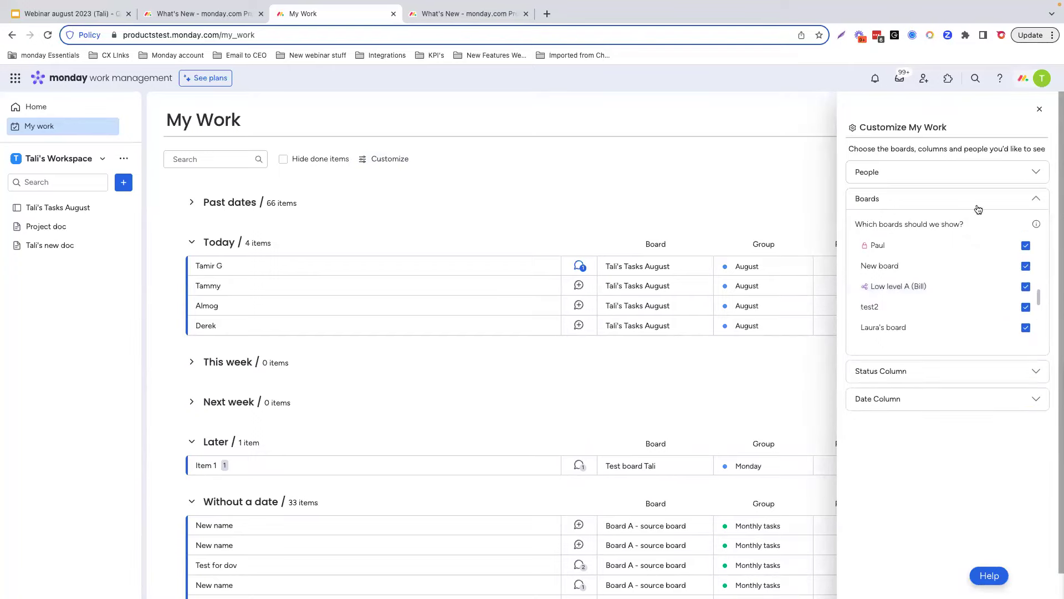
left_click(1045, 202)
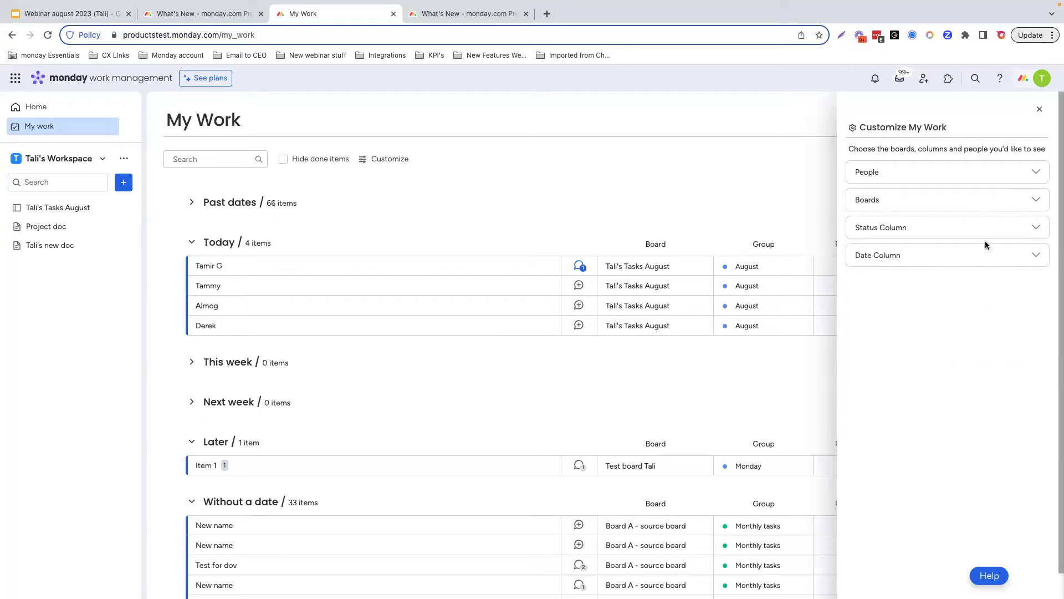
left_click(1028, 257)
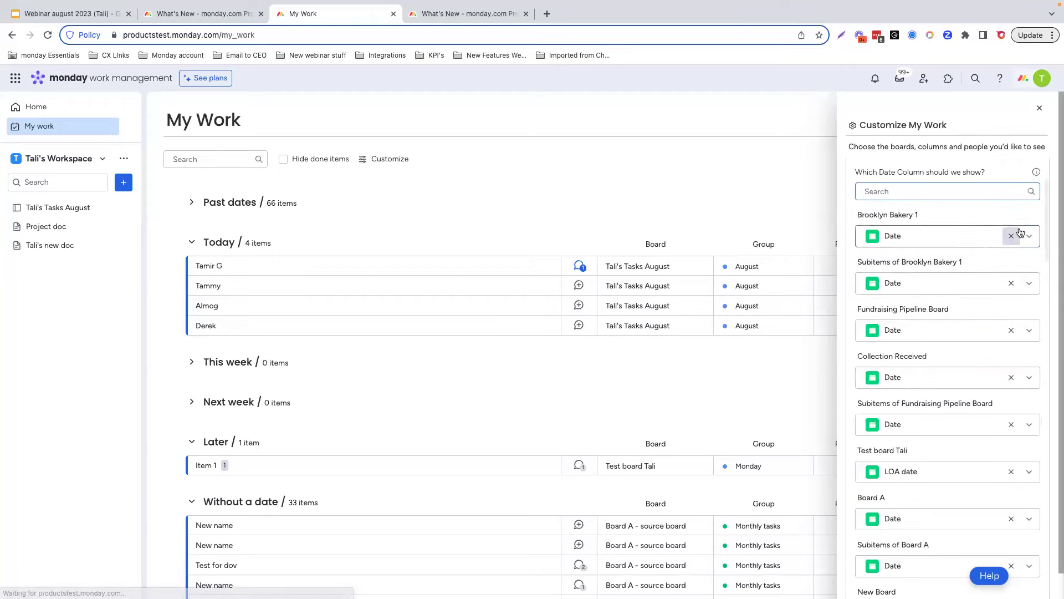
left_click(1039, 109)
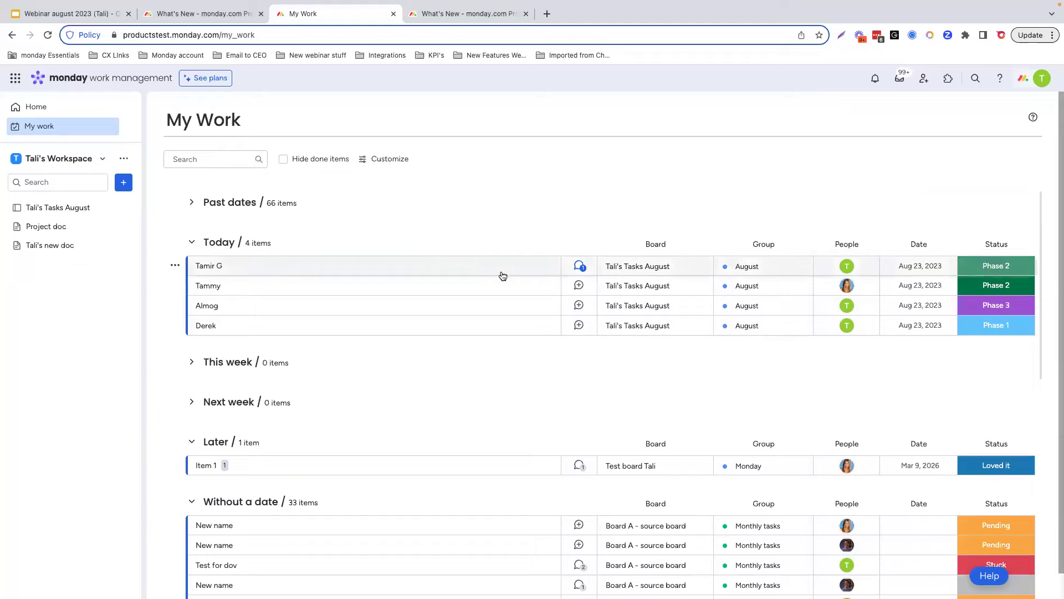
Step: Collapse the "Today", "Later" and "Without a date" sections in My work
left_click(192, 242)
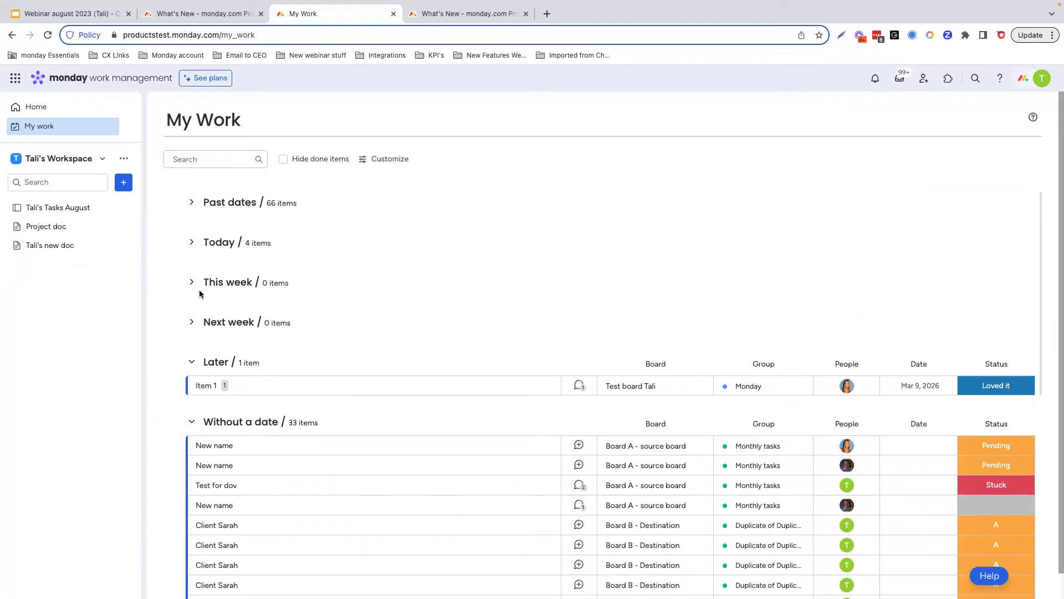
left_click(192, 362)
left_click(193, 401)
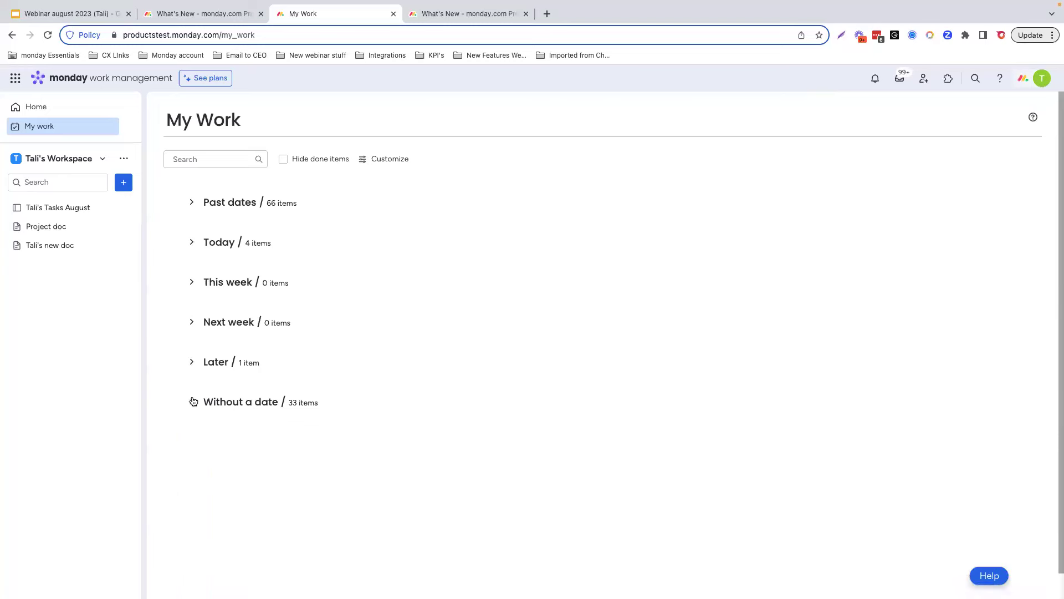
Step: From the August tasks board, create a Main dashboard in the workspace, named with the owner's first name in possessive form plus "Dashboard"
left_click(54, 215)
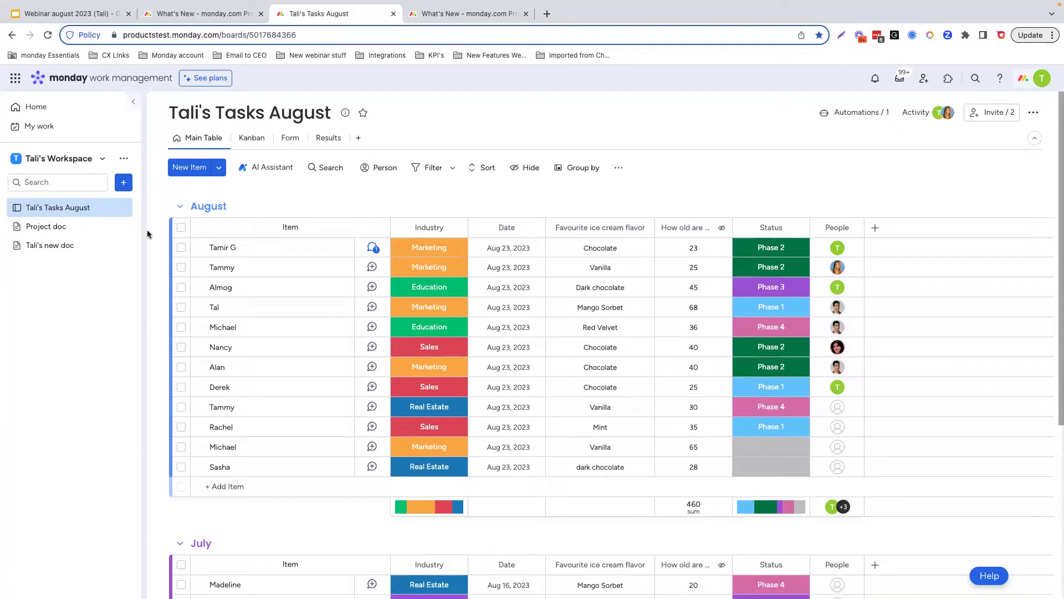
left_click(124, 186)
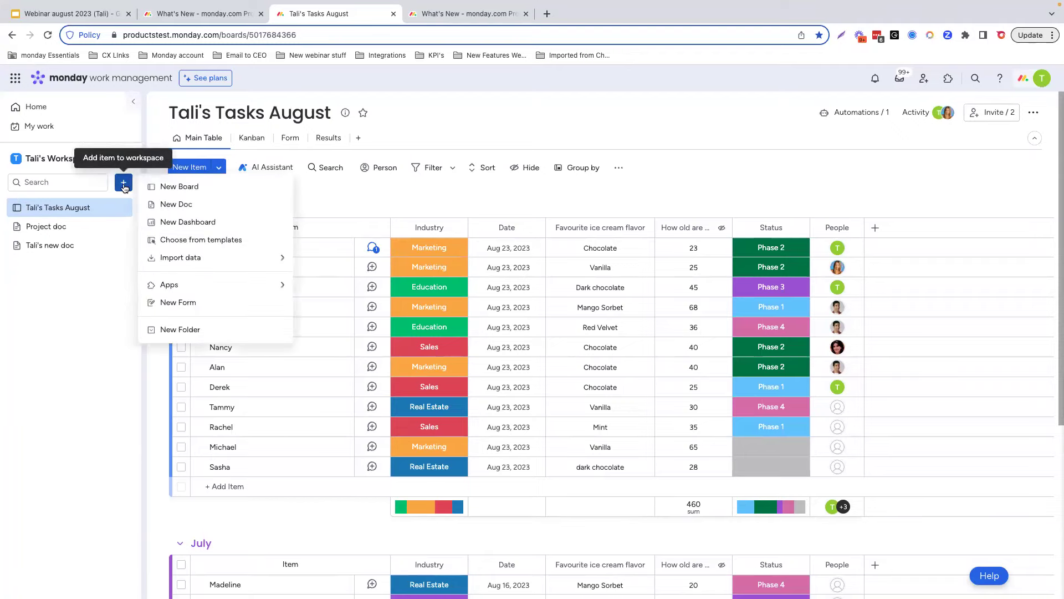
left_click(176, 223)
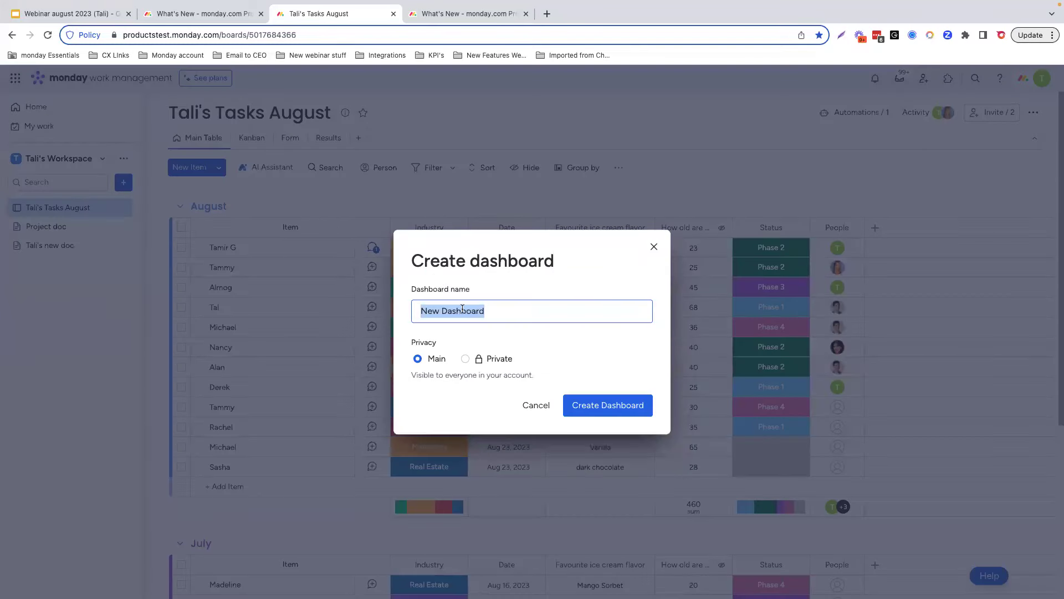
type("Tali's")
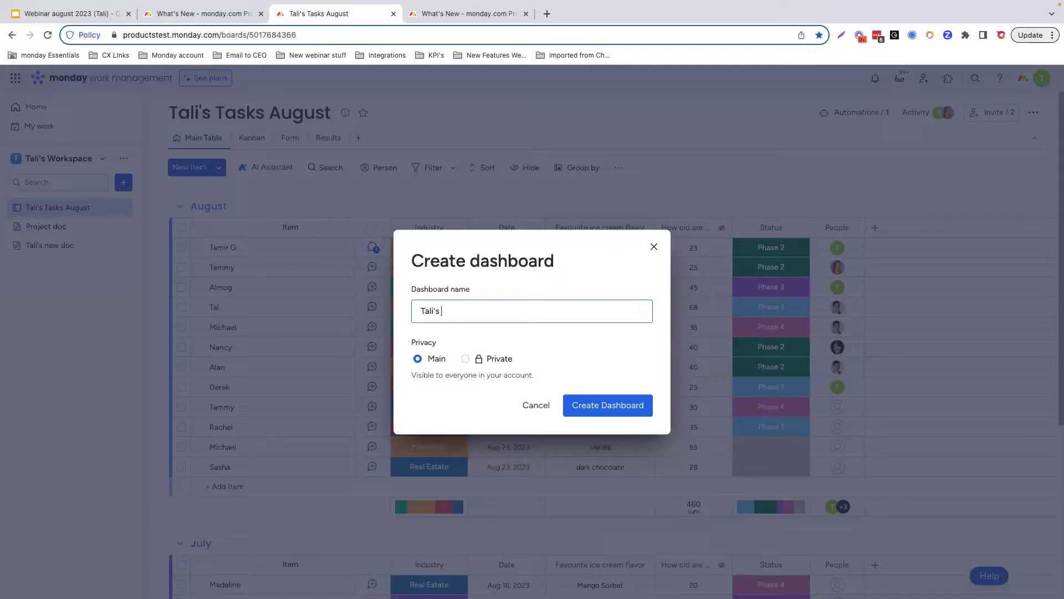
type(" Dashboard")
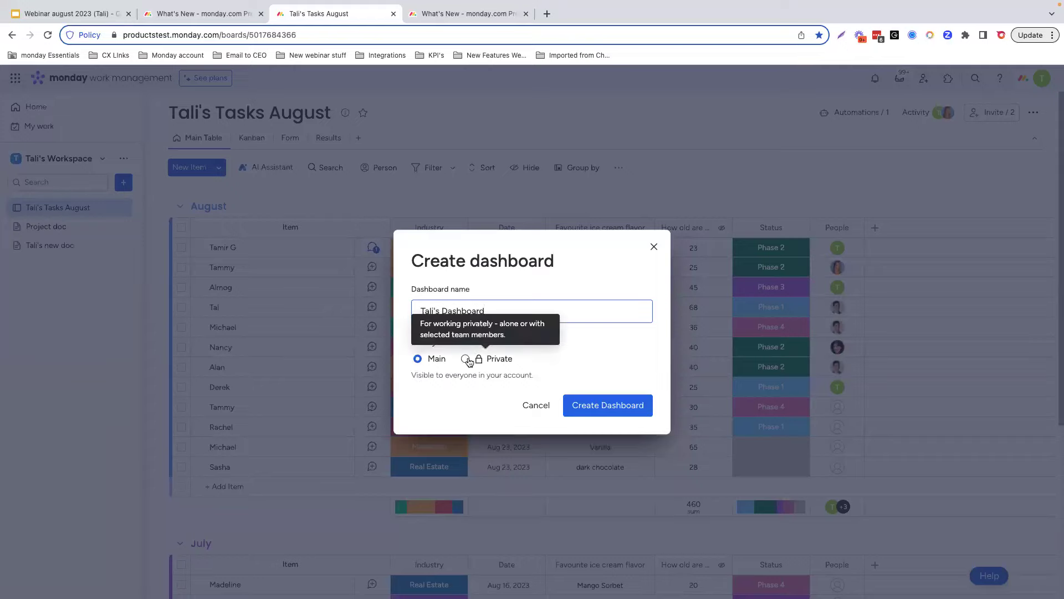
left_click(622, 408)
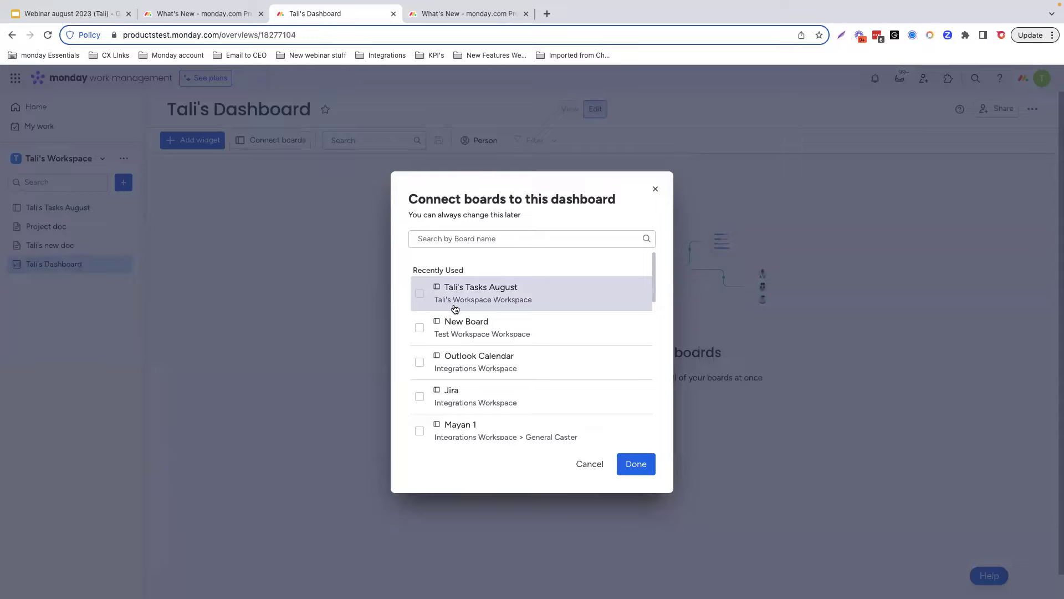
Step: Connect the August tasks board, the Outlook Calendar board and the Webinar 8 August board to the dashboard
left_click(421, 297)
left_click(420, 388)
scroll(422, 393, "down", 2)
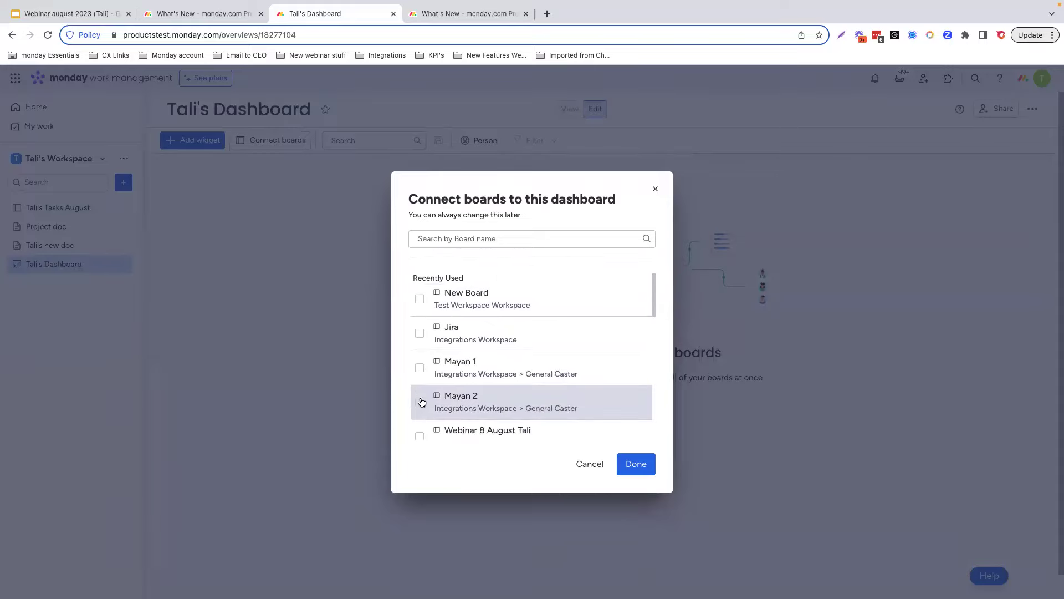
scroll(422, 402, "down", 2)
left_click(418, 375)
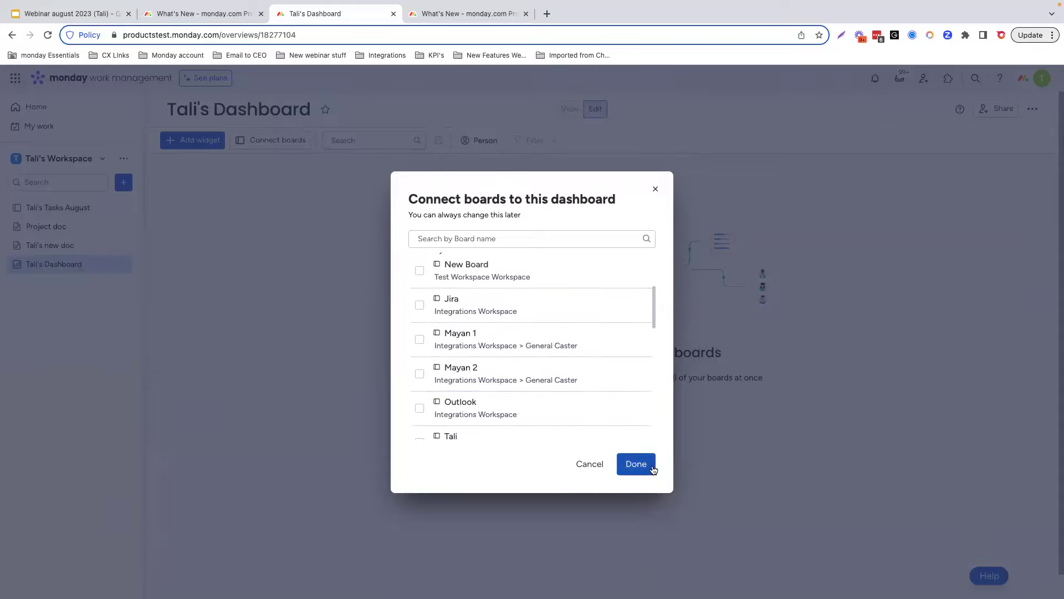
left_click(636, 465)
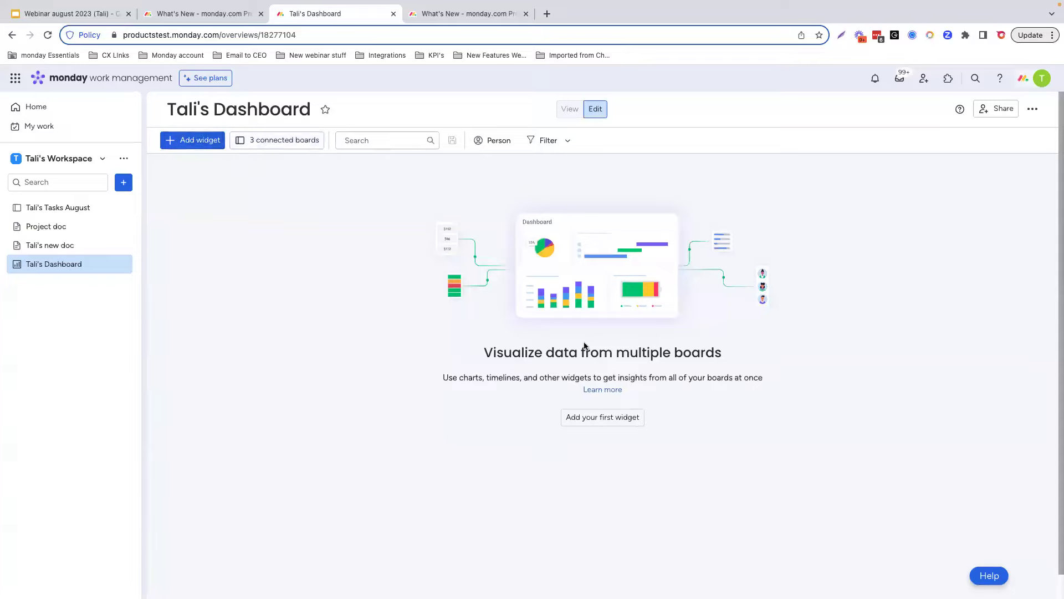
Step: Add a Battery widget to the empty dashboard and enlarge it to roughly half the dashboard's width
left_click(589, 417)
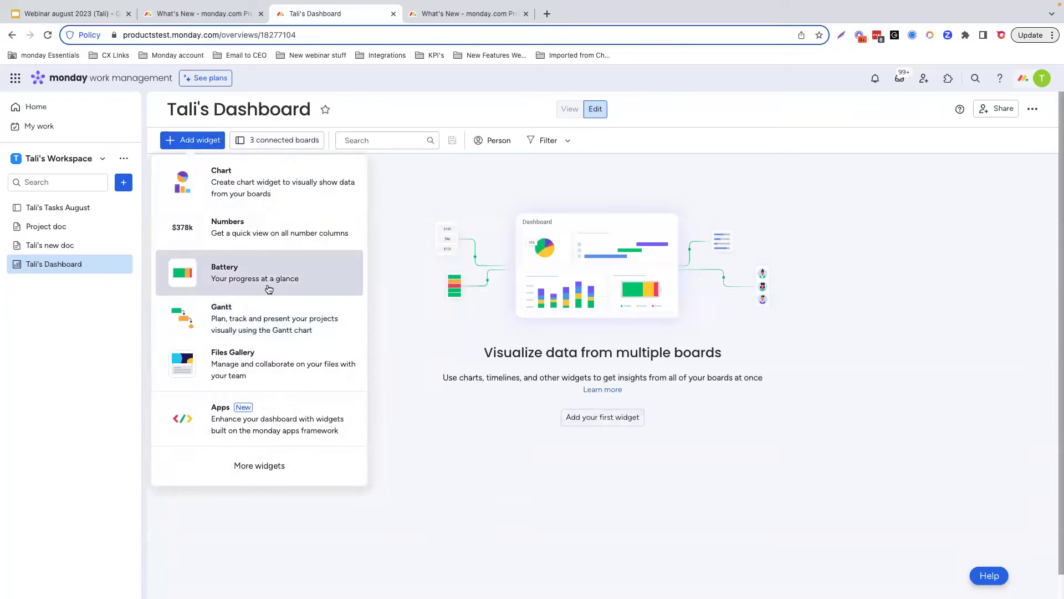
left_click(239, 269)
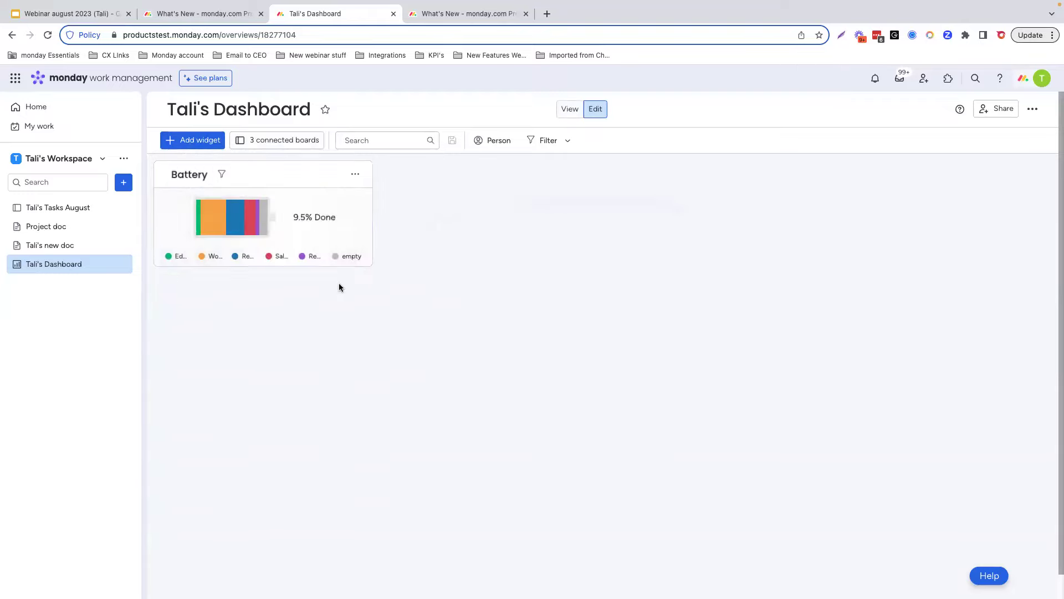
left_click_drag(372, 265, 638, 454)
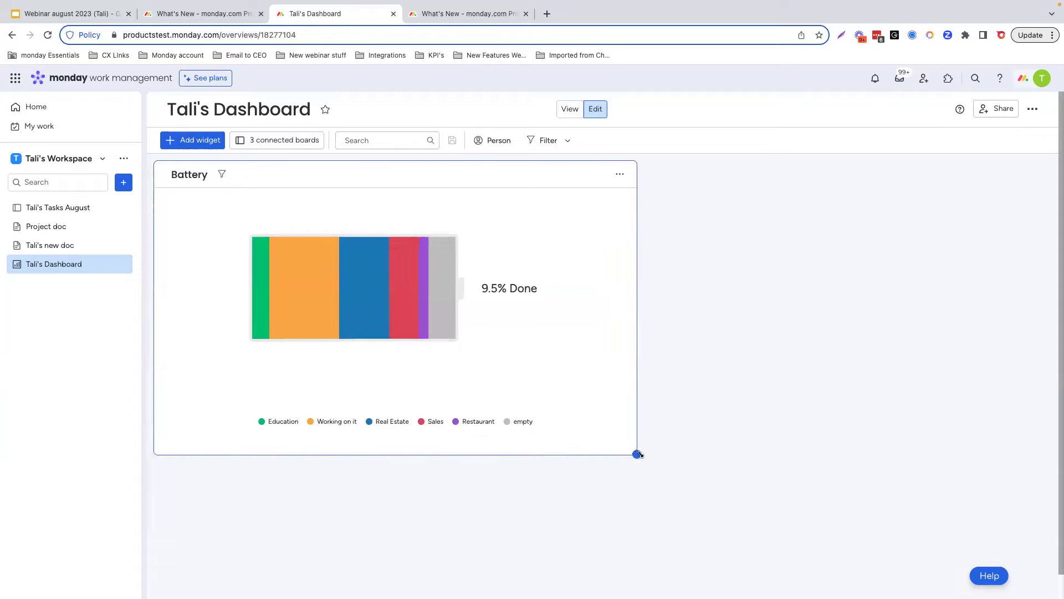
Step: Add a Gantt widget below the Battery widget and make it slightly narrower and taller
left_click(191, 139)
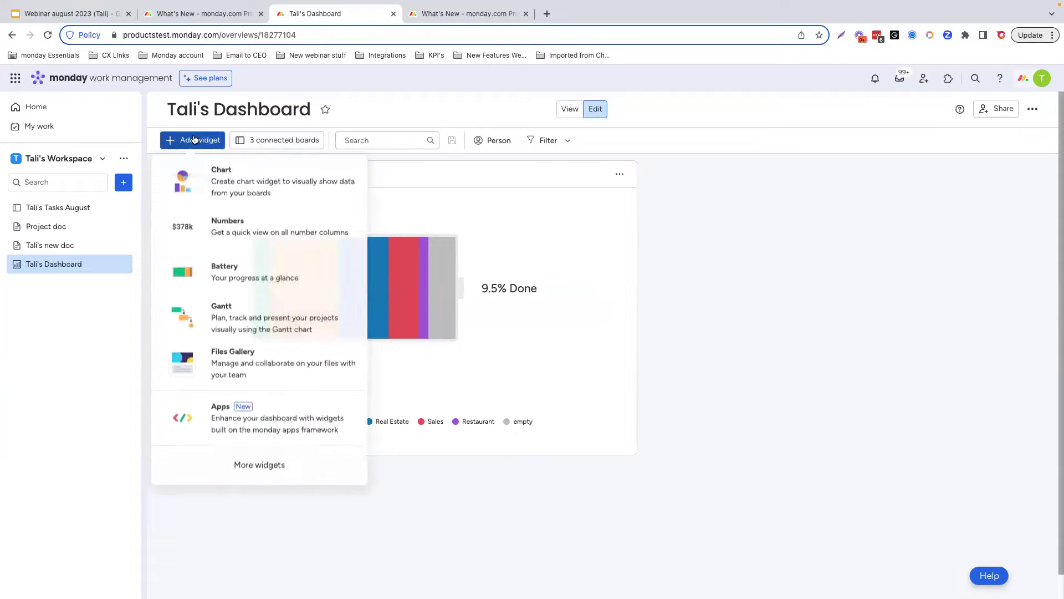
left_click(249, 308)
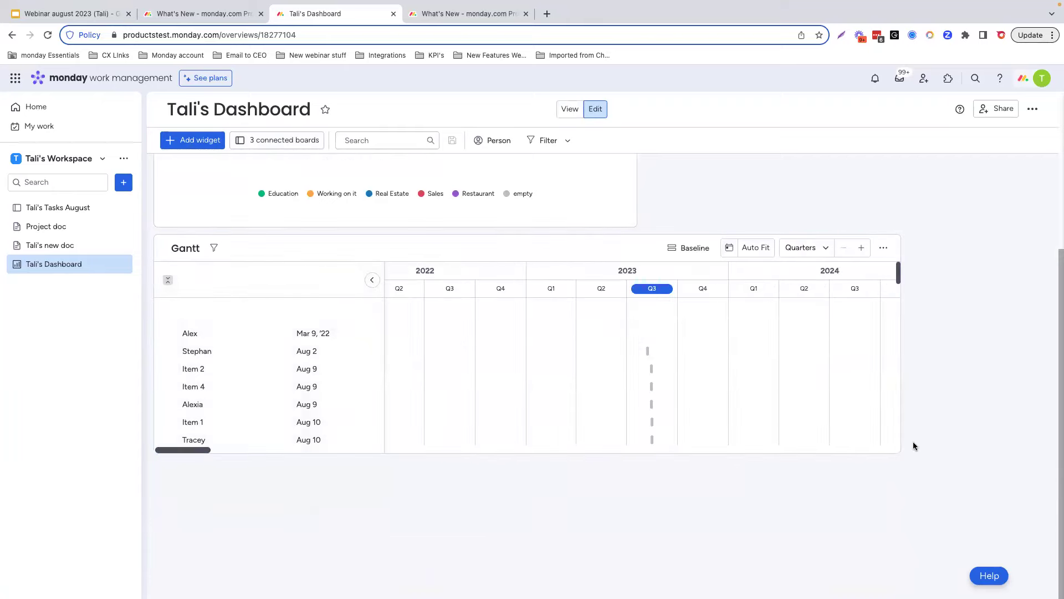
left_click_drag(898, 452, 826, 528)
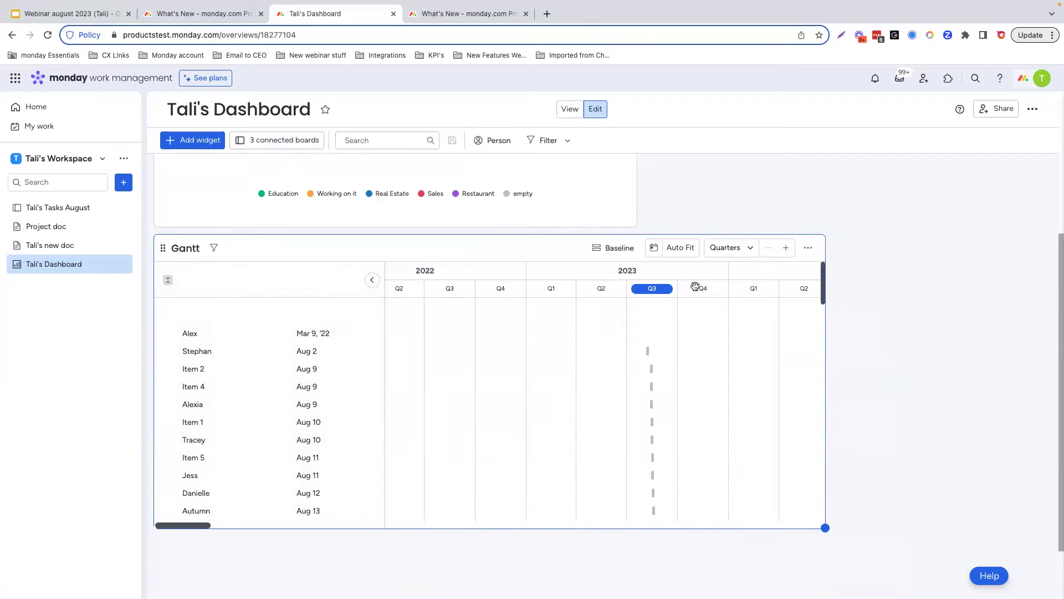
Step: Set the Battery widget to use the Status column for the August tasks board, and return to the dashboard in view mode
scroll(707, 203, "up", 4)
left_click(619, 175)
left_click(640, 217)
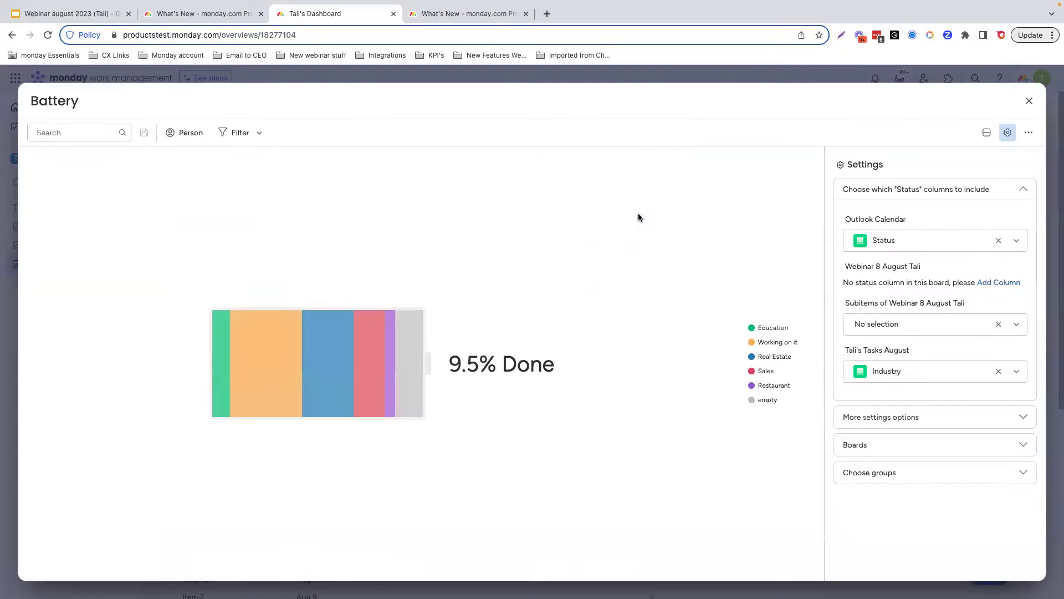
left_click(1017, 241)
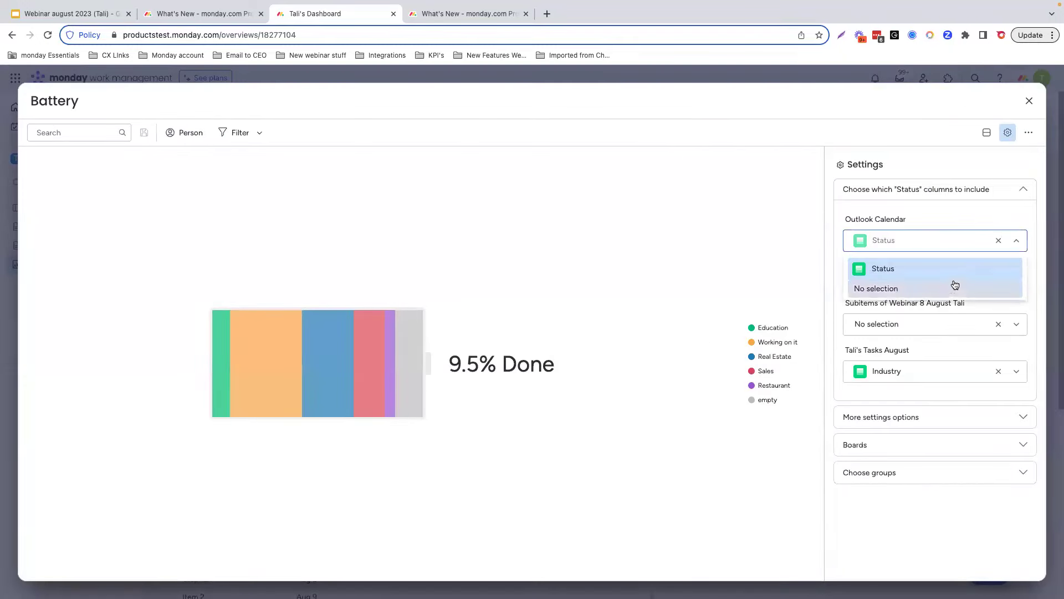
left_click(1017, 241)
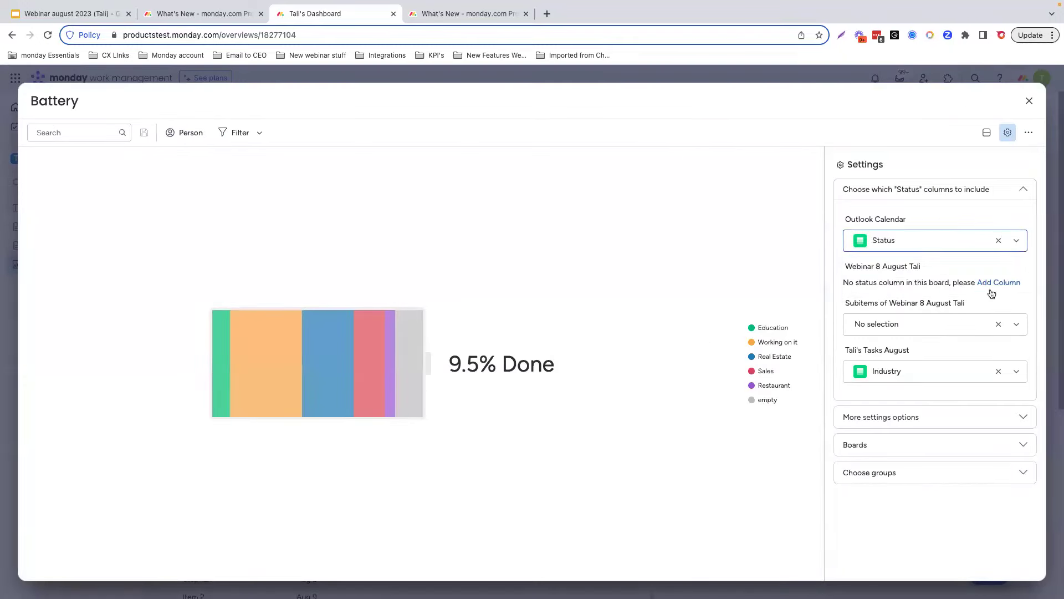
left_click(1017, 371)
left_click(927, 423)
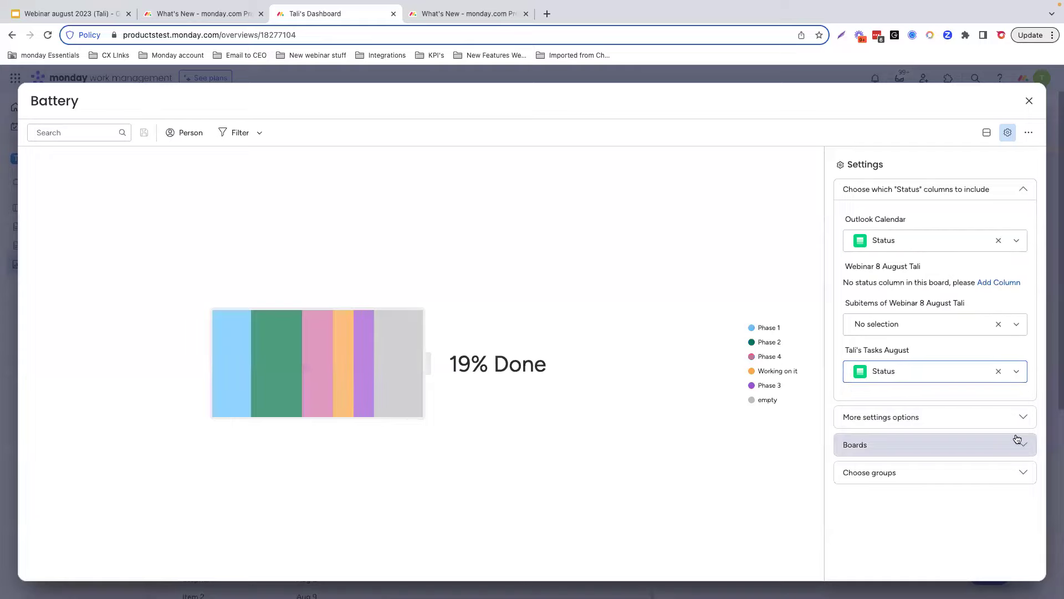
left_click(1029, 100)
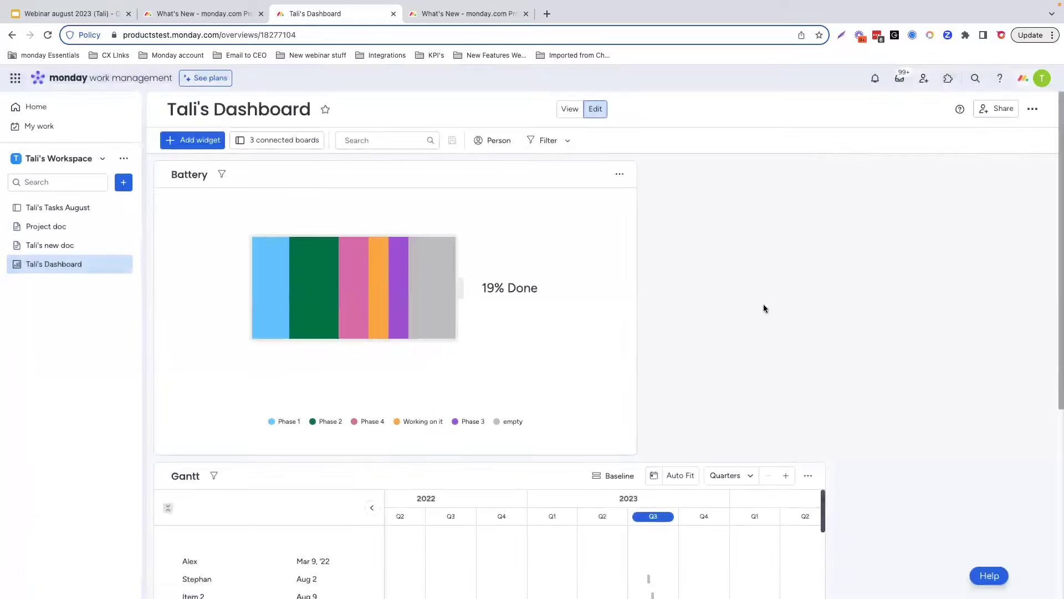
left_click(73, 266)
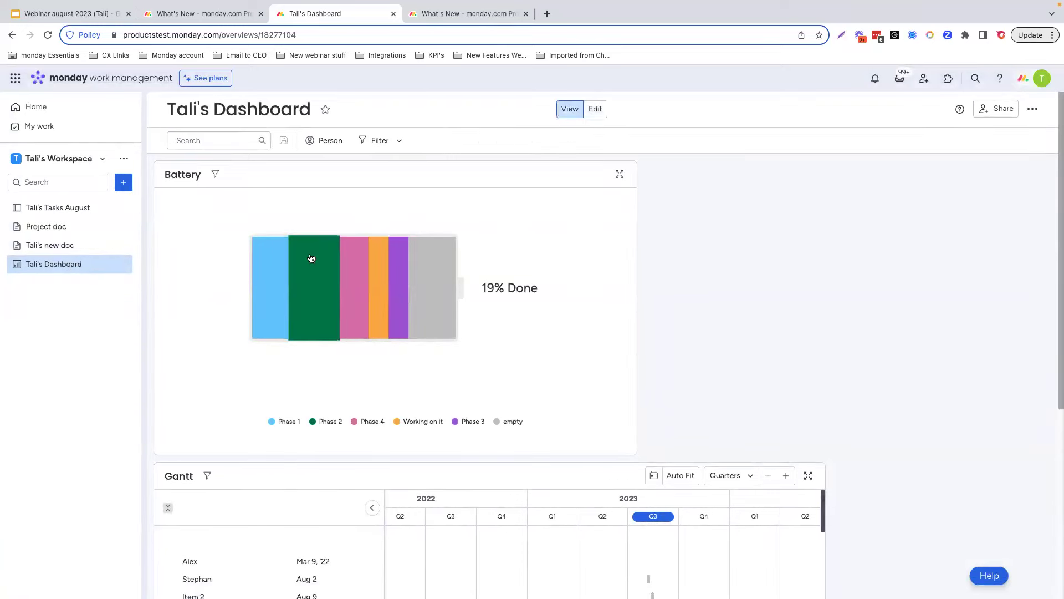